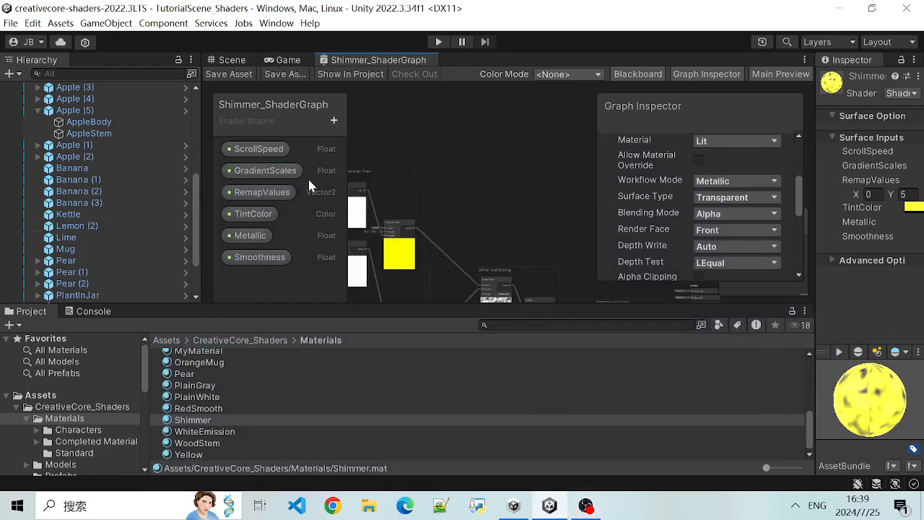
- Look through the scene's object list and compare the Scene and Game views with Shimmer_ShaderGraph
{"action": "scroll", "coordinate": [193, 195], "scroll_direction": "up", "scroll_amount": 2}
{"action": "left_click_drag", "start_coordinate": [194, 195], "coordinate": [192, 273]}
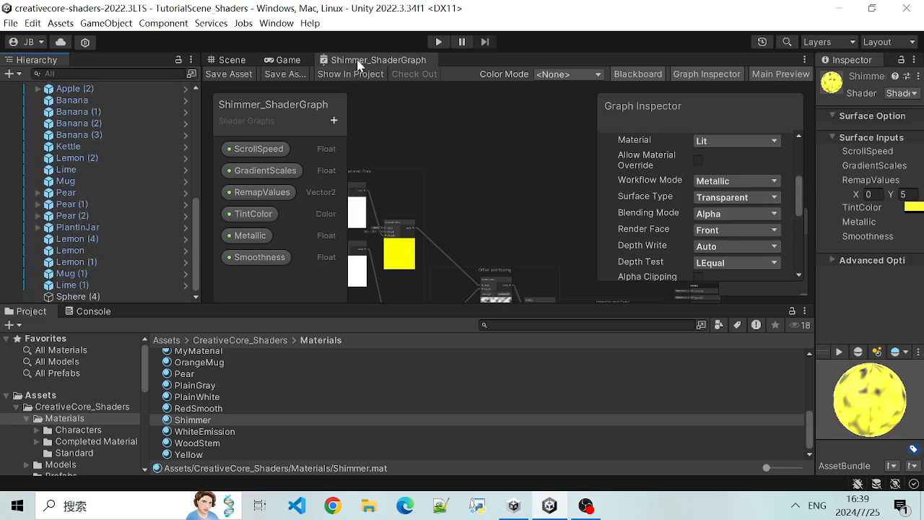
{"action": "left_click", "coordinate": [286, 62]}
{"action": "left_click", "coordinate": [238, 61]}
{"action": "left_click", "coordinate": [276, 62]}
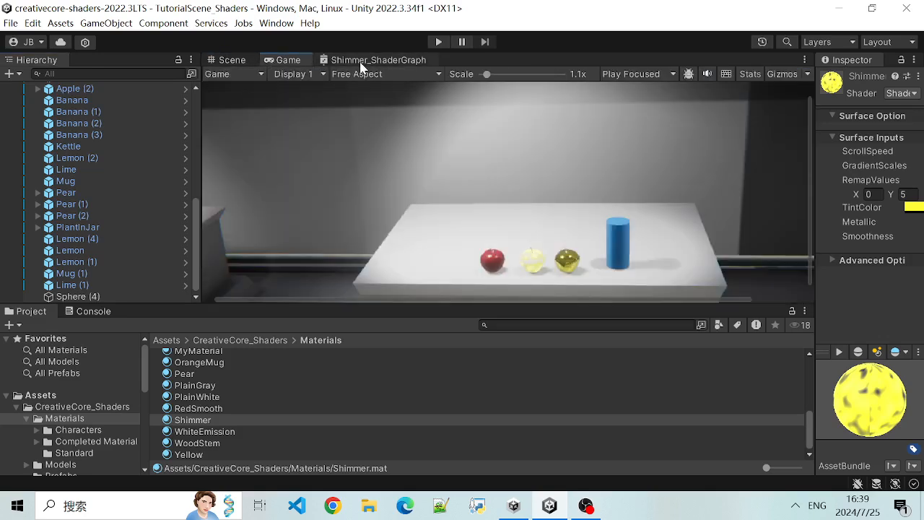
{"action": "left_click", "coordinate": [361, 62]}
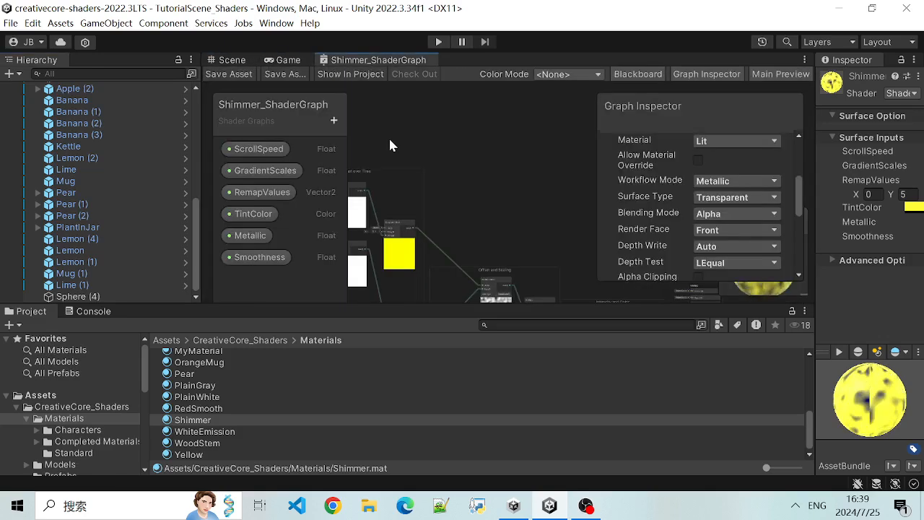
{"action": "left_click", "coordinate": [284, 60]}
{"action": "left_click", "coordinate": [232, 59]}
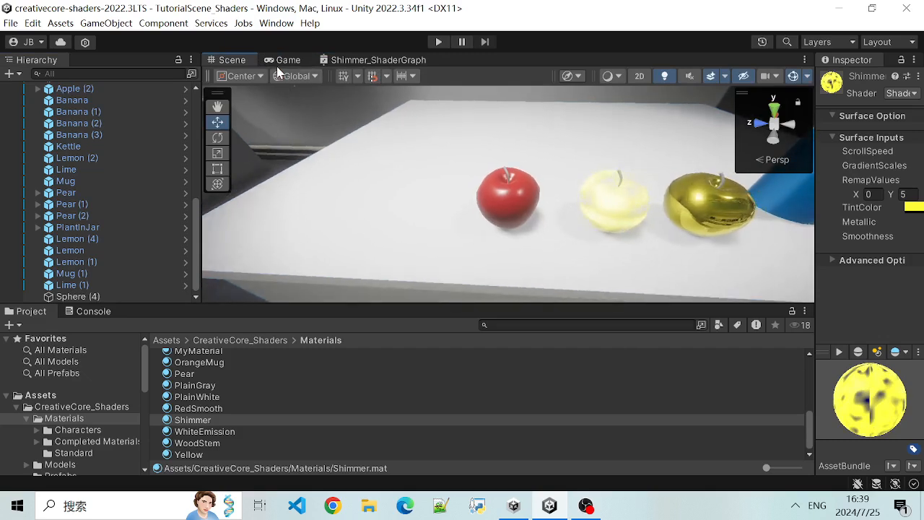
{"action": "left_click", "coordinate": [276, 61]}
- Examine the node network of Shimmer_ShaderGraph
{"action": "left_click", "coordinate": [355, 60]}
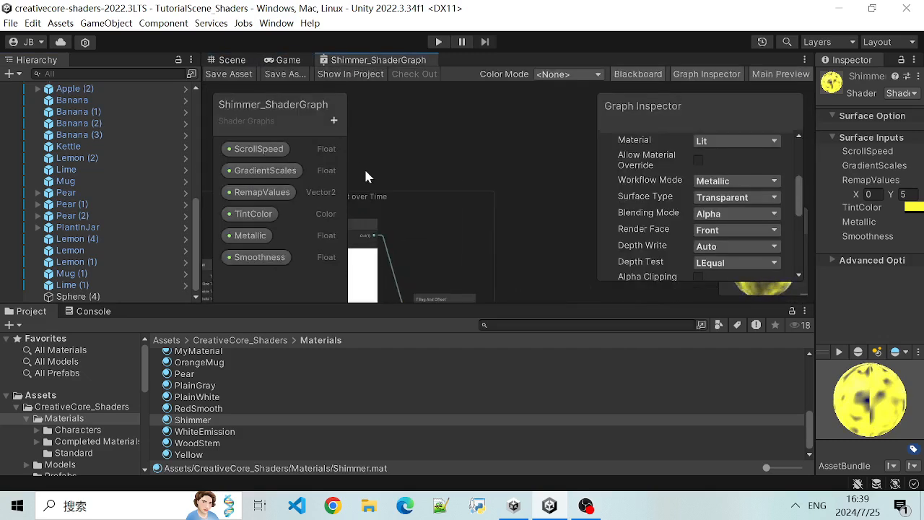
{"action": "scroll", "coordinate": [441, 206], "scroll_direction": "up", "scroll_amount": 5}
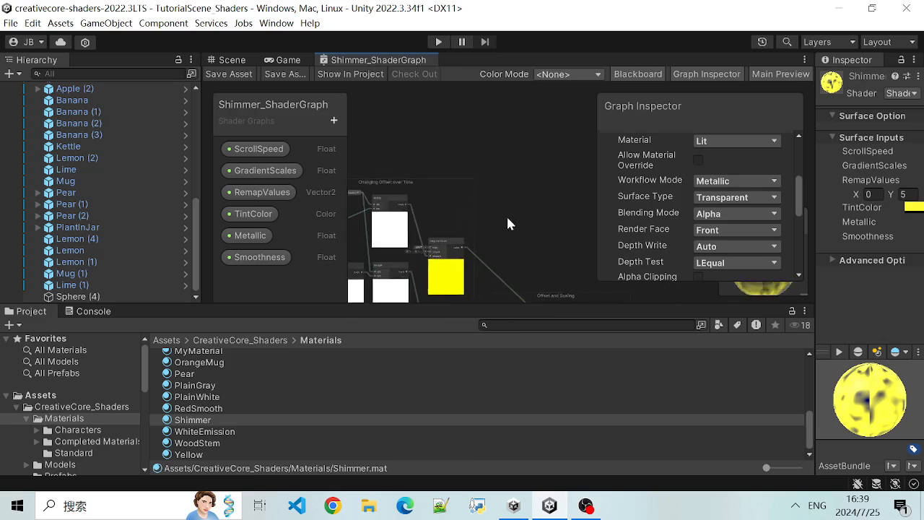
{"action": "scroll", "coordinate": [427, 187], "scroll_direction": "down", "scroll_amount": 3}
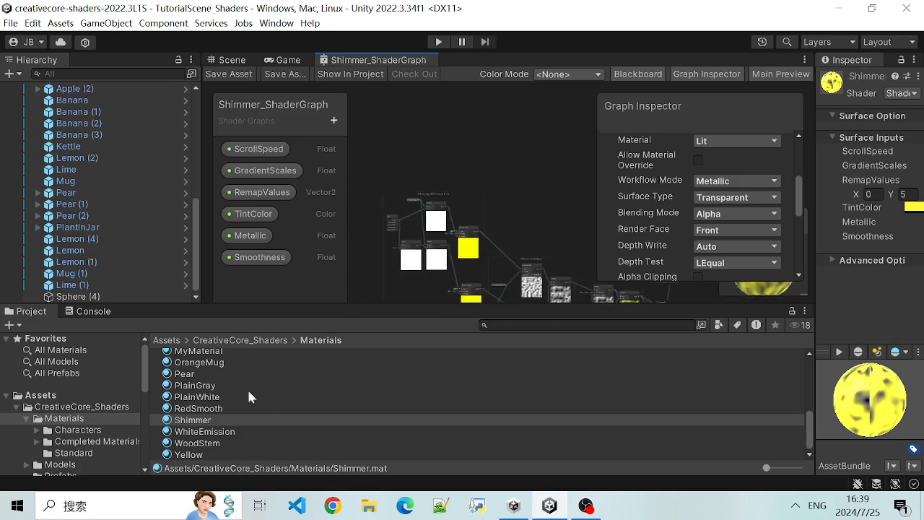
{"action": "left_click", "coordinate": [147, 384]}
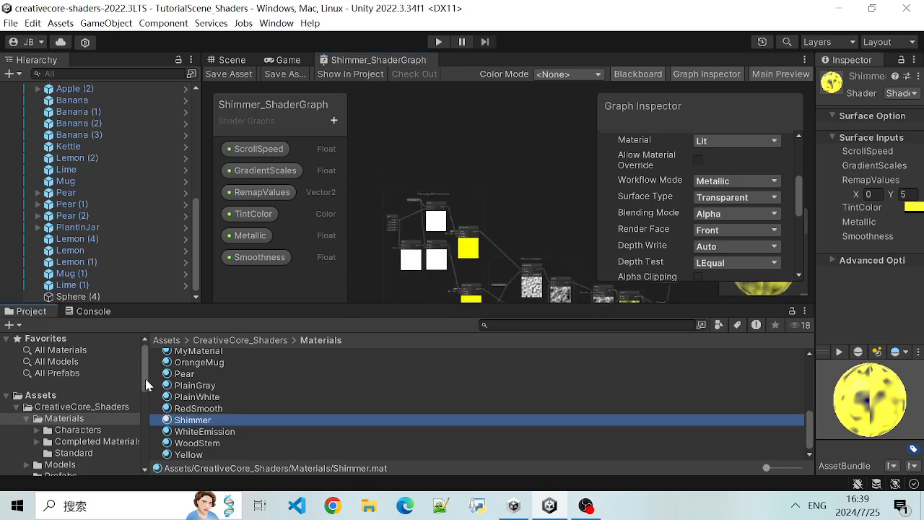
- Return to the Scene view, survey the room and focus on the black-and-white texture panel, Quad (1), on the wall
{"action": "left_click", "coordinate": [221, 63]}
{"action": "scroll", "coordinate": [410, 244], "scroll_direction": "down", "scroll_amount": 5}
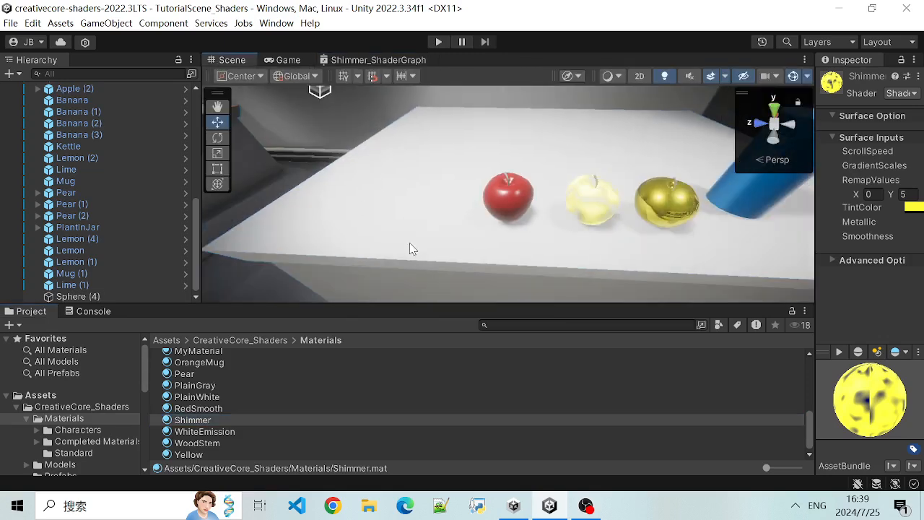
{"action": "left_click_drag", "start_coordinate": [509, 226], "coordinate": [261, 202], "text": "alt"}
{"action": "scroll", "coordinate": [590, 195], "scroll_direction": "down", "scroll_amount": 6}
{"action": "scroll", "coordinate": [77, 202], "scroll_direction": "up", "scroll_amount": 4}
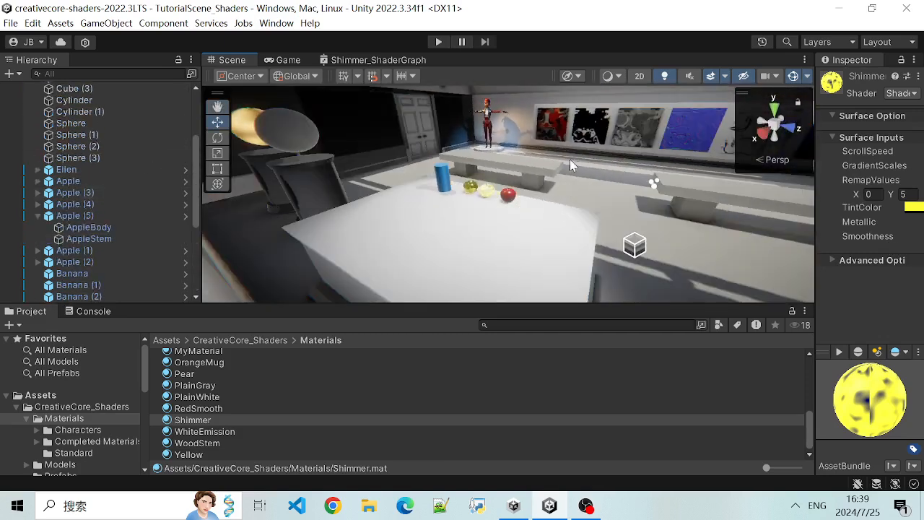
{"action": "scroll", "coordinate": [606, 179], "scroll_direction": "up", "scroll_amount": 8}
{"action": "left_click", "coordinate": [587, 123]}
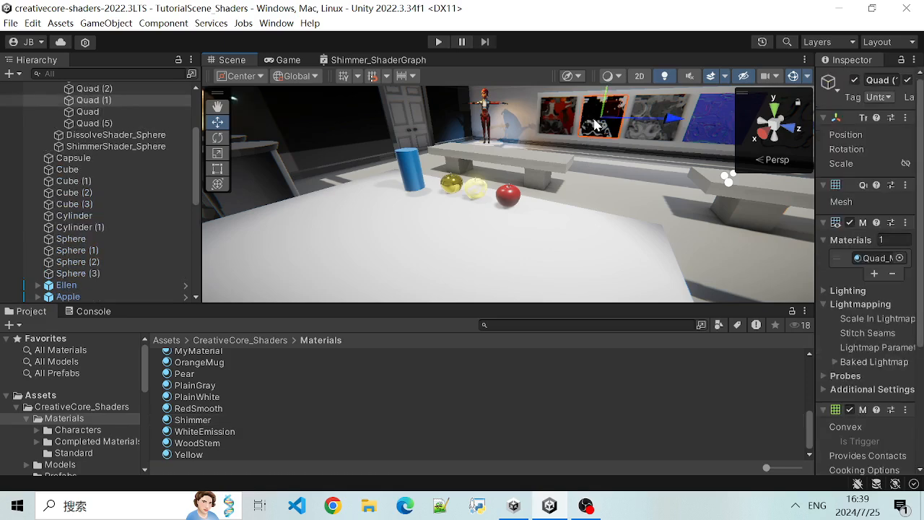
{"action": "key", "text": "f"}
{"action": "left_click_drag", "start_coordinate": [511, 289], "coordinate": [428, 191], "text": "alt"}
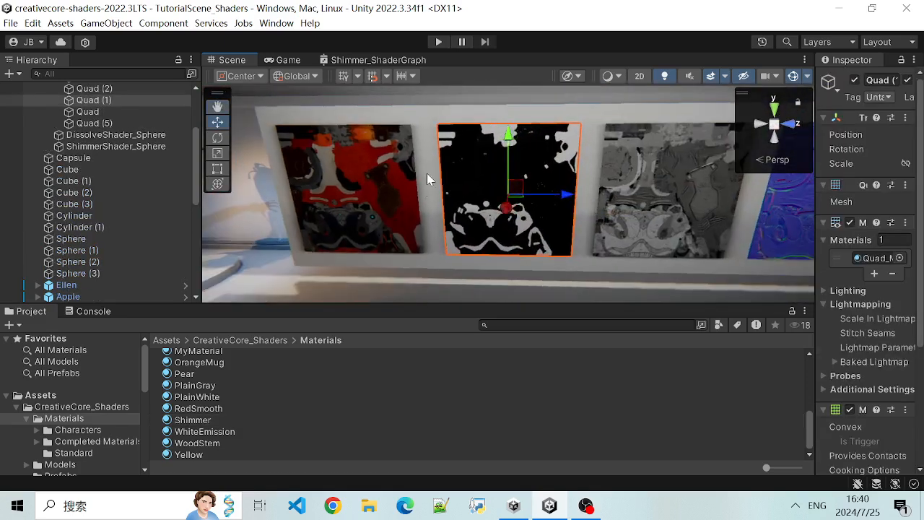
{"action": "left_click_drag", "start_coordinate": [592, 267], "coordinate": [450, 223], "text": "alt"}
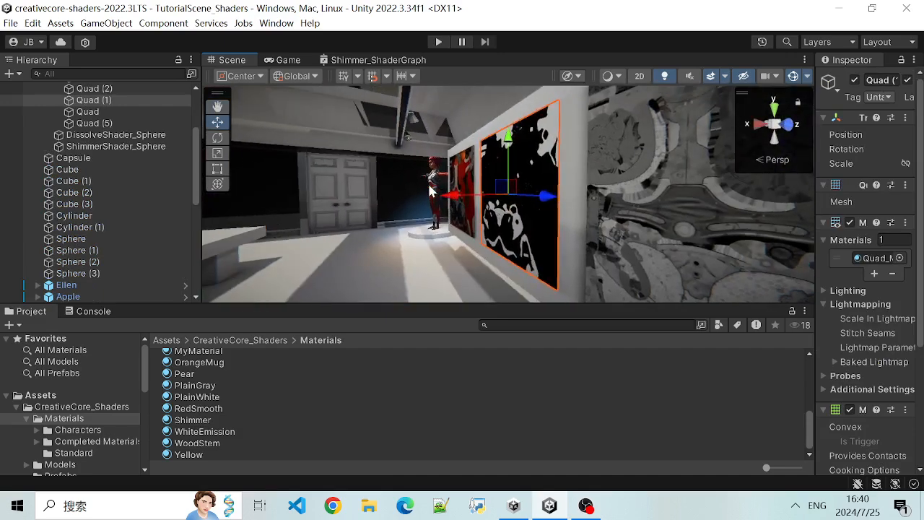
- Focus on the Ellen character and view it within the whole building
{"action": "left_click", "coordinate": [432, 192]}
{"action": "key", "text": "f"}
{"action": "left_click_drag", "start_coordinate": [494, 262], "coordinate": [657, 270], "text": "alt"}
{"action": "left_click_drag", "start_coordinate": [424, 253], "coordinate": [816, 250], "text": "alt"}
{"action": "scroll", "coordinate": [634, 153], "scroll_direction": "down", "scroll_amount": 8}
{"action": "left_click_drag", "start_coordinate": [626, 141], "coordinate": [664, 145], "text": "alt"}
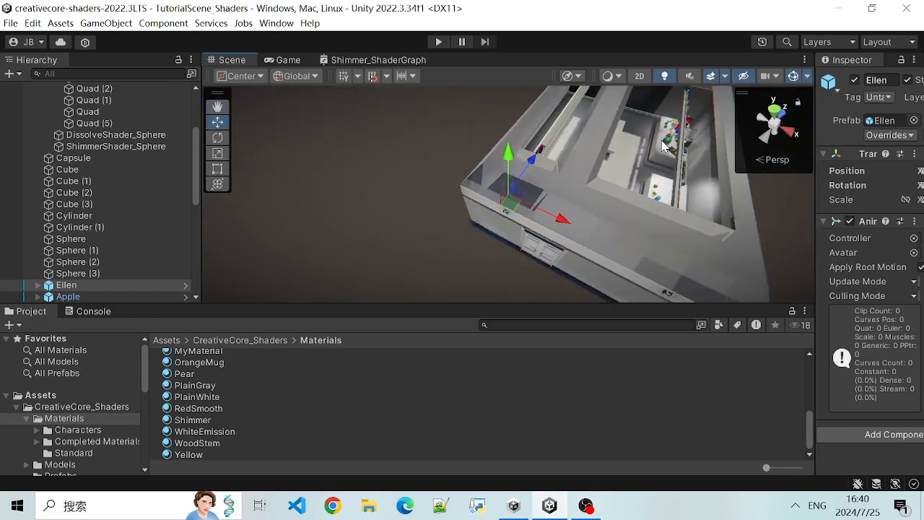
- Focus on the green sphere on the table and inspect the blue mug and the objects around it
{"action": "left_click", "coordinate": [664, 147]}
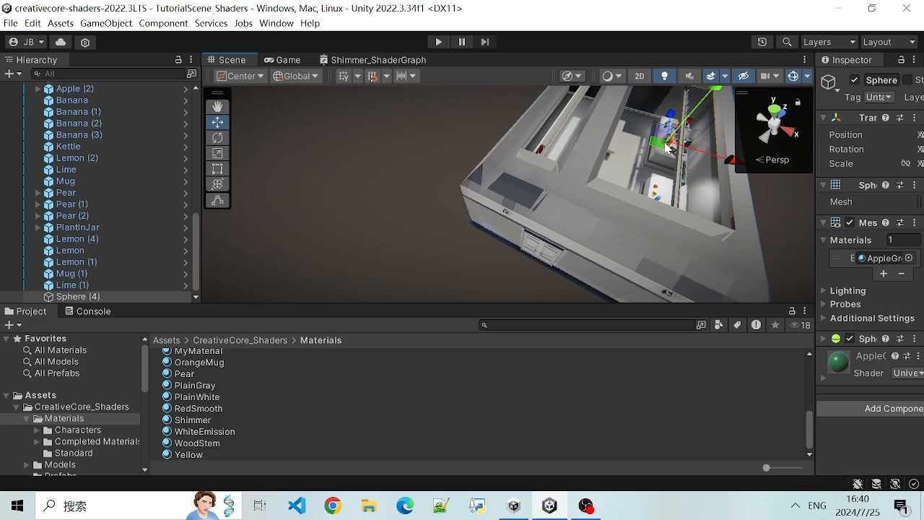
{"action": "key", "text": "f"}
{"action": "mouse_move", "coordinate": [433, 241]}
{"action": "left_mouse_down", "text": "alt"}
{"action": "mouse_move", "coordinate": [675, 224]}
{"action": "mouse_move", "coordinate": [541, 262]}
{"action": "mouse_move", "coordinate": [457, 128]}
{"action": "mouse_move", "coordinate": [650, 223]}
{"action": "mouse_move", "coordinate": [425, 247]}
{"action": "mouse_move", "coordinate": [697, 200]}
{"action": "mouse_move", "coordinate": [437, 253]}
{"action": "mouse_move", "coordinate": [658, 213]}
{"action": "mouse_move", "coordinate": [433, 246]}
{"action": "left_mouse_up", "text": "alt"}
{"action": "left_click", "coordinate": [415, 246]}
{"action": "left_click_drag", "start_coordinate": [490, 260], "coordinate": [406, 227], "text": "alt"}
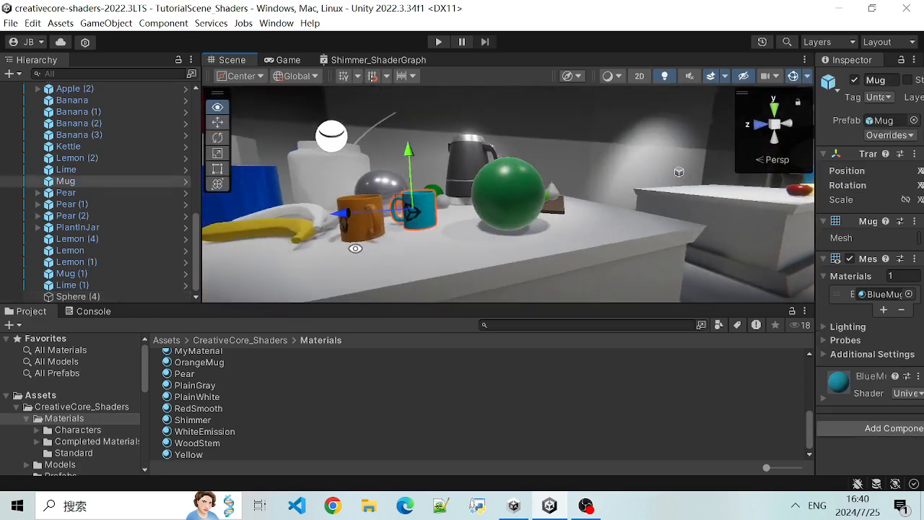
{"action": "left_click_drag", "start_coordinate": [579, 218], "coordinate": [458, 259], "text": "alt"}
{"action": "left_click_drag", "start_coordinate": [631, 255], "coordinate": [807, 216], "text": "alt"}
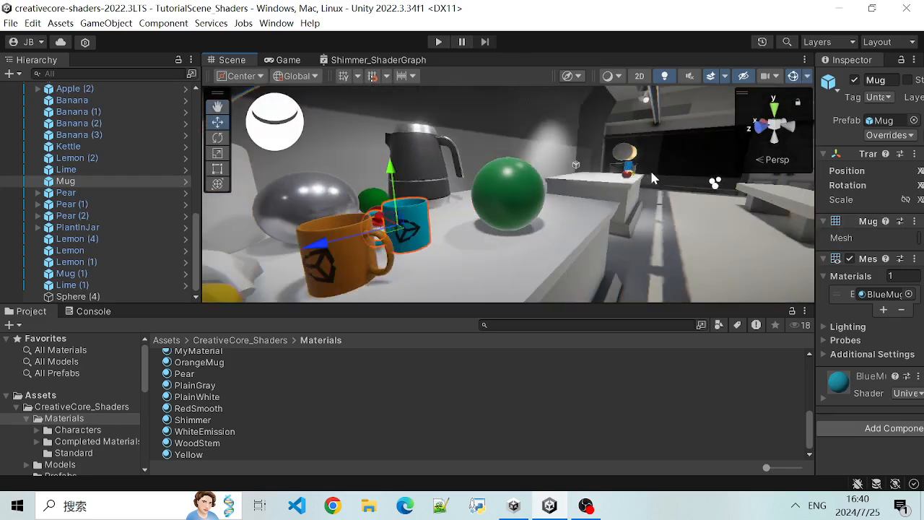
- Focus on the blue cylinder and inspect it together with the apples beside it on the white table
{"action": "left_click", "coordinate": [629, 173]}
{"action": "key", "text": "f"}
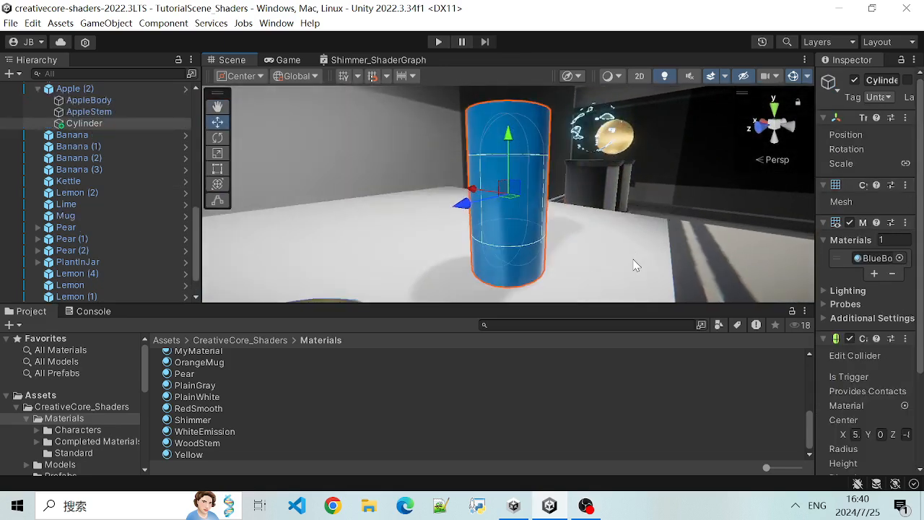
{"action": "scroll", "coordinate": [552, 247], "scroll_direction": "down", "scroll_amount": 6}
{"action": "left_click_drag", "start_coordinate": [574, 245], "coordinate": [390, 268], "text": "alt"}
{"action": "left_click", "coordinate": [309, 233]}
{"action": "left_click", "coordinate": [455, 225]}
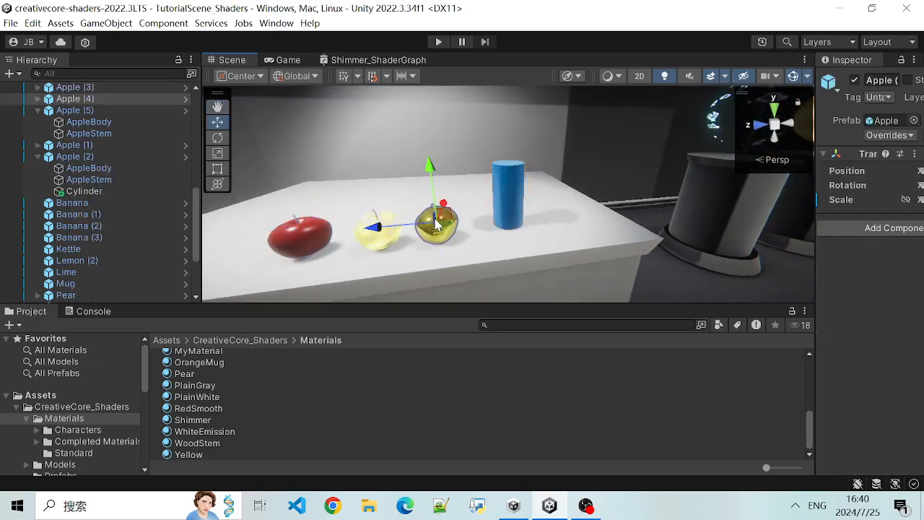
{"action": "left_click", "coordinate": [509, 198]}
{"action": "scroll", "coordinate": [536, 206], "scroll_direction": "down", "scroll_amount": 6}
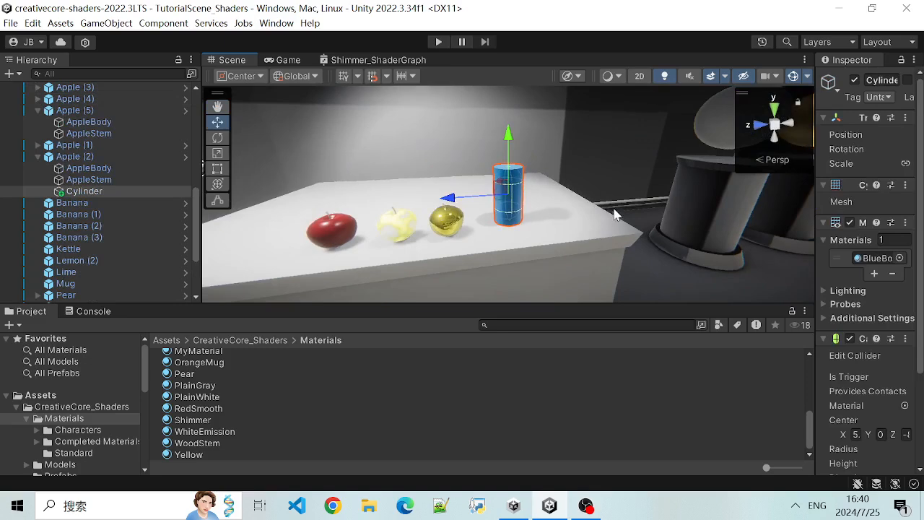
- Select DissolveShader_Sphere, widen the Inspector to read its components, and bring the table with the apples back into view
{"action": "left_click", "coordinate": [651, 150]}
{"action": "scroll", "coordinate": [610, 217], "scroll_direction": "up", "scroll_amount": 3}
{"action": "left_click_drag", "start_coordinate": [402, 243], "coordinate": [345, 256], "text": "alt"}
{"action": "left_click_drag", "start_coordinate": [267, 195], "coordinate": [289, 246], "text": "alt"}
{"action": "left_click_drag", "start_coordinate": [483, 229], "coordinate": [352, 232], "text": "alt"}
{"action": "left_click_drag", "start_coordinate": [596, 256], "coordinate": [729, 216], "text": "alt"}
{"action": "left_click_drag", "start_coordinate": [806, 197], "coordinate": [737, 220]}
{"action": "scroll", "coordinate": [343, 210], "scroll_direction": "up", "scroll_amount": 4}
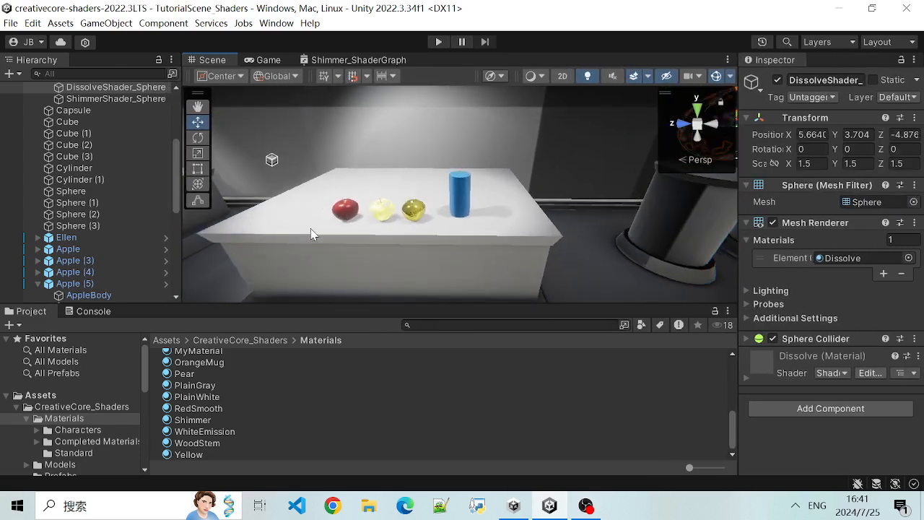
- Select the red apple, Apple (3), on the white table and focus the Scene view on it
{"action": "left_click", "coordinate": [343, 212]}
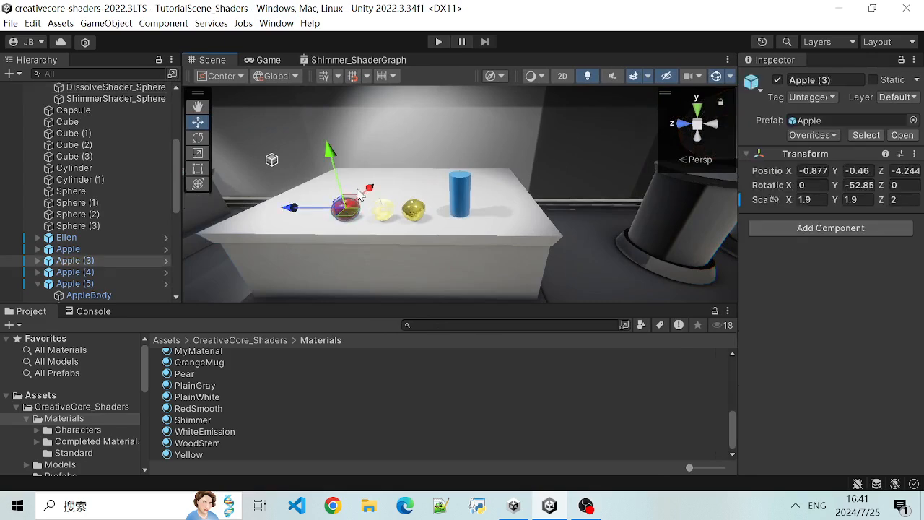
{"action": "key", "text": "f"}
{"action": "mouse_move", "coordinate": [475, 249]}
{"action": "left_mouse_down", "text": "alt"}
{"action": "mouse_move", "coordinate": [438, 219]}
{"action": "mouse_move", "coordinate": [476, 241]}
{"action": "left_mouse_up", "text": "alt"}
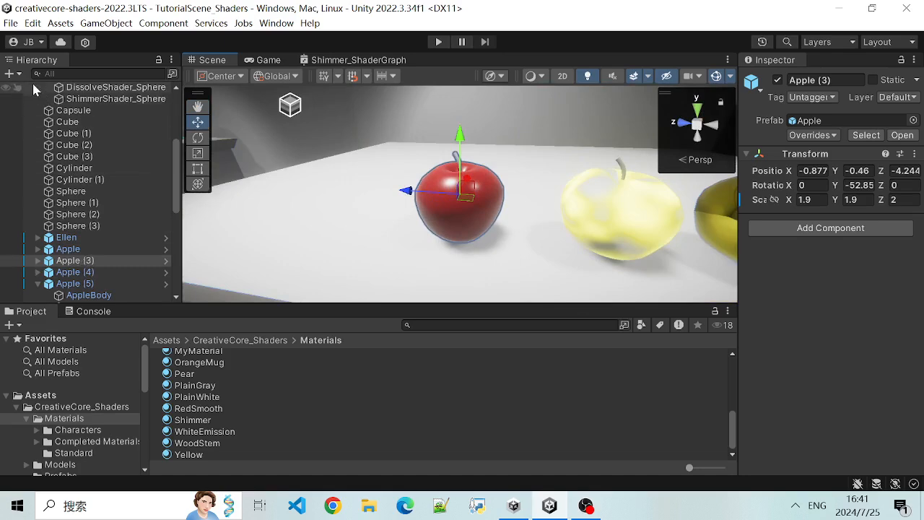
- Expand Apple (3) and inspect its AppleBody and AppleStem parts, ending with AppleBody selected
{"action": "left_click", "coordinate": [37, 261]}
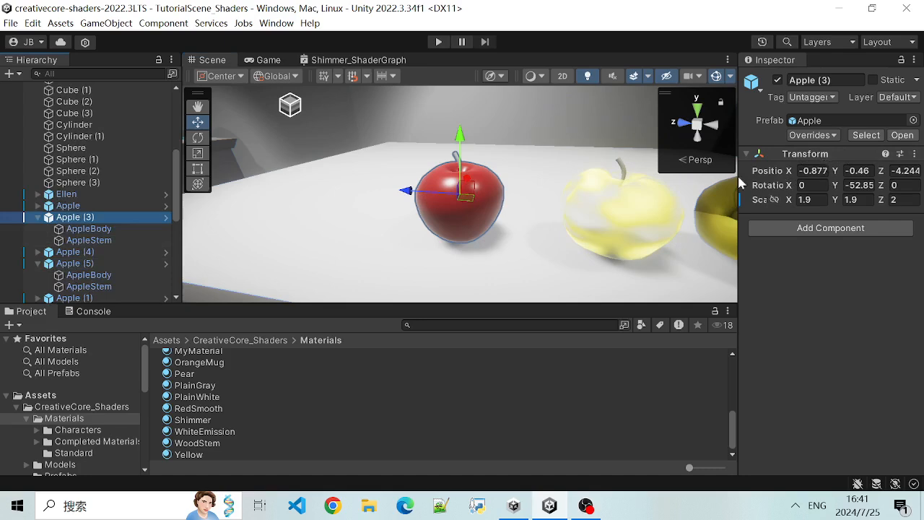
{"action": "left_click", "coordinate": [82, 231]}
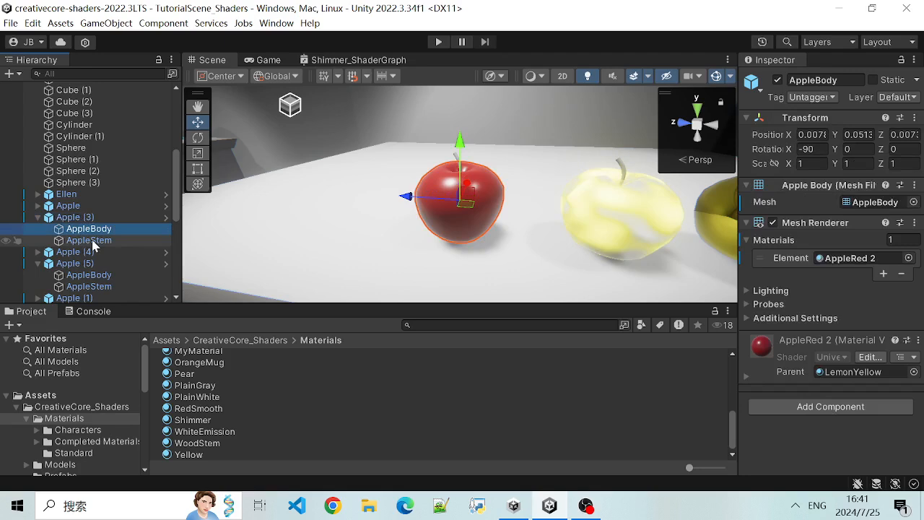
{"action": "scroll", "coordinate": [457, 212], "scroll_direction": "up", "scroll_amount": 1}
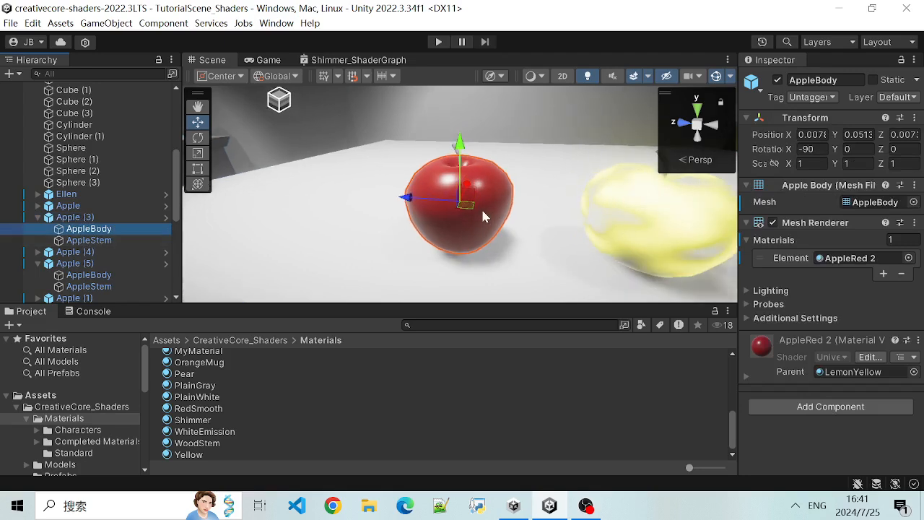
{"action": "left_click", "coordinate": [81, 241]}
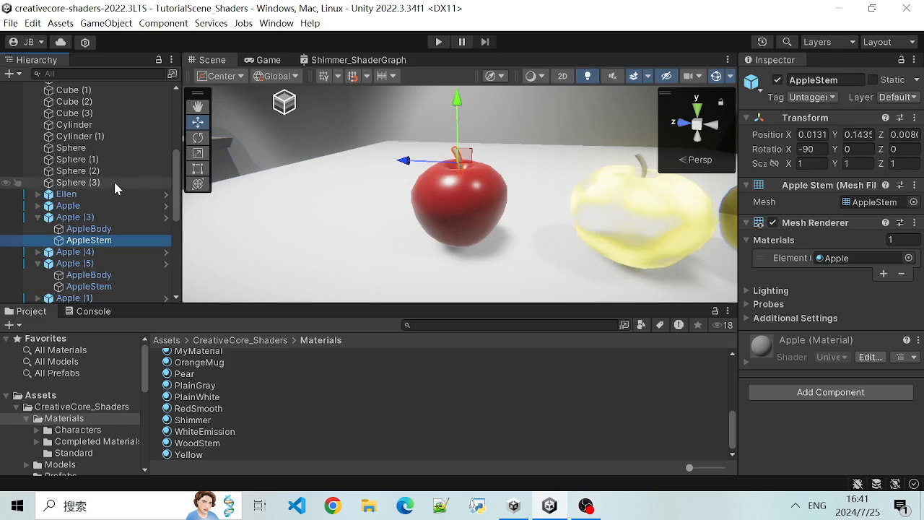
{"action": "left_click", "coordinate": [89, 229]}
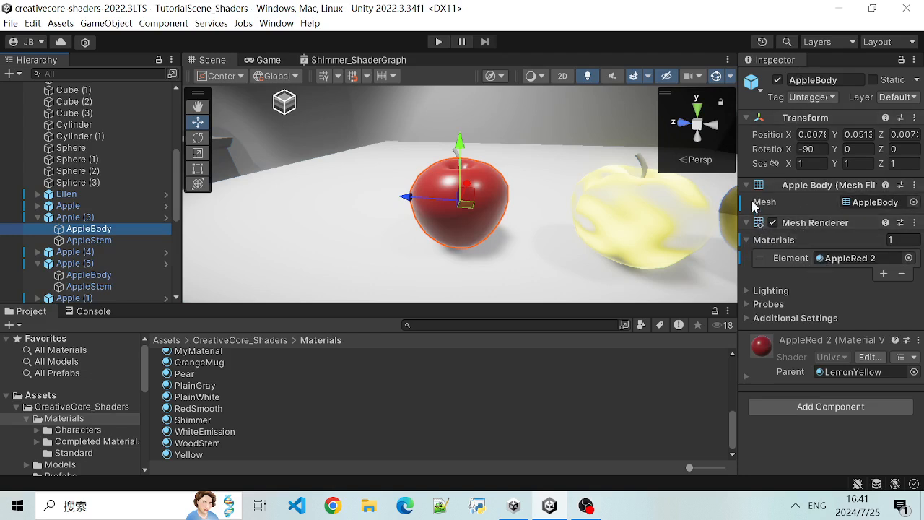
- Widen the Inspector further and examine AppleBody's Mesh Filter component by collapsing and expanding it
{"action": "left_click_drag", "start_coordinate": [737, 190], "coordinate": [582, 238]}
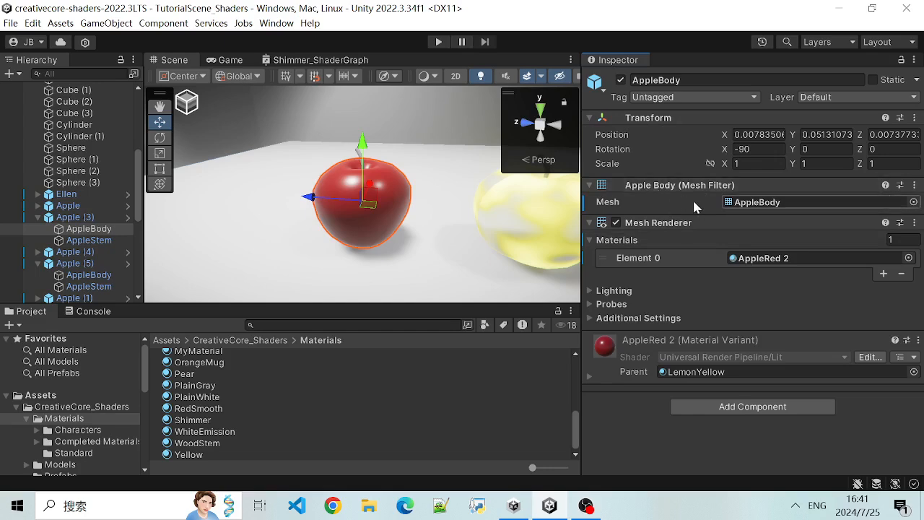
{"action": "left_click", "coordinate": [589, 185]}
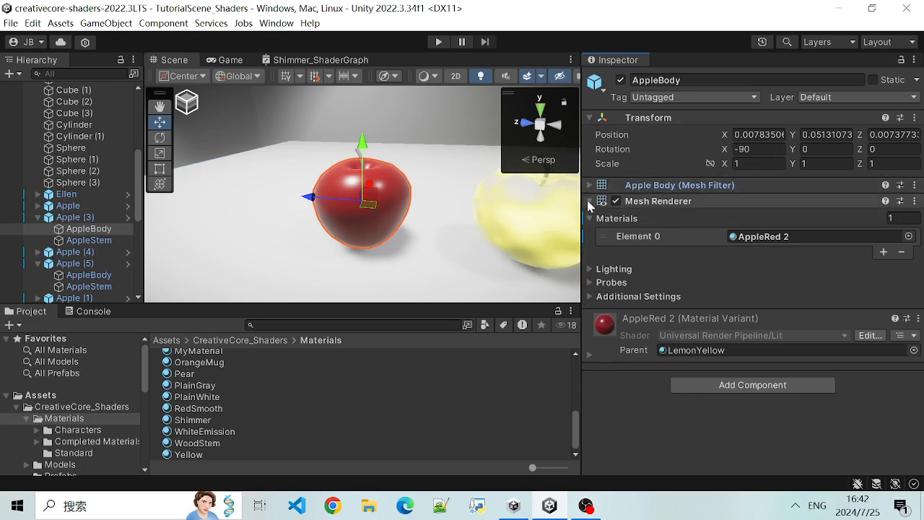
{"action": "left_click", "coordinate": [588, 186]}
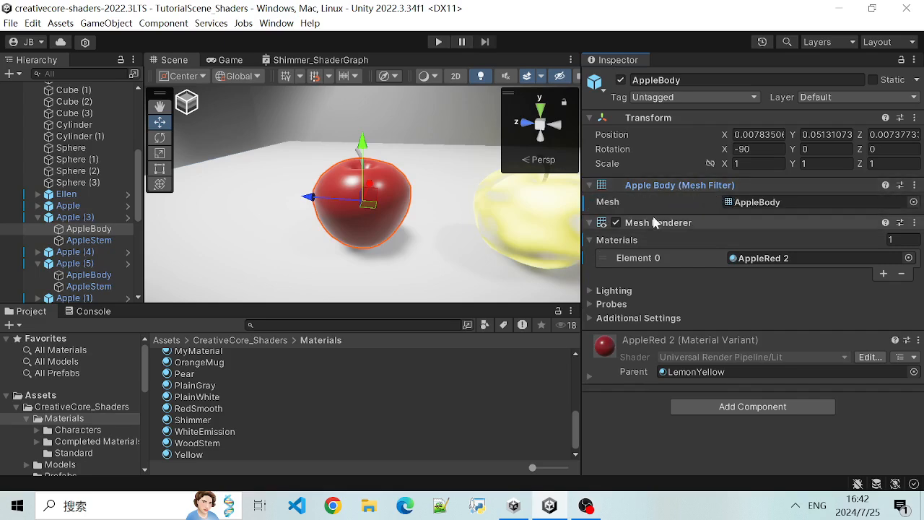
{"action": "left_click", "coordinate": [589, 185]}
{"action": "left_click", "coordinate": [590, 187]}
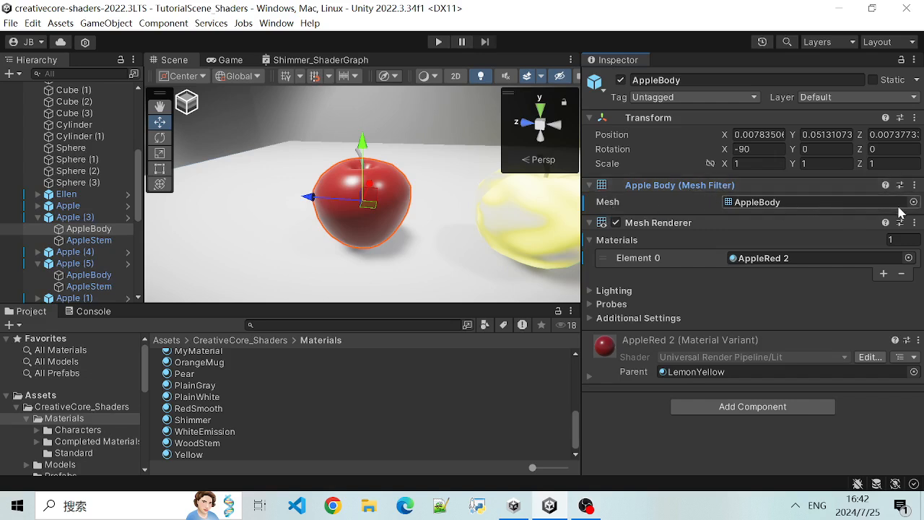
- View the red apple's body in the Scene view from several distances and angles
{"action": "scroll", "coordinate": [449, 226], "scroll_direction": "up", "scroll_amount": 1}
{"action": "scroll", "coordinate": [449, 225], "scroll_direction": "down", "scroll_amount": 2}
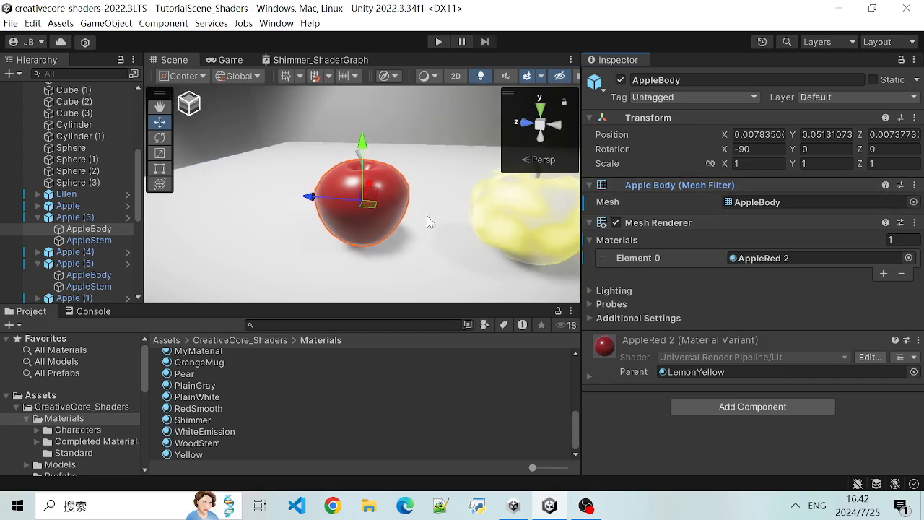
{"action": "left_click_drag", "start_coordinate": [489, 196], "coordinate": [418, 235], "text": "alt"}
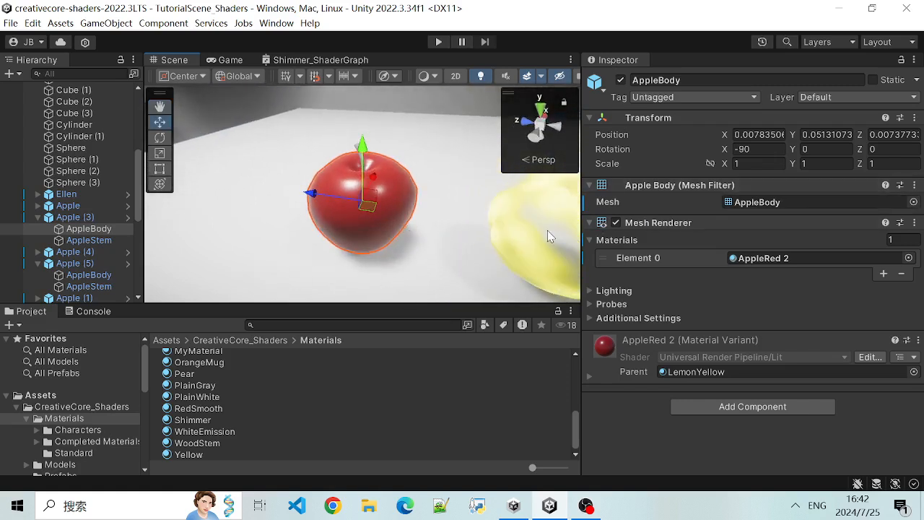
{"action": "scroll", "coordinate": [464, 224], "scroll_direction": "down", "scroll_amount": 3}
{"action": "left_click_drag", "start_coordinate": [400, 244], "coordinate": [496, 240], "text": "alt"}
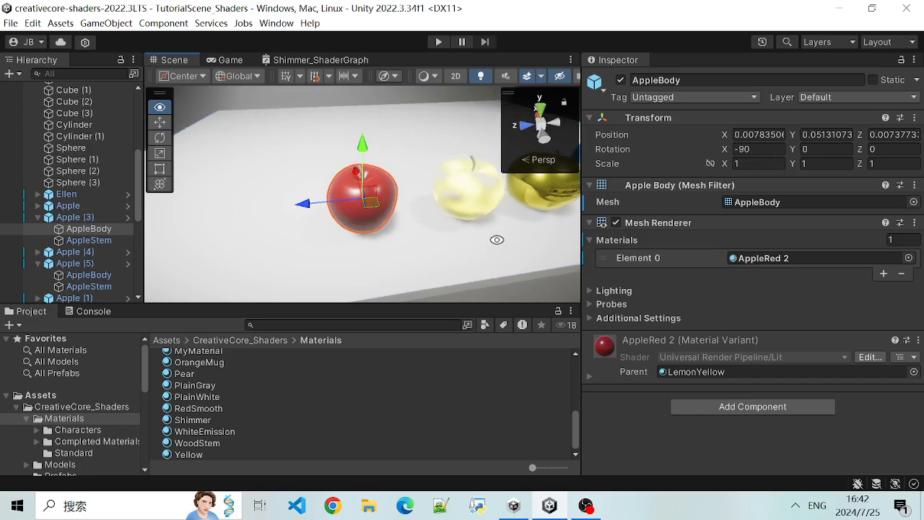
- Narrow the Inspector to enlarge the Scene view and show the scene grid around the white table
{"action": "left_click_drag", "start_coordinate": [582, 174], "coordinate": [816, 179]}
{"action": "left_click_drag", "start_coordinate": [526, 213], "coordinate": [426, 152], "text": "alt"}
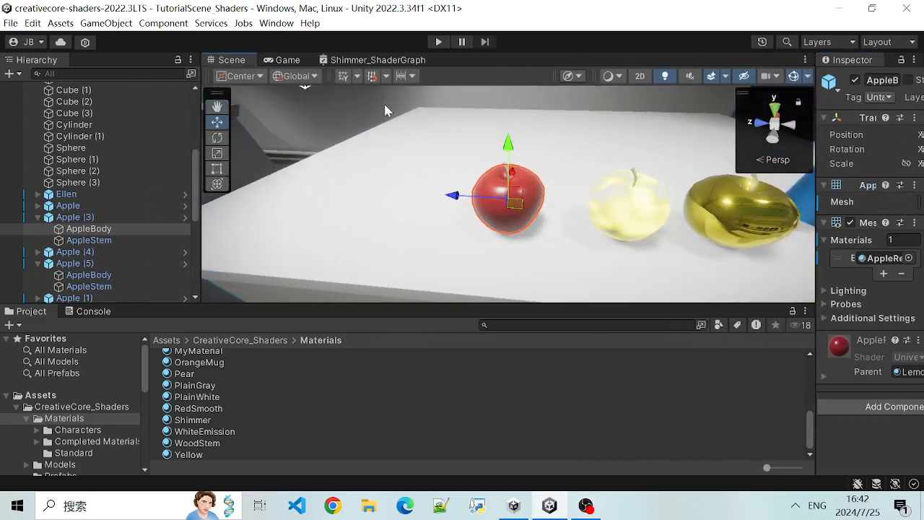
{"action": "left_click", "coordinate": [343, 78]}
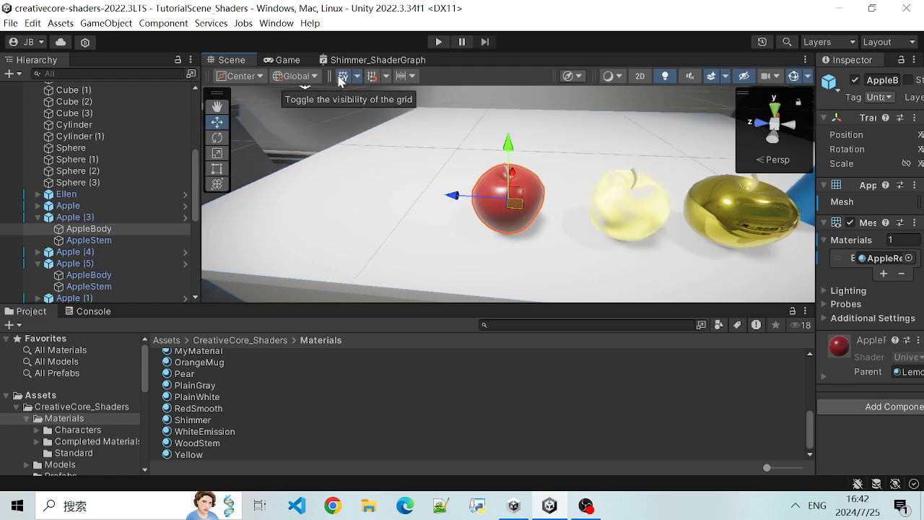
{"action": "scroll", "coordinate": [378, 179], "scroll_direction": "down", "scroll_amount": 6}
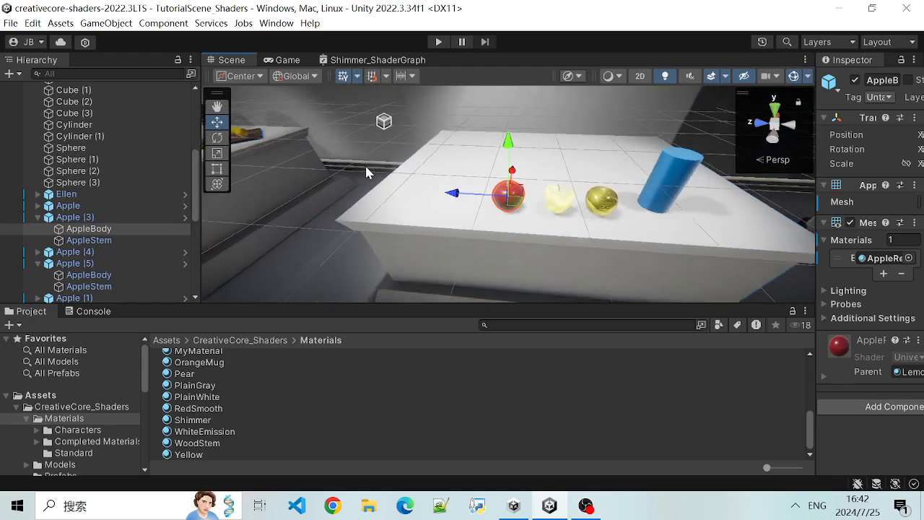
{"action": "left_click_drag", "start_coordinate": [367, 164], "coordinate": [412, 131], "text": "alt"}
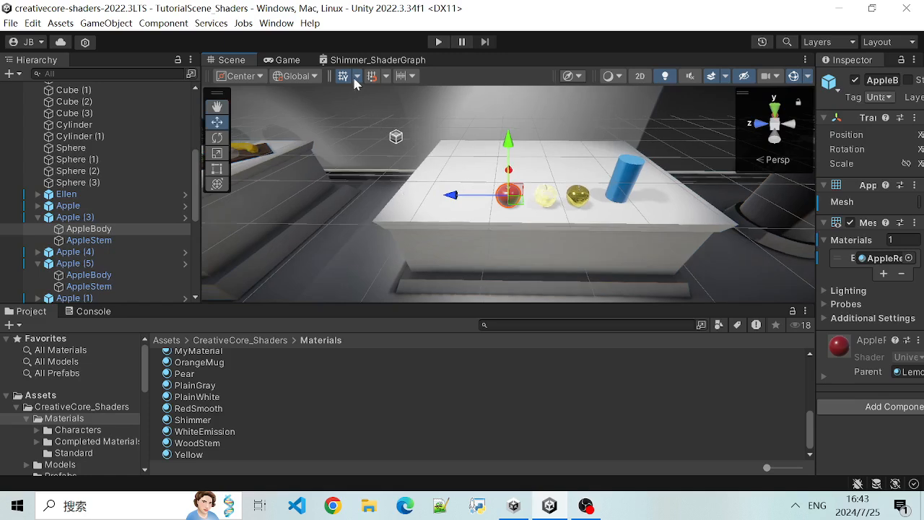
{"action": "scroll", "coordinate": [369, 163], "scroll_direction": "up", "scroll_amount": 3}
{"action": "scroll", "coordinate": [363, 199], "scroll_direction": "down", "scroll_amount": 5}
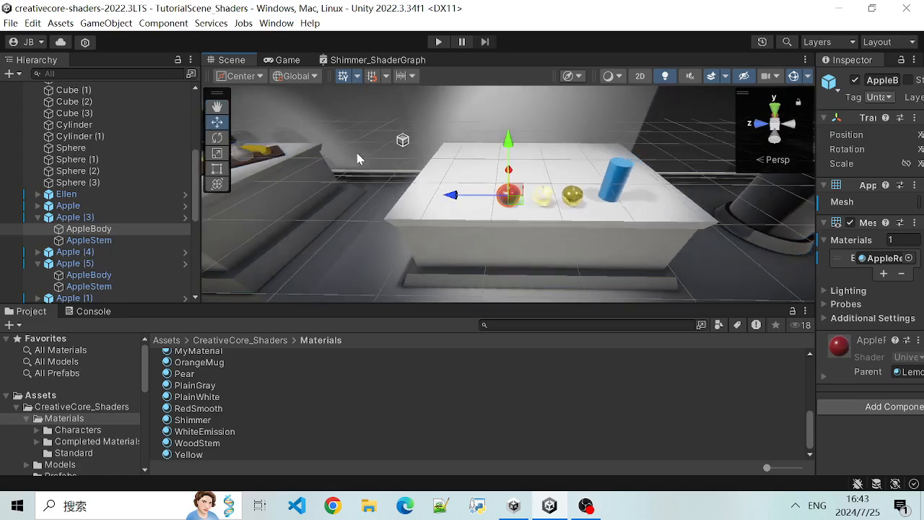
{"action": "left_click_drag", "start_coordinate": [392, 158], "coordinate": [379, 138], "text": "alt"}
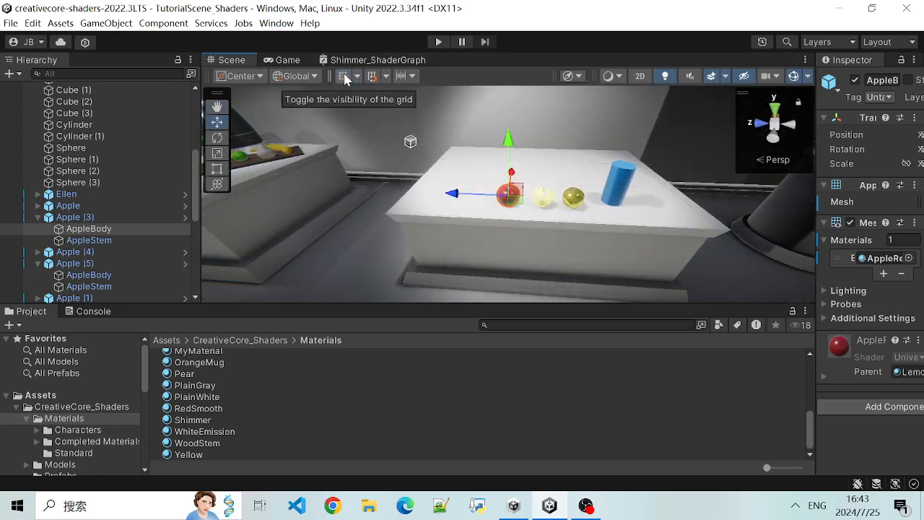
- Try the grid's X plane in the Grid Visual settings, set the plane to Y, and hide the grid
{"action": "left_click", "coordinate": [357, 77]}
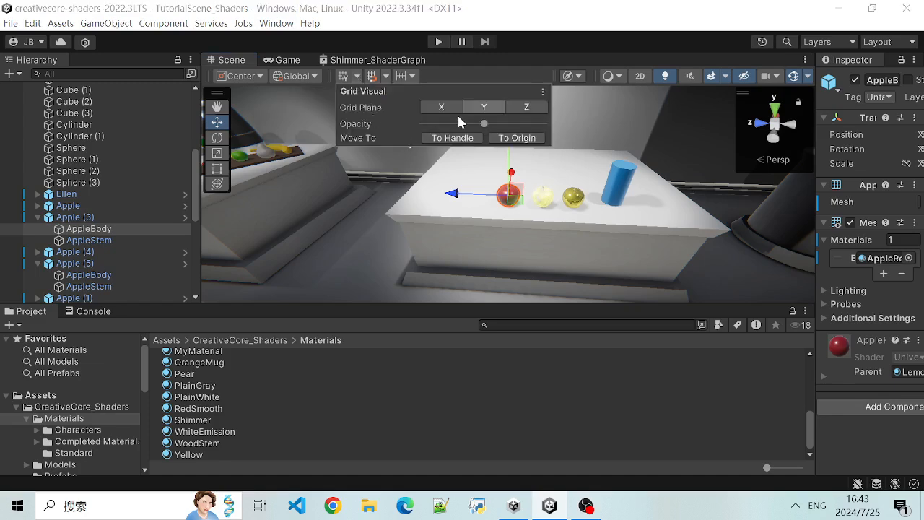
{"action": "left_click", "coordinate": [344, 77]}
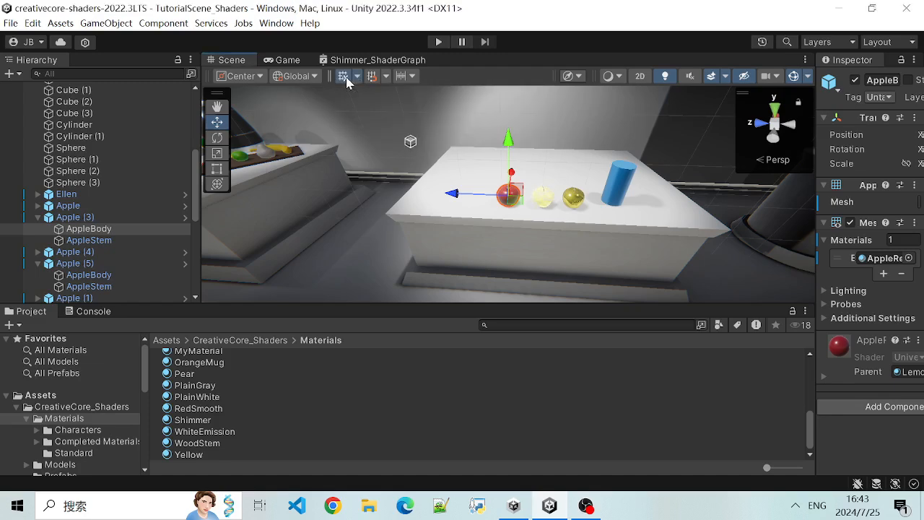
{"action": "left_click_drag", "start_coordinate": [447, 218], "coordinate": [291, 189], "text": "alt"}
{"action": "left_click_drag", "start_coordinate": [311, 151], "coordinate": [509, 152], "text": "alt"}
{"action": "left_click", "coordinate": [357, 76]}
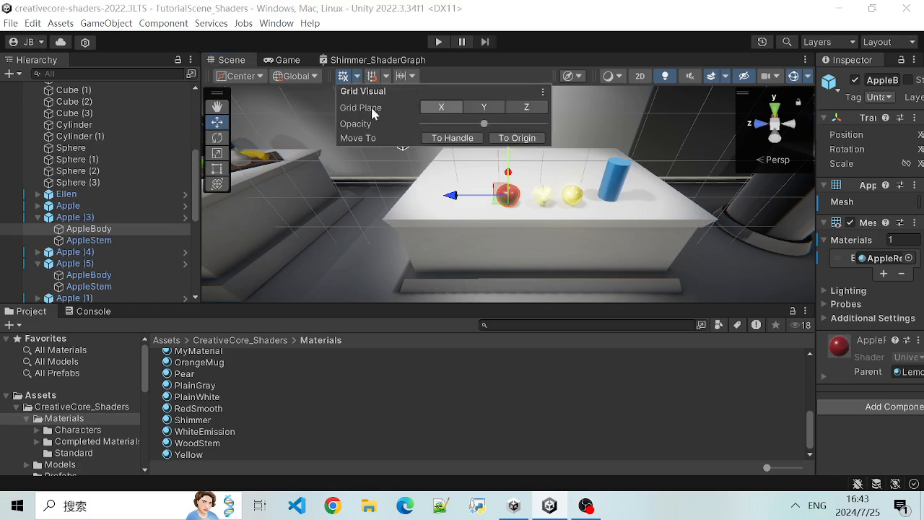
{"action": "left_click", "coordinate": [484, 107]}
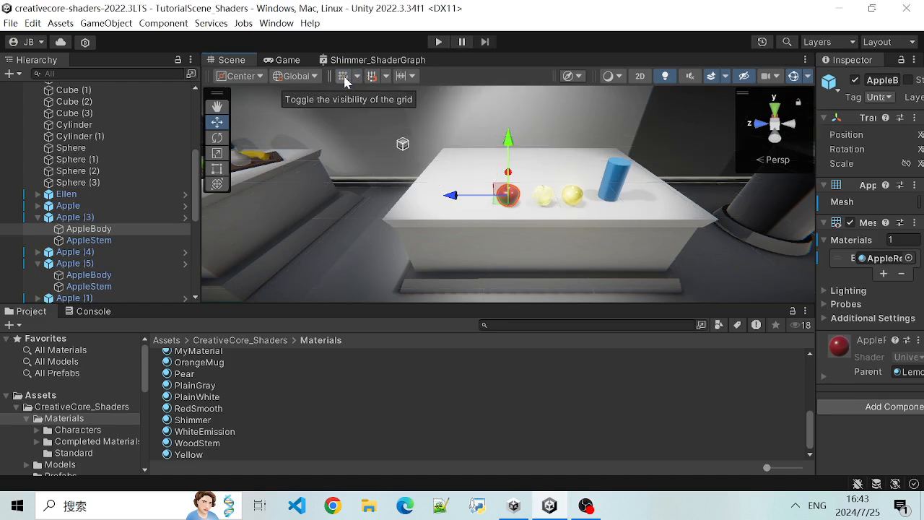
{"action": "scroll", "coordinate": [382, 174], "scroll_direction": "up", "scroll_amount": 1}
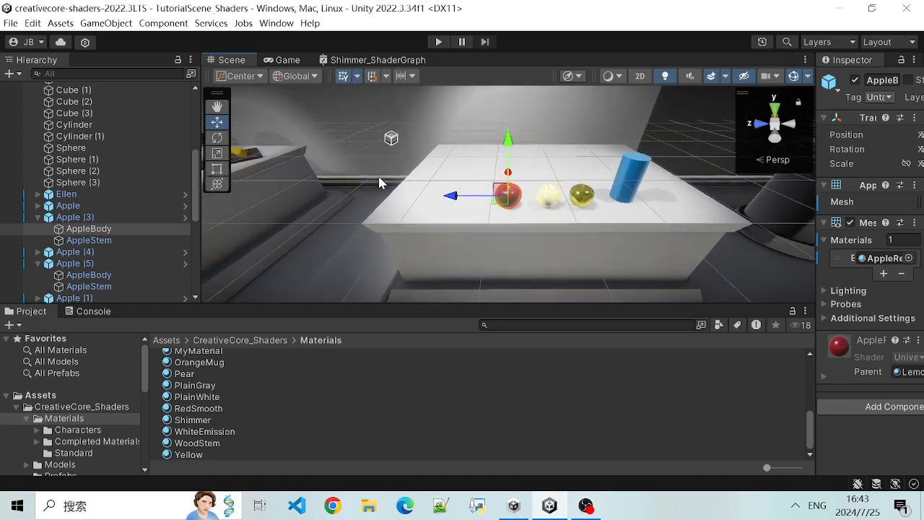
{"action": "left_click", "coordinate": [373, 75]}
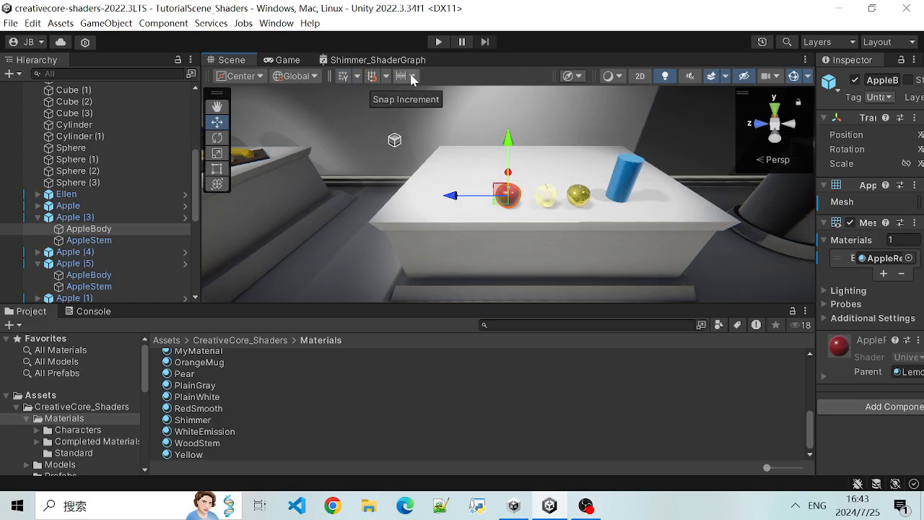
- Switch the Scene view to Wireframe shading and examine the red apple's mesh from several distances and angles
{"action": "left_click", "coordinate": [614, 76]}
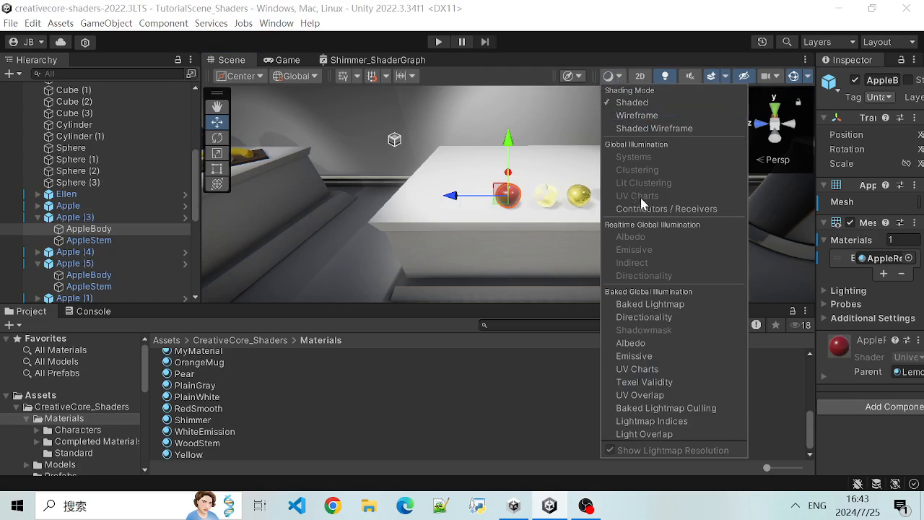
{"action": "left_click", "coordinate": [638, 115]}
{"action": "scroll", "coordinate": [497, 209], "scroll_direction": "down", "scroll_amount": 10}
{"action": "mouse_move", "coordinate": [412, 260]}
{"action": "left_mouse_down", "text": "alt"}
{"action": "mouse_move", "coordinate": [835, 195]}
{"action": "mouse_move", "coordinate": [471, 243]}
{"action": "left_mouse_up", "text": "alt"}
{"action": "left_click_drag", "start_coordinate": [693, 210], "coordinate": [592, 205], "text": "alt"}
{"action": "scroll", "coordinate": [590, 205], "scroll_direction": "up", "scroll_amount": 4}
{"action": "scroll", "coordinate": [590, 208], "scroll_direction": "up", "scroll_amount": 2}
{"action": "left_click_drag", "start_coordinate": [638, 229], "coordinate": [462, 198], "text": "alt"}
{"action": "scroll", "coordinate": [505, 215], "scroll_direction": "up", "scroll_amount": 6}
{"action": "scroll", "coordinate": [527, 247], "scroll_direction": "up", "scroll_amount": 5}
{"action": "left_click_drag", "start_coordinate": [493, 272], "coordinate": [578, 249], "text": "alt"}
{"action": "scroll", "coordinate": [575, 261], "scroll_direction": "up", "scroll_amount": 3}
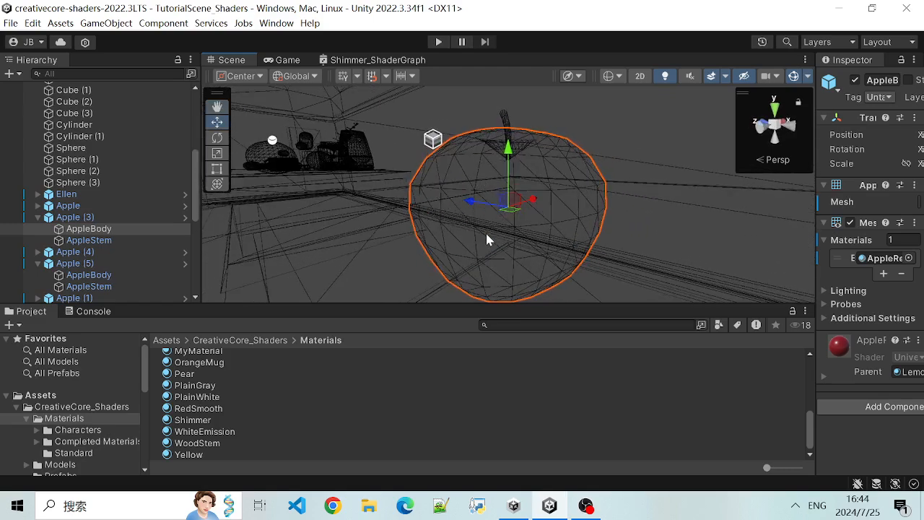
{"action": "scroll", "coordinate": [487, 239], "scroll_direction": "up", "scroll_amount": 4}
{"action": "left_click_drag", "start_coordinate": [578, 262], "coordinate": [473, 217], "text": "alt"}
{"action": "scroll", "coordinate": [477, 205], "scroll_direction": "down", "scroll_amount": 2}
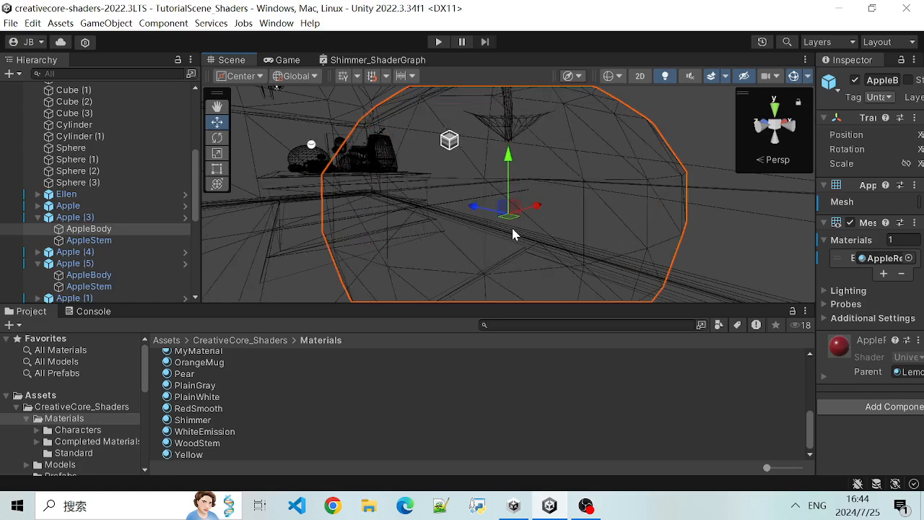
{"action": "mouse_move", "coordinate": [473, 213]}
{"action": "left_mouse_down", "text": "alt"}
{"action": "mouse_move", "coordinate": [545, 258]}
{"action": "mouse_move", "coordinate": [427, 234]}
{"action": "mouse_move", "coordinate": [468, 213]}
{"action": "left_mouse_up", "text": "alt"}
{"action": "left_click_drag", "start_coordinate": [416, 200], "coordinate": [473, 157], "text": "alt"}
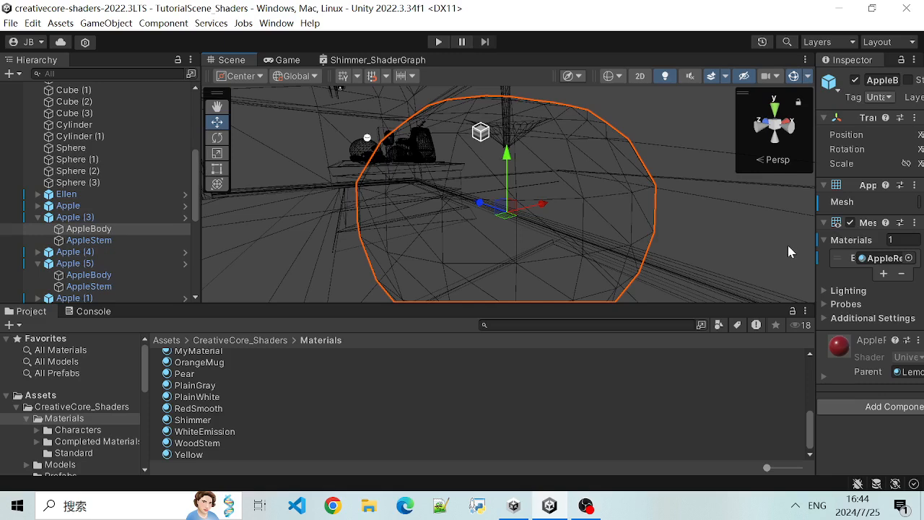
- Widen the Inspector until AppleBody's components are readable and set the Scene view's shading mode to Shaded
{"action": "left_click_drag", "start_coordinate": [813, 236], "coordinate": [722, 233]}
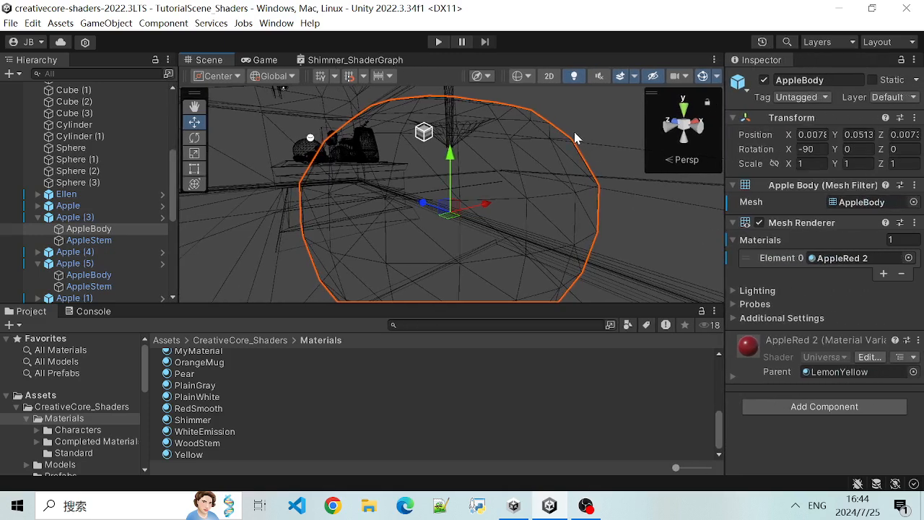
{"action": "left_click", "coordinate": [528, 77]}
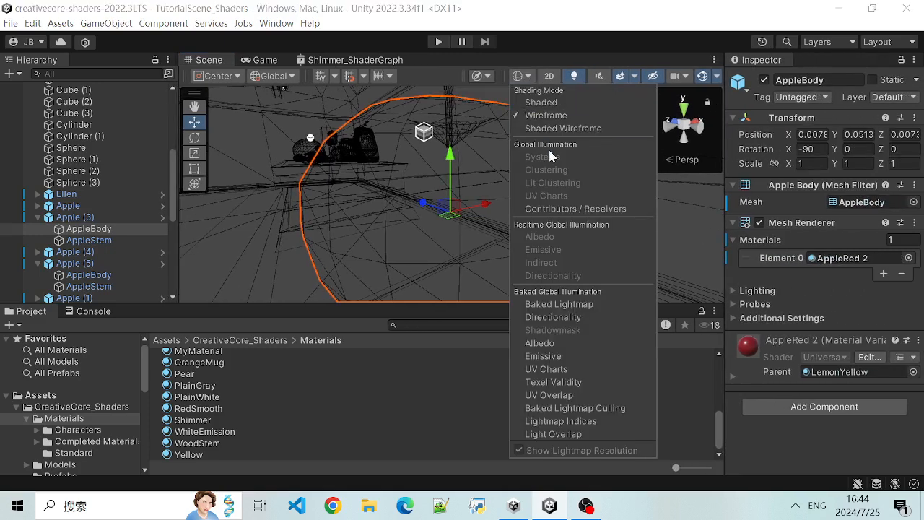
{"action": "left_click", "coordinate": [546, 105]}
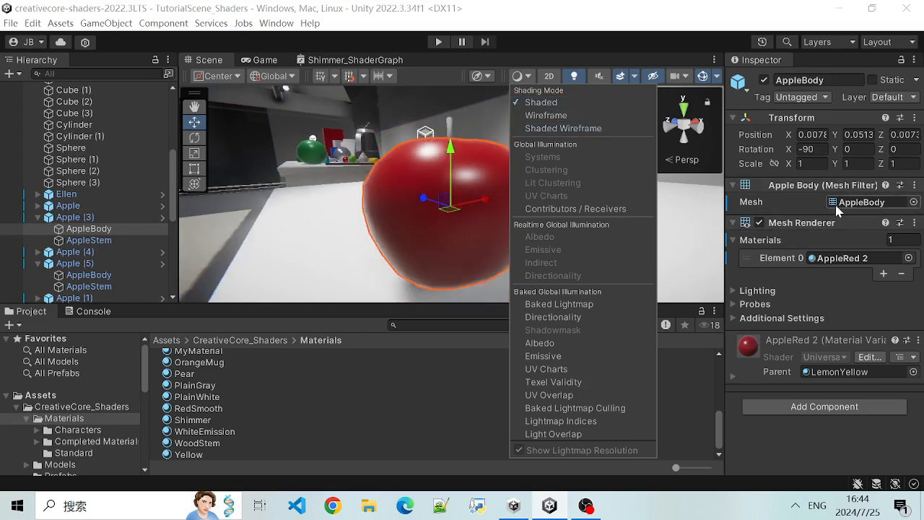
{"action": "left_click", "coordinate": [495, 2]}
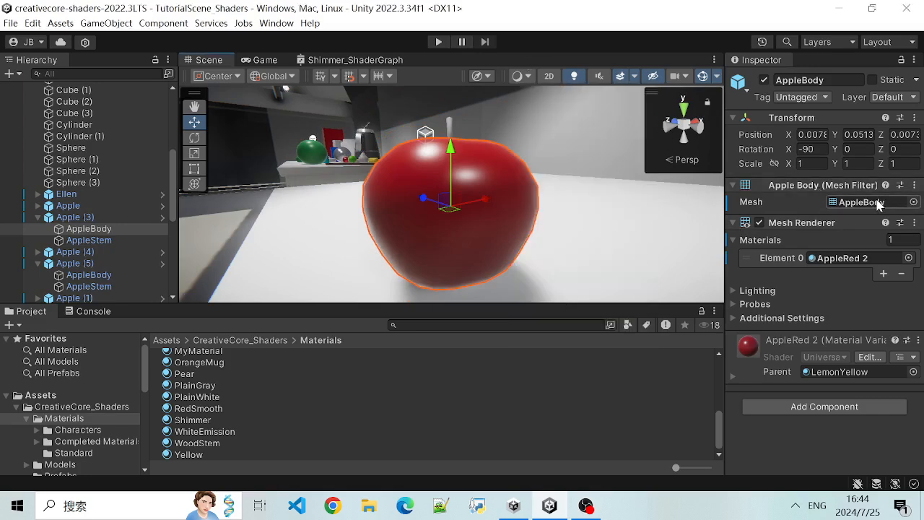
- Browse the available meshes for AppleBody's Mesh Filter and assign the AppleStem mesh
{"action": "left_click", "coordinate": [913, 202]}
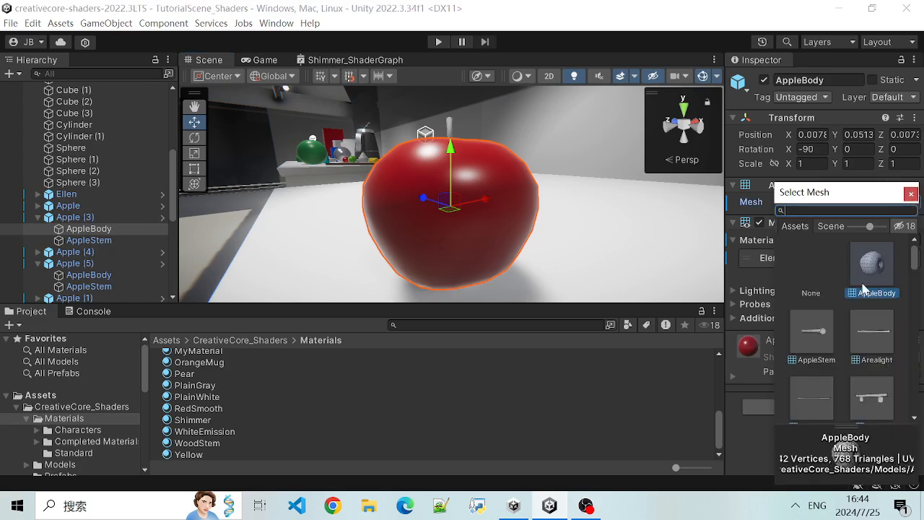
{"action": "scroll", "coordinate": [872, 340], "scroll_direction": "down", "scroll_amount": 3}
{"action": "scroll", "coordinate": [827, 310], "scroll_direction": "up", "scroll_amount": 2}
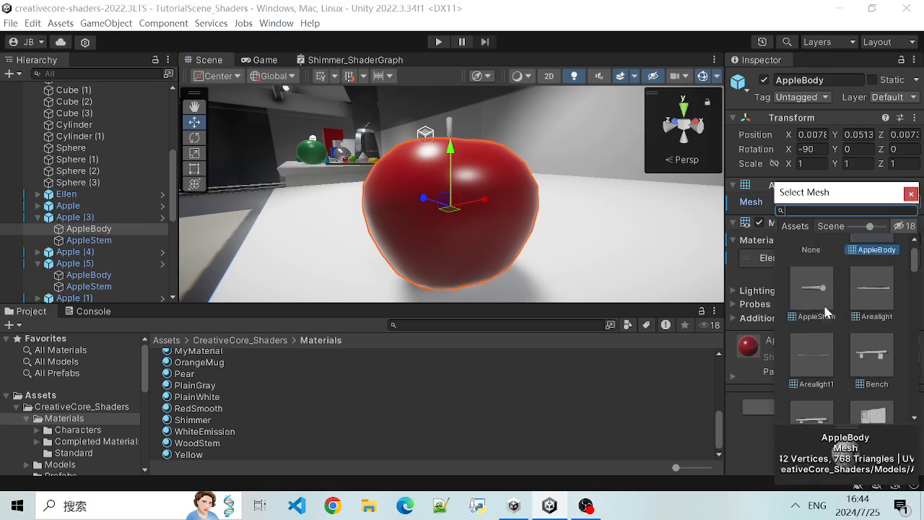
{"action": "scroll", "coordinate": [828, 311], "scroll_direction": "up", "scroll_amount": 2}
{"action": "left_click", "coordinate": [821, 333]}
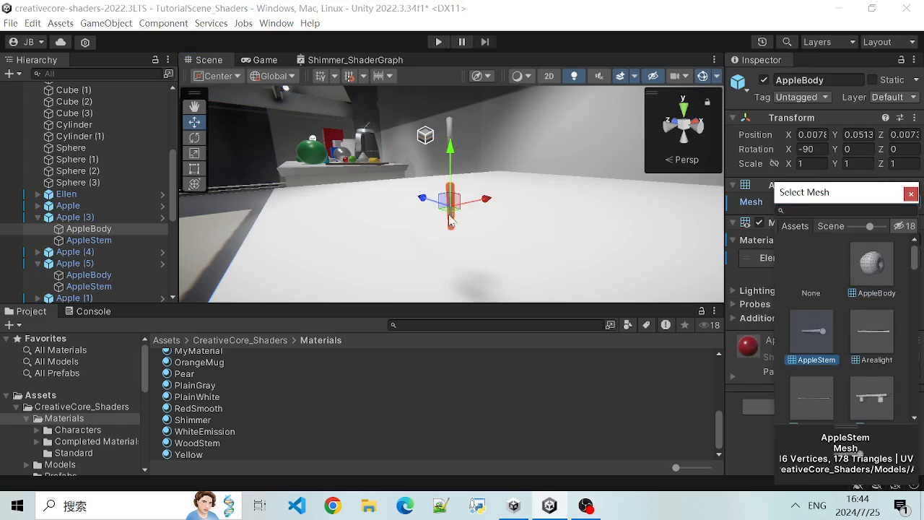
{"action": "scroll", "coordinate": [453, 234], "scroll_direction": "up", "scroll_amount": 2}
{"action": "scroll", "coordinate": [467, 227], "scroll_direction": "up", "scroll_amount": 3}
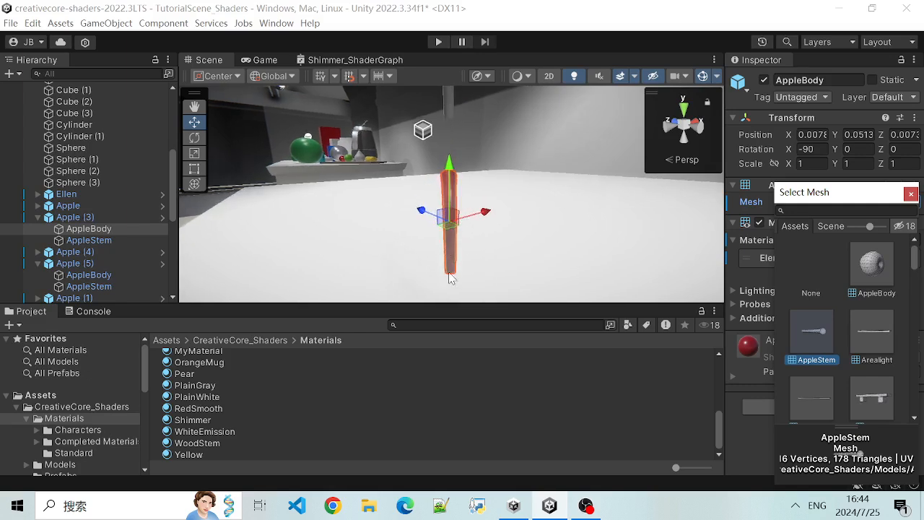
- Try the Arealight, Arealight1, AppleStem and Bench meshes in the Mesh Filter, then reassign the AppleBody mesh
{"action": "left_click", "coordinate": [862, 325]}
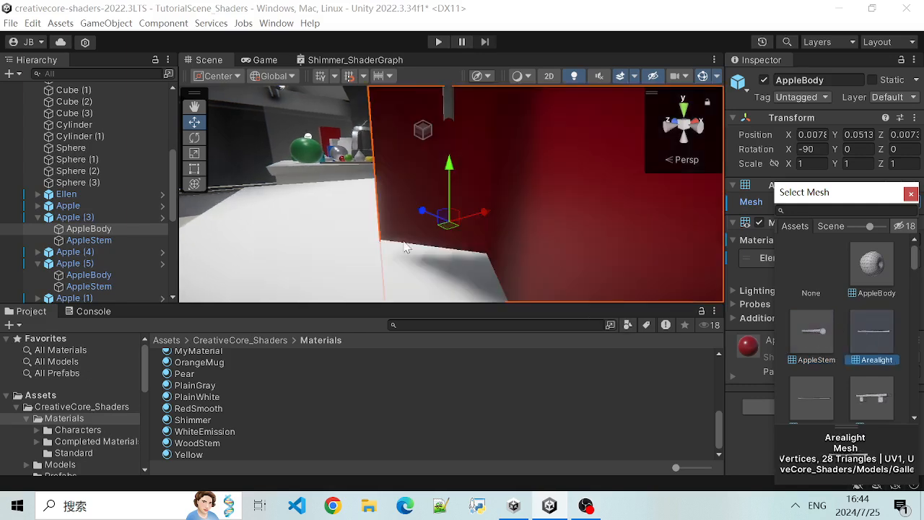
{"action": "left_click", "coordinate": [810, 409]}
{"action": "left_click", "coordinate": [814, 318]}
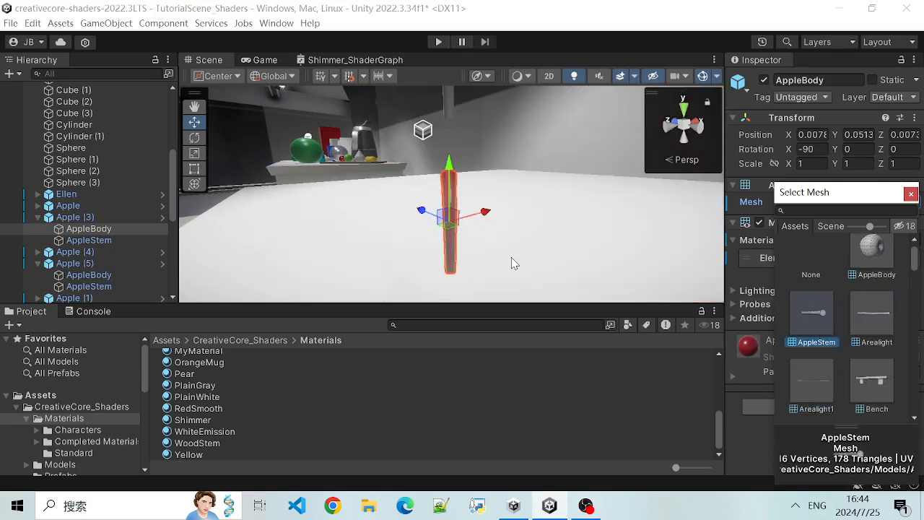
{"action": "left_click", "coordinate": [870, 390]}
{"action": "left_click", "coordinate": [860, 271]}
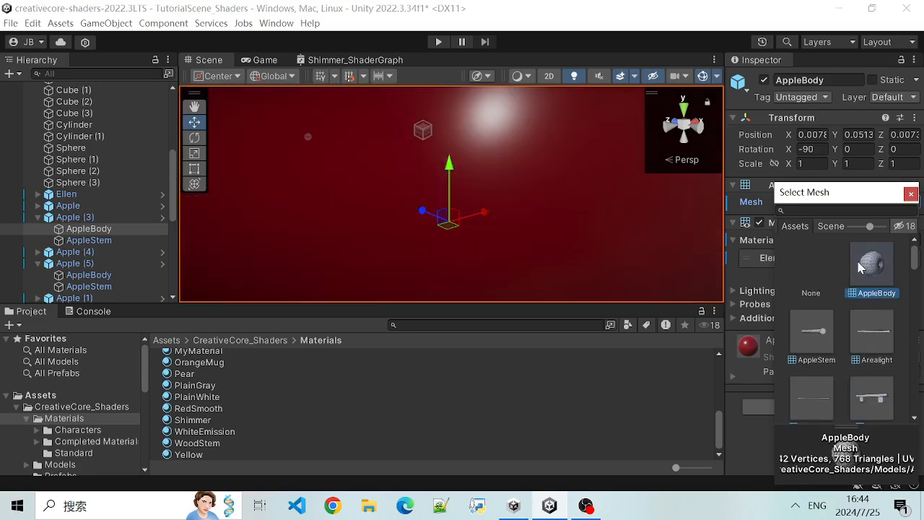
{"action": "scroll", "coordinate": [442, 225], "scroll_direction": "down", "scroll_amount": 10}
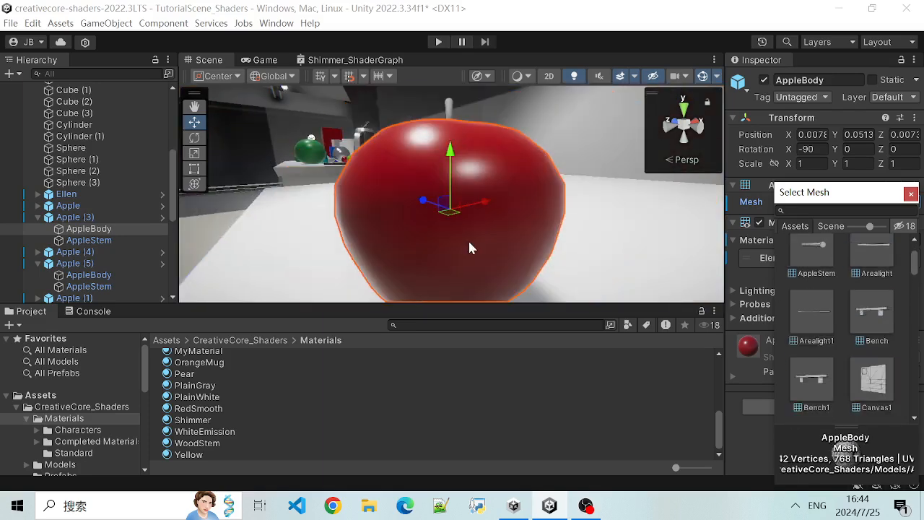
{"action": "scroll", "coordinate": [442, 220], "scroll_direction": "up", "scroll_amount": 2}
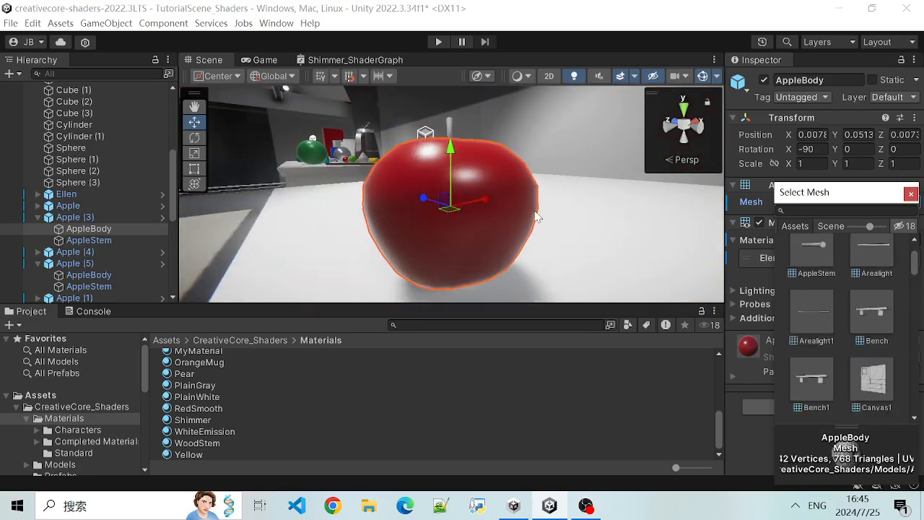
- Swap the apple's mesh to Arealight and back to AppleBody, then close the mesh selection
{"action": "scroll", "coordinate": [878, 275], "scroll_direction": "up", "scroll_amount": 2}
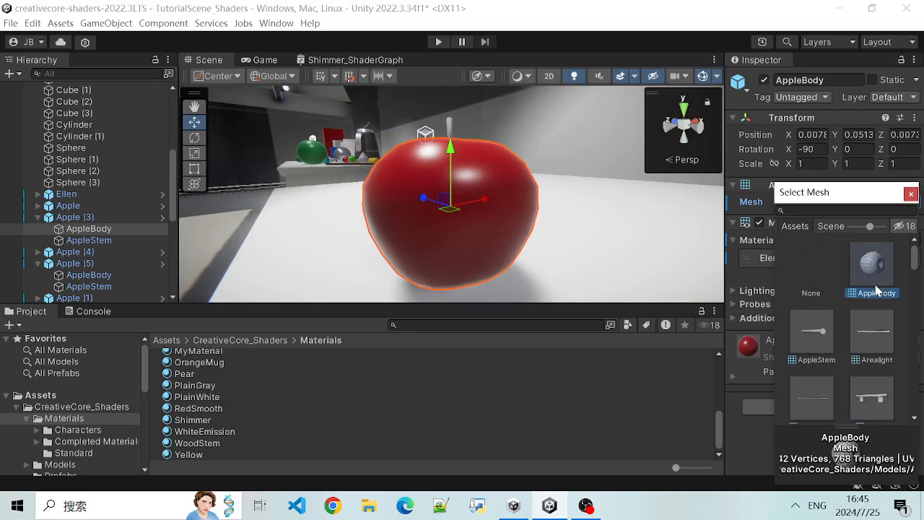
{"action": "left_click", "coordinate": [871, 330]}
{"action": "left_click", "coordinate": [872, 264]}
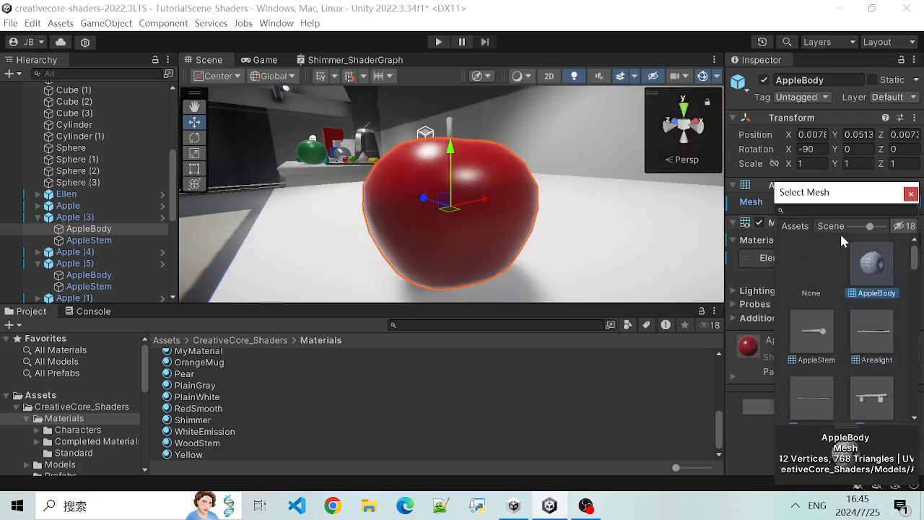
{"action": "left_click", "coordinate": [910, 195]}
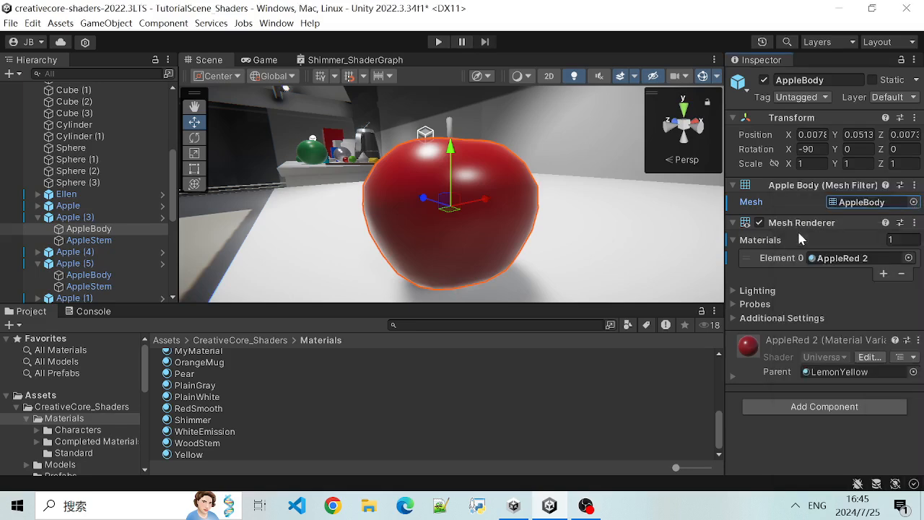
- Examine AppleBody's Mesh Renderer component and its Materials list by collapsing and expanding them, and look at the apple's surface
{"action": "left_click", "coordinate": [734, 224]}
{"action": "left_click", "coordinate": [734, 225]}
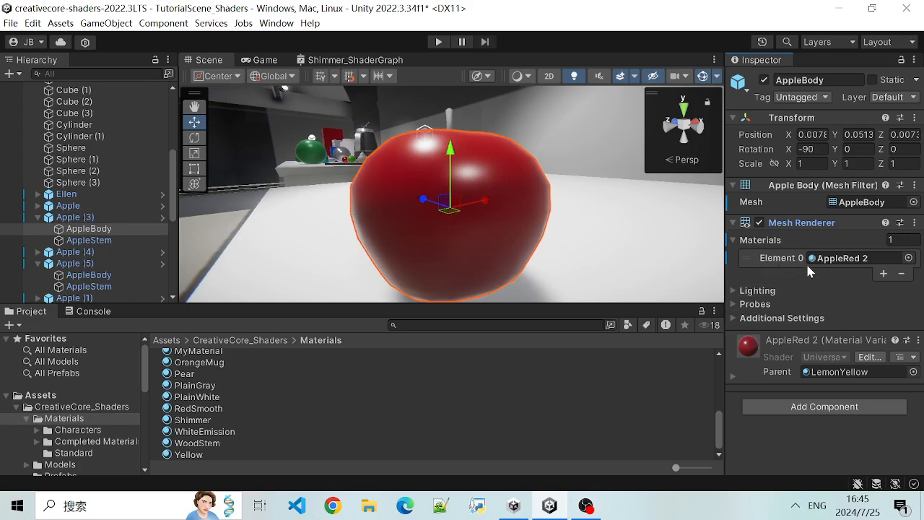
{"action": "left_click", "coordinate": [742, 240]}
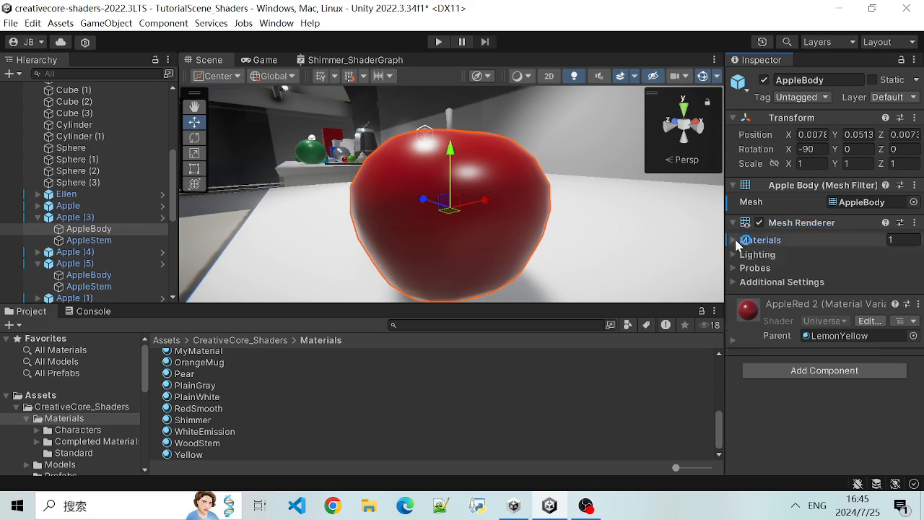
{"action": "left_click", "coordinate": [737, 242]}
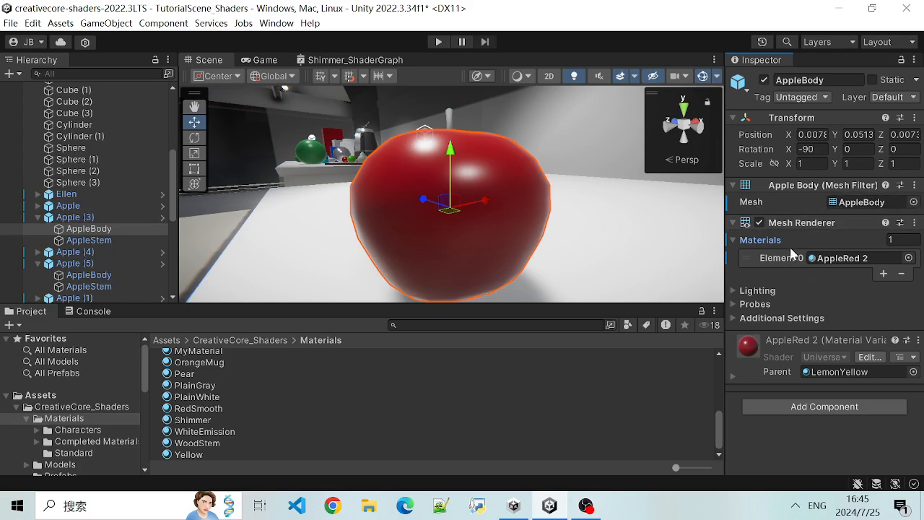
{"action": "left_click", "coordinate": [735, 240]}
{"action": "scroll", "coordinate": [491, 206], "scroll_direction": "up", "scroll_amount": 2}
{"action": "scroll", "coordinate": [477, 220], "scroll_direction": "down", "scroll_amount": 2}
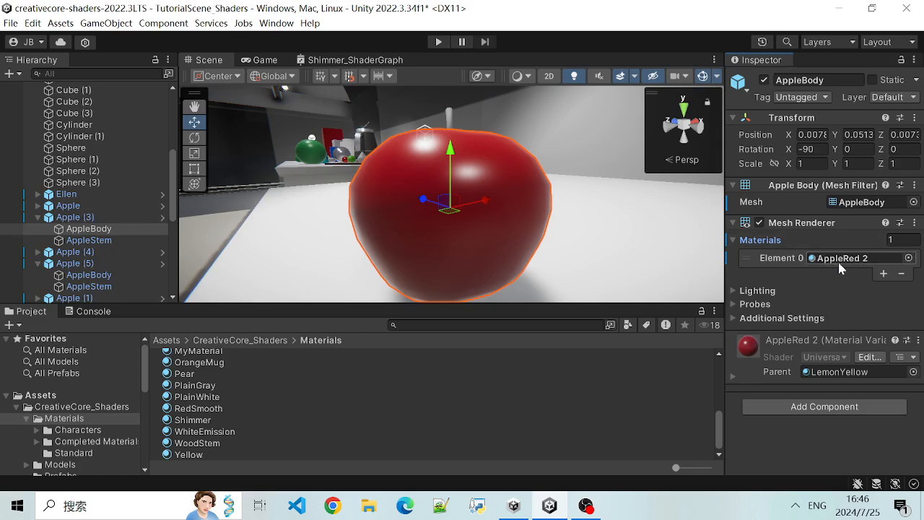
- Browse the materials available for AppleBody's Element 0 and close the material selection without picking one
{"action": "left_click", "coordinate": [908, 259]}
{"action": "scroll", "coordinate": [893, 278], "scroll_direction": "down", "scroll_amount": 3}
{"action": "scroll", "coordinate": [893, 275], "scroll_direction": "up", "scroll_amount": 3}
{"action": "left_click", "coordinate": [910, 195]}
{"action": "left_click", "coordinate": [908, 258]}
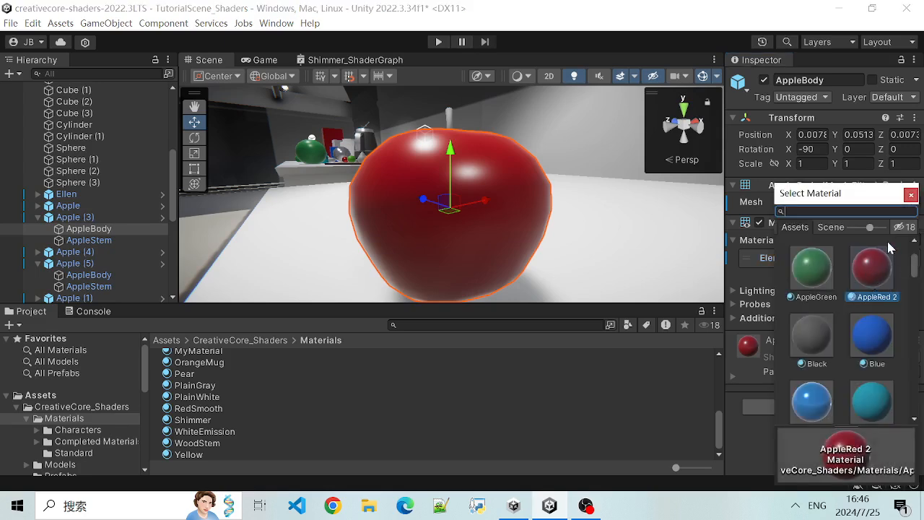
{"action": "left_click", "coordinate": [910, 196]}
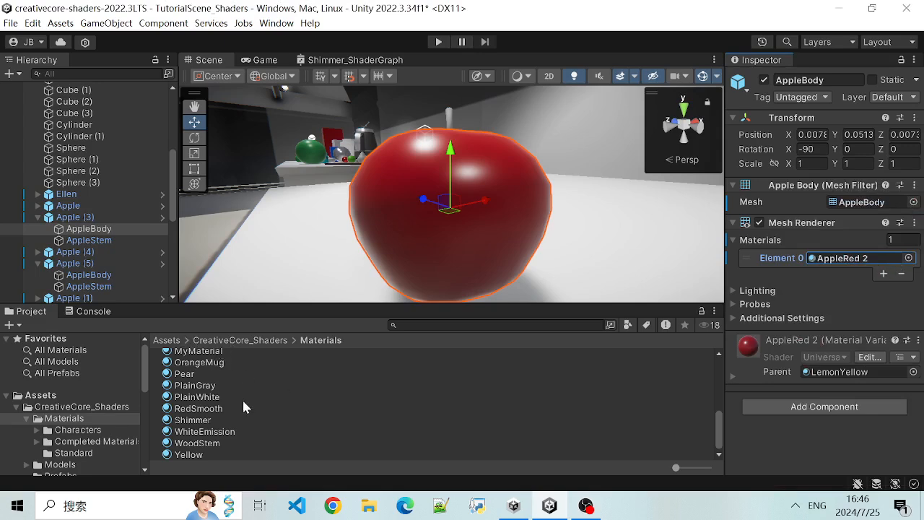
- Select the AppleRed 2 material in the Materials folder and examine its Surface Options and Surface Inputs
{"action": "scroll", "coordinate": [224, 399], "scroll_direction": "up", "scroll_amount": 8}
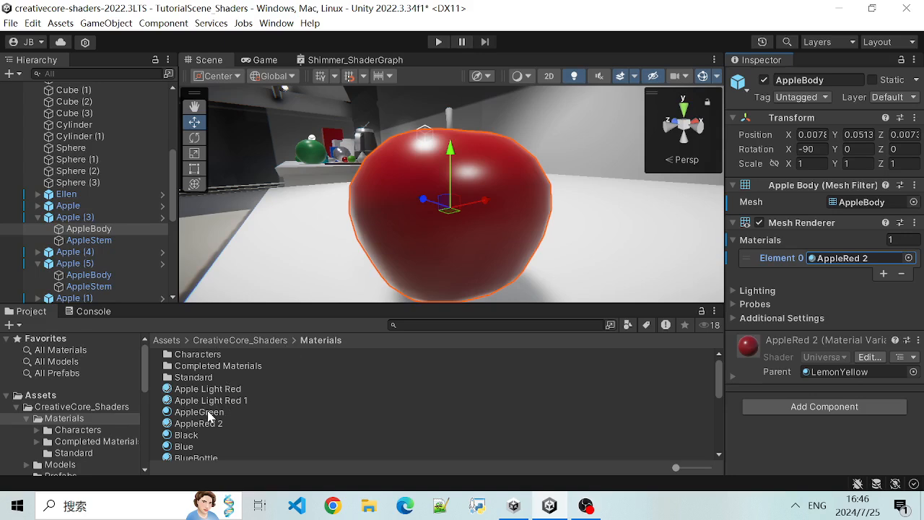
{"action": "left_click", "coordinate": [209, 427]}
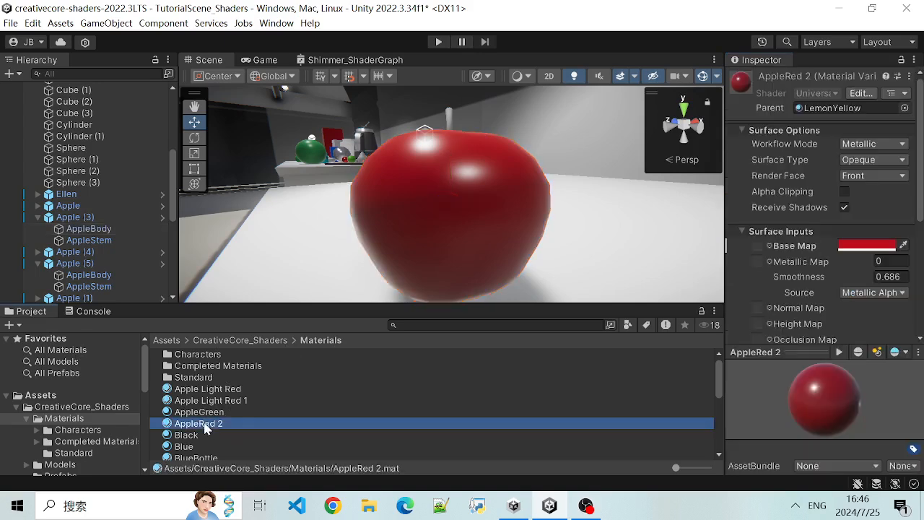
{"action": "scroll", "coordinate": [799, 245], "scroll_direction": "down", "scroll_amount": 3}
{"action": "scroll", "coordinate": [802, 258], "scroll_direction": "up", "scroll_amount": 3}
{"action": "scroll", "coordinate": [822, 254], "scroll_direction": "down", "scroll_amount": 5}
{"action": "scroll", "coordinate": [821, 254], "scroll_direction": "up", "scroll_amount": 5}
{"action": "scroll", "coordinate": [831, 269], "scroll_direction": "down", "scroll_amount": 1}
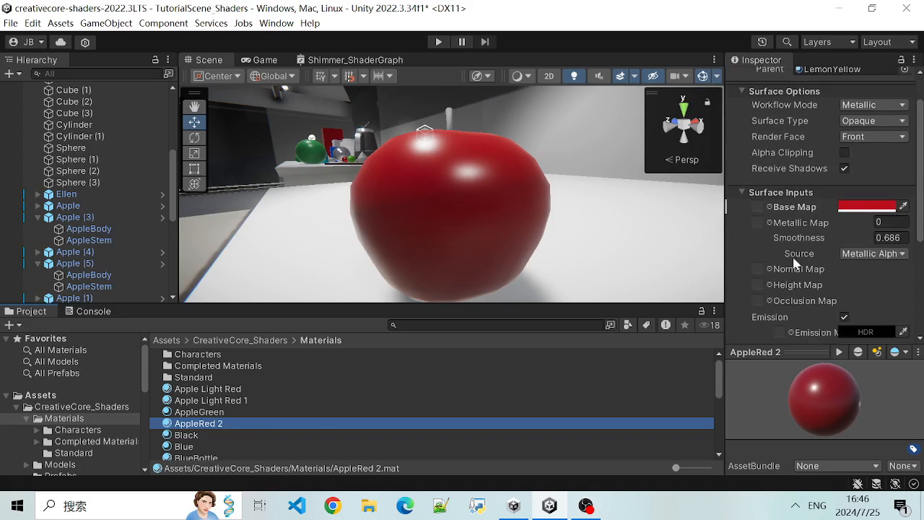
{"action": "scroll", "coordinate": [787, 252], "scroll_direction": "up", "scroll_amount": 1}
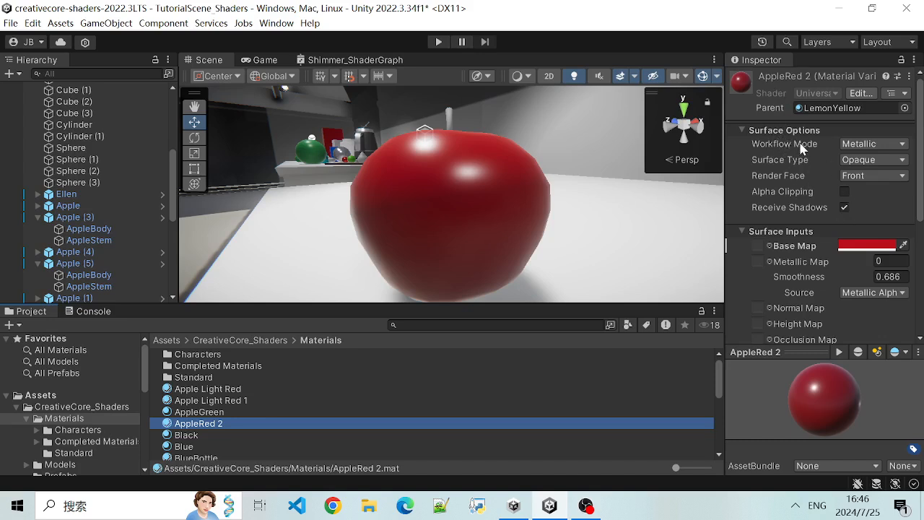
- Check the Workflow Mode choices of AppleRed 2, keep Metallic, and look over the related surface settings
{"action": "left_click", "coordinate": [882, 143]}
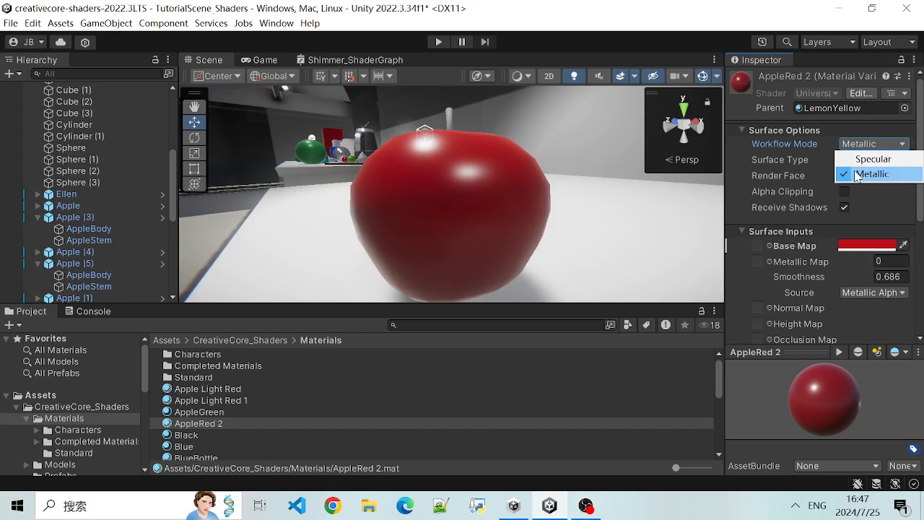
{"action": "left_click", "coordinate": [858, 174]}
{"action": "scroll", "coordinate": [796, 254], "scroll_direction": "down", "scroll_amount": 1}
{"action": "scroll", "coordinate": [795, 254], "scroll_direction": "up", "scroll_amount": 1}
- Switch AppleRed 2's Workflow Mode to Specular to compare the Surface Inputs, and set it back to Metallic
{"action": "left_click", "coordinate": [874, 144]}
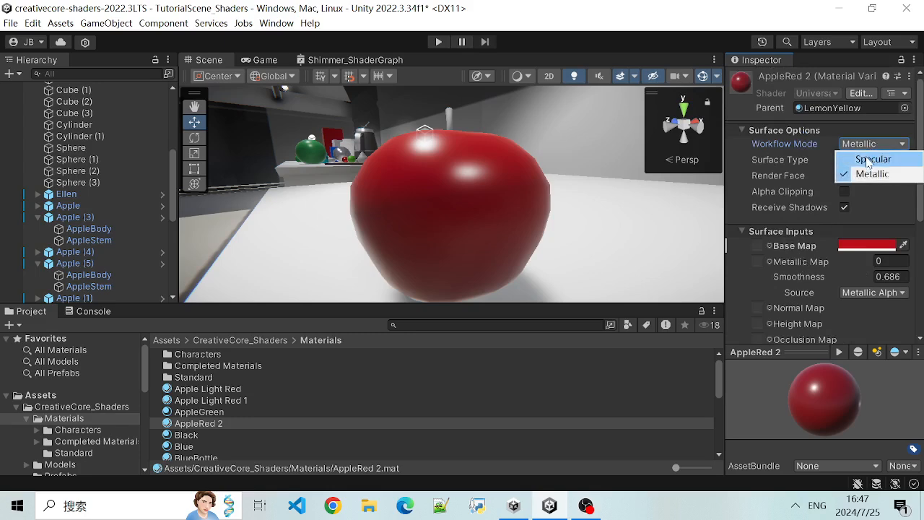
{"action": "left_click", "coordinate": [871, 159]}
{"action": "scroll", "coordinate": [843, 254], "scroll_direction": "down", "scroll_amount": 2}
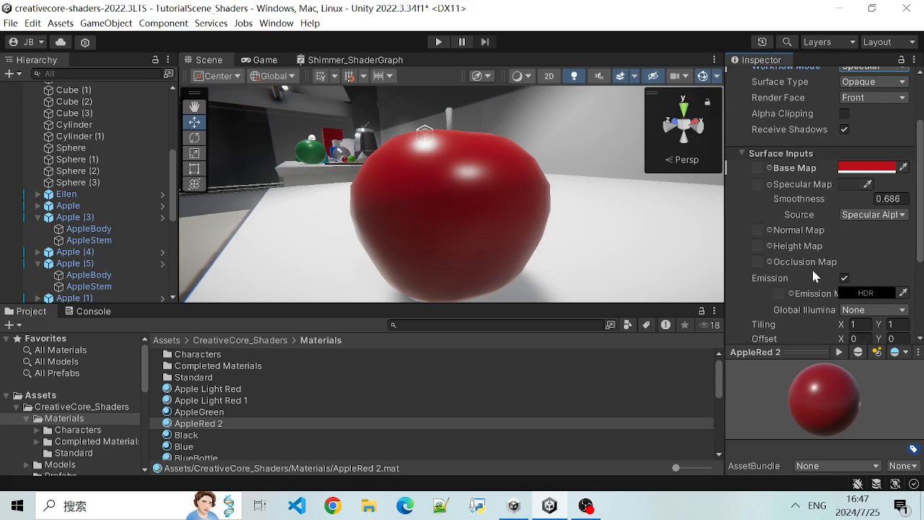
{"action": "scroll", "coordinate": [809, 234], "scroll_direction": "up", "scroll_amount": 2}
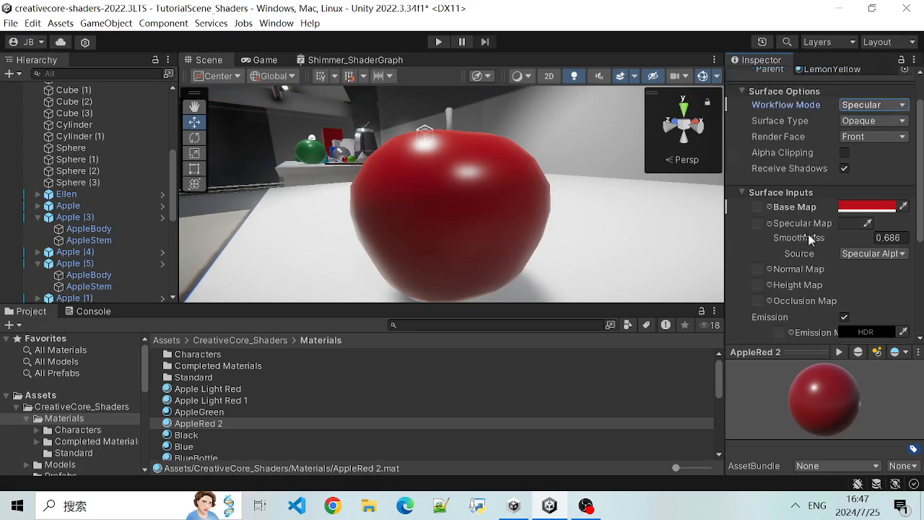
{"action": "left_click", "coordinate": [855, 147]}
{"action": "left_click", "coordinate": [866, 171]}
{"action": "scroll", "coordinate": [795, 280], "scroll_direction": "down", "scroll_amount": 2}
{"action": "scroll", "coordinate": [816, 231], "scroll_direction": "up", "scroll_amount": 2}
- Collapse and expand AppleRed 2's Surface Options, and examine the Base Map, Metallic Map and Smoothness inputs
{"action": "left_click", "coordinate": [882, 146]}
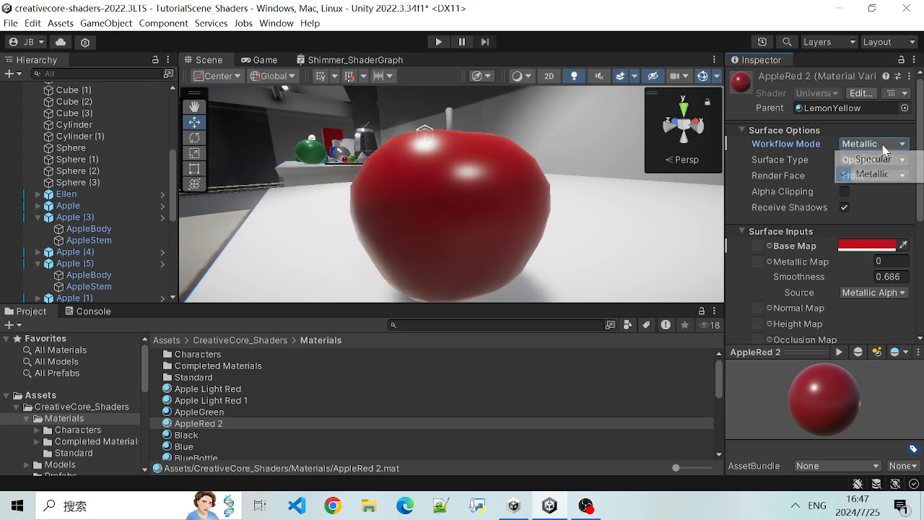
{"action": "left_click", "coordinate": [831, 128]}
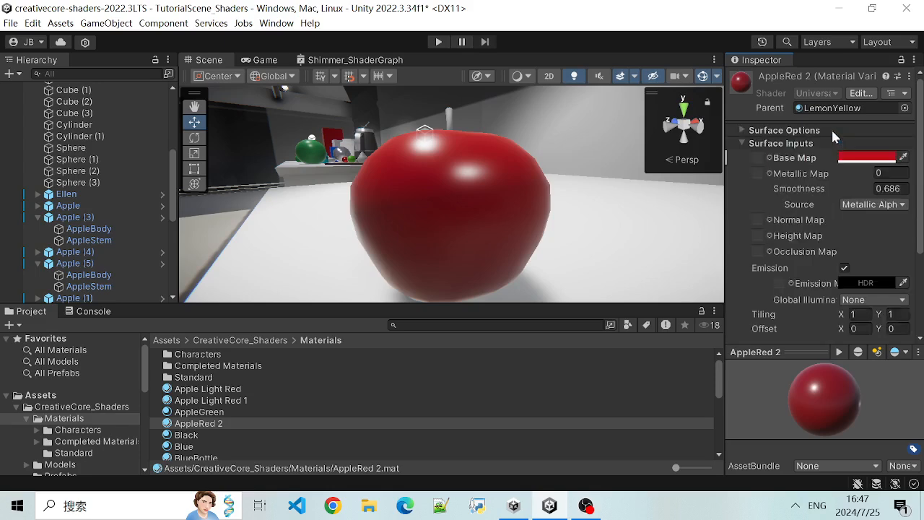
{"action": "left_click", "coordinate": [742, 132]}
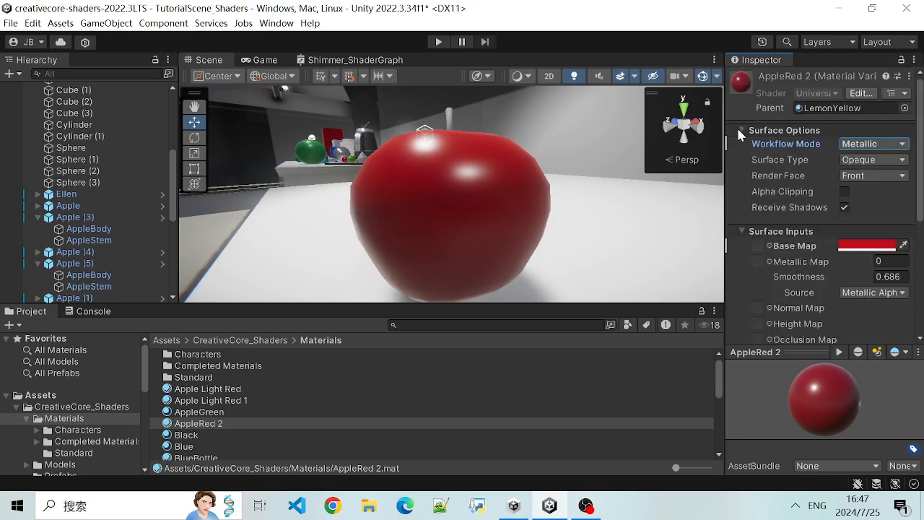
{"action": "scroll", "coordinate": [794, 209], "scroll_direction": "down", "scroll_amount": 3}
{"action": "scroll", "coordinate": [769, 219], "scroll_direction": "up", "scroll_amount": 2}
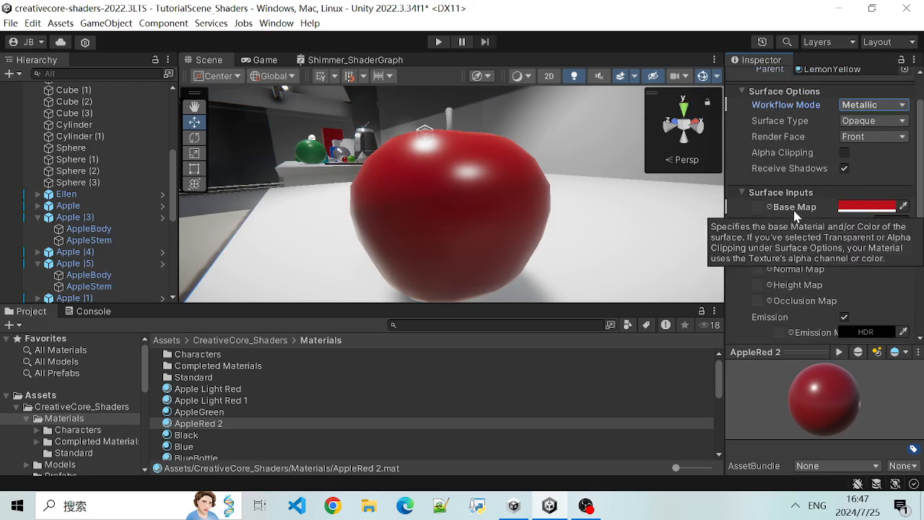
{"action": "scroll", "coordinate": [794, 215], "scroll_direction": "up", "scroll_amount": 2}
{"action": "scroll", "coordinate": [791, 213], "scroll_direction": "down", "scroll_amount": 2}
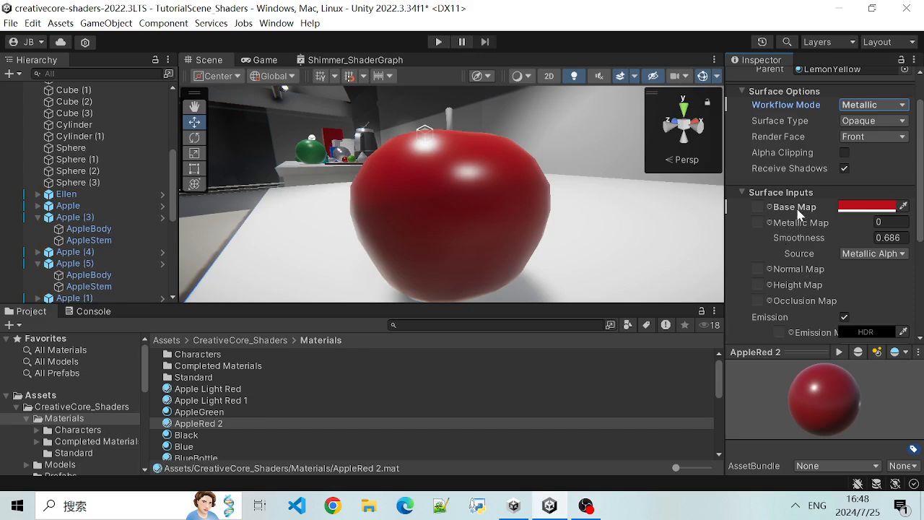
{"action": "mouse_move", "coordinate": [785, 208]}
{"action": "scroll", "coordinate": [825, 224], "scroll_direction": "down", "scroll_amount": 1}
{"action": "scroll", "coordinate": [808, 242], "scroll_direction": "up", "scroll_amount": 1}
{"action": "mouse_move", "coordinate": [801, 233]}
- Try a Metallic Map value of 1 while viewing the apple from another angle, and return the value to 0
{"action": "left_click", "coordinate": [879, 221]}
{"action": "left_click", "coordinate": [885, 223]}
{"action": "type", "text": "1"}
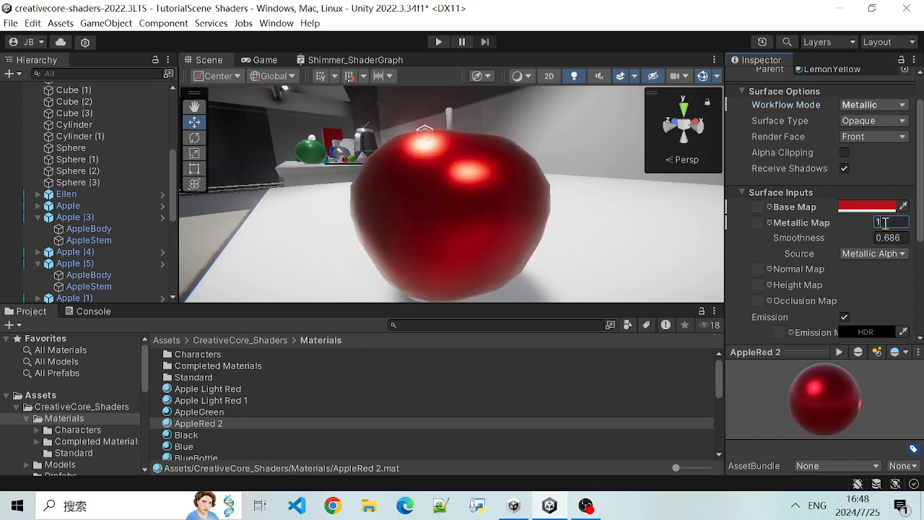
{"action": "left_click_drag", "start_coordinate": [351, 203], "coordinate": [442, 256], "text": "alt"}
{"action": "left_click", "coordinate": [887, 222]}
{"action": "type", "text": "0"}
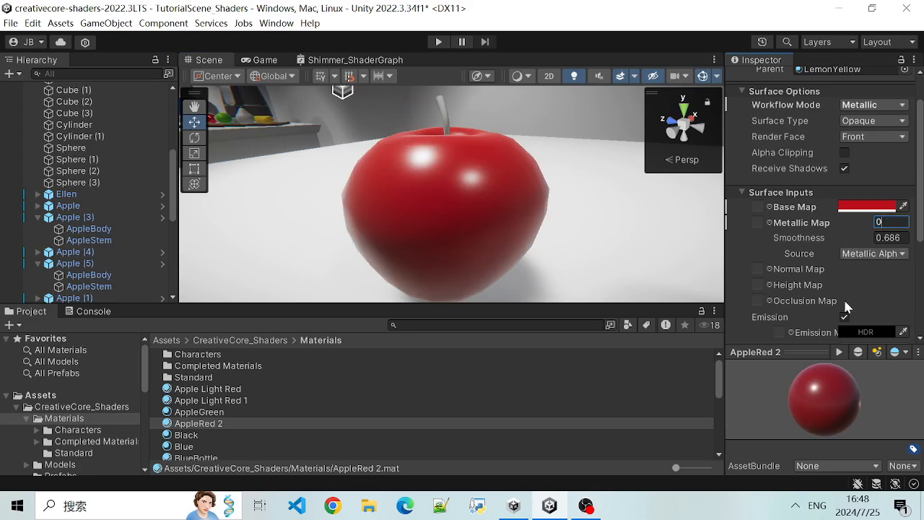
- Examine AppleRed 2's remaining Surface Inputs and Detail Inputs, including Smoothness, the Normal, Height and Occlusion Maps, and Emission
{"action": "scroll", "coordinate": [844, 303], "scroll_direction": "down", "scroll_amount": 3}
{"action": "scroll", "coordinate": [835, 296], "scroll_direction": "up", "scroll_amount": 3}
{"action": "scroll", "coordinate": [794, 289], "scroll_direction": "down", "scroll_amount": 1}
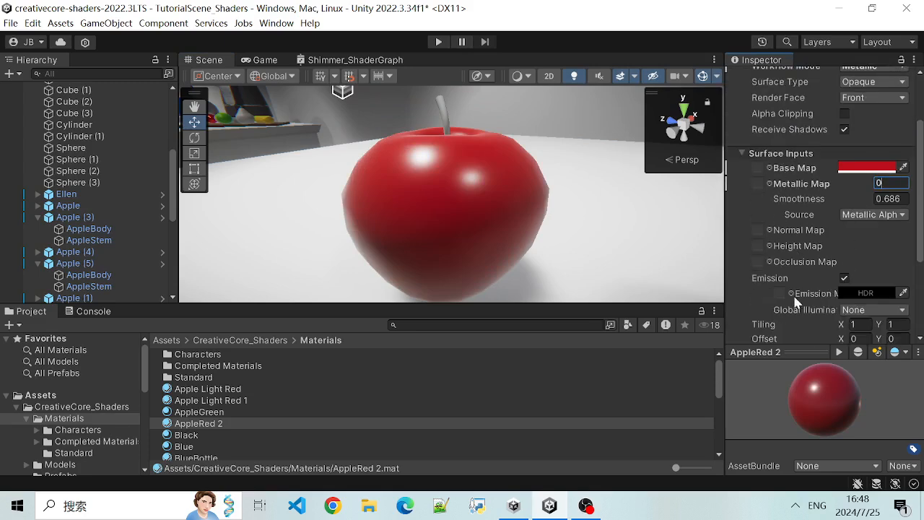
{"action": "scroll", "coordinate": [791, 238], "scroll_direction": "up", "scroll_amount": 2}
{"action": "scroll", "coordinate": [783, 247], "scroll_direction": "down", "scroll_amount": 2}
{"action": "scroll", "coordinate": [804, 235], "scroll_direction": "up", "scroll_amount": 2}
{"action": "scroll", "coordinate": [794, 263], "scroll_direction": "down", "scroll_amount": 2}
{"action": "scroll", "coordinate": [794, 265], "scroll_direction": "up", "scroll_amount": 2}
{"action": "scroll", "coordinate": [797, 256], "scroll_direction": "down", "scroll_amount": 2}
{"action": "scroll", "coordinate": [801, 227], "scroll_direction": "up", "scroll_amount": 2}
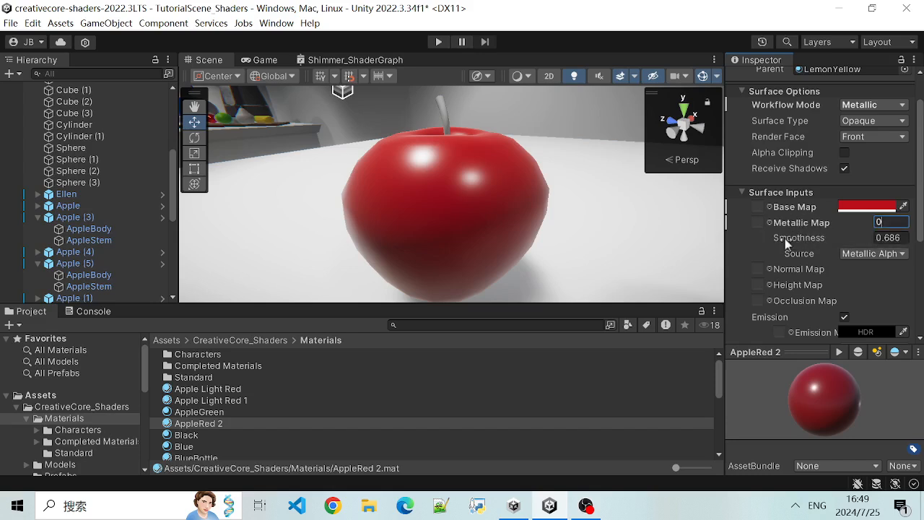
{"action": "scroll", "coordinate": [807, 289], "scroll_direction": "down", "scroll_amount": 2}
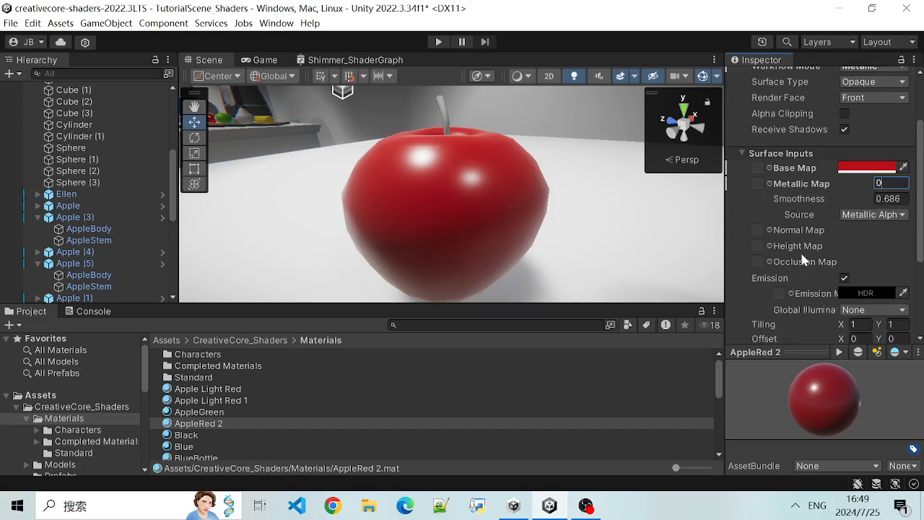
{"action": "scroll", "coordinate": [803, 260], "scroll_direction": "down", "scroll_amount": 4}
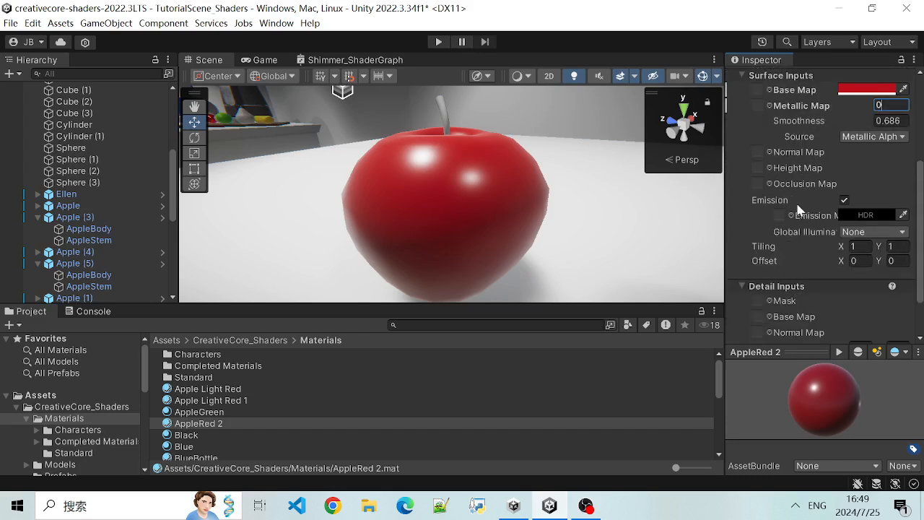
{"action": "scroll", "coordinate": [777, 240], "scroll_direction": "up", "scroll_amount": 2}
{"action": "scroll", "coordinate": [779, 244], "scroll_direction": "down", "scroll_amount": 2}
{"action": "scroll", "coordinate": [790, 189], "scroll_direction": "down", "scroll_amount": 1}
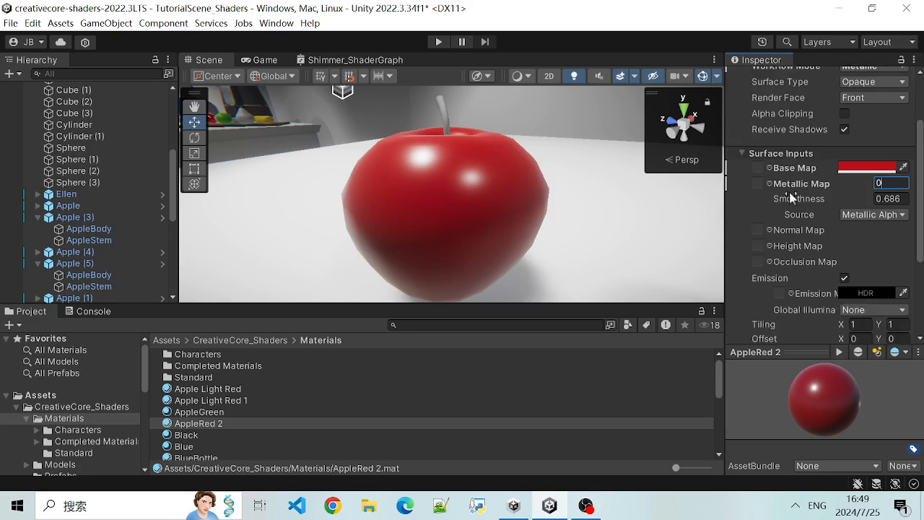
{"action": "scroll", "coordinate": [789, 191], "scroll_direction": "up", "scroll_amount": 2}
{"action": "scroll", "coordinate": [798, 257], "scroll_direction": "down", "scroll_amount": 1}
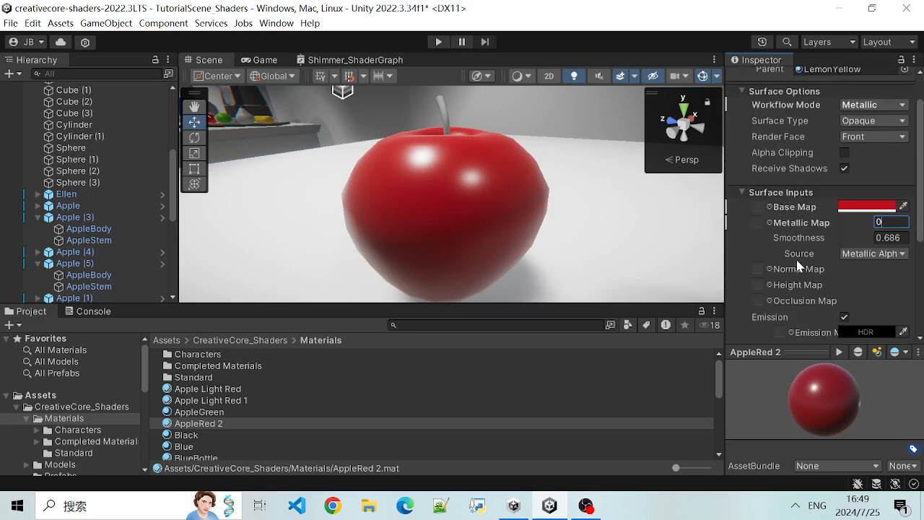
{"action": "mouse_move", "coordinate": [794, 263]}
{"action": "scroll", "coordinate": [772, 285], "scroll_direction": "down", "scroll_amount": 5}
{"action": "scroll", "coordinate": [794, 315], "scroll_direction": "up", "scroll_amount": 6}
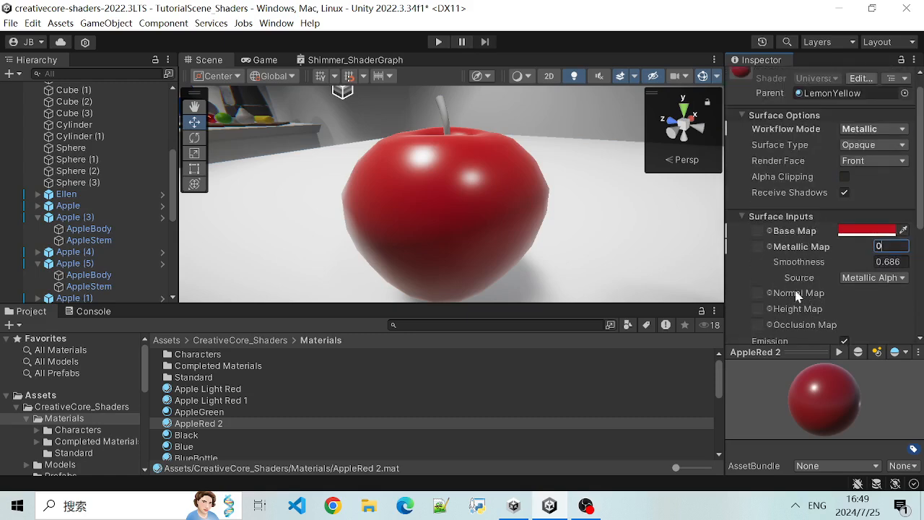
{"action": "scroll", "coordinate": [804, 285], "scroll_direction": "down", "scroll_amount": 1}
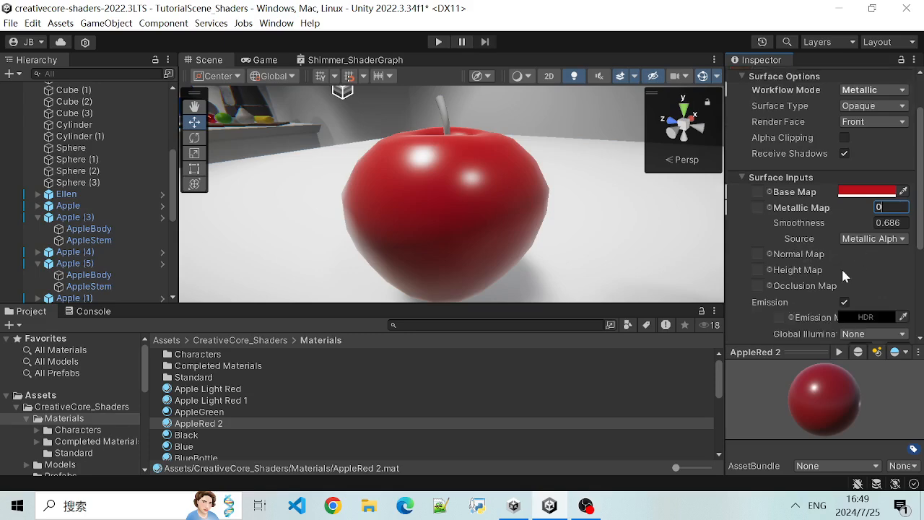
{"action": "scroll", "coordinate": [845, 270], "scroll_direction": "down", "scroll_amount": 4}
{"action": "scroll", "coordinate": [823, 278], "scroll_direction": "up", "scroll_amount": 3}
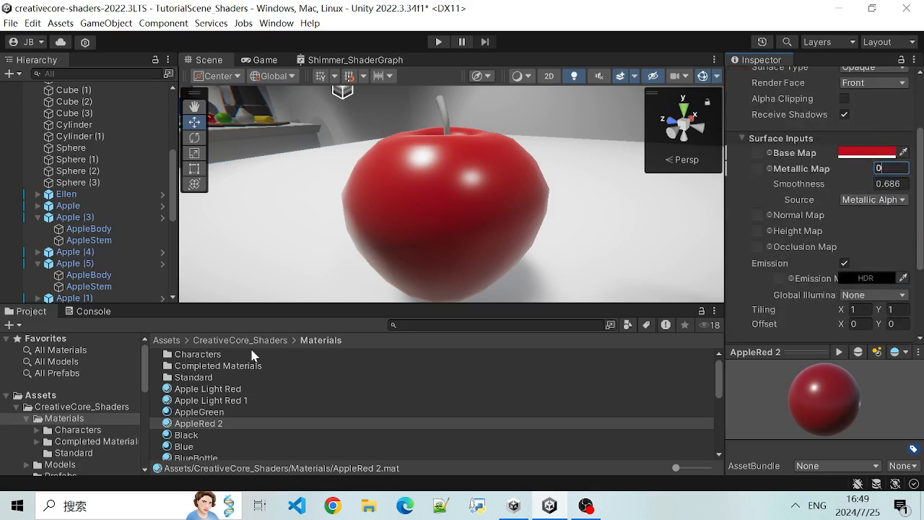
{"action": "scroll", "coordinate": [762, 231], "scroll_direction": "up", "scroll_amount": 3}
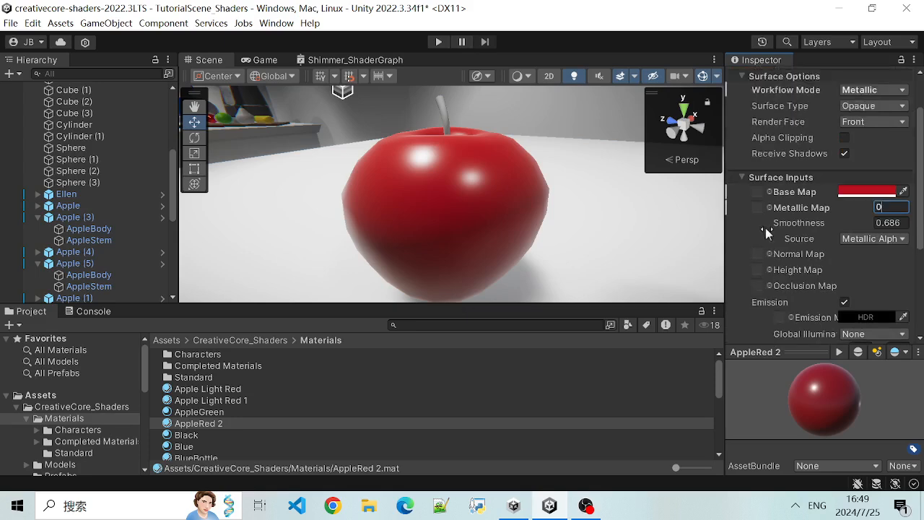
- Frame the red apple in the scene, and select the AppleBody of the yellow Apple (5) to inspect its components
{"action": "left_click", "coordinate": [506, 219]}
{"action": "key", "text": "f"}
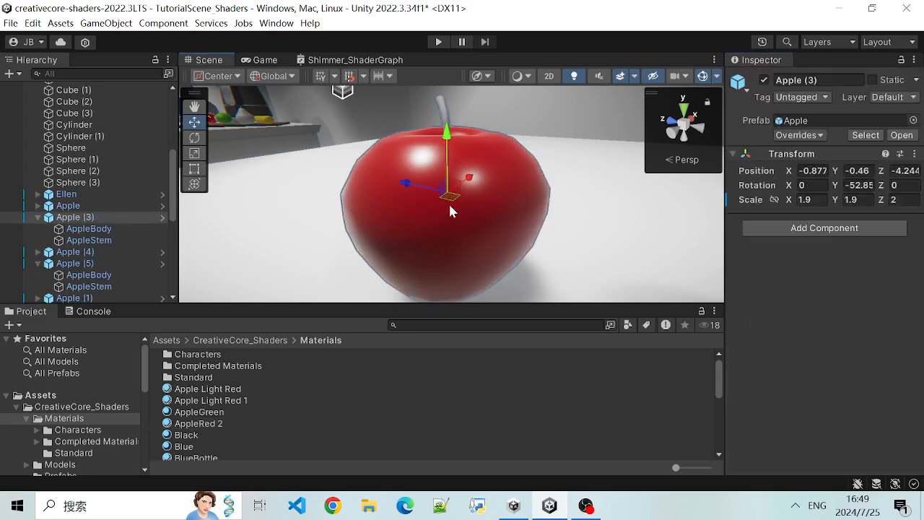
{"action": "left_click", "coordinate": [625, 245]}
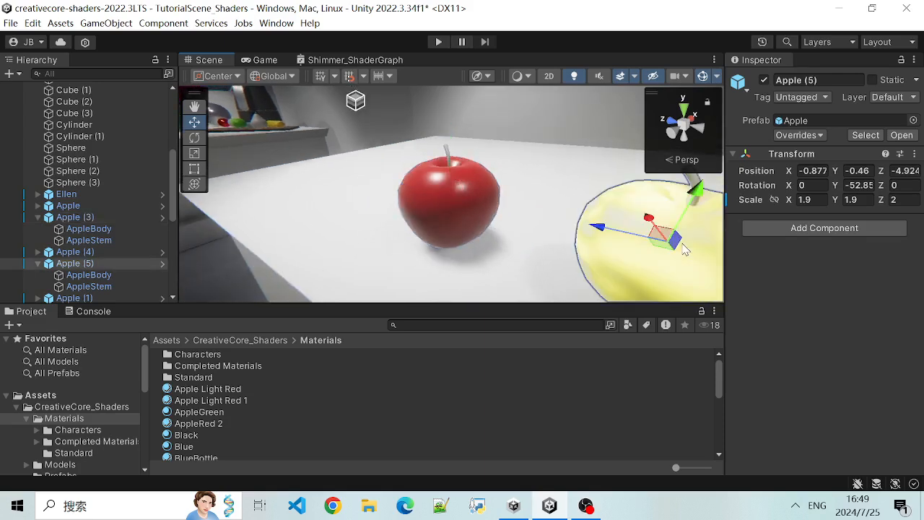
{"action": "left_click", "coordinate": [88, 276]}
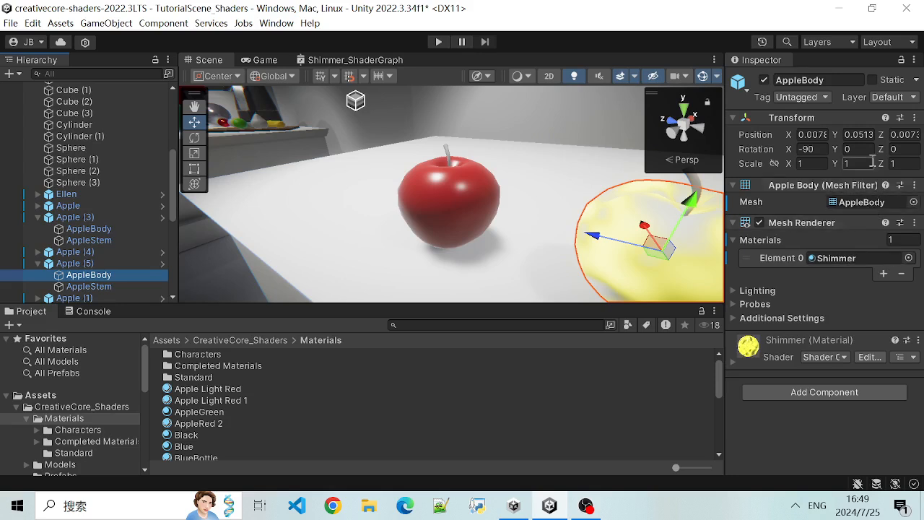
- Locate the Shimmer material assigned to AppleBody in the project and show its properties
{"action": "left_click", "coordinate": [804, 260]}
{"action": "left_click", "coordinate": [804, 260]}
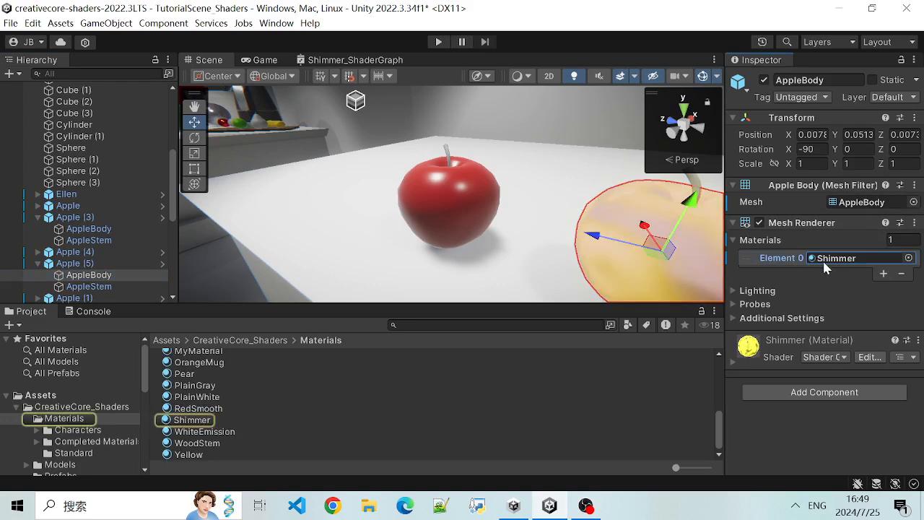
{"action": "left_click", "coordinate": [195, 420]}
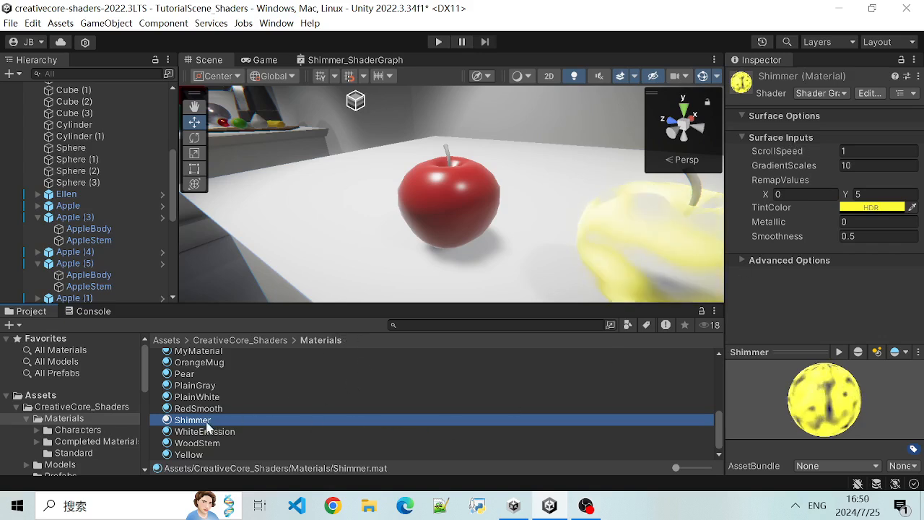
- Zoom out in the scene to compare the red apple, the shimmering yellow apple and the golden object beside it
{"action": "scroll", "coordinate": [645, 211], "scroll_direction": "down", "scroll_amount": 4}
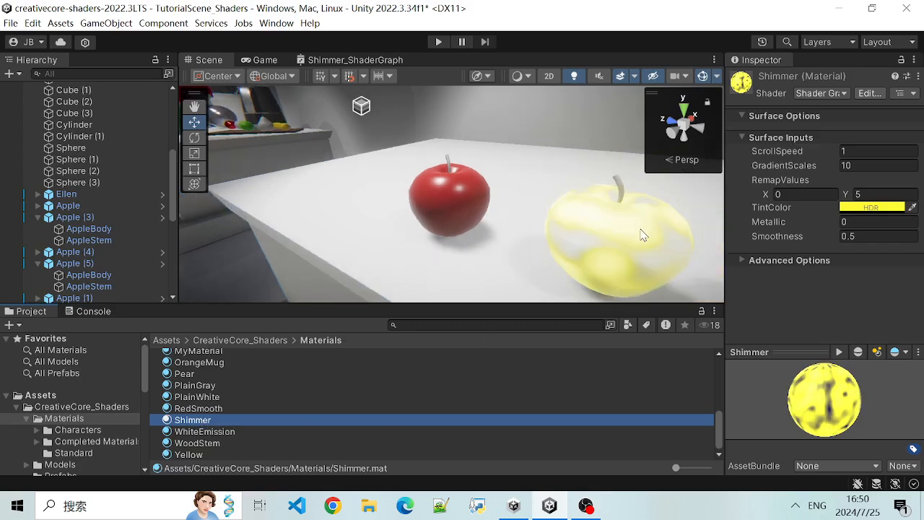
{"action": "left_click", "coordinate": [617, 227]}
{"action": "scroll", "coordinate": [631, 243], "scroll_direction": "down", "scroll_amount": 2}
{"action": "left_click", "coordinate": [614, 273]}
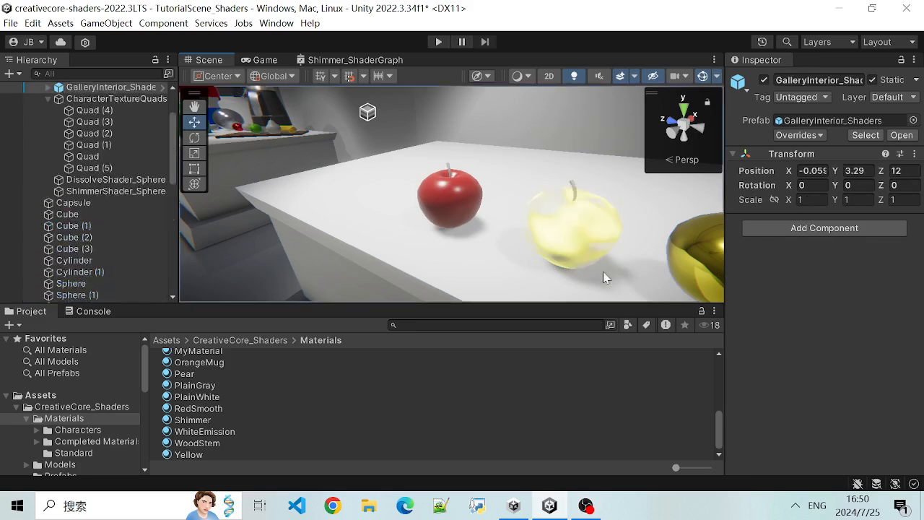
{"action": "scroll", "coordinate": [606, 267], "scroll_direction": "down", "scroll_amount": 1}
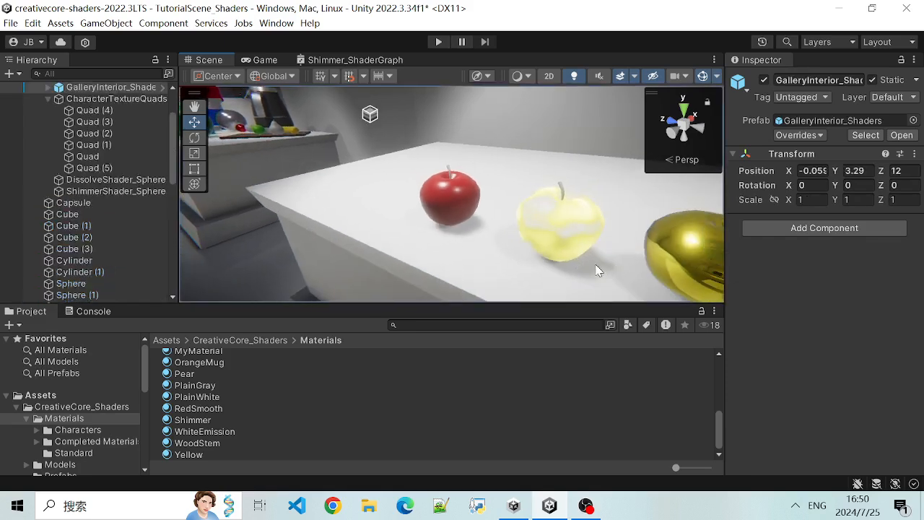
- Orbit around the red, shimmering yellow and golden apples to compare their surfaces from different angles
{"action": "left_click", "coordinate": [596, 270]}
{"action": "left_click_drag", "start_coordinate": [600, 243], "coordinate": [638, 258], "text": "alt"}
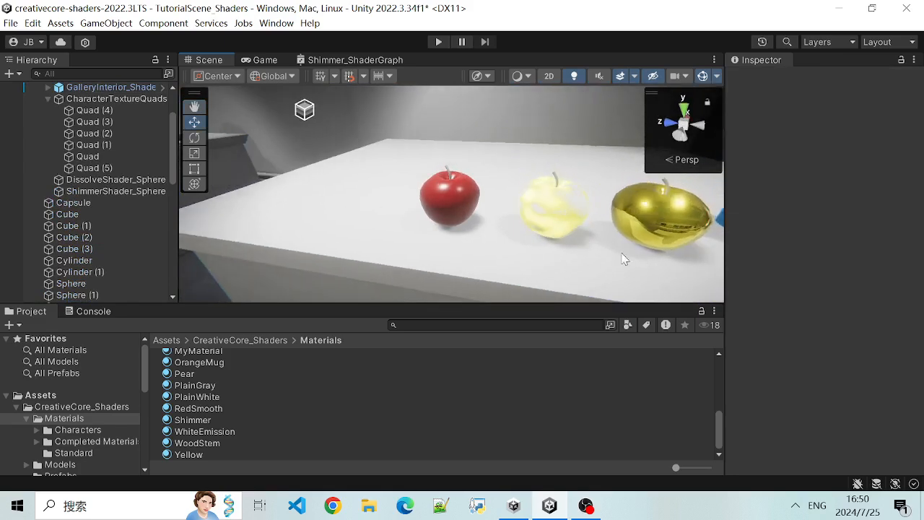
{"action": "scroll", "coordinate": [672, 245], "scroll_direction": "up", "scroll_amount": 3}
{"action": "scroll", "coordinate": [670, 266], "scroll_direction": "down", "scroll_amount": 2}
{"action": "left_click_drag", "start_coordinate": [668, 267], "coordinate": [537, 234], "text": "alt"}
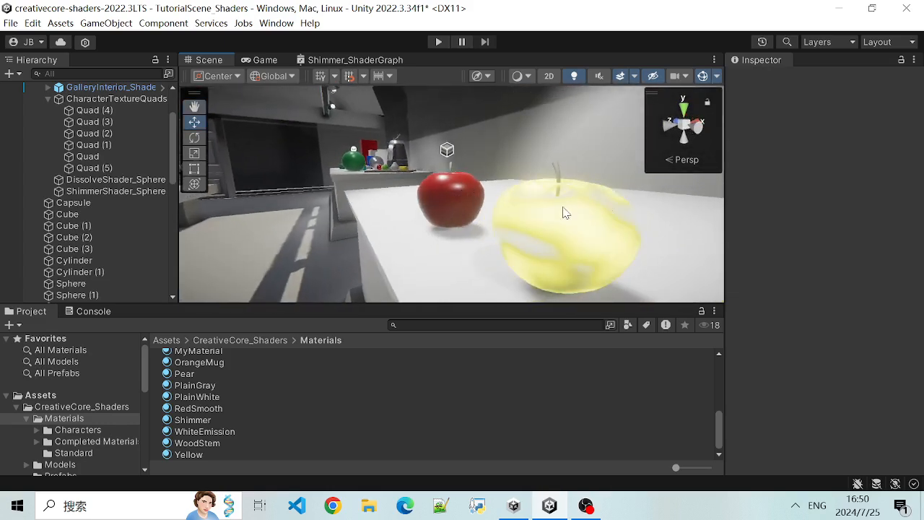
- Show the apples through the game camera, enlarging the view to a 4.3x scale
{"action": "left_click", "coordinate": [262, 60]}
{"action": "scroll", "coordinate": [466, 233], "scroll_direction": "up", "scroll_amount": 5}
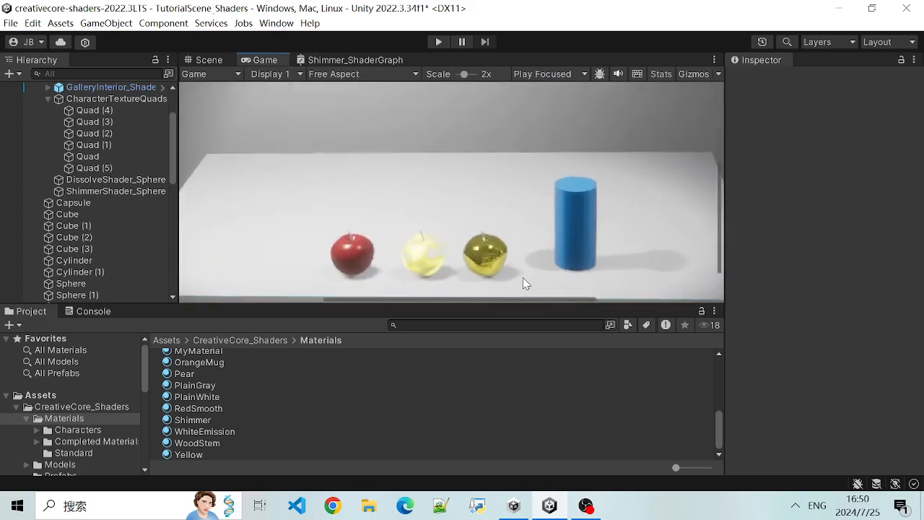
{"action": "scroll", "coordinate": [522, 282], "scroll_direction": "up", "scroll_amount": 4}
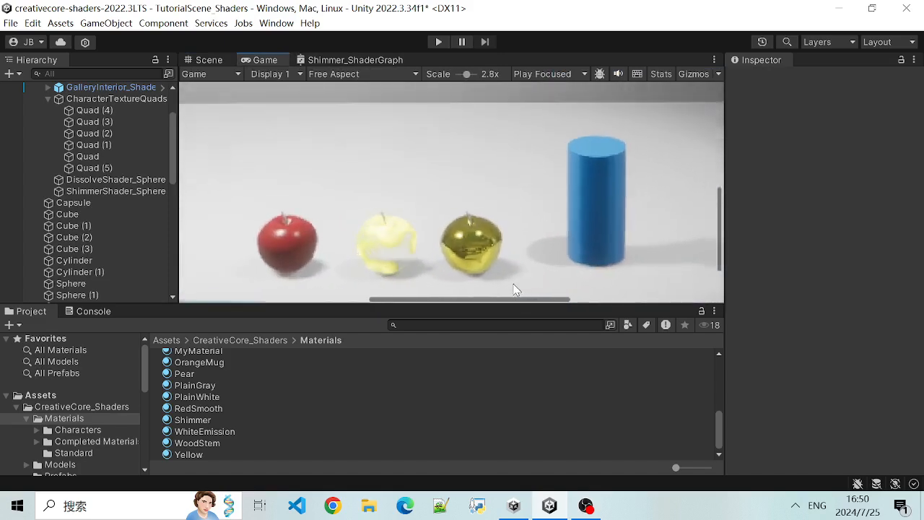
{"action": "scroll", "coordinate": [418, 272], "scroll_direction": "up", "scroll_amount": 1}
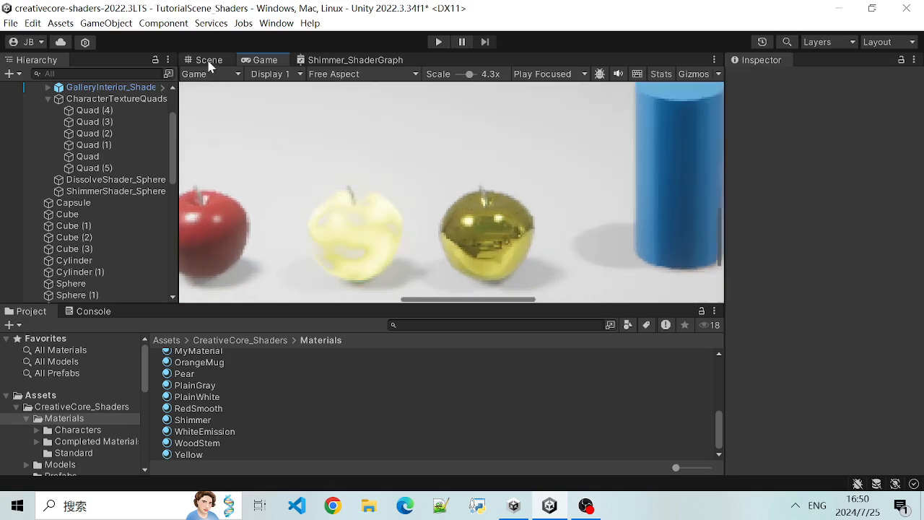
- Return to the scene view and inspect the shimmering yellow apple beside the red one
{"action": "left_click", "coordinate": [208, 60]}
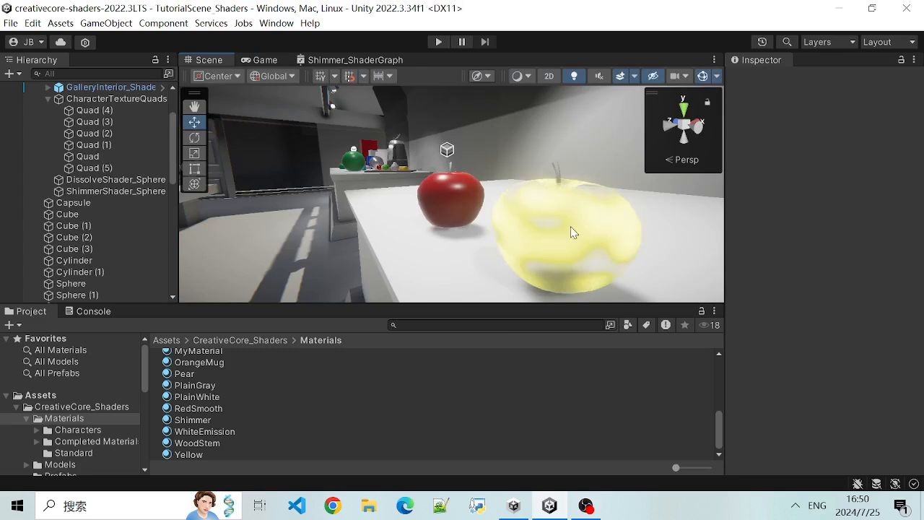
{"action": "scroll", "coordinate": [629, 285], "scroll_direction": "down", "scroll_amount": 1}
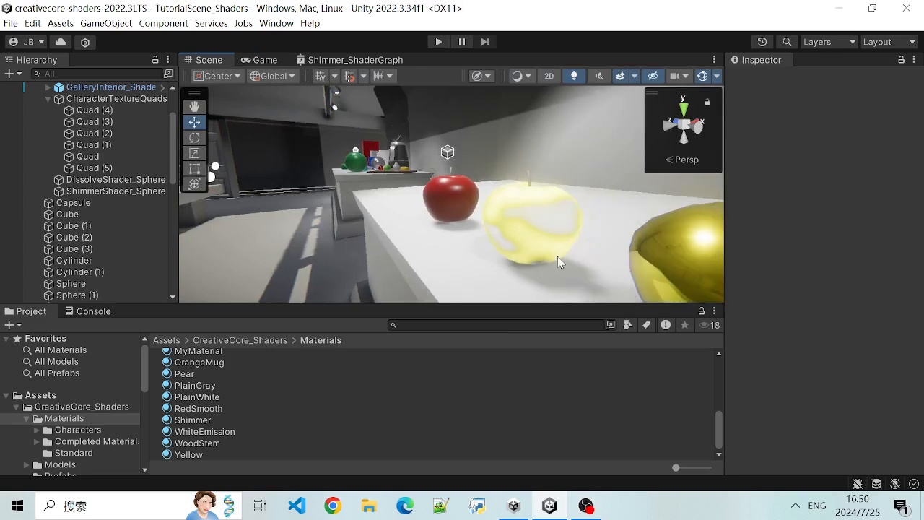
{"action": "scroll", "coordinate": [556, 257], "scroll_direction": "up", "scroll_amount": 1}
{"action": "scroll", "coordinate": [556, 256], "scroll_direction": "down", "scroll_amount": 1}
{"action": "scroll", "coordinate": [556, 256], "scroll_direction": "up", "scroll_amount": 1}
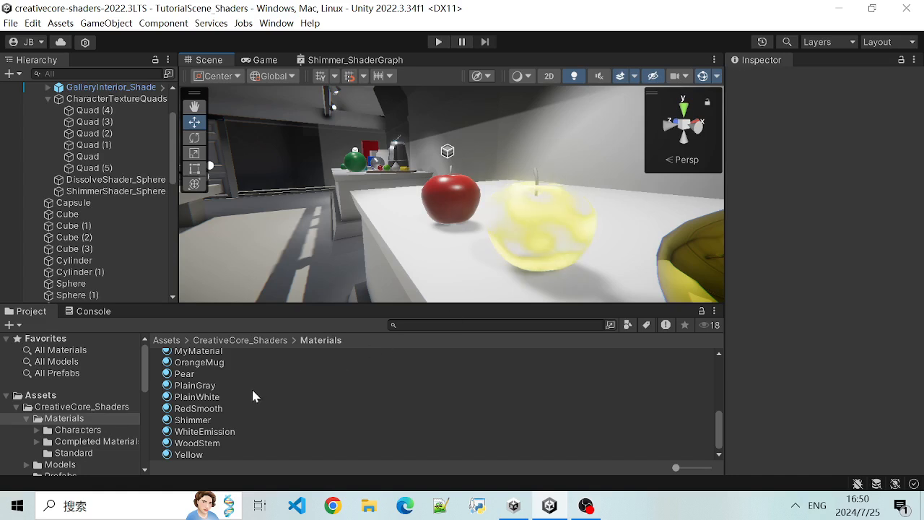
- Select the Shimmer material in the Materials folder and examine its Surface Inputs and preview
{"action": "left_click", "coordinate": [193, 420]}
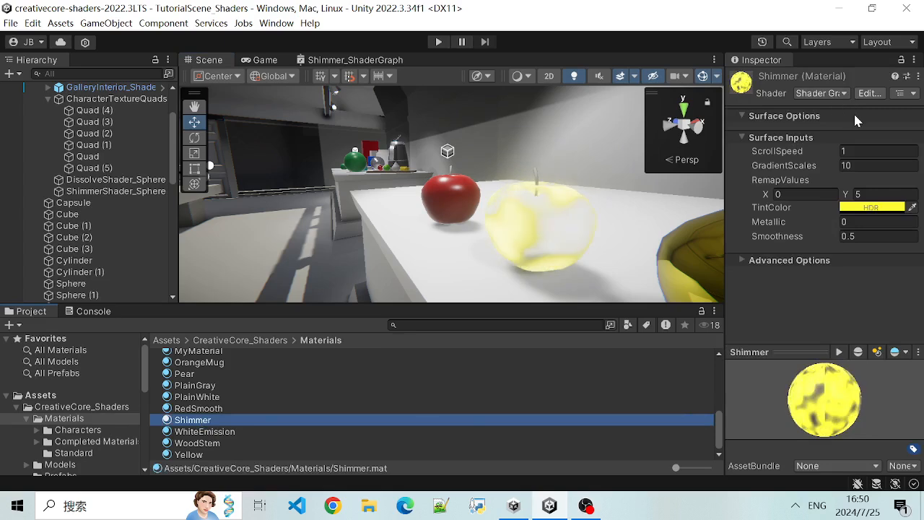
{"action": "scroll", "coordinate": [265, 396], "scroll_direction": "up", "scroll_amount": 3}
{"action": "scroll", "coordinate": [272, 408], "scroll_direction": "down", "scroll_amount": 3}
{"action": "scroll", "coordinate": [340, 389], "scroll_direction": "up", "scroll_amount": 3}
{"action": "scroll", "coordinate": [340, 389], "scroll_direction": "down", "scroll_amount": 3}
{"action": "scroll", "coordinate": [375, 371], "scroll_direction": "up", "scroll_amount": 2}
{"action": "scroll", "coordinate": [361, 375], "scroll_direction": "down", "scroll_amount": 2}
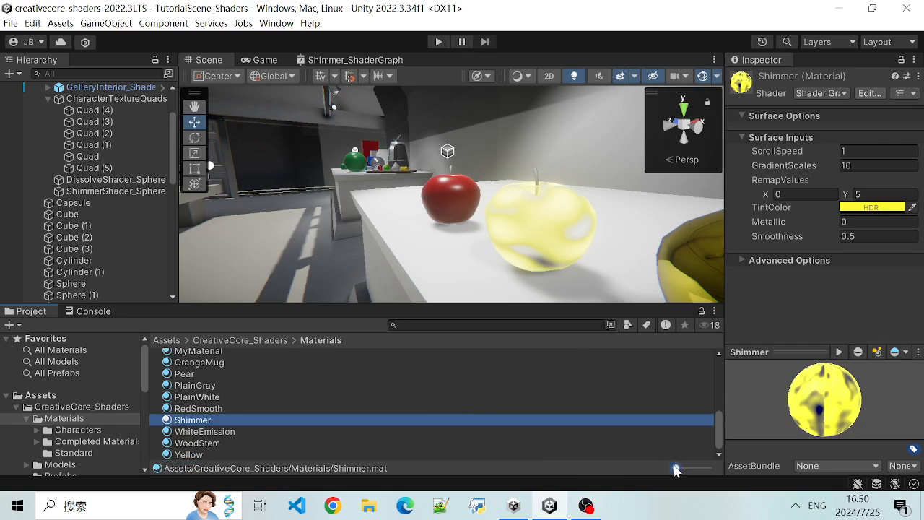
- Enlarge the asset thumbnails and create a new material named Testing in the Materials folder
{"action": "left_click_drag", "start_coordinate": [675, 467], "coordinate": [692, 468]}
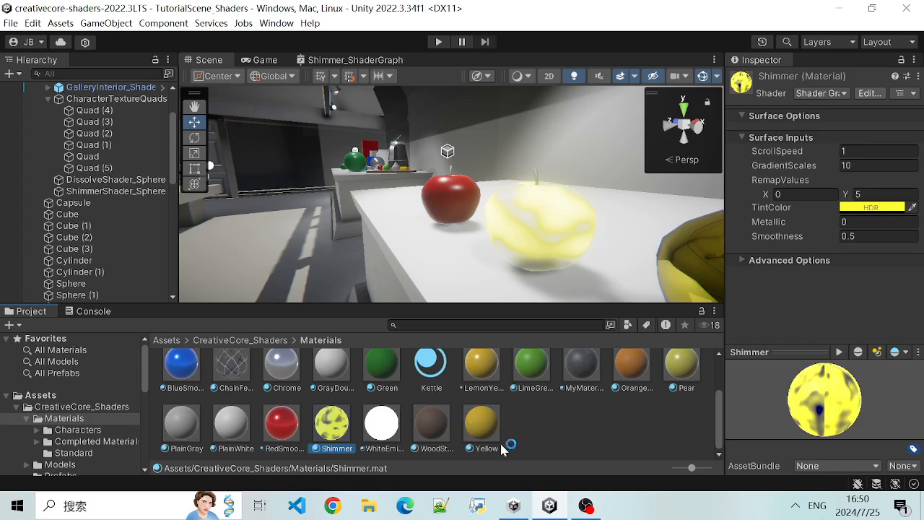
{"action": "right_click", "coordinate": [556, 431]}
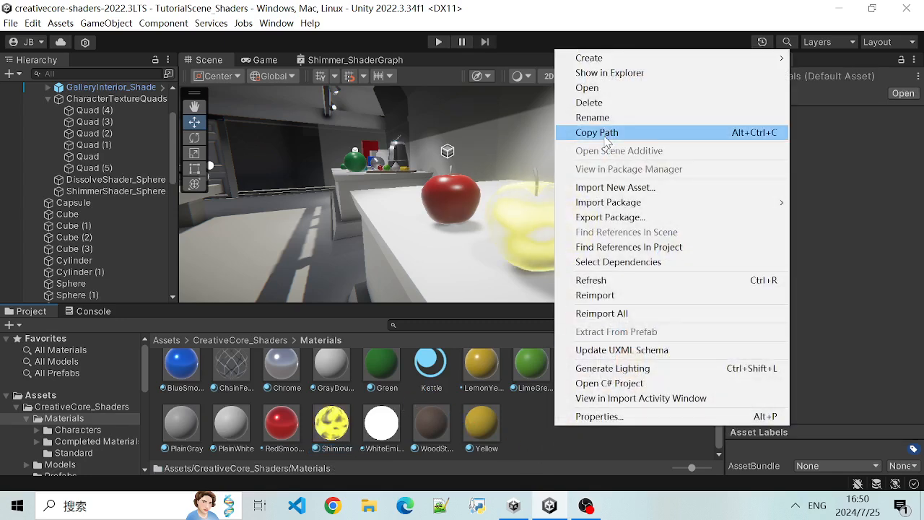
{"action": "mouse_move", "coordinate": [632, 63]}
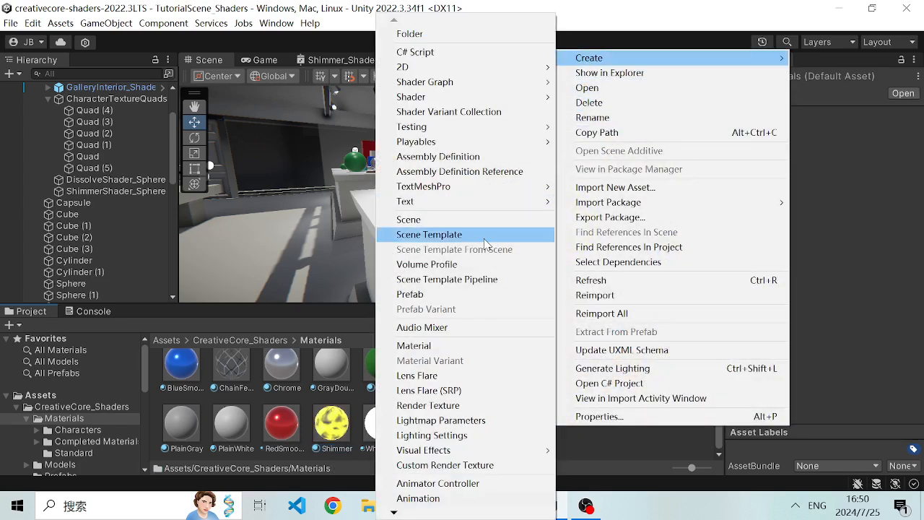
{"action": "left_click", "coordinate": [462, 346]}
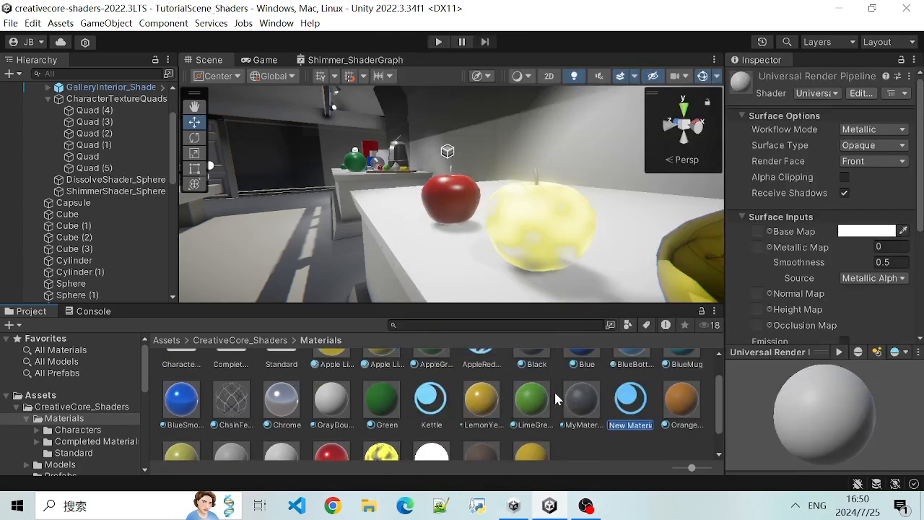
{"action": "type", "text": "T"}
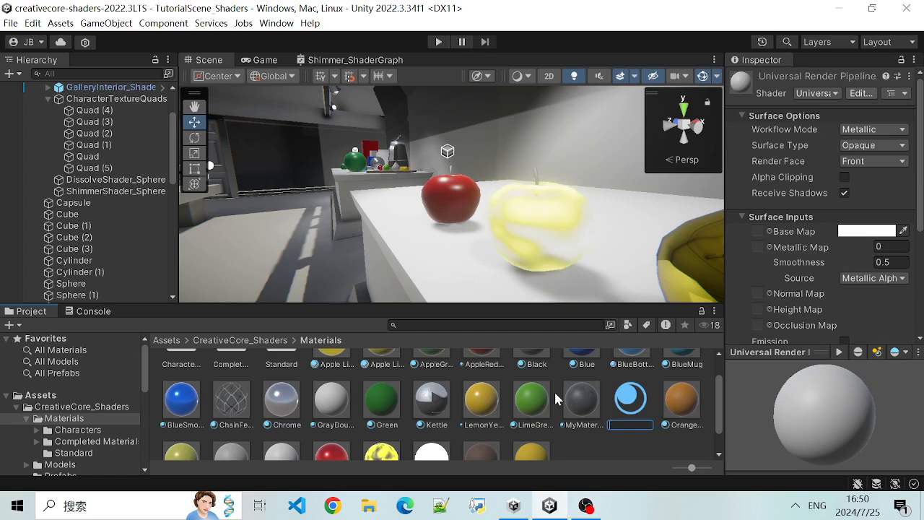
{"action": "type", "text": "est"}
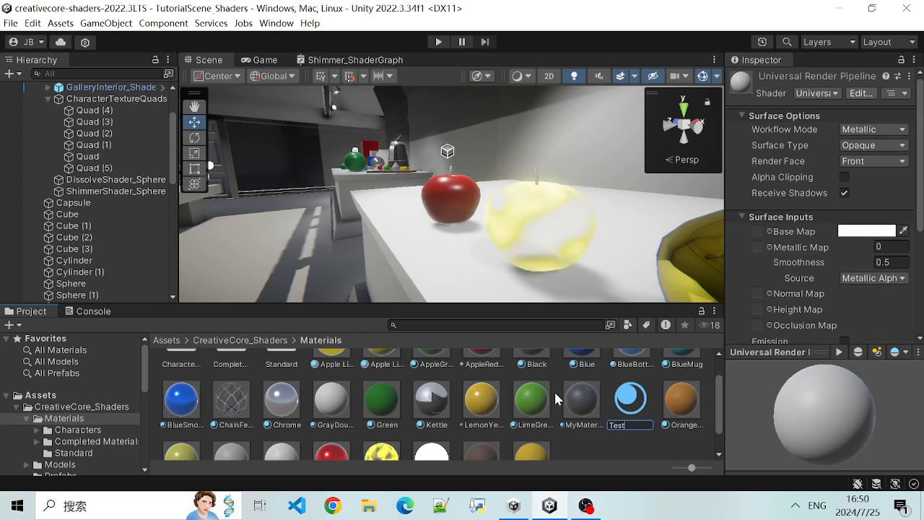
{"action": "type", "text": "ing"}
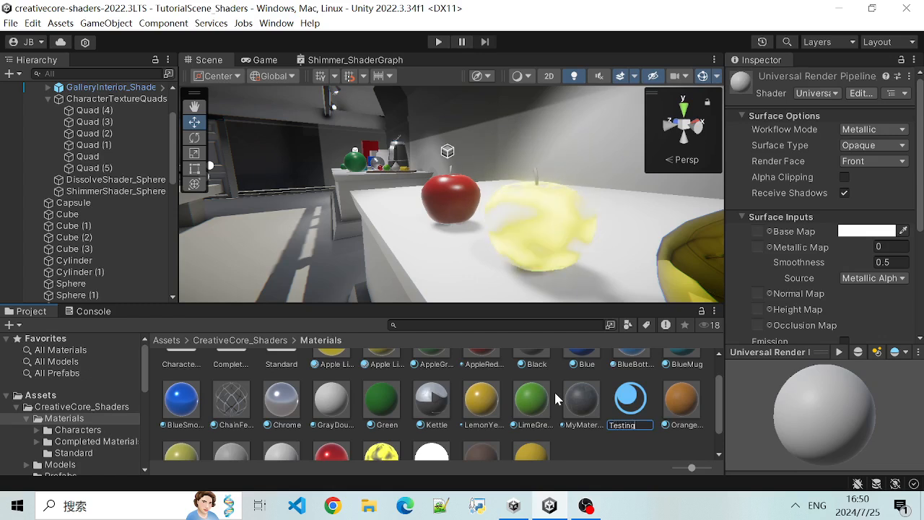
{"action": "key", "text": "Return"}
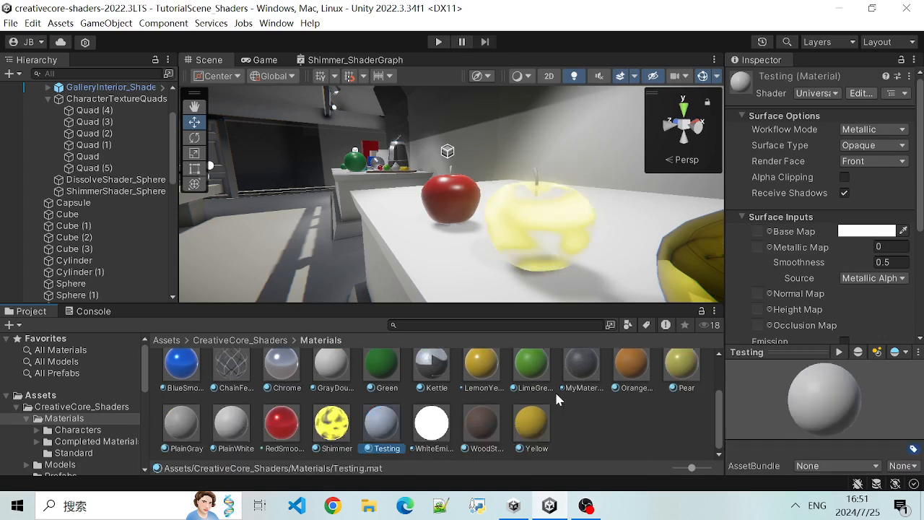
- Open the Testing material's Lit shader source in Visual Studio and skim its property declarations
{"action": "left_click", "coordinate": [860, 94]}
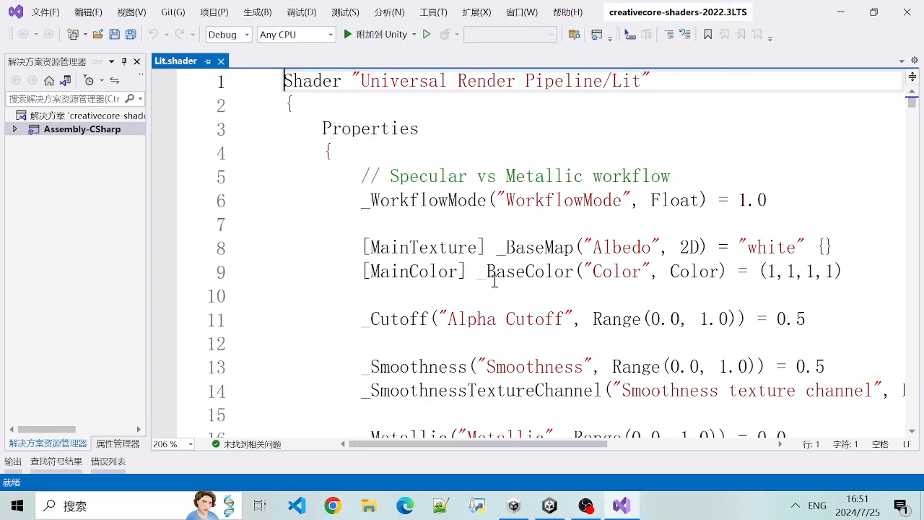
{"action": "scroll", "coordinate": [535, 232], "scroll_direction": "down", "scroll_amount": 5}
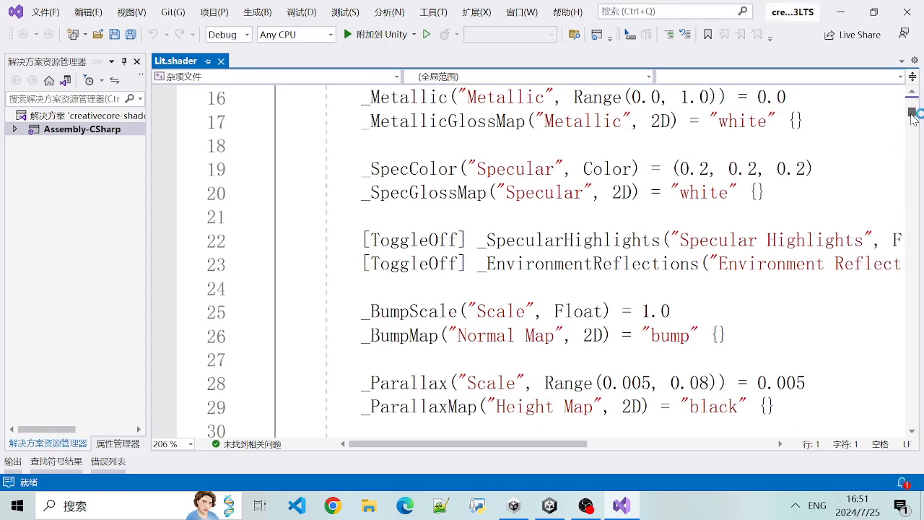
{"action": "scroll", "coordinate": [911, 138], "scroll_direction": "down", "scroll_amount": 4}
{"action": "left_click_drag", "start_coordinate": [912, 137], "coordinate": [888, 75]}
{"action": "scroll", "coordinate": [699, 244], "scroll_direction": "down", "scroll_amount": 5}
- Examine the start of Lit.shader, highlighting the shader name and the workflow mode lines of the Properties block
{"action": "left_click_drag", "start_coordinate": [362, 193], "coordinate": [406, 216]}
{"action": "left_click", "coordinate": [364, 193]}
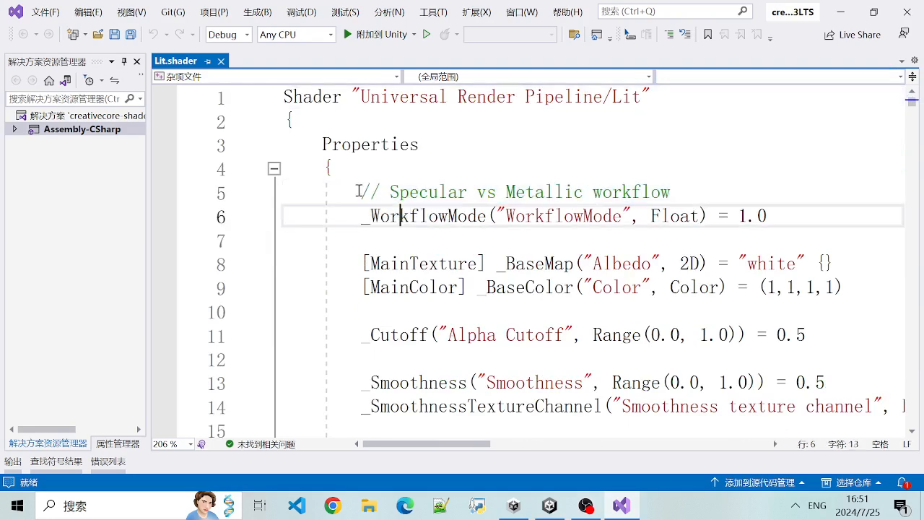
{"action": "left_click_drag", "start_coordinate": [363, 192], "coordinate": [442, 243]}
{"action": "left_click", "coordinate": [446, 246]}
{"action": "left_click_drag", "start_coordinate": [333, 193], "coordinate": [422, 237]}
{"action": "left_click", "coordinate": [419, 218]}
{"action": "left_click", "coordinate": [449, 219]}
{"action": "left_click_drag", "start_coordinate": [307, 97], "coordinate": [634, 113]}
{"action": "left_click", "coordinate": [578, 138]}
{"action": "left_click_drag", "start_coordinate": [361, 176], "coordinate": [470, 244]}
{"action": "left_click", "coordinate": [467, 244]}
{"action": "left_click_drag", "start_coordinate": [351, 192], "coordinate": [428, 219]}
{"action": "left_click", "coordinate": [411, 219]}
{"action": "left_click", "coordinate": [392, 215]}
{"action": "left_click_drag", "start_coordinate": [361, 192], "coordinate": [433, 219]}
{"action": "left_click", "coordinate": [427, 220]}
{"action": "left_click_drag", "start_coordinate": [357, 193], "coordinate": [426, 218]}
{"action": "left_click", "coordinate": [402, 216]}
{"action": "left_click", "coordinate": [419, 217]}
{"action": "left_click_drag", "start_coordinate": [380, 192], "coordinate": [601, 212]}
{"action": "left_click", "coordinate": [767, 215]}
{"action": "left_click_drag", "start_coordinate": [759, 216], "coordinate": [428, 217]}
{"action": "left_click", "coordinate": [424, 239]}
- Read through the SubShader code in Lit.shader, including the Render State Commands, the HLSLPROGRAM start and Material Keywords
{"action": "scroll", "coordinate": [414, 311], "scroll_direction": "down", "scroll_amount": 6}
{"action": "scroll", "coordinate": [414, 310], "scroll_direction": "down", "scroll_amount": 20}
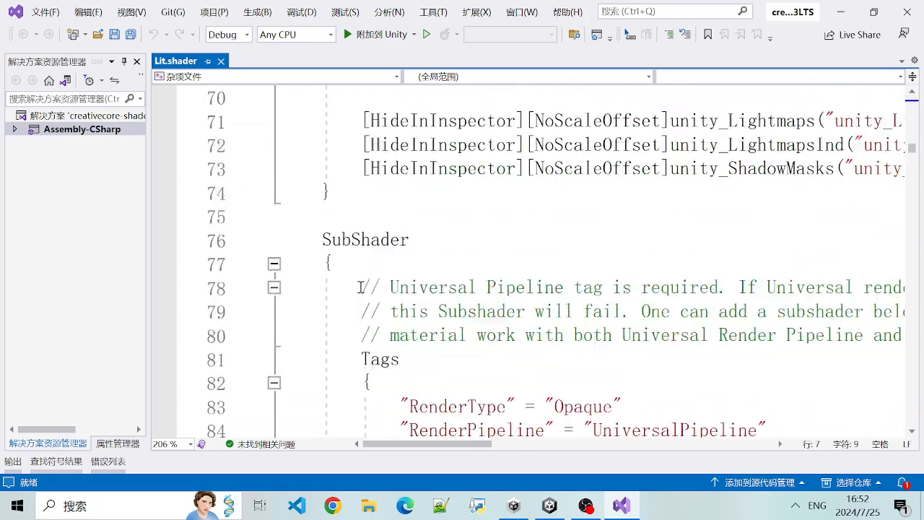
{"action": "scroll", "coordinate": [549, 298], "scroll_direction": "down", "scroll_amount": 17}
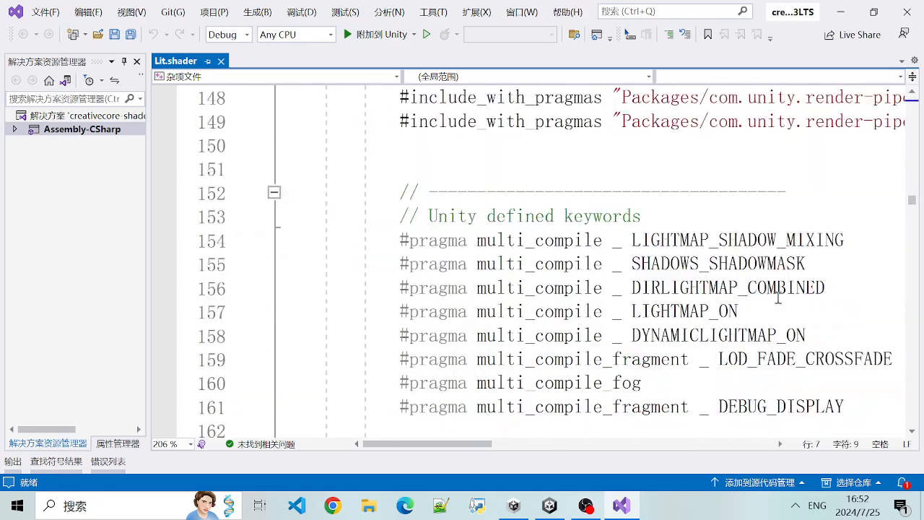
{"action": "left_click_drag", "start_coordinate": [911, 204], "coordinate": [911, 264]}
{"action": "left_click_drag", "start_coordinate": [402, 240], "coordinate": [610, 291]}
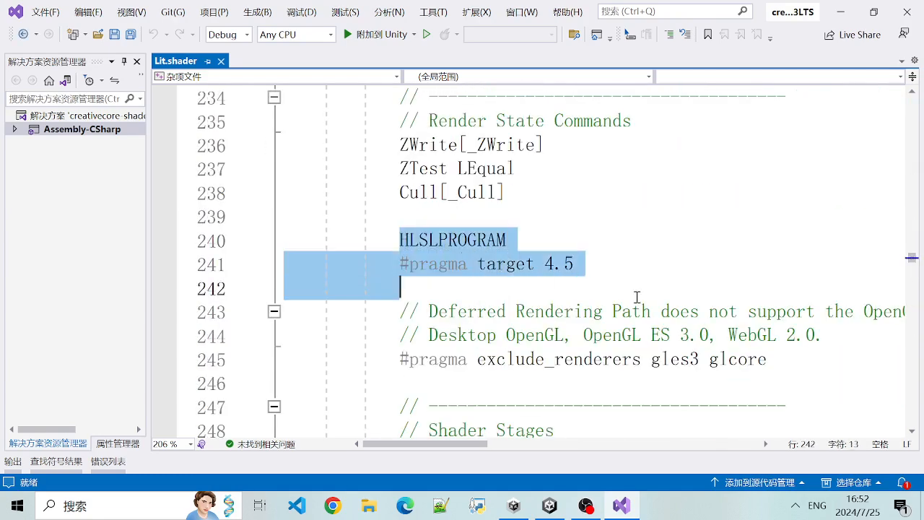
{"action": "left_click", "coordinate": [623, 303]}
{"action": "scroll", "coordinate": [623, 303], "scroll_direction": "down", "scroll_amount": 6}
{"action": "left_click_drag", "start_coordinate": [420, 218], "coordinate": [459, 285]}
{"action": "left_click", "coordinate": [539, 358]}
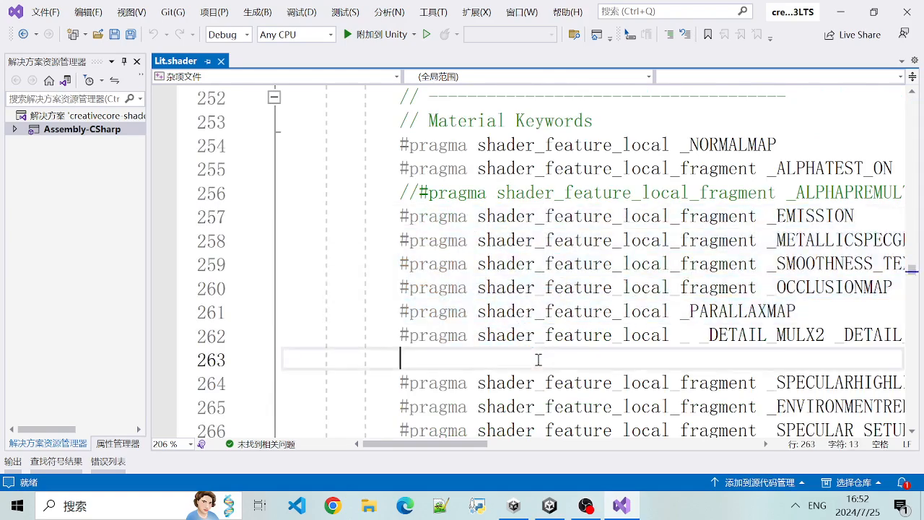
- Examine the GPU Instancing and Includes sections and the following pass in Lit.shader, highlighting the pragma and include lines
{"action": "scroll", "coordinate": [467, 336], "scroll_direction": "down", "scroll_amount": 10}
{"action": "scroll", "coordinate": [437, 325], "scroll_direction": "down", "scroll_amount": 3}
{"action": "left_click", "coordinate": [504, 327]}
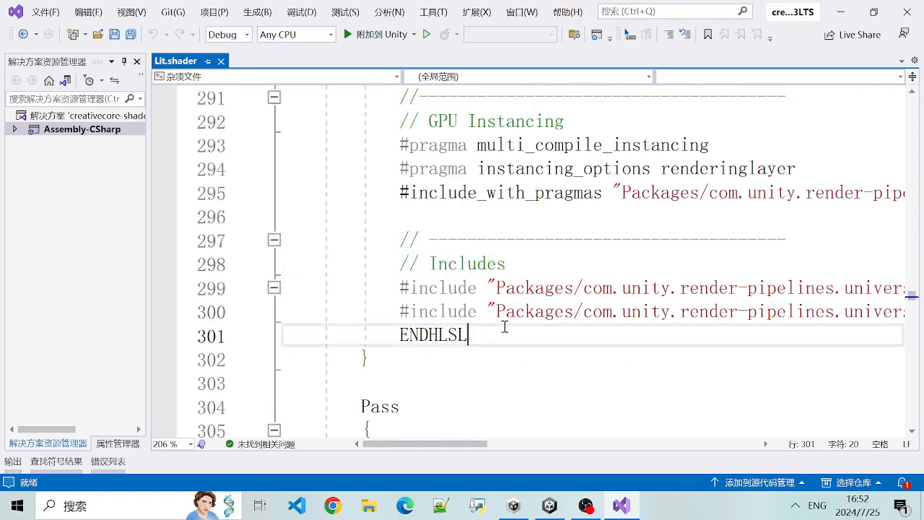
{"action": "left_click_drag", "start_coordinate": [402, 284], "coordinate": [458, 288]}
{"action": "left_click", "coordinate": [429, 290]}
{"action": "left_click_drag", "start_coordinate": [402, 288], "coordinate": [468, 289]}
{"action": "left_click_drag", "start_coordinate": [401, 145], "coordinate": [468, 169]}
{"action": "left_click", "coordinate": [464, 169]}
{"action": "left_click_drag", "start_coordinate": [402, 145], "coordinate": [487, 169]}
{"action": "left_click", "coordinate": [449, 151]}
{"action": "scroll", "coordinate": [505, 325], "scroll_direction": "down", "scroll_amount": 6}
{"action": "left_click_drag", "start_coordinate": [382, 217], "coordinate": [507, 264]}
{"action": "scroll", "coordinate": [532, 257], "scroll_direction": "down", "scroll_amount": 8}
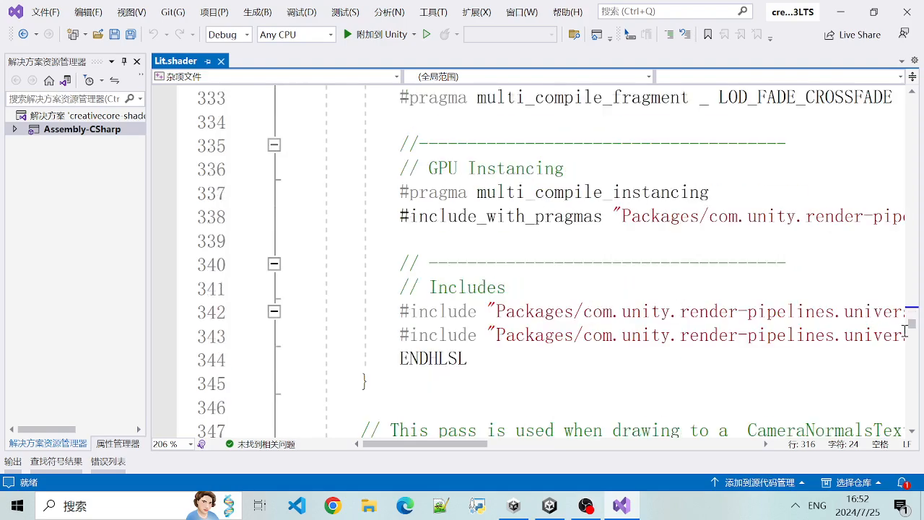
- Go back to the Properties block at the start of Lit.shader, and close Visual Studio to return to Unity
{"action": "left_click_drag", "start_coordinate": [911, 327], "coordinate": [893, 94]}
{"action": "left_click_drag", "start_coordinate": [330, 104], "coordinate": [541, 145]}
{"action": "left_click", "coordinate": [540, 144]}
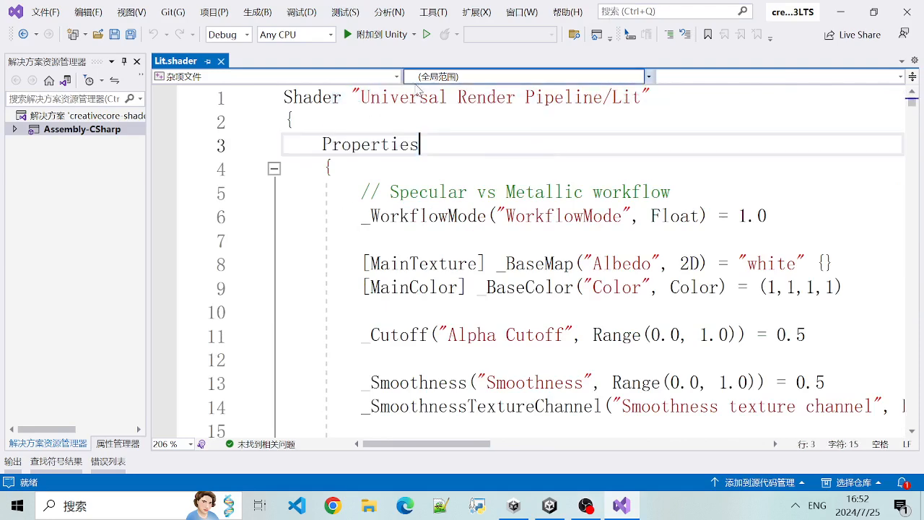
{"action": "left_click", "coordinate": [903, 13]}
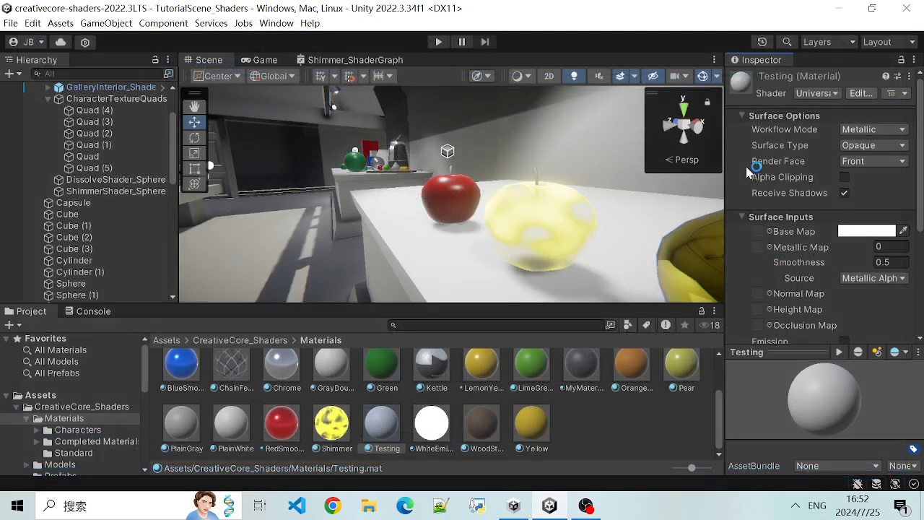
- Check the Testing material's variant options, and show the Shimmer_ShaderGraph node graph
{"action": "left_click", "coordinate": [905, 95]}
{"action": "left_click", "coordinate": [905, 95]}
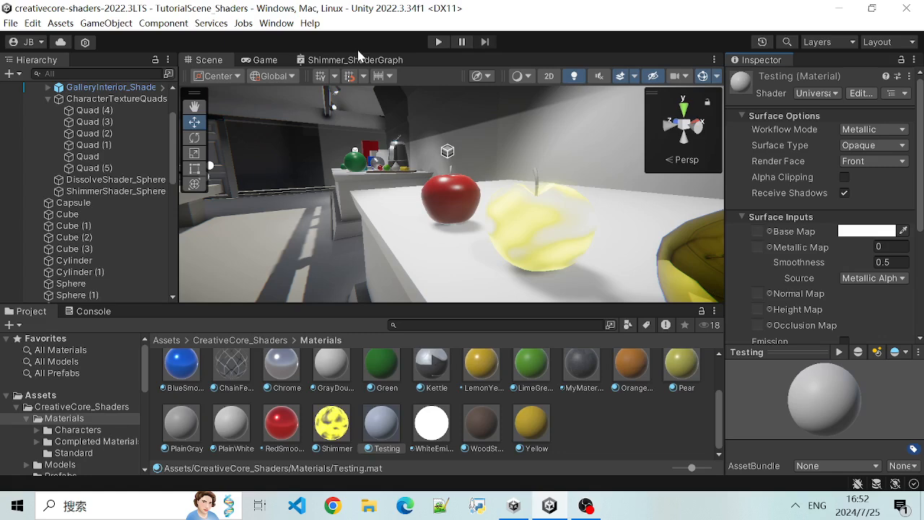
{"action": "left_click", "coordinate": [355, 59]}
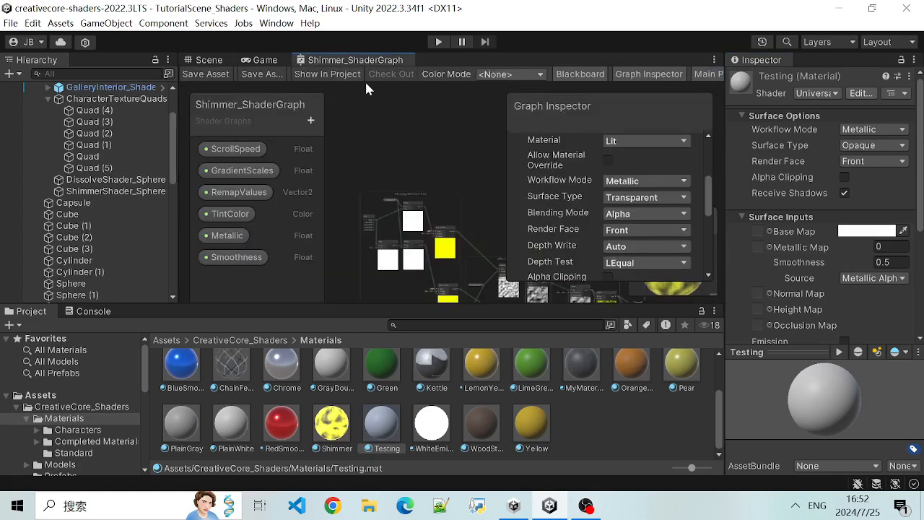
{"action": "right_click", "coordinate": [347, 66]}
{"action": "left_click", "coordinate": [338, 60]}
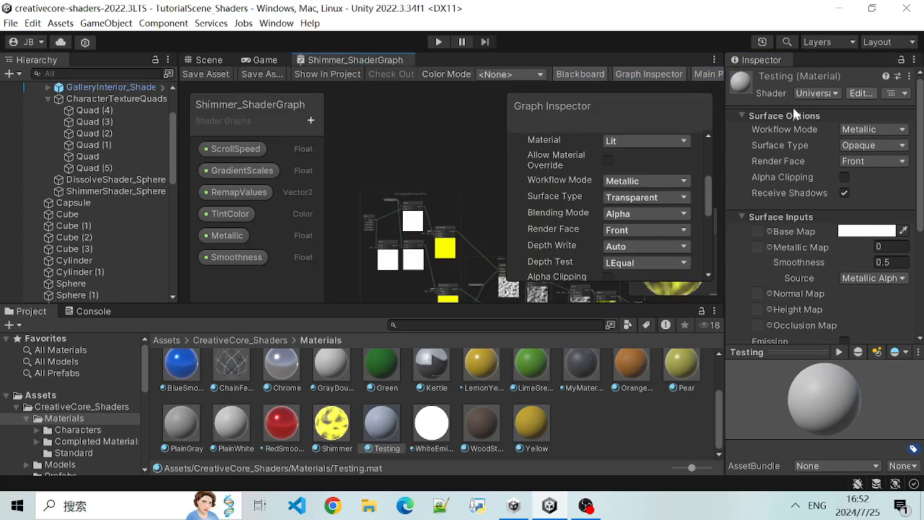
- View the available shaders and the variant family of the Testing material without changing either
{"action": "left_click", "coordinate": [834, 94]}
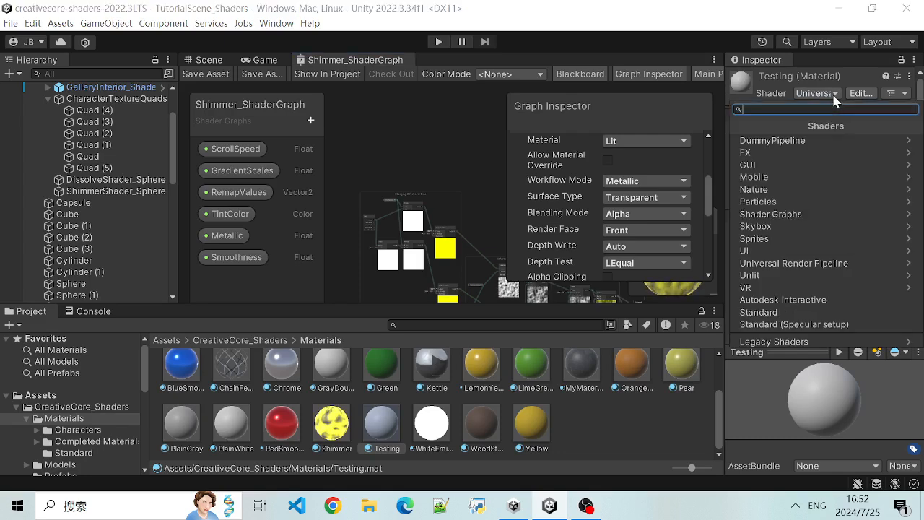
{"action": "left_click", "coordinate": [905, 94]}
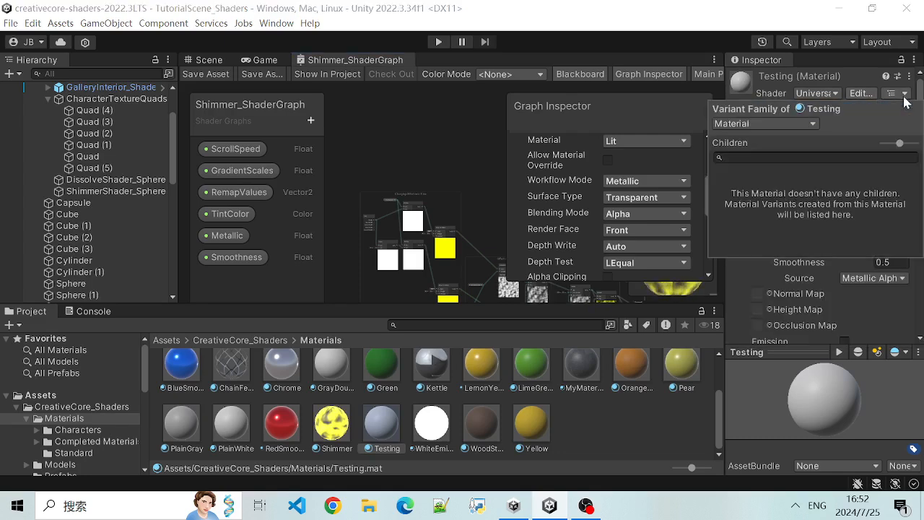
{"action": "left_click", "coordinate": [904, 96]}
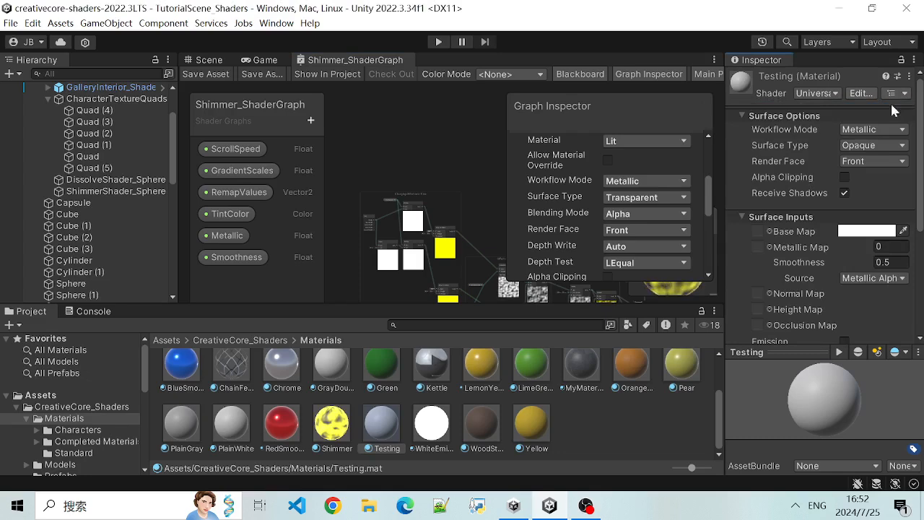
- Review the Testing material's surface and detail inputs, and check the Shimmer material's inputs and available shaders
{"action": "left_click", "coordinate": [742, 116]}
{"action": "left_click", "coordinate": [742, 116]}
{"action": "scroll", "coordinate": [799, 217], "scroll_direction": "down", "scroll_amount": 5}
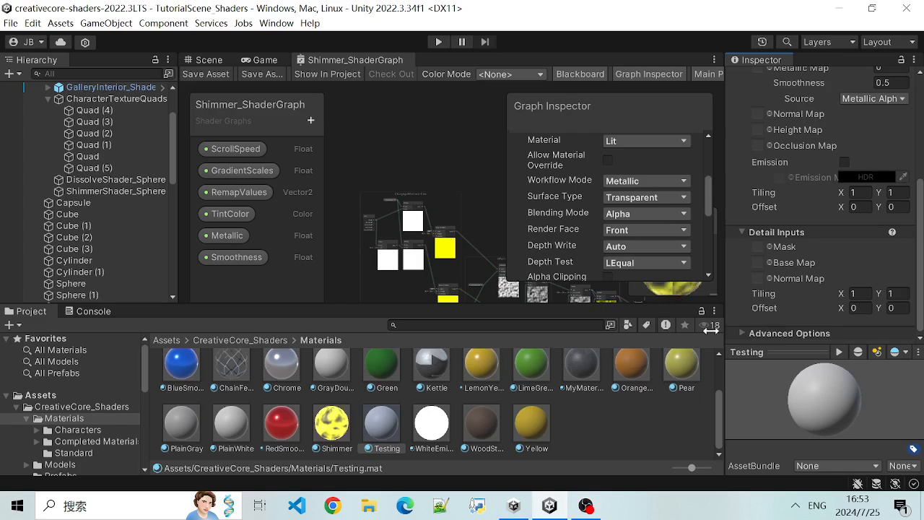
{"action": "left_click", "coordinate": [329, 433]}
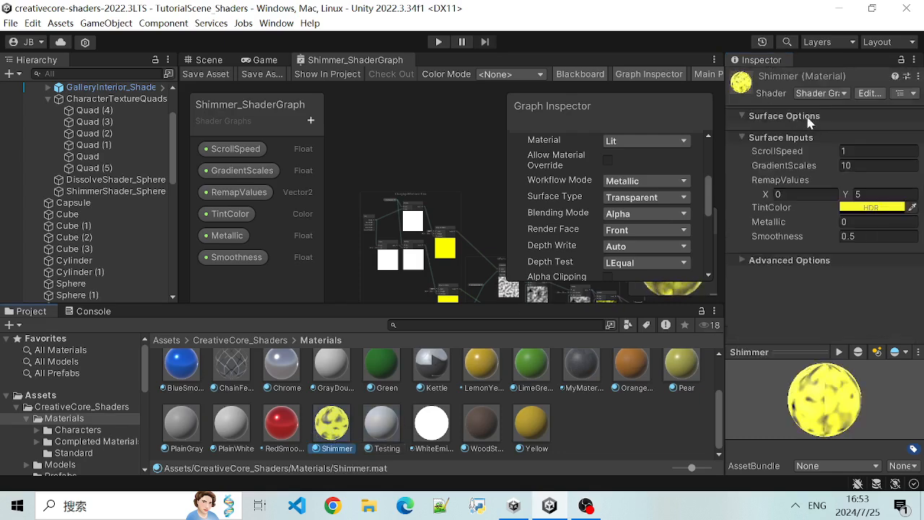
{"action": "left_click", "coordinate": [843, 95]}
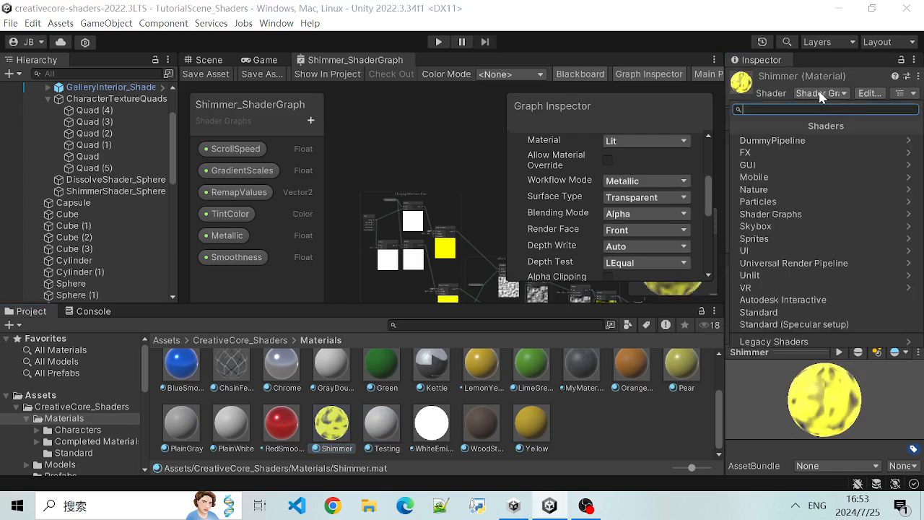
- Close the Shimmer_ShaderGraph window and reopen the graph for editing from the Shimmer material
{"action": "right_click", "coordinate": [363, 67]}
{"action": "left_click", "coordinate": [409, 92]}
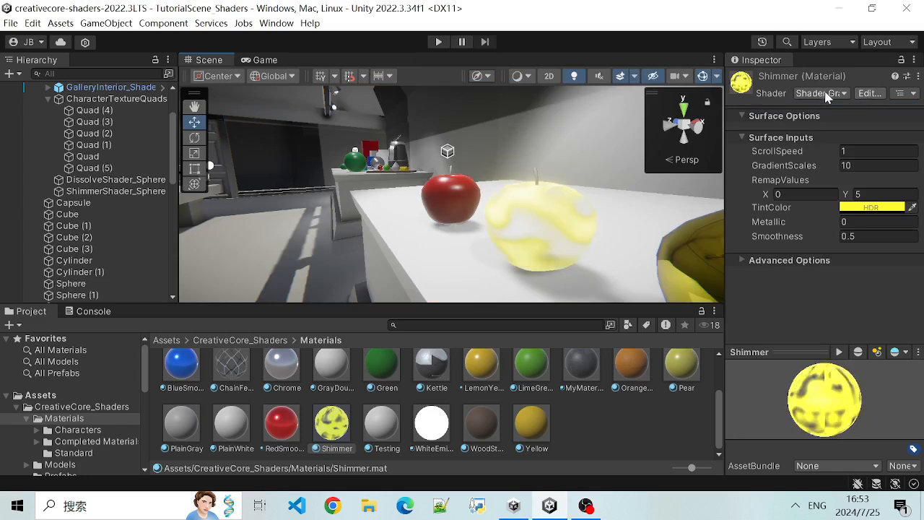
{"action": "left_click", "coordinate": [858, 93]}
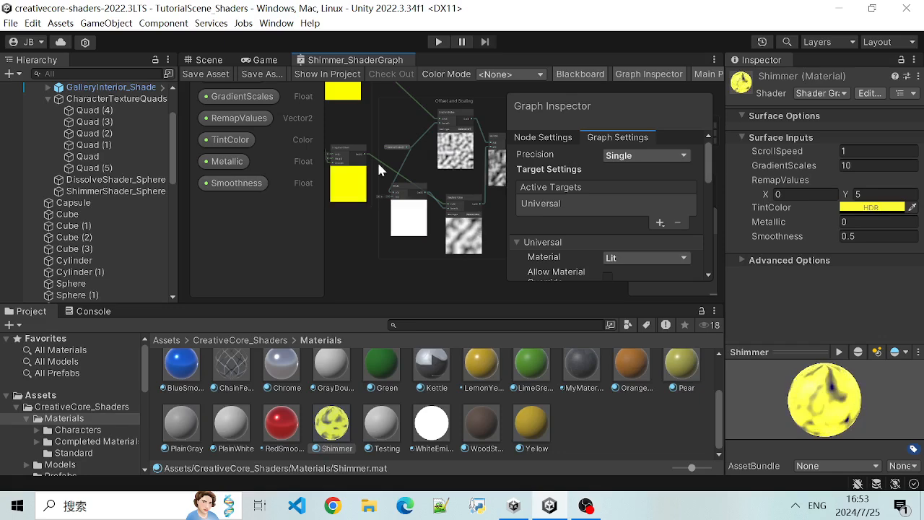
{"action": "scroll", "coordinate": [433, 197], "scroll_direction": "up", "scroll_amount": 3}
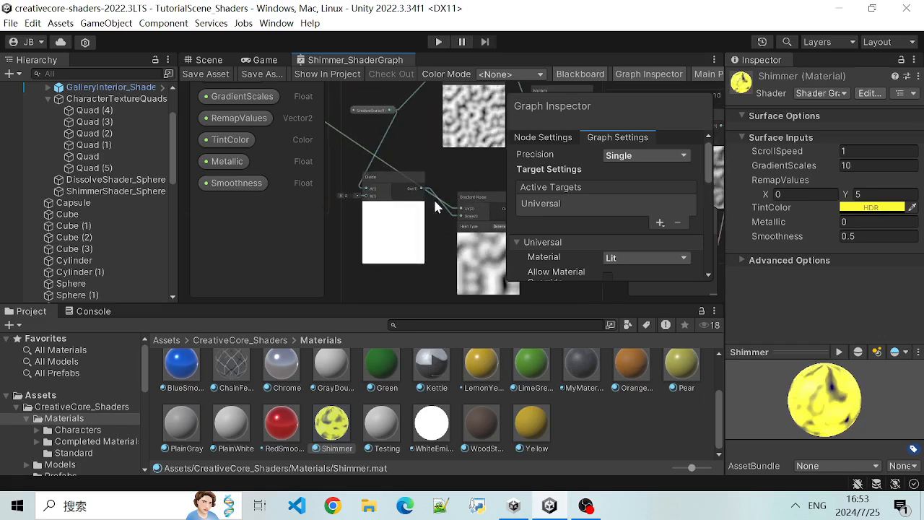
{"action": "scroll", "coordinate": [433, 197], "scroll_direction": "down", "scroll_amount": 3}
{"action": "scroll", "coordinate": [434, 192], "scroll_direction": "down", "scroll_amount": 2}
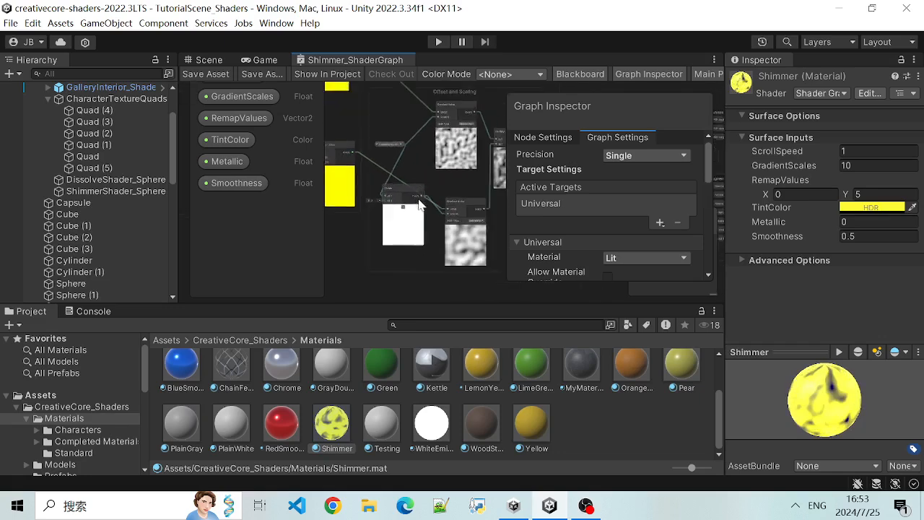
- Compare the Testing material with the Shimmer material, and examine the Multiply and Tiling And Offset nodes in the Shimmer graph
{"action": "left_click", "coordinate": [391, 423]}
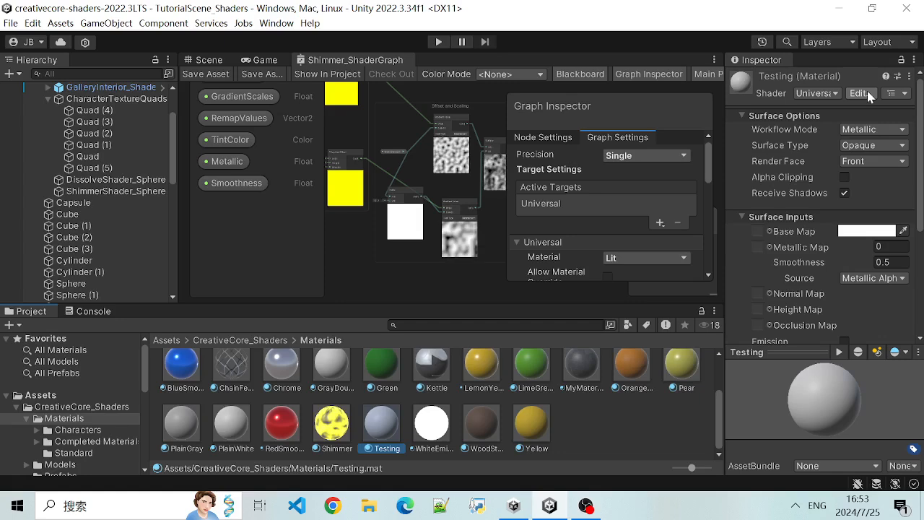
{"action": "left_click", "coordinate": [345, 422]}
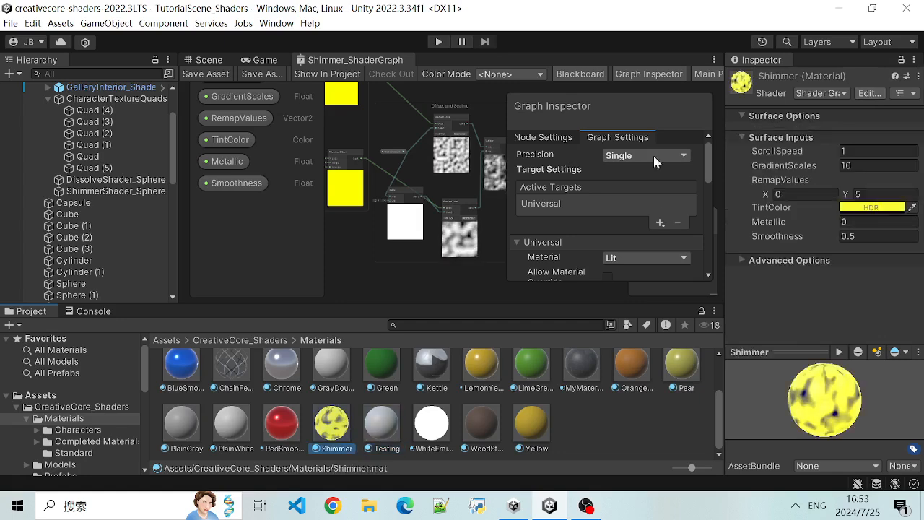
{"action": "scroll", "coordinate": [411, 180], "scroll_direction": "up", "scroll_amount": 5}
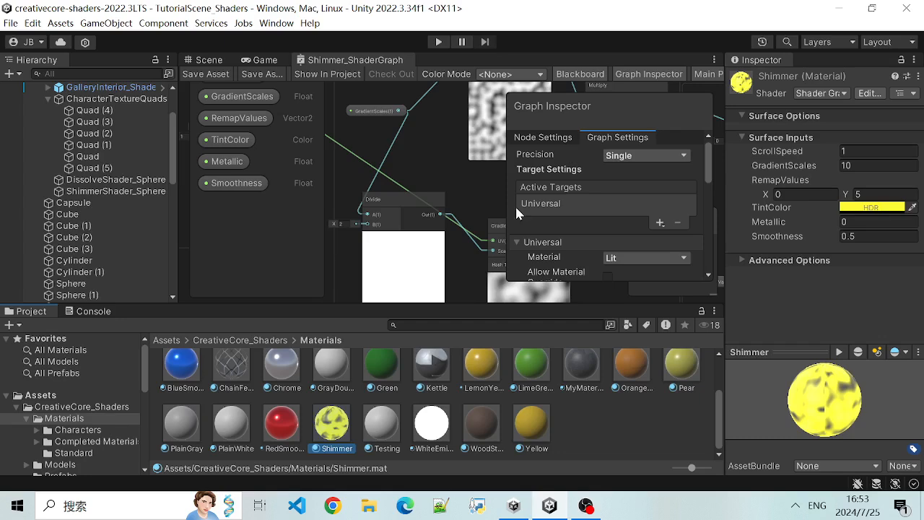
{"action": "scroll", "coordinate": [404, 184], "scroll_direction": "down", "scroll_amount": 2}
{"action": "scroll", "coordinate": [363, 144], "scroll_direction": "down", "scroll_amount": 2}
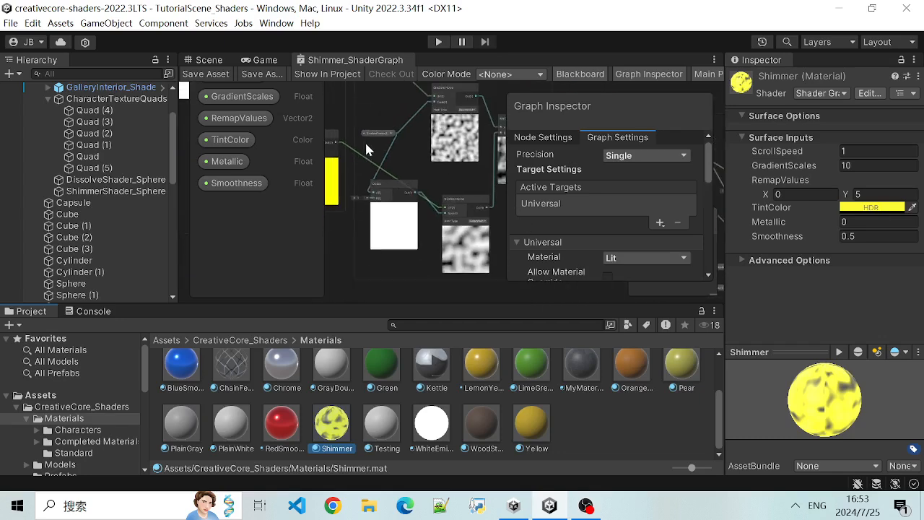
{"action": "middle_click_drag", "start_coordinate": [368, 145], "coordinate": [423, 213]}
{"action": "scroll", "coordinate": [382, 161], "scroll_direction": "down", "scroll_amount": 1}
{"action": "scroll", "coordinate": [383, 161], "scroll_direction": "down", "scroll_amount": 2}
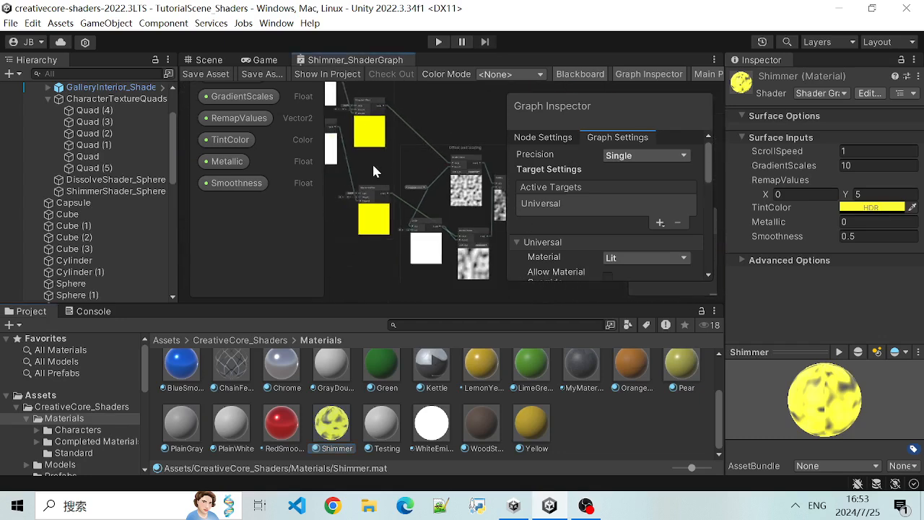
{"action": "middle_click_drag", "start_coordinate": [372, 162], "coordinate": [457, 242]}
{"action": "scroll", "coordinate": [455, 238], "scroll_direction": "up", "scroll_amount": 6}
{"action": "scroll", "coordinate": [397, 135], "scroll_direction": "up", "scroll_amount": 2}
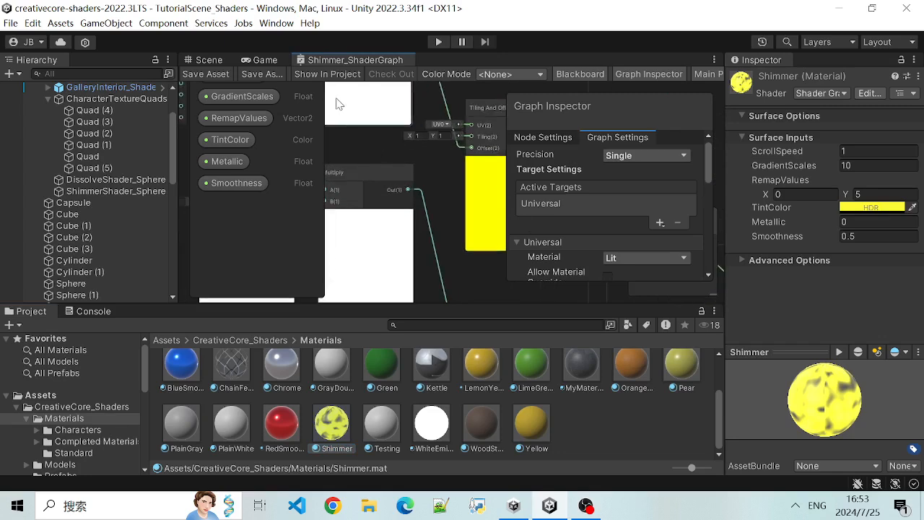
- Widen the Shader Graph editor by narrowing the Inspector and the Hierarchy
{"action": "left_click_drag", "start_coordinate": [726, 182], "coordinate": [882, 198]}
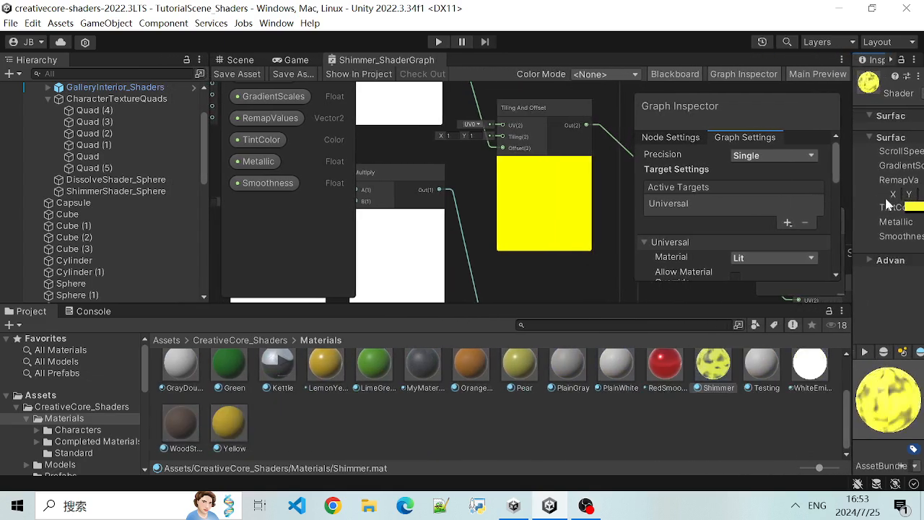
{"action": "left_click_drag", "start_coordinate": [215, 201], "coordinate": [174, 199]}
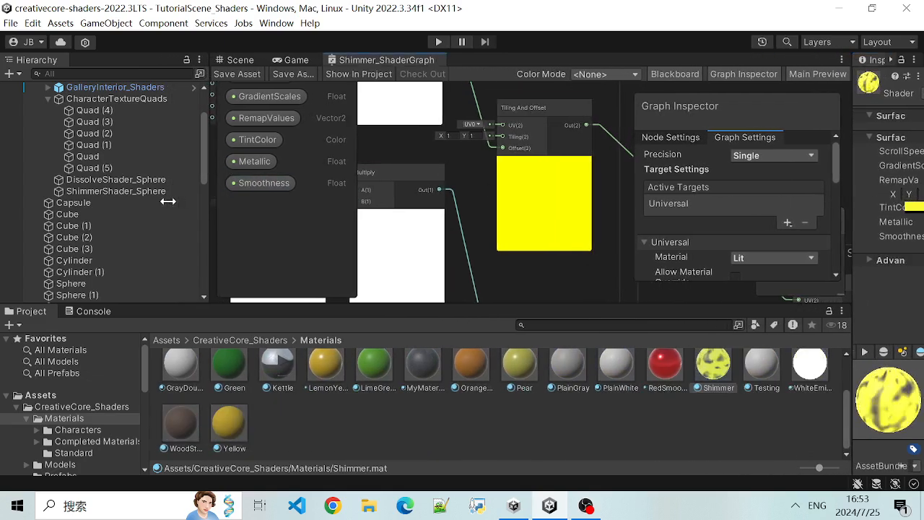
{"action": "left_click_drag", "start_coordinate": [209, 148], "coordinate": [69, 143]}
- Examine how the node groups of Shimmer_ShaderGraph connect, from the time input through to the final output
{"action": "scroll", "coordinate": [254, 186], "scroll_direction": "down", "scroll_amount": 6}
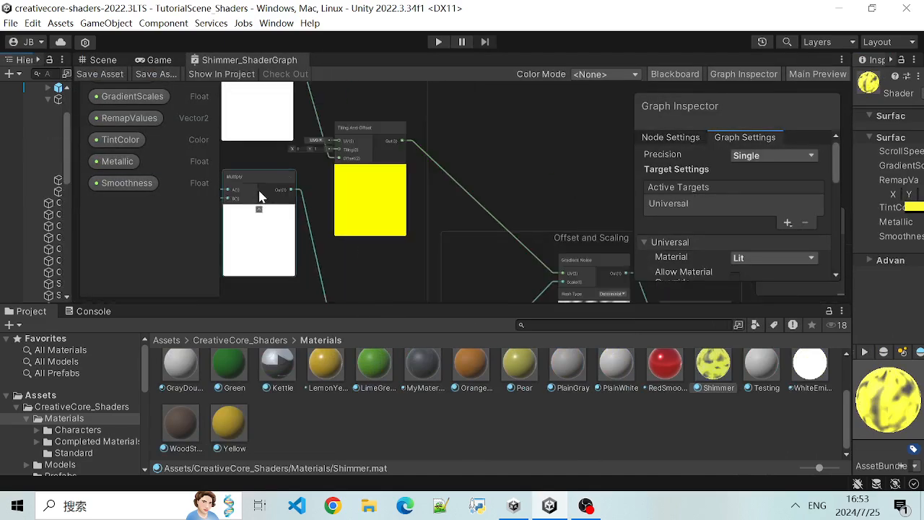
{"action": "scroll", "coordinate": [316, 229], "scroll_direction": "down", "scroll_amount": 2}
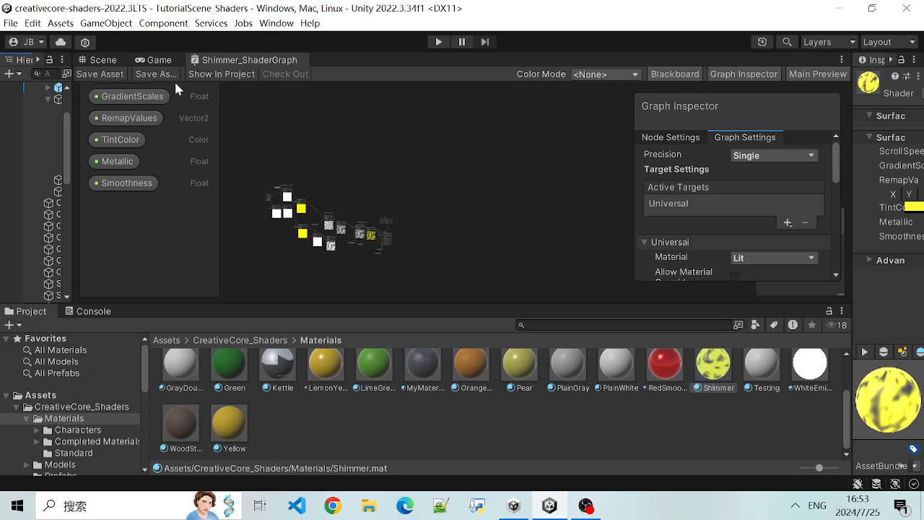
{"action": "scroll", "coordinate": [353, 188], "scroll_direction": "up", "scroll_amount": 6}
{"action": "middle_click_drag", "start_coordinate": [330, 206], "coordinate": [482, 149]}
{"action": "scroll", "coordinate": [481, 147], "scroll_direction": "up", "scroll_amount": 1}
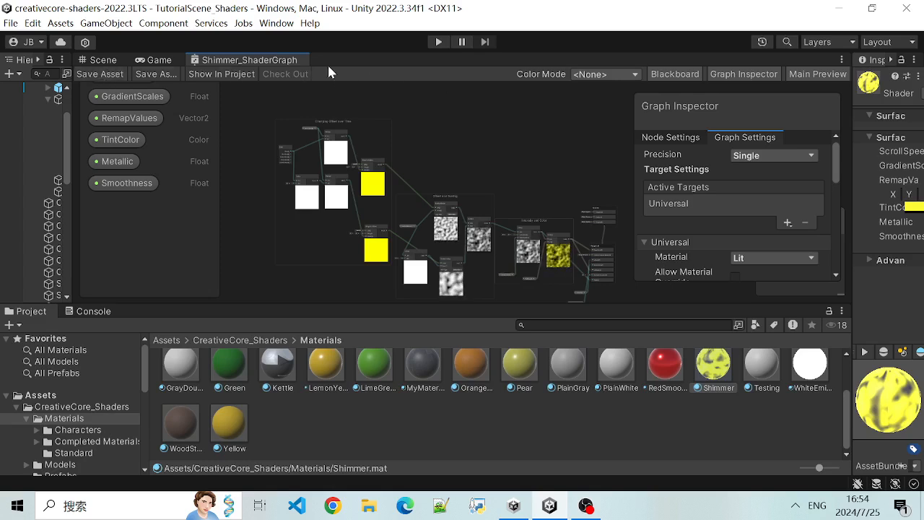
{"action": "scroll", "coordinate": [468, 170], "scroll_direction": "up", "scroll_amount": 1}
{"action": "scroll", "coordinate": [444, 159], "scroll_direction": "down", "scroll_amount": 1}
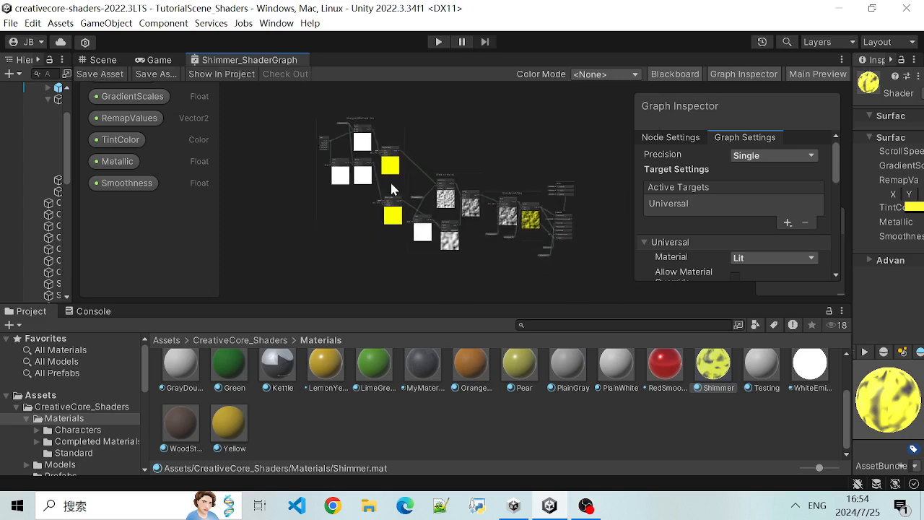
{"action": "scroll", "coordinate": [432, 151], "scroll_direction": "up", "scroll_amount": 1}
{"action": "scroll", "coordinate": [433, 140], "scroll_direction": "down", "scroll_amount": 3}
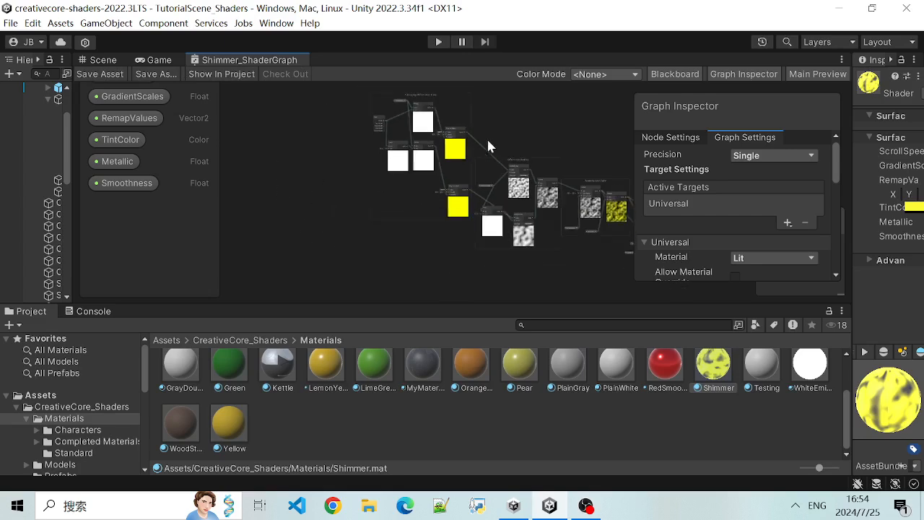
{"action": "scroll", "coordinate": [510, 149], "scroll_direction": "up", "scroll_amount": 4}
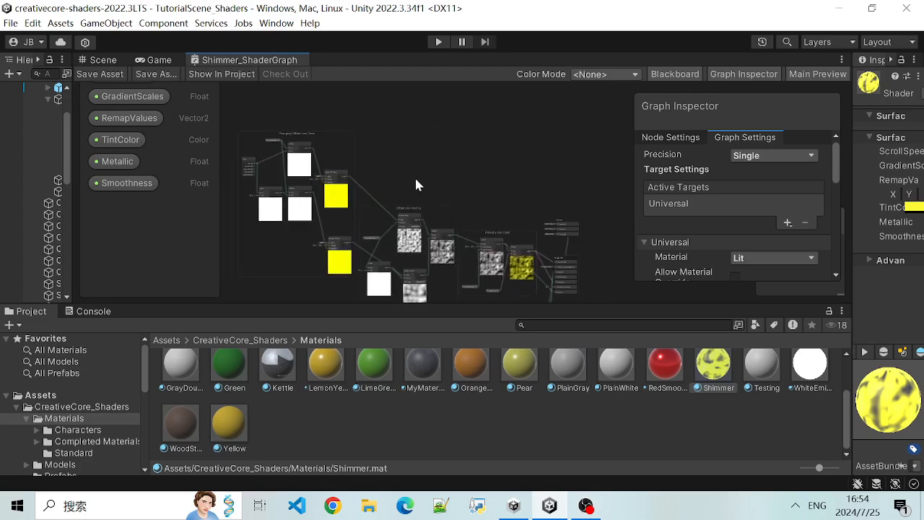
- Inspect the upper Tiling And Offset node's settings and view its place in the full node chain
{"action": "scroll", "coordinate": [418, 173], "scroll_direction": "up", "scroll_amount": 3}
{"action": "scroll", "coordinate": [473, 152], "scroll_direction": "up", "scroll_amount": 1}
{"action": "middle_click_drag", "start_coordinate": [474, 152], "coordinate": [673, 146]}
{"action": "left_click", "coordinate": [459, 190]}
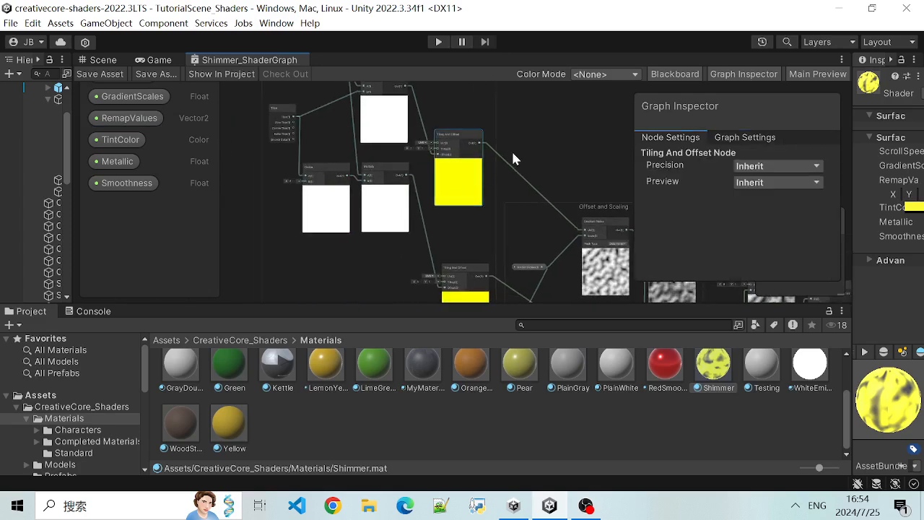
{"action": "scroll", "coordinate": [522, 152], "scroll_direction": "down", "scroll_amount": 2}
{"action": "middle_click_drag", "start_coordinate": [578, 136], "coordinate": [455, 147]}
{"action": "scroll", "coordinate": [453, 143], "scroll_direction": "down", "scroll_amount": 2}
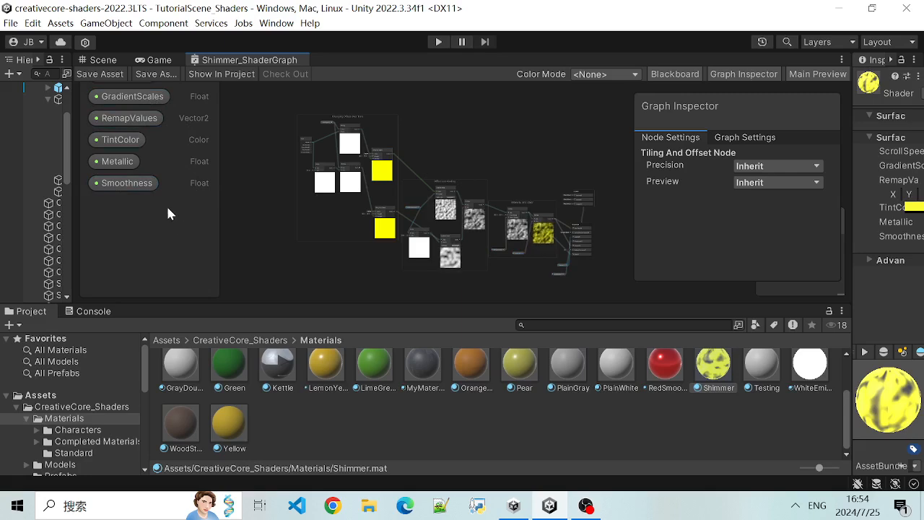
{"action": "scroll", "coordinate": [252, 192], "scroll_direction": "down", "scroll_amount": 4}
{"action": "scroll", "coordinate": [252, 192], "scroll_direction": "up", "scroll_amount": 1}
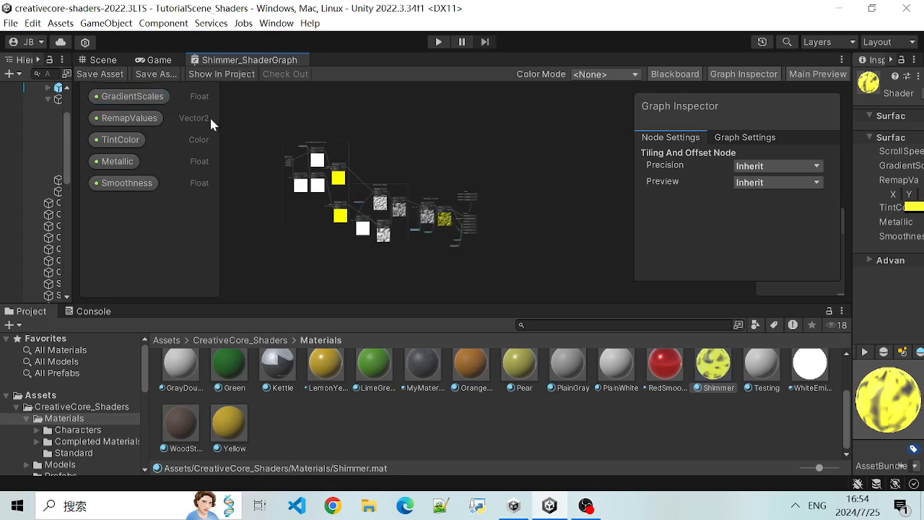
- Deselect the graph elements and make the Shader Graph editor taller to show the whole property list
{"action": "left_click_drag", "start_coordinate": [211, 124], "coordinate": [213, 148]}
{"action": "left_click", "coordinate": [236, 131]}
{"action": "scroll", "coordinate": [240, 131], "scroll_direction": "down", "scroll_amount": 3}
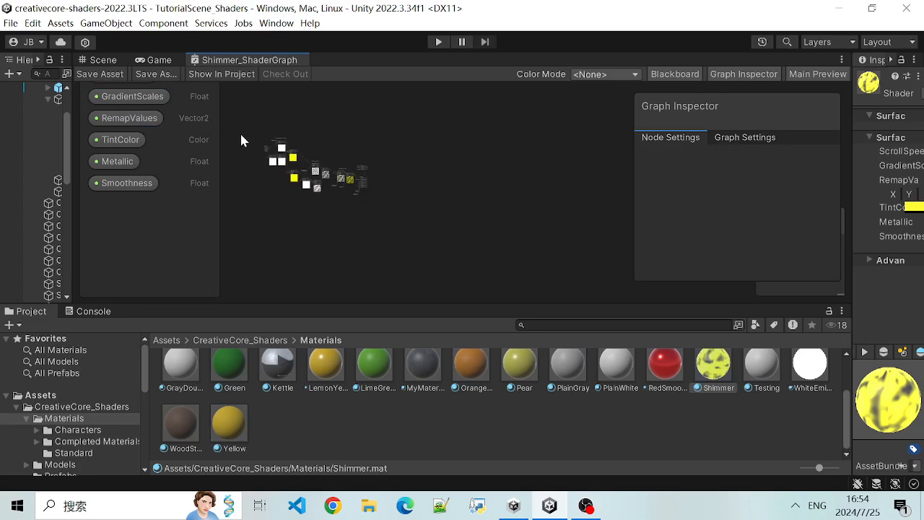
{"action": "left_click_drag", "start_coordinate": [204, 306], "coordinate": [210, 373]}
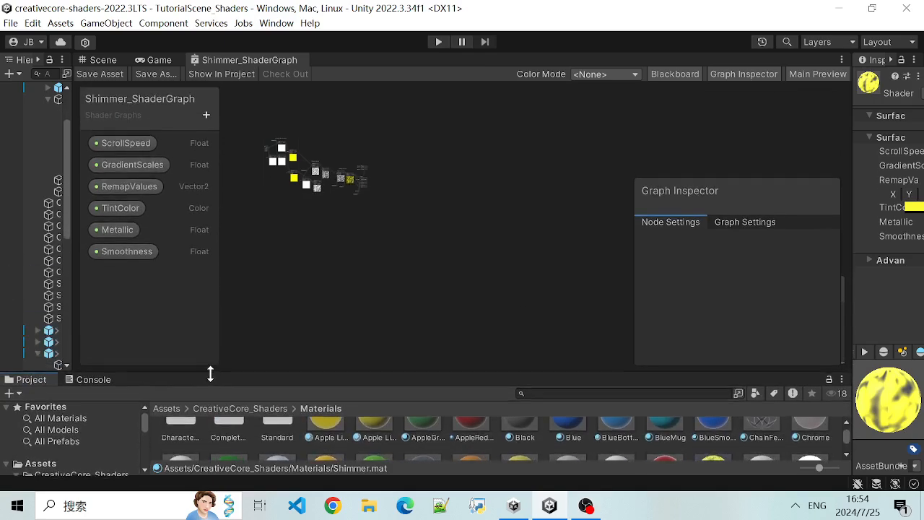
- Add a Float property named MyFloat to Shimmer_ShaderGraph
{"action": "left_click", "coordinate": [206, 115]}
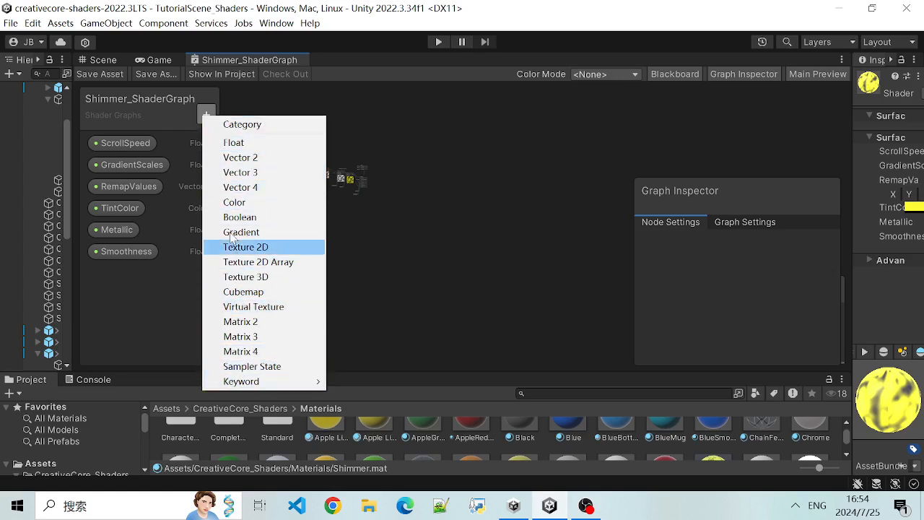
{"action": "left_click", "coordinate": [248, 144]}
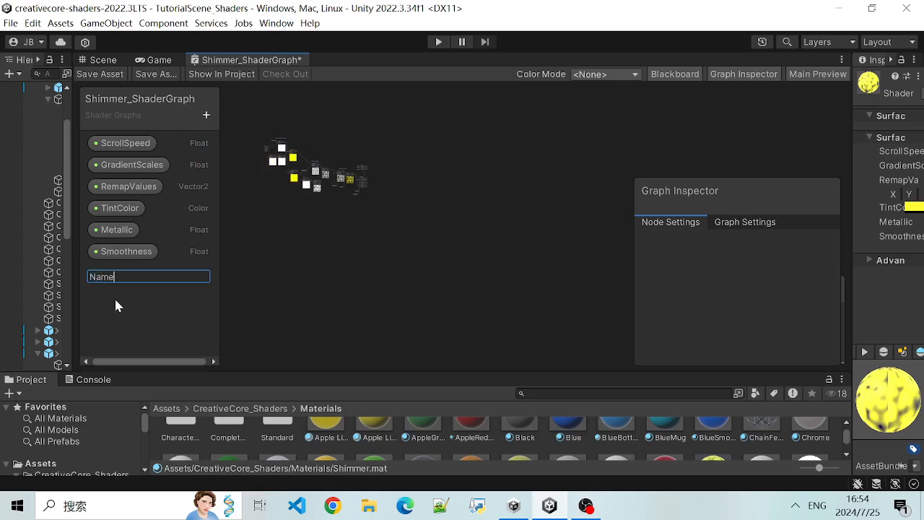
{"action": "type", "text": "MyFloat"}
{"action": "key", "text": "Return"}
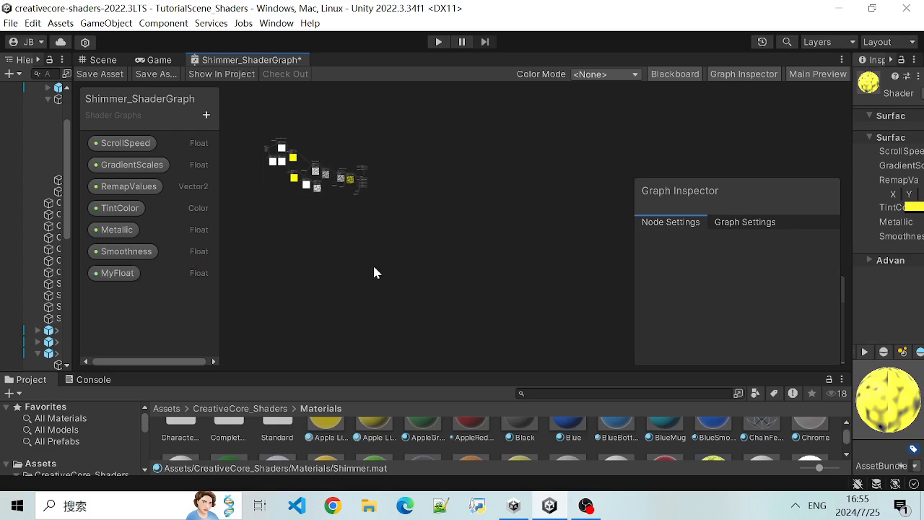
- Place the MyFloat property as a node in an empty area of the graph, below the existing nodes
{"action": "scroll", "coordinate": [394, 268], "scroll_direction": "up", "scroll_amount": 4}
{"action": "middle_click_drag", "start_coordinate": [253, 131], "coordinate": [504, 314]}
{"action": "scroll", "coordinate": [418, 268], "scroll_direction": "up", "scroll_amount": 4}
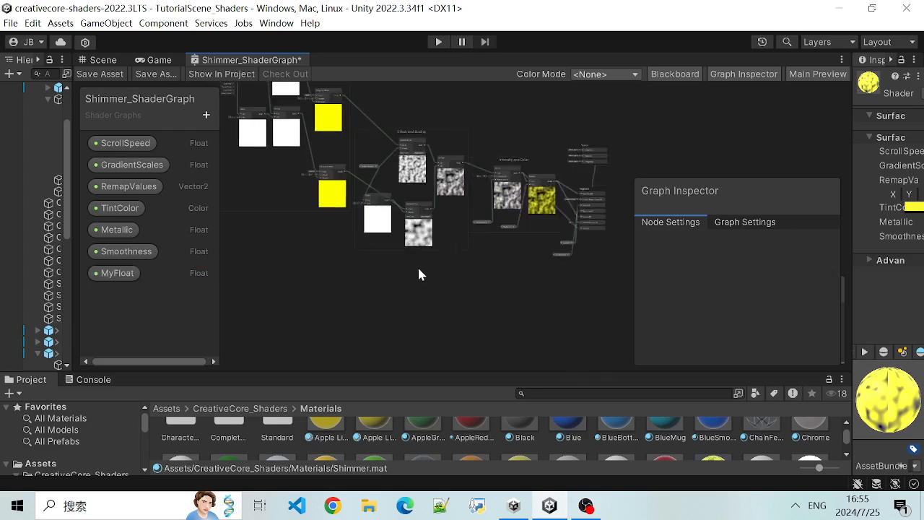
{"action": "middle_click_drag", "start_coordinate": [310, 236], "coordinate": [432, 338]}
{"action": "scroll", "coordinate": [429, 338], "scroll_direction": "up", "scroll_amount": 3}
{"action": "scroll", "coordinate": [397, 319], "scroll_direction": "down", "scroll_amount": 1}
{"action": "middle_click_drag", "start_coordinate": [377, 309], "coordinate": [387, 258]}
{"action": "left_click_drag", "start_coordinate": [137, 273], "coordinate": [368, 325]}
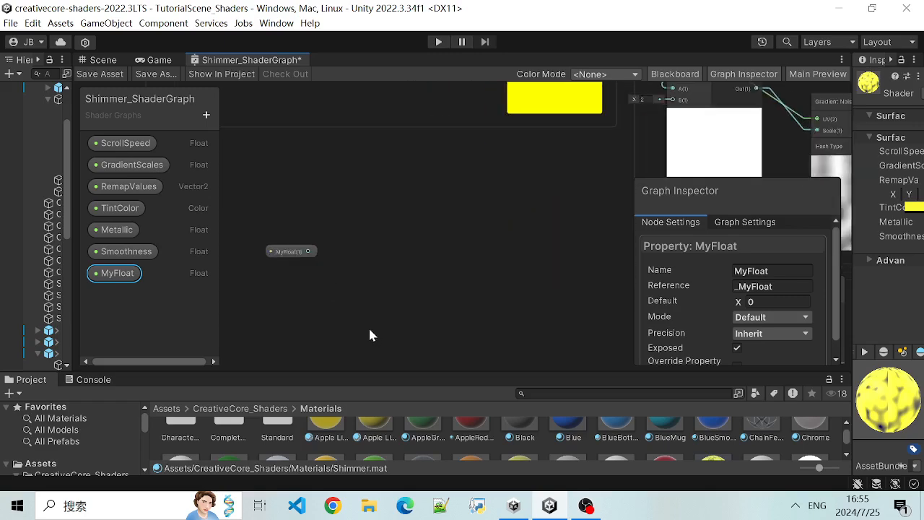
- Delete the MyFloat node from the graph and remove the MyFloat property from the property list
{"action": "left_click", "coordinate": [287, 257]}
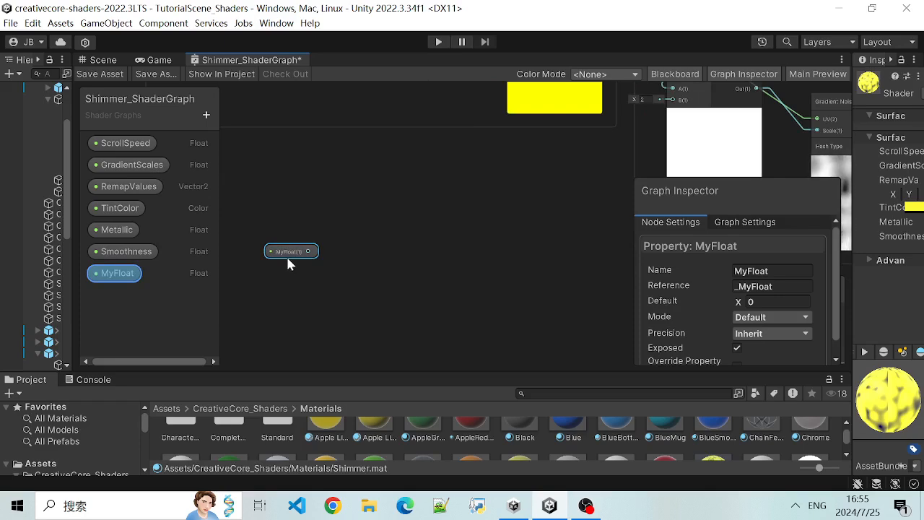
{"action": "key", "text": "Delete"}
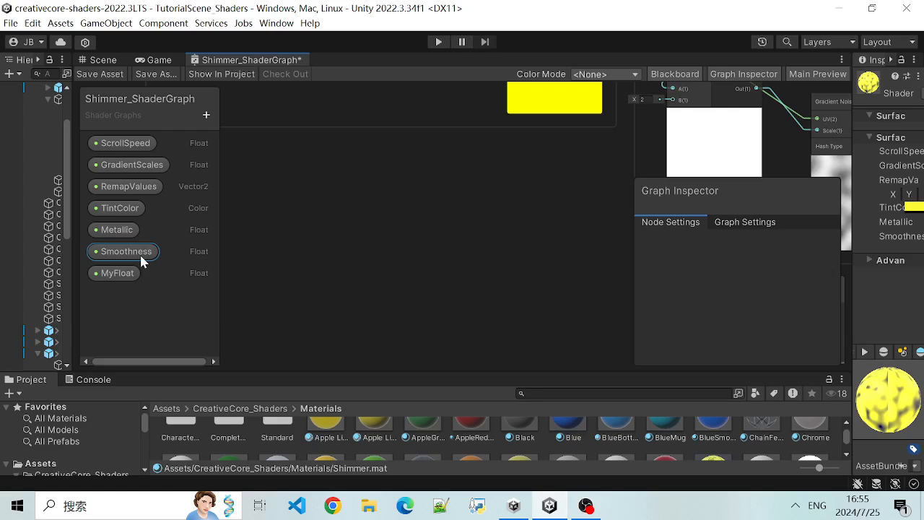
{"action": "left_click", "coordinate": [122, 274]}
{"action": "key", "text": "Delete"}
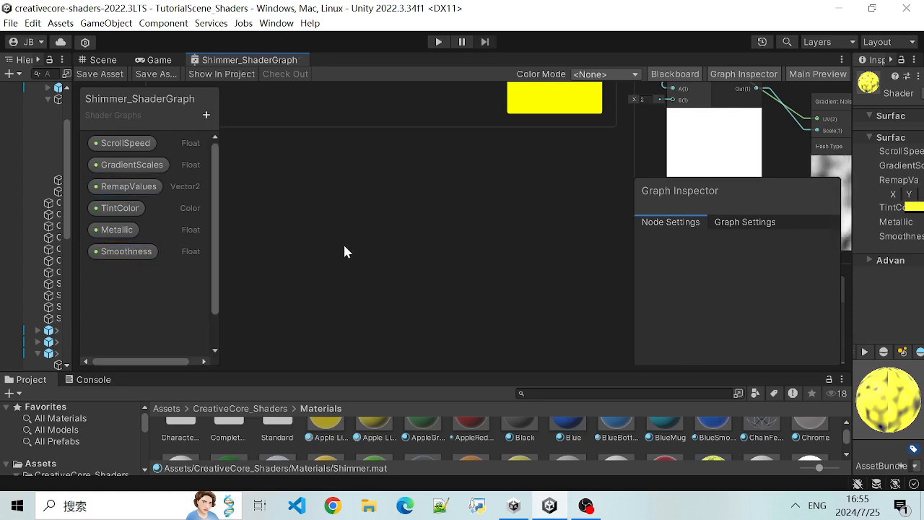
- Look over the Tiling And Offset nodes and their links into the Offset and Scaling group
{"action": "scroll", "coordinate": [345, 245], "scroll_direction": "down", "scroll_amount": 4}
{"action": "middle_click_drag", "start_coordinate": [361, 215], "coordinate": [362, 354]}
{"action": "scroll", "coordinate": [362, 353], "scroll_direction": "up", "scroll_amount": 1}
{"action": "scroll", "coordinate": [361, 347], "scroll_direction": "up", "scroll_amount": 1}
{"action": "scroll", "coordinate": [359, 342], "scroll_direction": "down", "scroll_amount": 1}
{"action": "scroll", "coordinate": [359, 343], "scroll_direction": "down", "scroll_amount": 1}
{"action": "scroll", "coordinate": [365, 326], "scroll_direction": "up", "scroll_amount": 1}
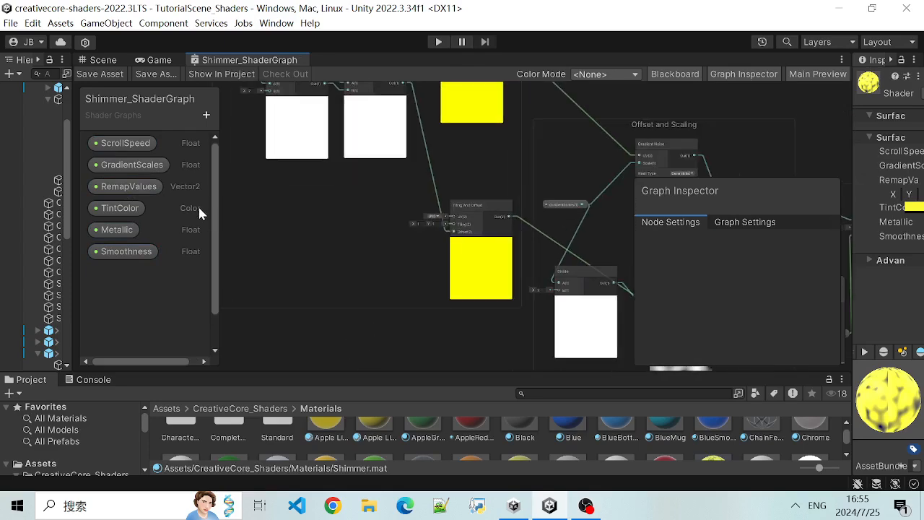
- Look over the graph from the Offset and Scaling group through Intensity and Color to the Vertex and Fragment blocks
{"action": "scroll", "coordinate": [308, 290], "scroll_direction": "down", "scroll_amount": 4}
{"action": "scroll", "coordinate": [539, 211], "scroll_direction": "down", "scroll_amount": 1}
{"action": "scroll", "coordinate": [530, 156], "scroll_direction": "up", "scroll_amount": 1}
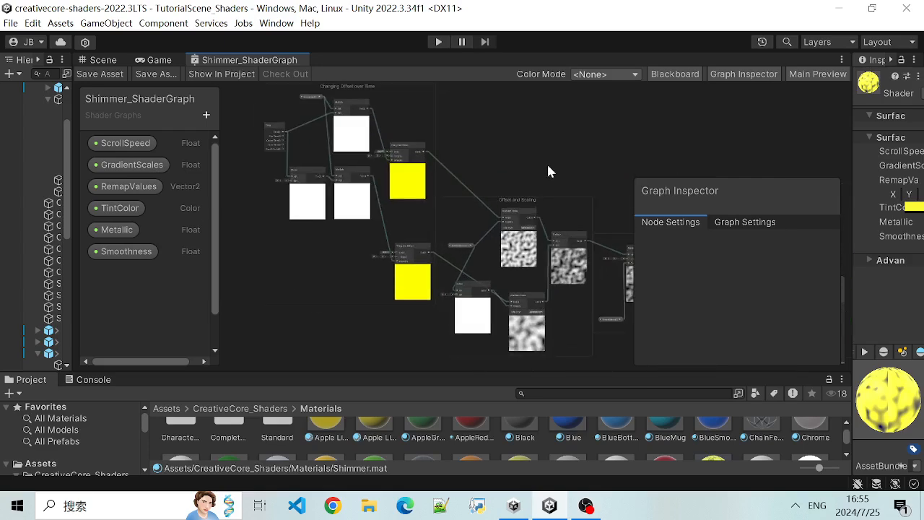
{"action": "middle_click_drag", "start_coordinate": [548, 166], "coordinate": [325, 148]}
{"action": "scroll", "coordinate": [325, 149], "scroll_direction": "up", "scroll_amount": 1}
{"action": "middle_click_drag", "start_coordinate": [469, 212], "coordinate": [357, 173]}
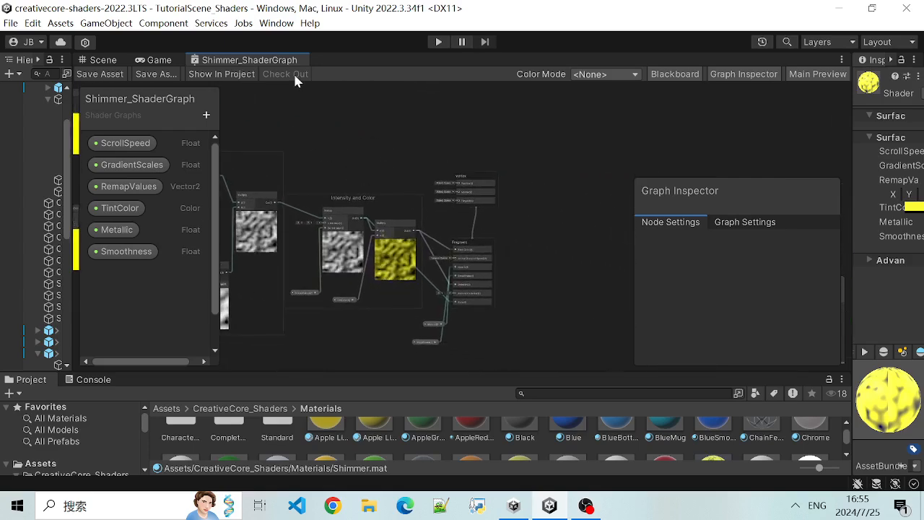
{"action": "scroll", "coordinate": [396, 153], "scroll_direction": "up", "scroll_amount": 4}
{"action": "middle_click_drag", "start_coordinate": [412, 187], "coordinate": [361, 127]}
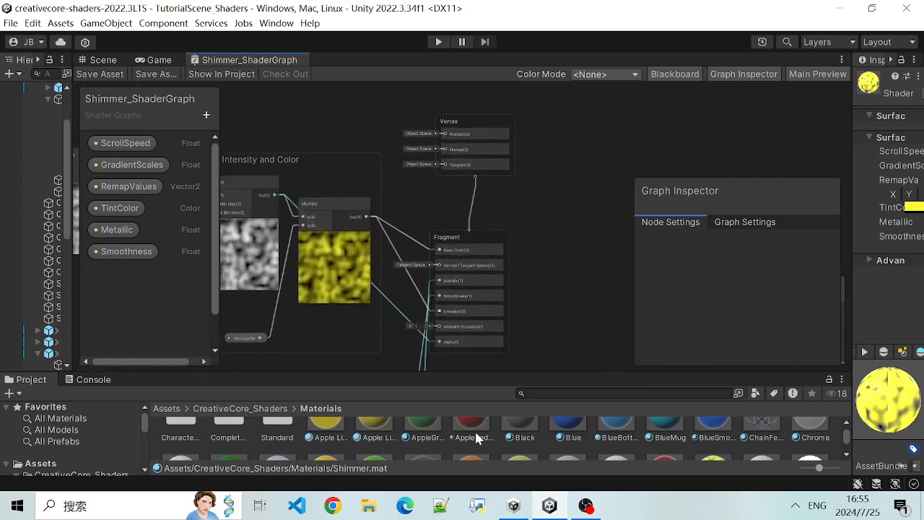
- Enlarge the project asset area and show the URP Shader Graph types that can be created in the Materials folder
{"action": "left_click_drag", "start_coordinate": [434, 371], "coordinate": [434, 283]}
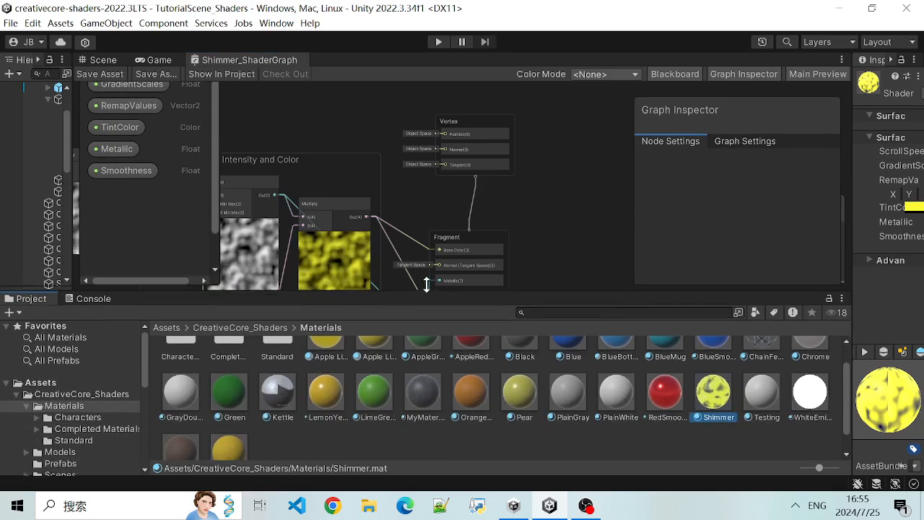
{"action": "right_click", "coordinate": [394, 444]}
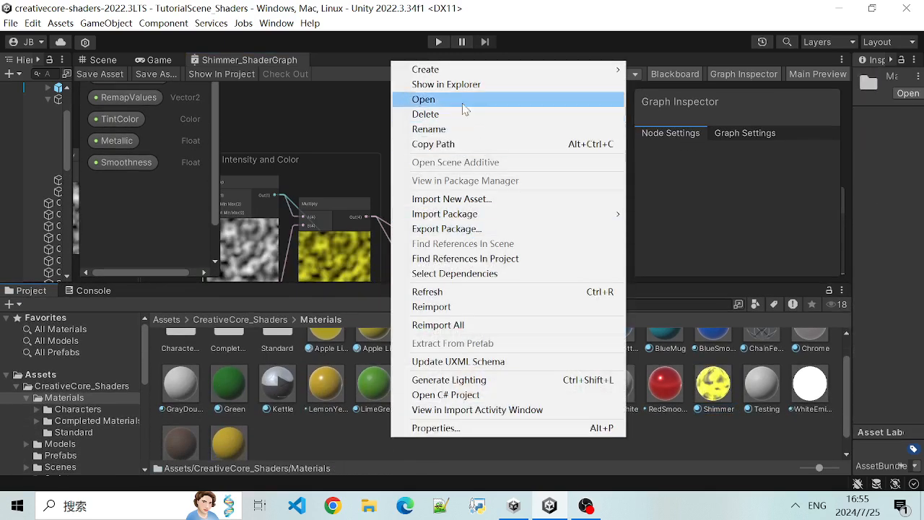
{"action": "mouse_move", "coordinate": [469, 70]}
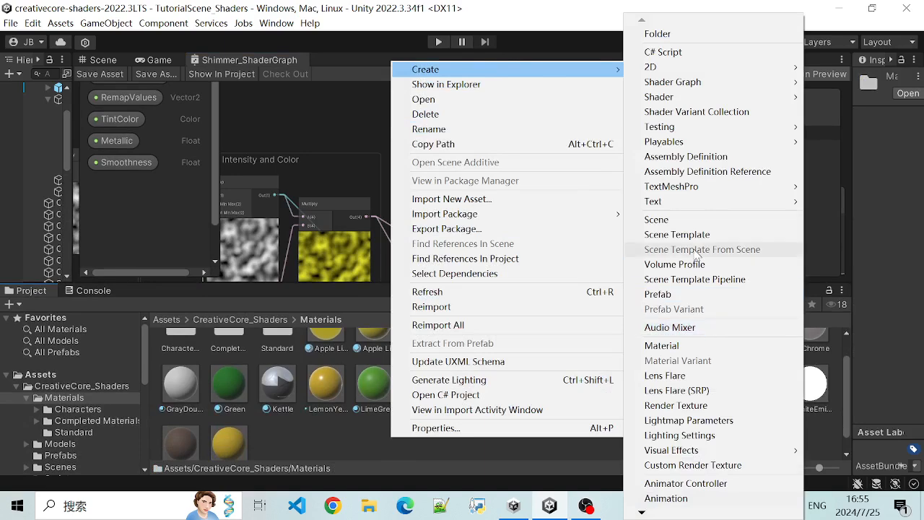
{"action": "mouse_move", "coordinate": [687, 84]}
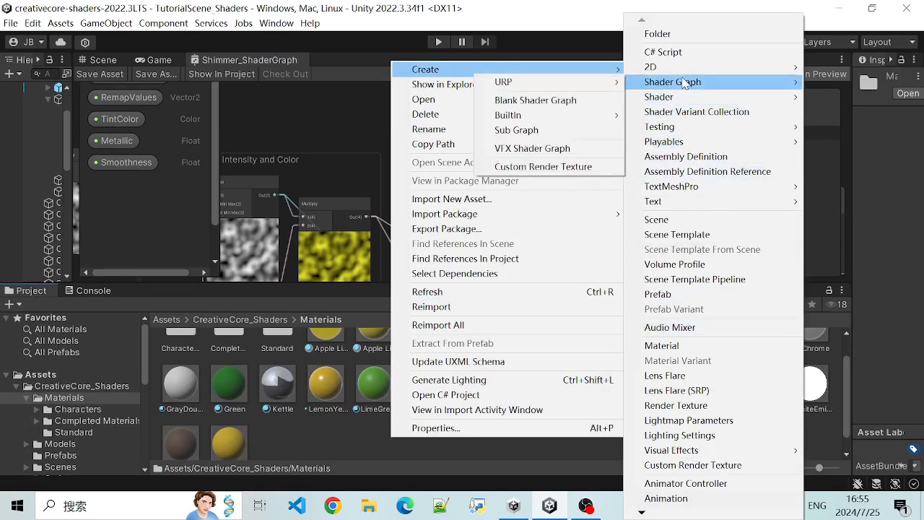
{"action": "mouse_move", "coordinate": [580, 83]}
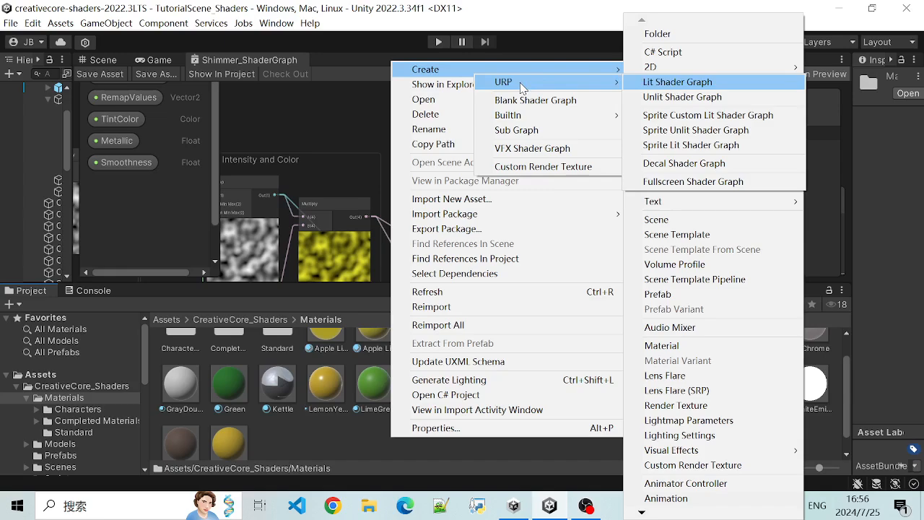
- Switch to Unity Hub, maximize its window and open the new project setup
{"action": "left_click", "coordinate": [514, 506]}
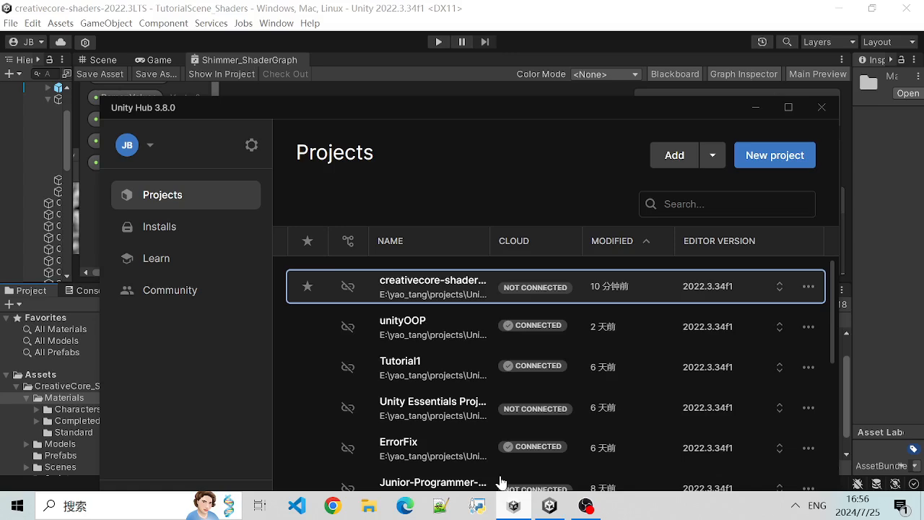
{"action": "left_click_drag", "start_coordinate": [445, 108], "coordinate": [432, 75]}
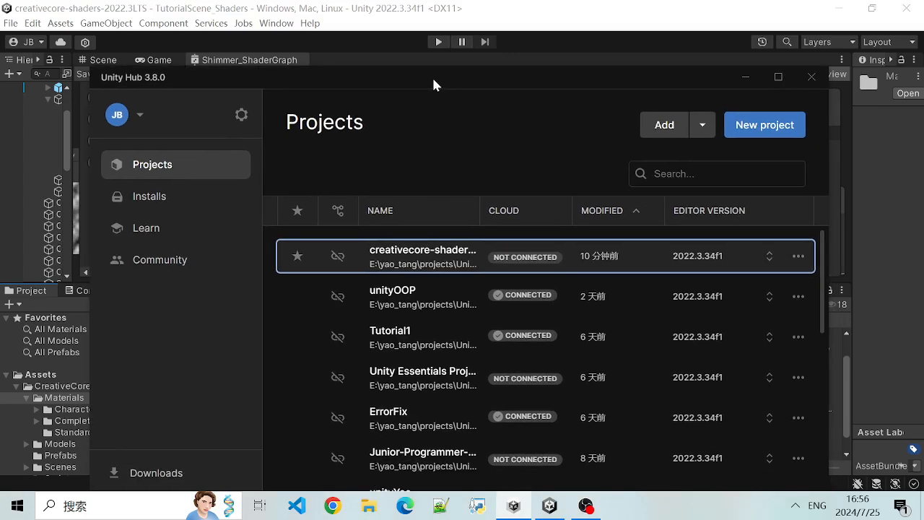
{"action": "left_click", "coordinate": [773, 78]}
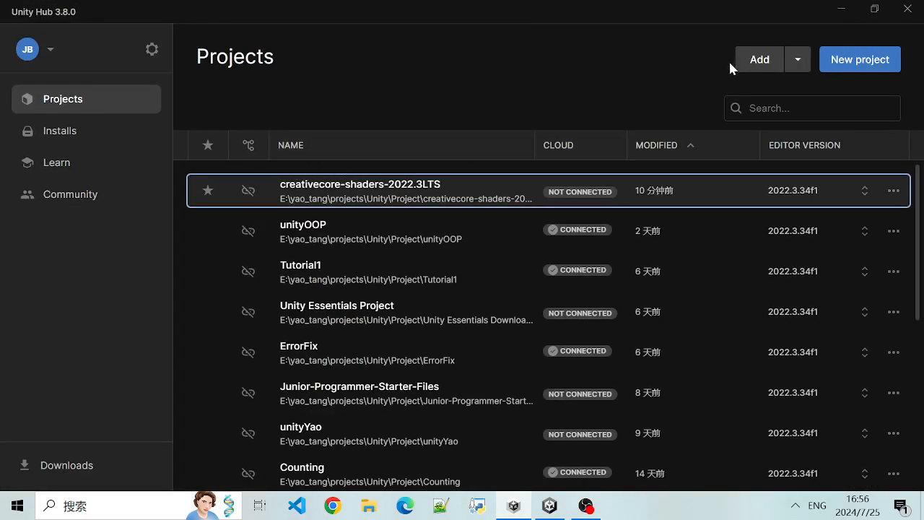
{"action": "left_click", "coordinate": [860, 60]}
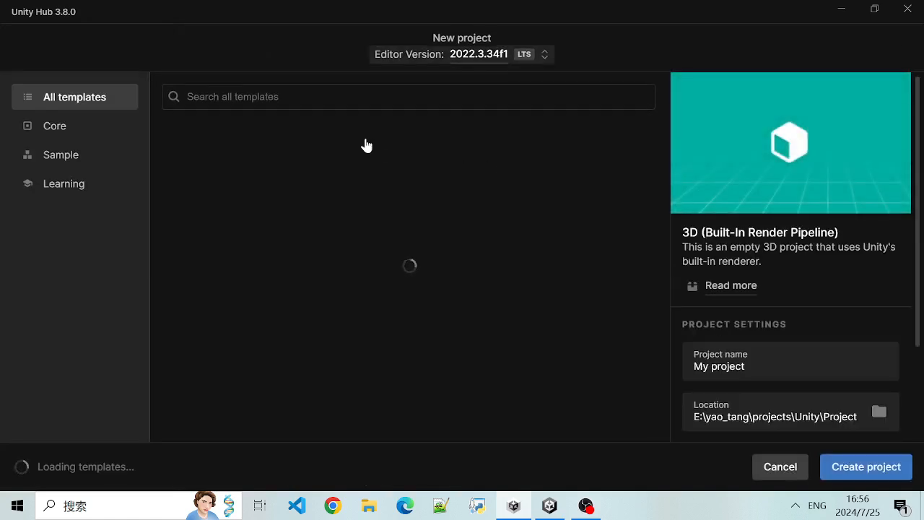
- Look through the project templates, from the Built-In Render Pipeline ones to the Universal 3D and High Definition 3D ones
{"action": "scroll", "coordinate": [282, 260], "scroll_direction": "down", "scroll_amount": 3}
{"action": "scroll", "coordinate": [303, 324], "scroll_direction": "up", "scroll_amount": 3}
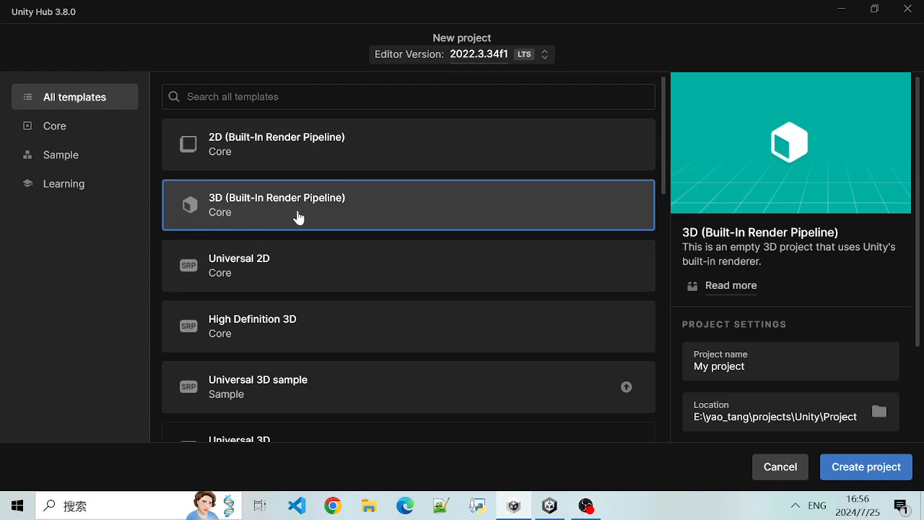
{"action": "scroll", "coordinate": [293, 231], "scroll_direction": "down", "scroll_amount": 3}
{"action": "scroll", "coordinate": [274, 210], "scroll_direction": "up", "scroll_amount": 2}
{"action": "scroll", "coordinate": [289, 209], "scroll_direction": "up", "scroll_amount": 1}
{"action": "scroll", "coordinate": [318, 241], "scroll_direction": "down", "scroll_amount": 1}
{"action": "scroll", "coordinate": [253, 291], "scroll_direction": "down", "scroll_amount": 1}
{"action": "scroll", "coordinate": [280, 246], "scroll_direction": "up", "scroll_amount": 1}
{"action": "scroll", "coordinate": [274, 288], "scroll_direction": "down", "scroll_amount": 3}
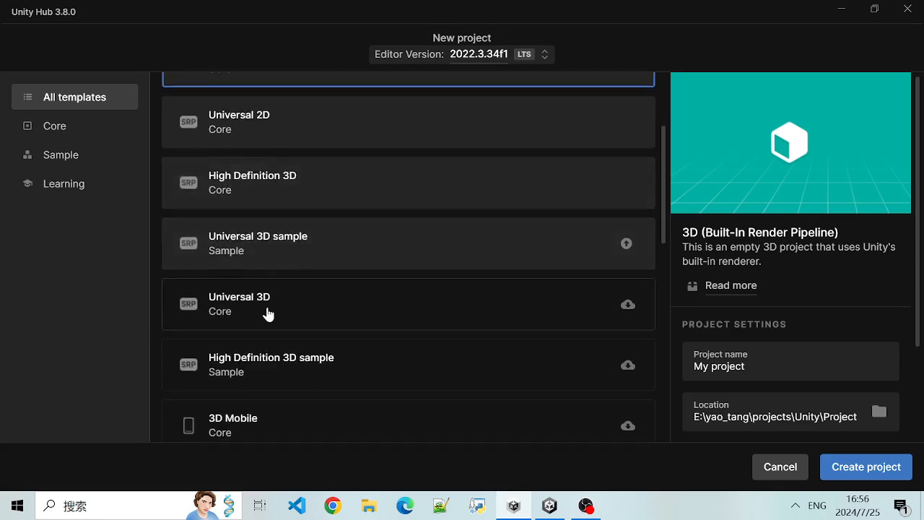
{"action": "scroll", "coordinate": [267, 312], "scroll_direction": "up", "scroll_amount": 2}
{"action": "scroll", "coordinate": [297, 291], "scroll_direction": "down", "scroll_amount": 1}
{"action": "scroll", "coordinate": [296, 249], "scroll_direction": "up", "scroll_amount": 3}
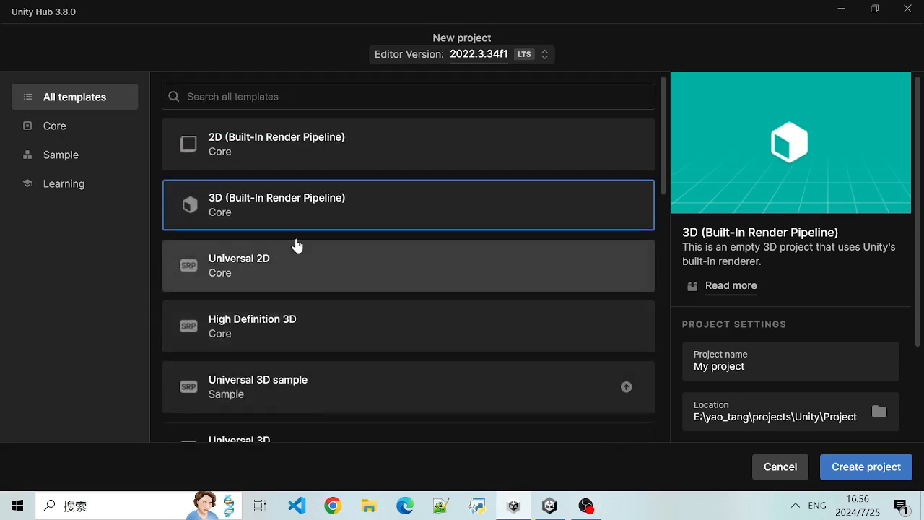
{"action": "scroll", "coordinate": [346, 334], "scroll_direction": "down", "scroll_amount": 1}
{"action": "scroll", "coordinate": [262, 324], "scroll_direction": "down", "scroll_amount": 2}
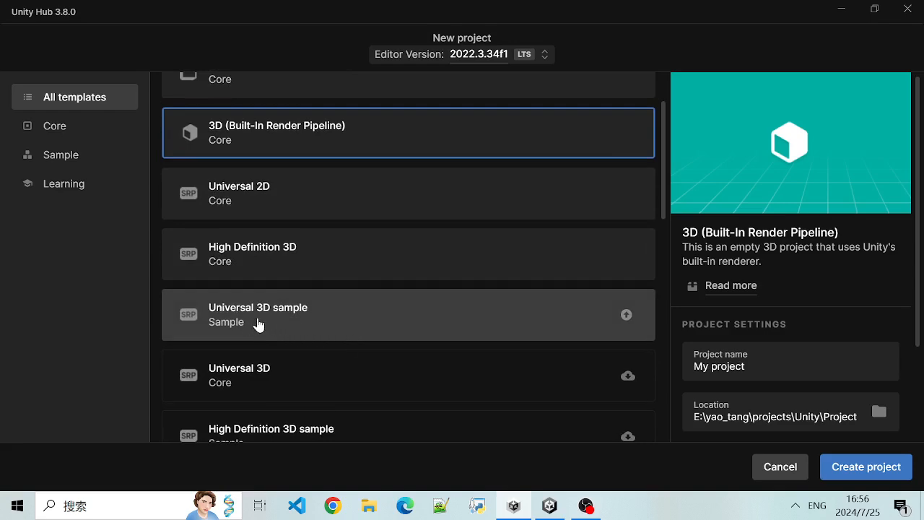
{"action": "scroll", "coordinate": [274, 267], "scroll_direction": "down", "scroll_amount": 2}
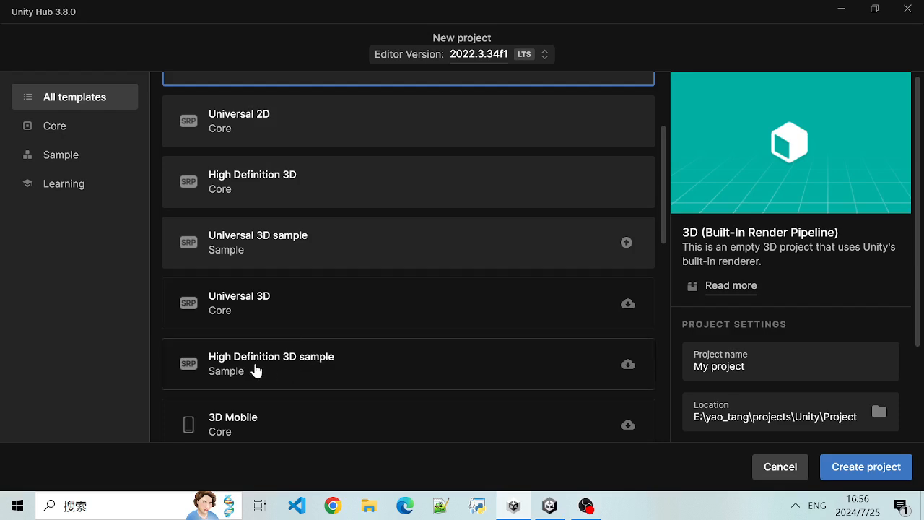
{"action": "scroll", "coordinate": [256, 369], "scroll_direction": "down", "scroll_amount": 3}
{"action": "scroll", "coordinate": [274, 262], "scroll_direction": "up", "scroll_amount": 3}
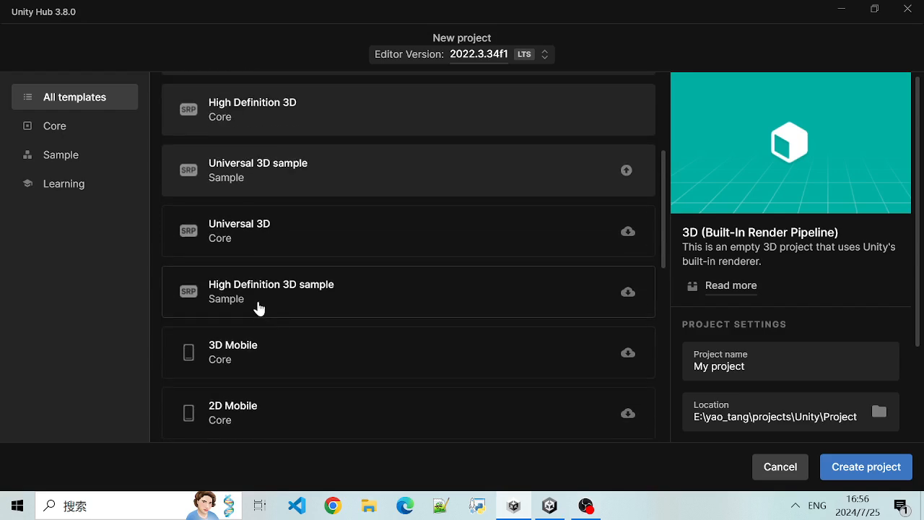
- Select the Universal 3D template and read its description of the Universal Render Pipeline
{"action": "left_click", "coordinate": [256, 316]}
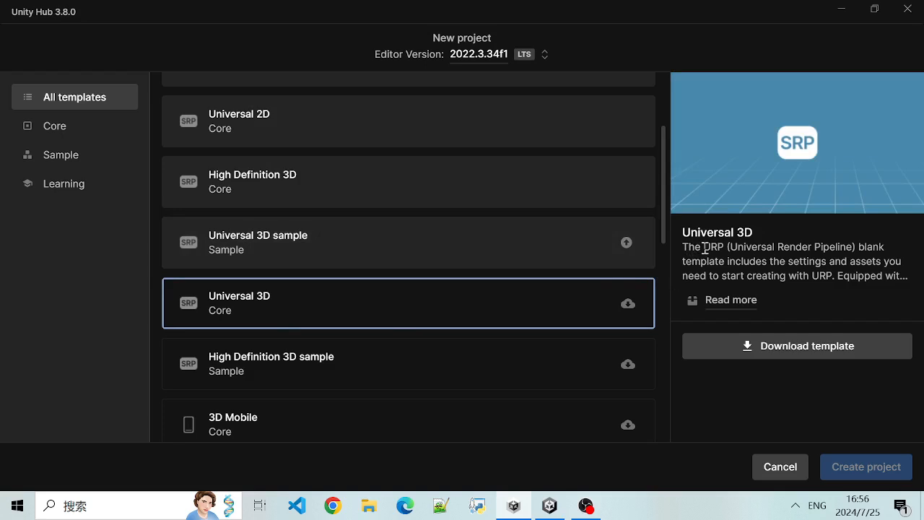
{"action": "left_click_drag", "start_coordinate": [730, 248], "coordinate": [842, 281]}
{"action": "left_click", "coordinate": [767, 243]}
{"action": "left_click", "coordinate": [841, 281]}
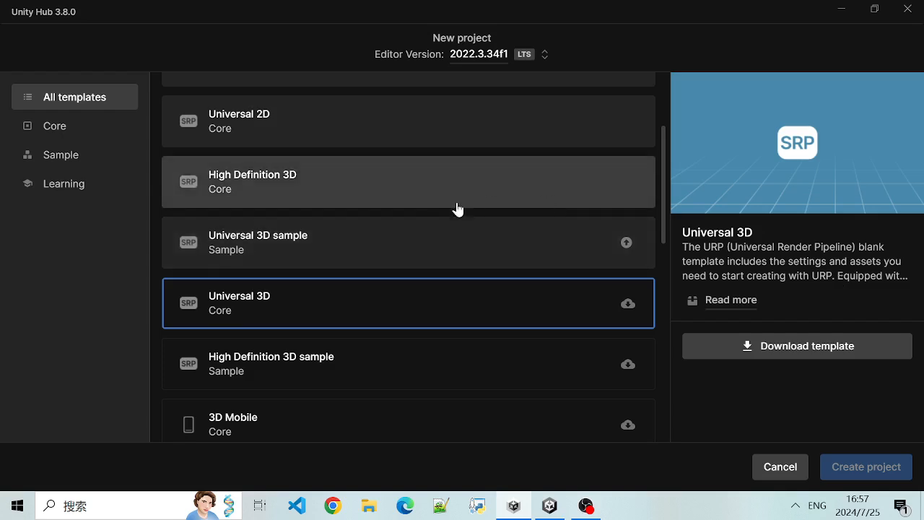
- Compare the 3D (Built-In Render Pipeline), High Definition 3D and Universal 3D templates, and close Unity Hub without creating a project
{"action": "scroll", "coordinate": [350, 252], "scroll_direction": "up", "scroll_amount": 3}
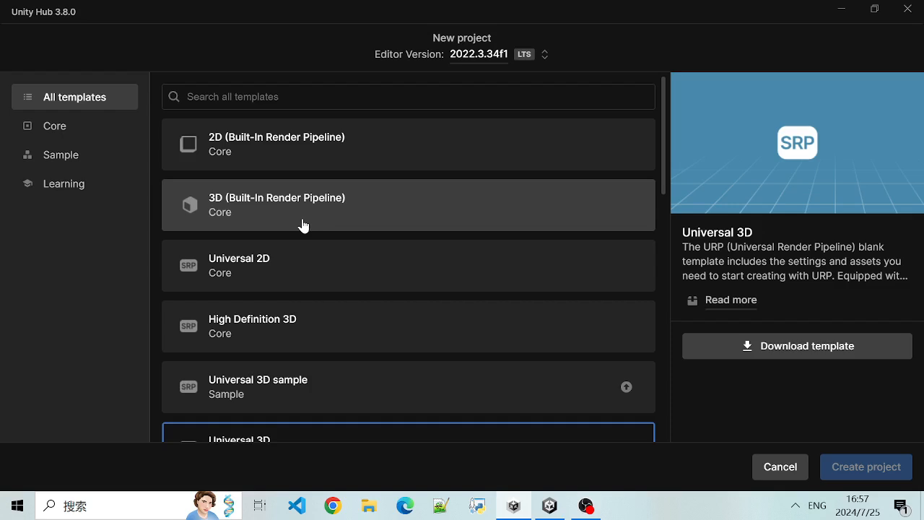
{"action": "scroll", "coordinate": [303, 226], "scroll_direction": "down", "scroll_amount": 1}
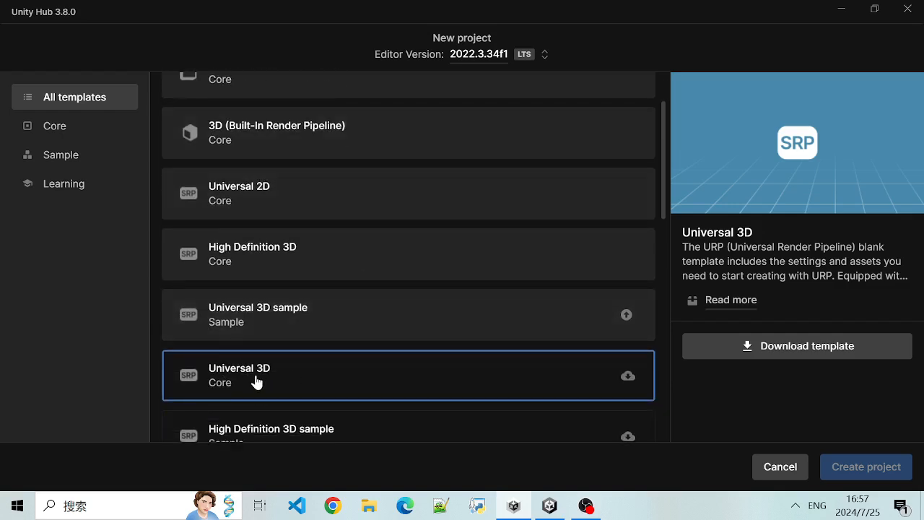
{"action": "scroll", "coordinate": [274, 361], "scroll_direction": "down", "scroll_amount": 1}
{"action": "scroll", "coordinate": [282, 316], "scroll_direction": "up", "scroll_amount": 1}
{"action": "scroll", "coordinate": [288, 325], "scroll_direction": "down", "scroll_amount": 1}
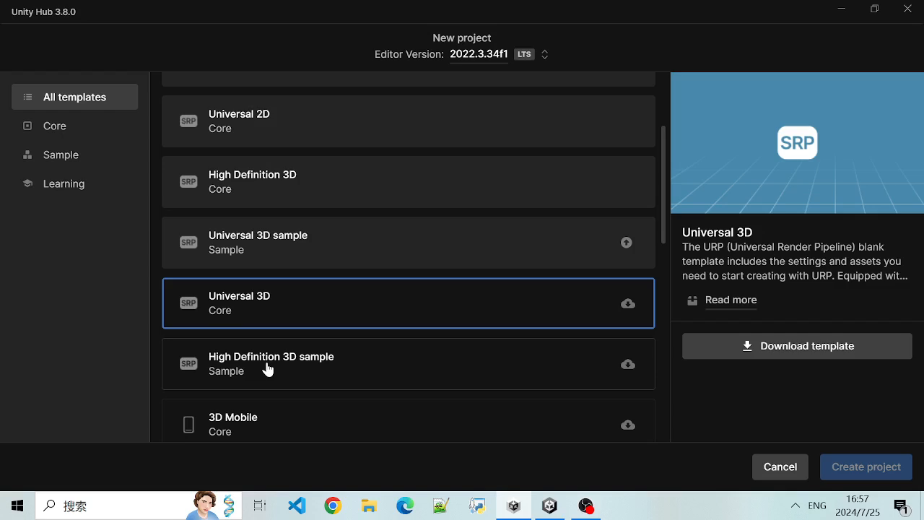
{"action": "scroll", "coordinate": [253, 292], "scroll_direction": "up", "scroll_amount": 2}
{"action": "scroll", "coordinate": [267, 339], "scroll_direction": "down", "scroll_amount": 1}
{"action": "scroll", "coordinate": [271, 379], "scroll_direction": "down", "scroll_amount": 1}
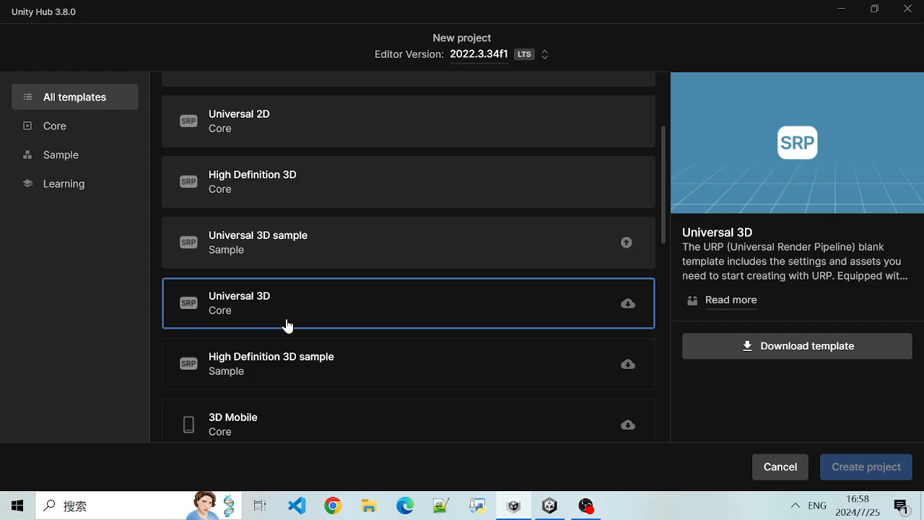
{"action": "scroll", "coordinate": [264, 217], "scroll_direction": "up", "scroll_amount": 1}
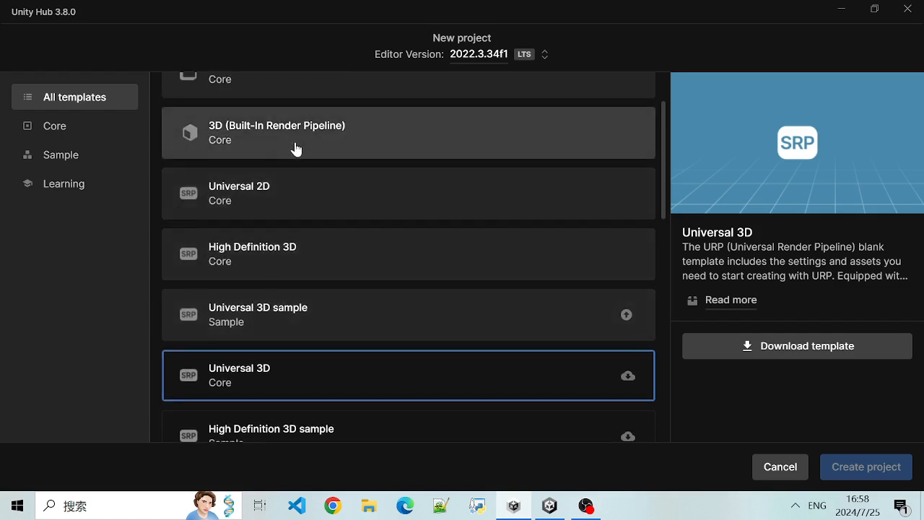
{"action": "scroll", "coordinate": [288, 158], "scroll_direction": "down", "scroll_amount": 1}
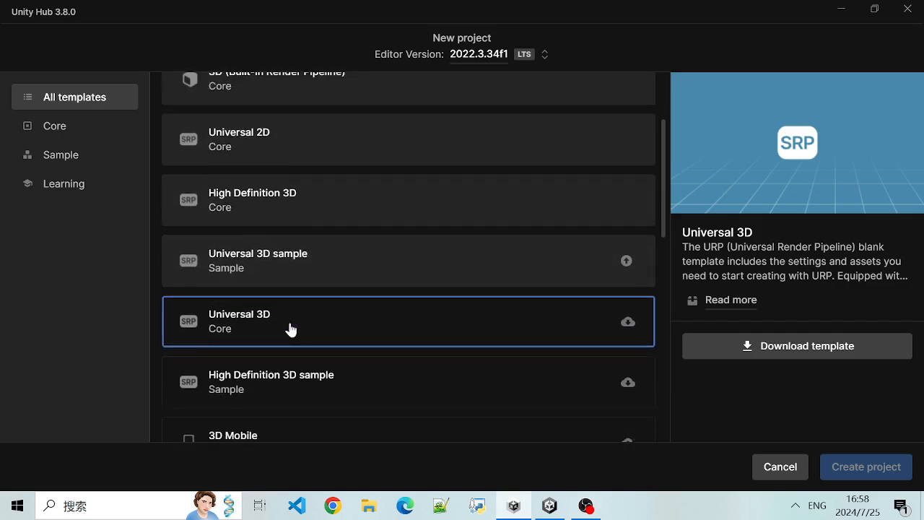
{"action": "scroll", "coordinate": [316, 119], "scroll_direction": "up", "scroll_amount": 1}
{"action": "scroll", "coordinate": [289, 371], "scroll_direction": "down", "scroll_amount": 1}
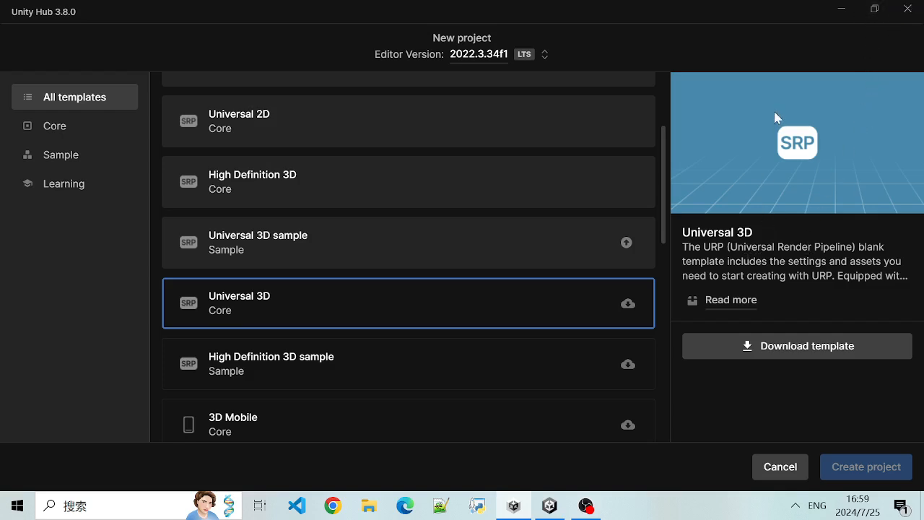
{"action": "left_click", "coordinate": [907, 9]}
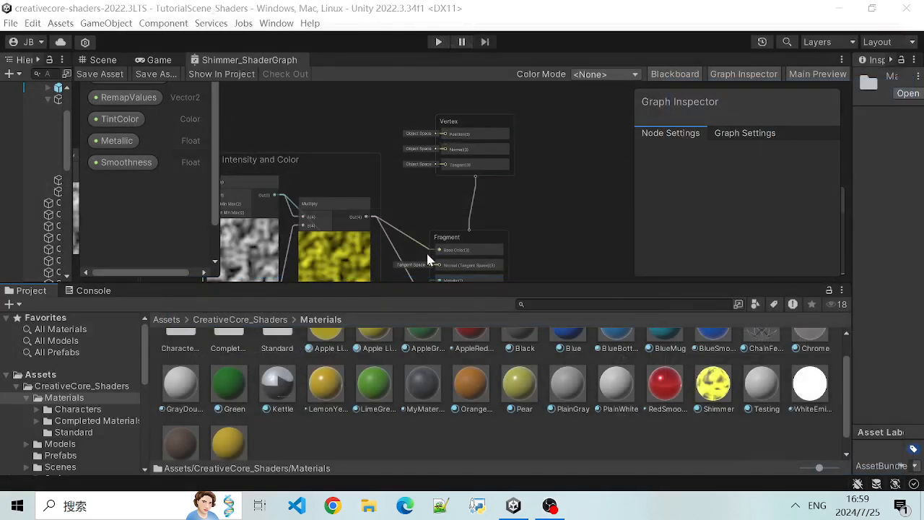
- Review the Offset and Scaling and Intensity and Color groups and their links into the Fragment block
{"action": "scroll", "coordinate": [433, 191], "scroll_direction": "up", "scroll_amount": 3}
{"action": "middle_click_drag", "start_coordinate": [308, 118], "coordinate": [561, 168]}
{"action": "scroll", "coordinate": [449, 145], "scroll_direction": "down", "scroll_amount": 3}
{"action": "middle_click_drag", "start_coordinate": [364, 135], "coordinate": [421, 119]}
{"action": "scroll", "coordinate": [422, 119], "scroll_direction": "down", "scroll_amount": 2}
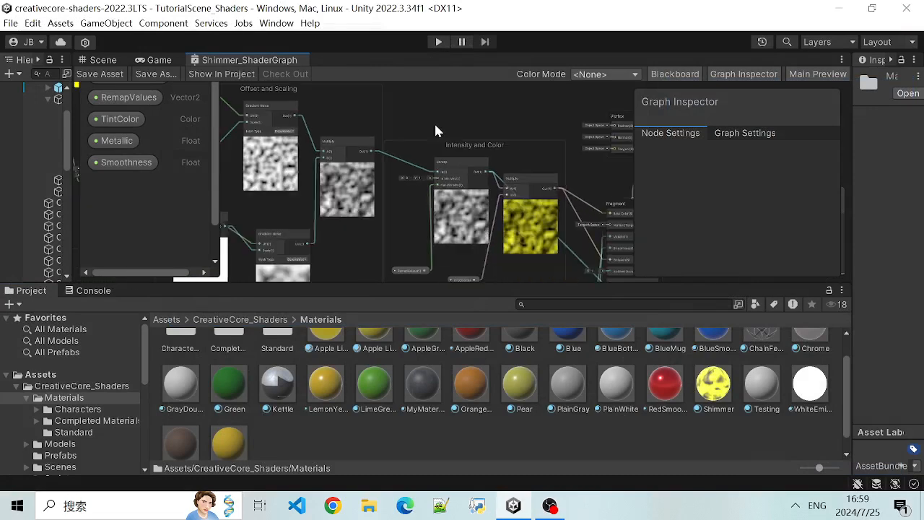
{"action": "middle_click_drag", "start_coordinate": [480, 117], "coordinate": [319, 124]}
{"action": "scroll", "coordinate": [438, 187], "scroll_direction": "up", "scroll_amount": 4}
{"action": "scroll", "coordinate": [457, 194], "scroll_direction": "down", "scroll_amount": 1}
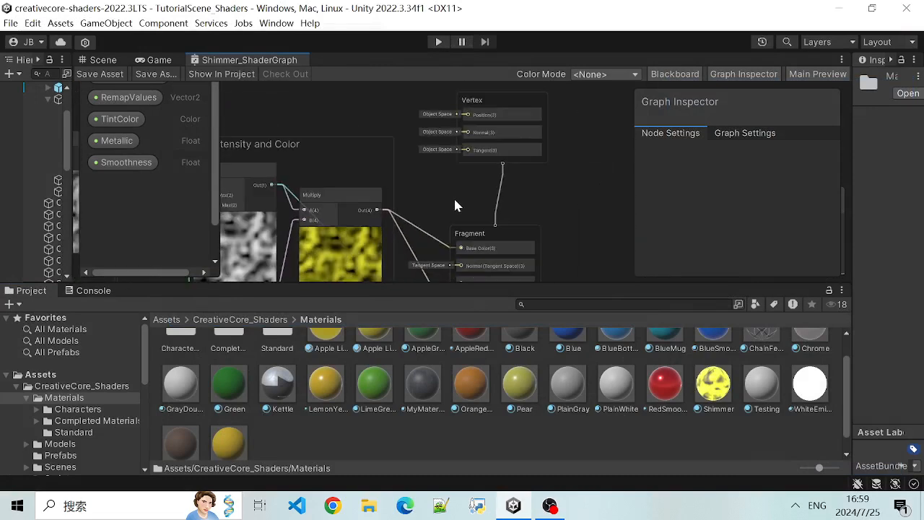
{"action": "scroll", "coordinate": [430, 180], "scroll_direction": "down", "scroll_amount": 2}
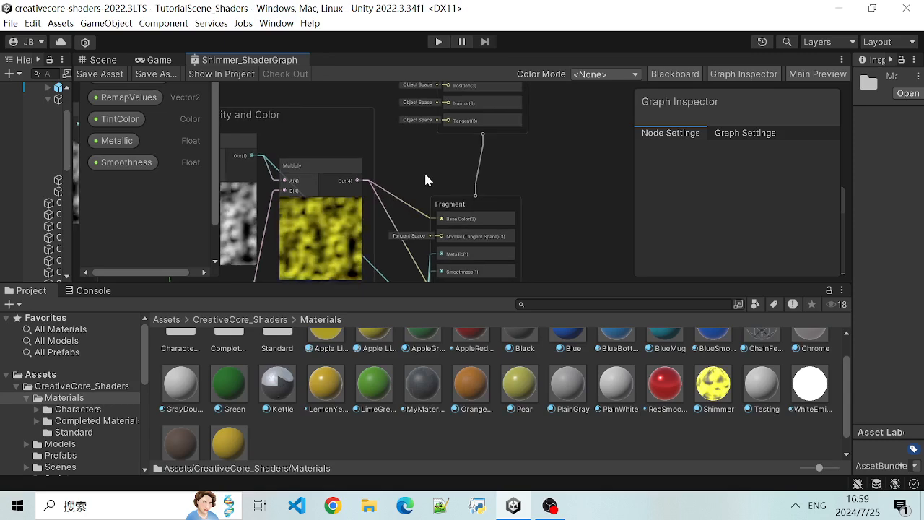
- Create a URP Lit Shader Graph asset in the Materials folder
{"action": "right_click", "coordinate": [365, 439]}
{"action": "mouse_move", "coordinate": [491, 77]}
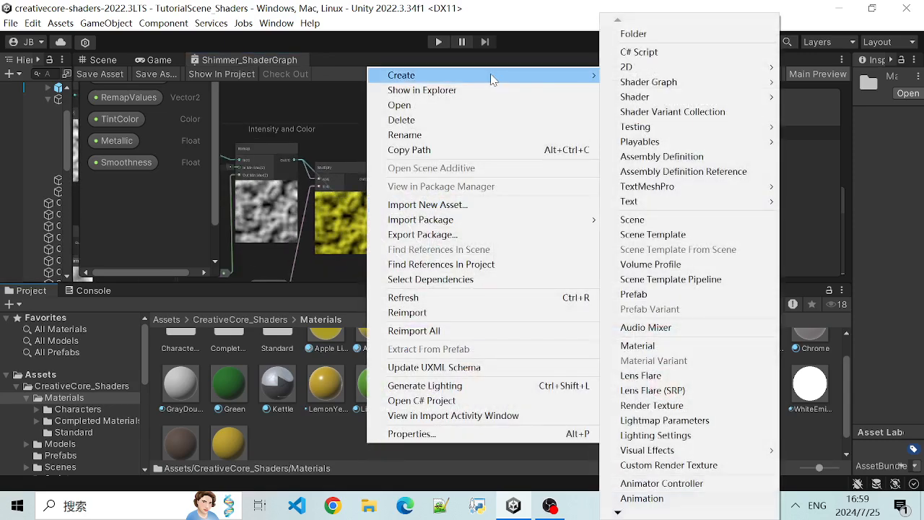
{"action": "mouse_move", "coordinate": [676, 85]}
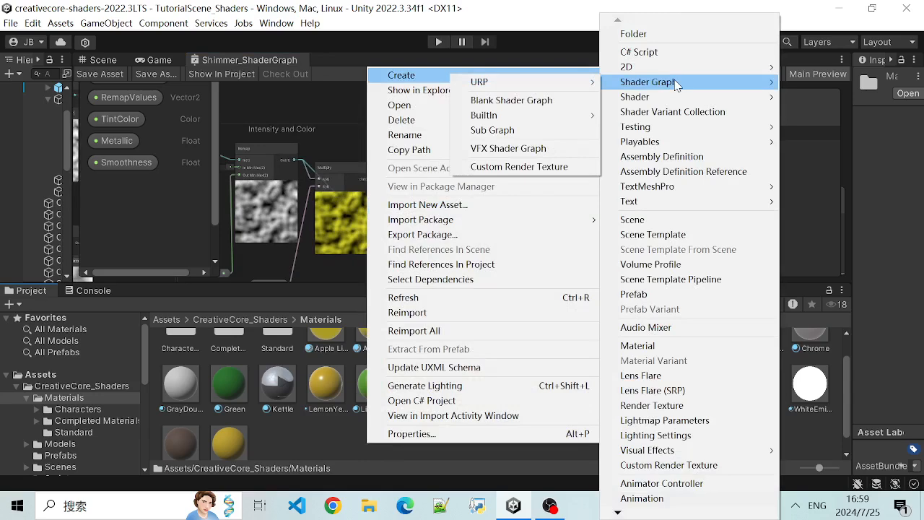
{"action": "mouse_move", "coordinate": [589, 83]}
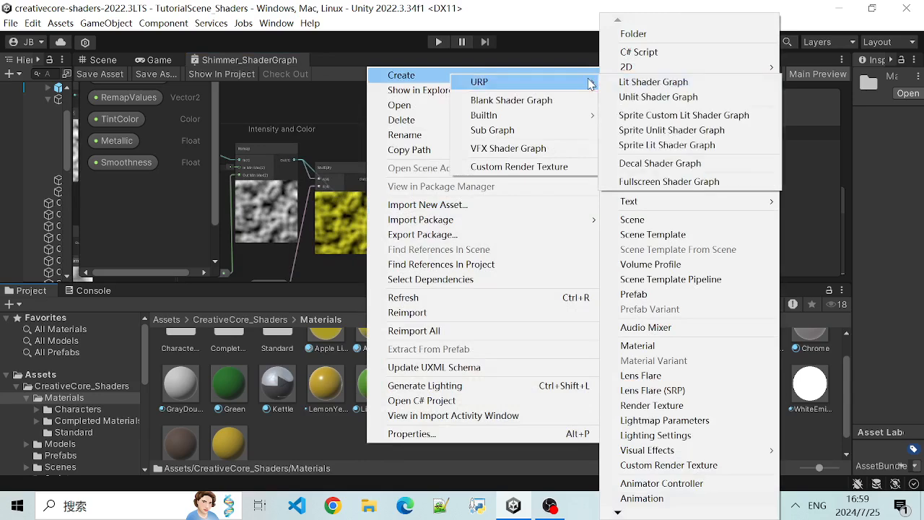
{"action": "left_click", "coordinate": [643, 86]}
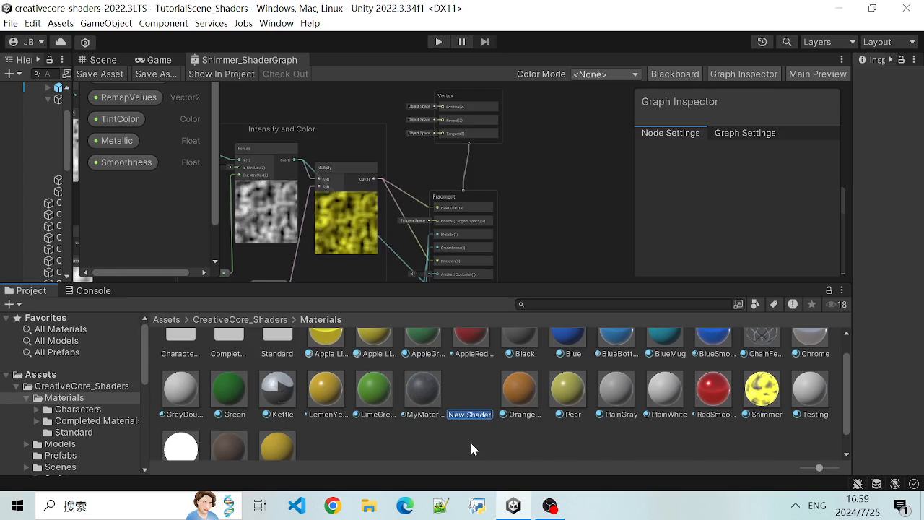
- Name the new shader graph asset TestShaderGraph
{"action": "type", "text": "MyS"}
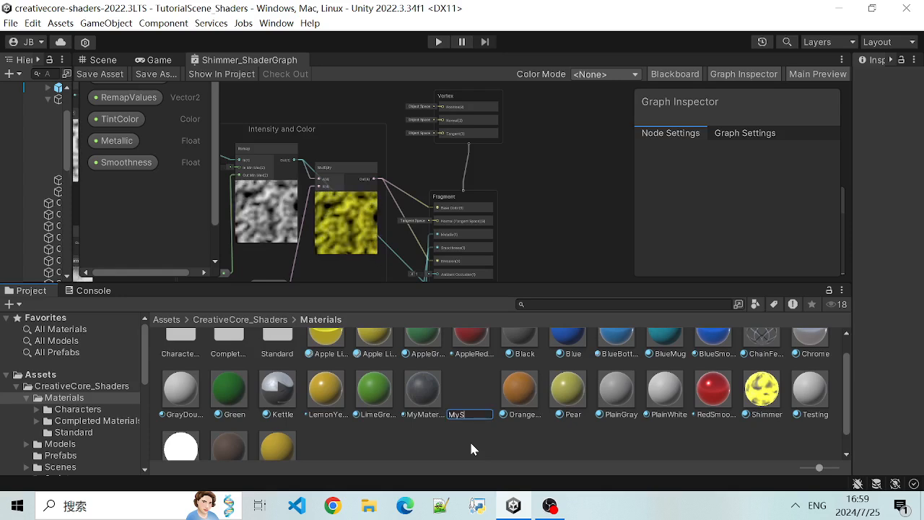
{"action": "type", "text": "haderGraph"}
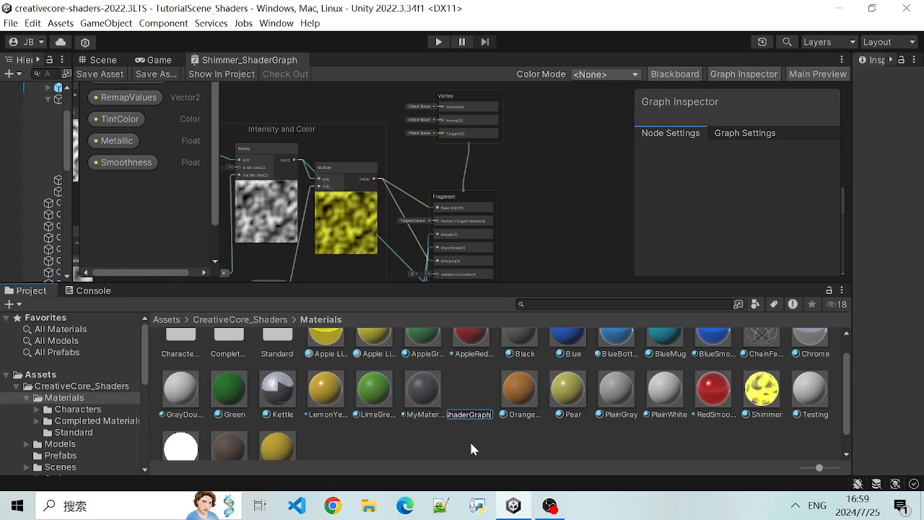
{"action": "key", "text": "BackSpace"}
{"action": "key", "text": "BackSpace"}
{"action": "key", "text": "BackSpace"}
{"action": "key", "text": "BackSpace"}
{"action": "key", "text": "BackSpace"}
{"action": "key", "text": "BackSpace"}
{"action": "key", "text": "BackSpace"}
{"action": "key", "text": "BackSpace"}
{"action": "key", "text": "BackSpace"}
{"action": "key", "text": "BackSpace"}
{"action": "type", "text": "Tst"}
{"action": "key", "text": "BackSpace"}
{"action": "key", "text": "BackSpace"}
{"action": "key", "text": "BackSpace"}
{"action": "key", "text": "BackSpace"}
{"action": "key", "text": "BackSpace"}
{"action": "type", "text": "TestShaderGraph"}
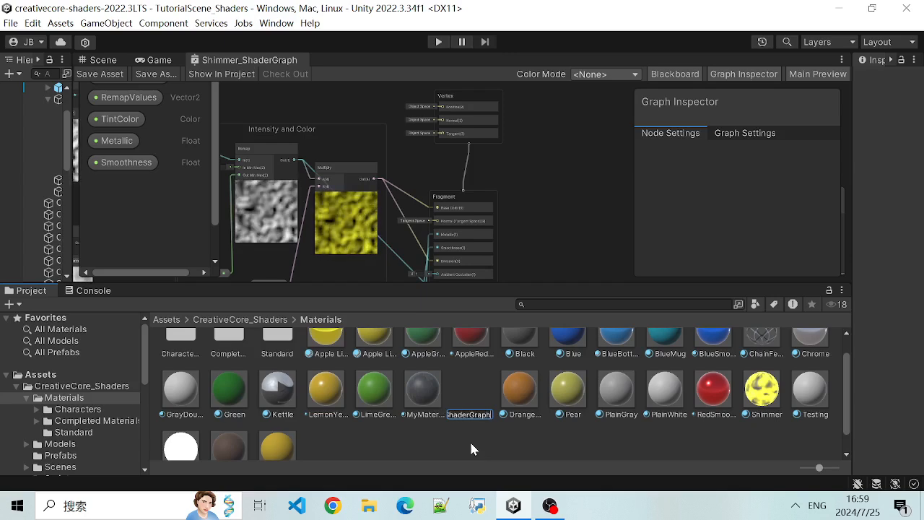
{"action": "key", "text": "Return"}
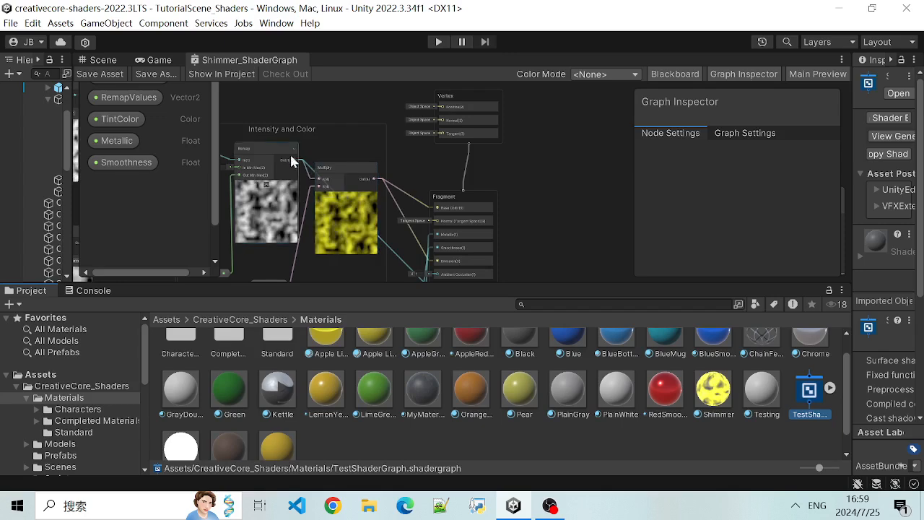
- Open the TestShaderGraph asset for editing in its own Shader Graph window
{"action": "left_click", "coordinate": [784, 450]}
{"action": "left_click", "coordinate": [808, 391]}
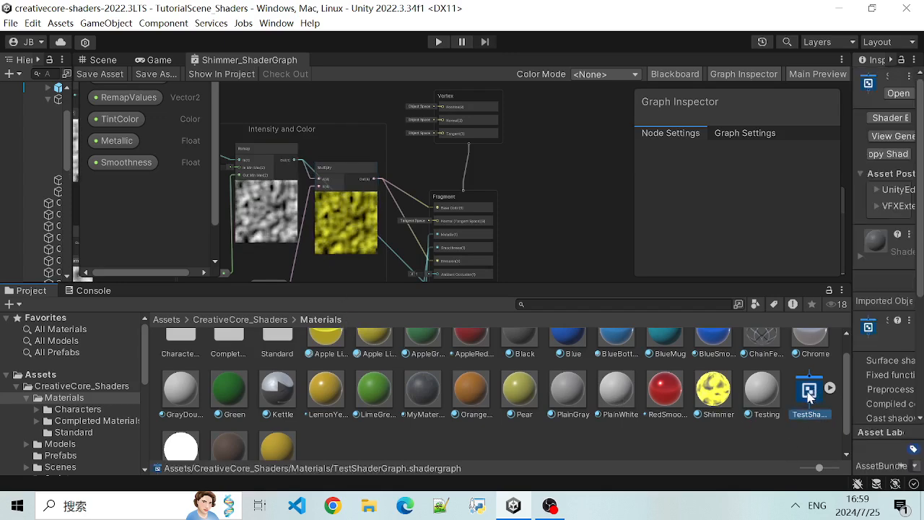
{"action": "double_click", "coordinate": [808, 391]}
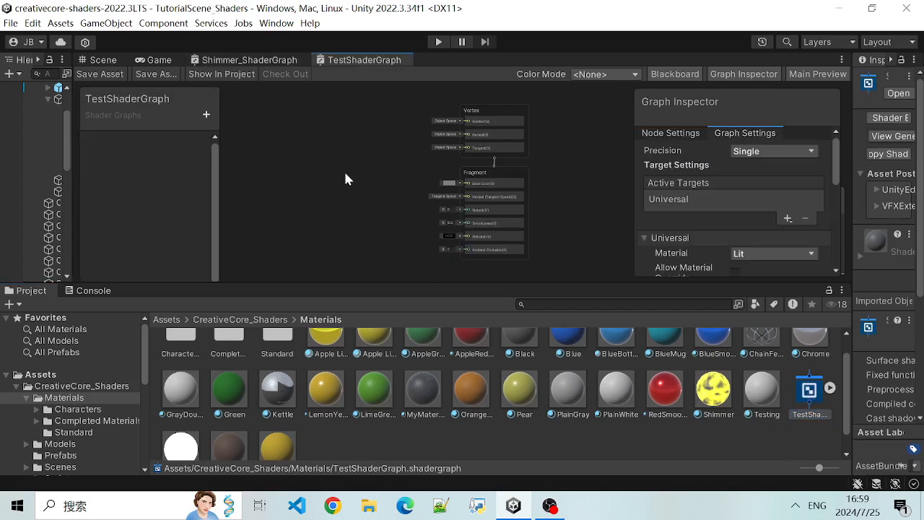
- Enlarge the graph workspace downward over the Project area to make room for the Vertex and Fragment blocks
{"action": "scroll", "coordinate": [325, 177], "scroll_direction": "up", "scroll_amount": 4}
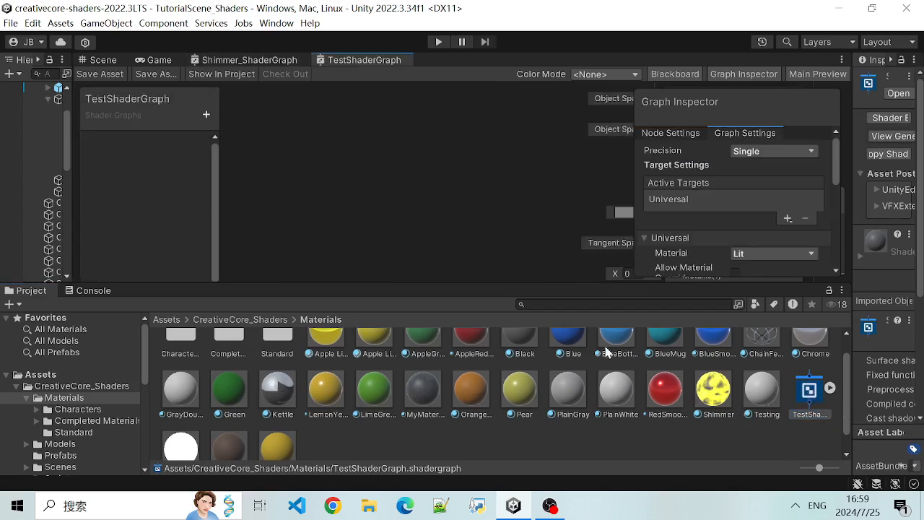
{"action": "scroll", "coordinate": [648, 352], "scroll_direction": "down", "scroll_amount": 1}
{"action": "scroll", "coordinate": [369, 419], "scroll_direction": "up", "scroll_amount": 2}
{"action": "scroll", "coordinate": [355, 208], "scroll_direction": "down", "scroll_amount": 5}
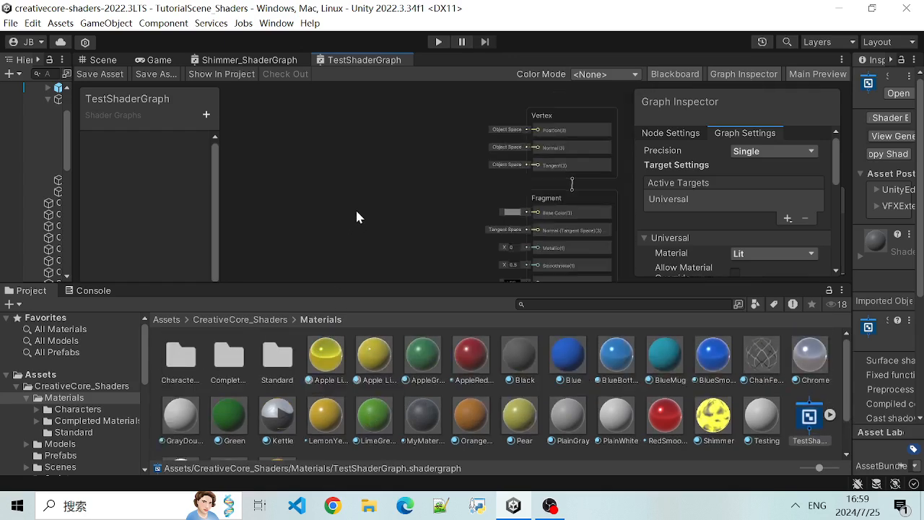
{"action": "scroll", "coordinate": [342, 208], "scroll_direction": "up", "scroll_amount": 2}
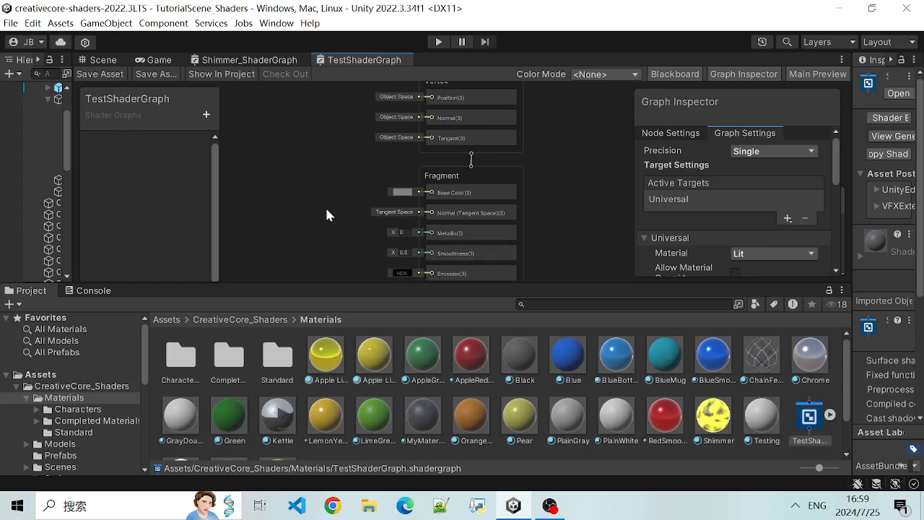
{"action": "scroll", "coordinate": [322, 187], "scroll_direction": "up", "scroll_amount": 3}
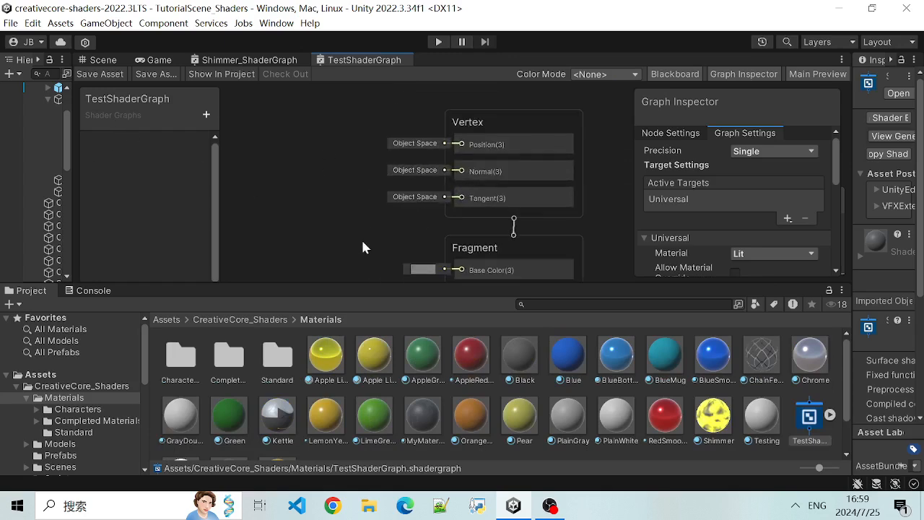
{"action": "middle_click_drag", "start_coordinate": [363, 247], "coordinate": [298, 210]}
{"action": "left_click", "coordinate": [431, 207]}
{"action": "scroll", "coordinate": [563, 185], "scroll_direction": "up", "scroll_amount": 3}
{"action": "scroll", "coordinate": [563, 185], "scroll_direction": "down", "scroll_amount": 3}
{"action": "left_click_drag", "start_coordinate": [531, 284], "coordinate": [521, 426]}
- Examine the default Vertex and Fragment blocks of the graph, including the Vertex inputs Position, Normal and Tangent
{"action": "scroll", "coordinate": [523, 214], "scroll_direction": "down", "scroll_amount": 1}
{"action": "scroll", "coordinate": [521, 210], "scroll_direction": "up", "scroll_amount": 2}
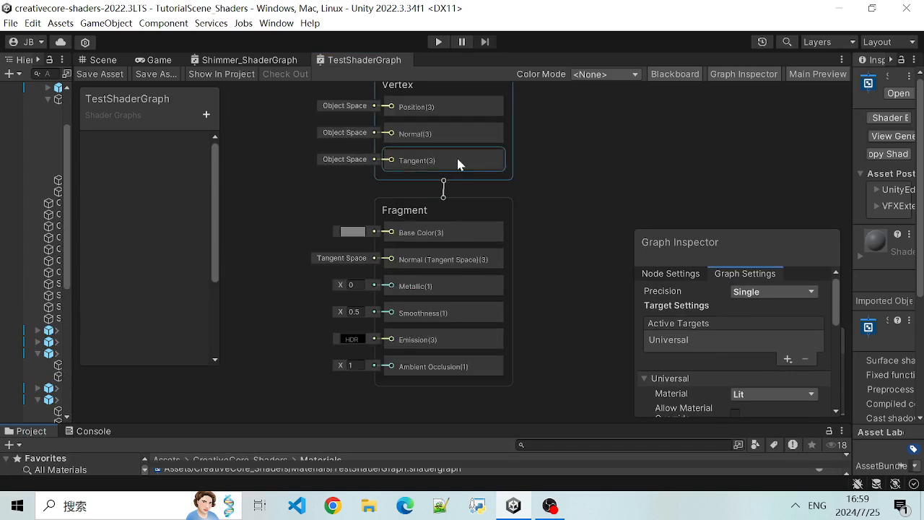
{"action": "scroll", "coordinate": [459, 161], "scroll_direction": "down", "scroll_amount": 1}
{"action": "middle_click_drag", "start_coordinate": [530, 174], "coordinate": [540, 211]}
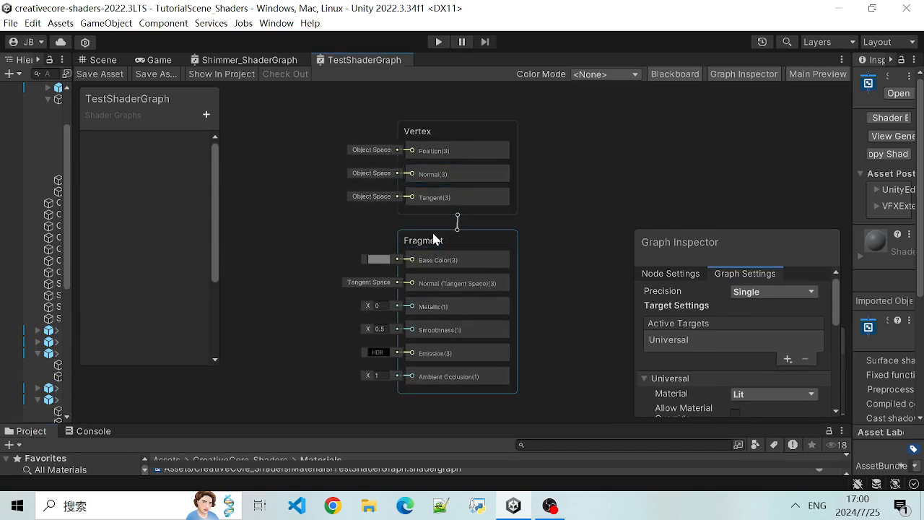
{"action": "middle_click_drag", "start_coordinate": [345, 235], "coordinate": [357, 227]}
{"action": "scroll", "coordinate": [357, 214], "scroll_direction": "up", "scroll_amount": 1}
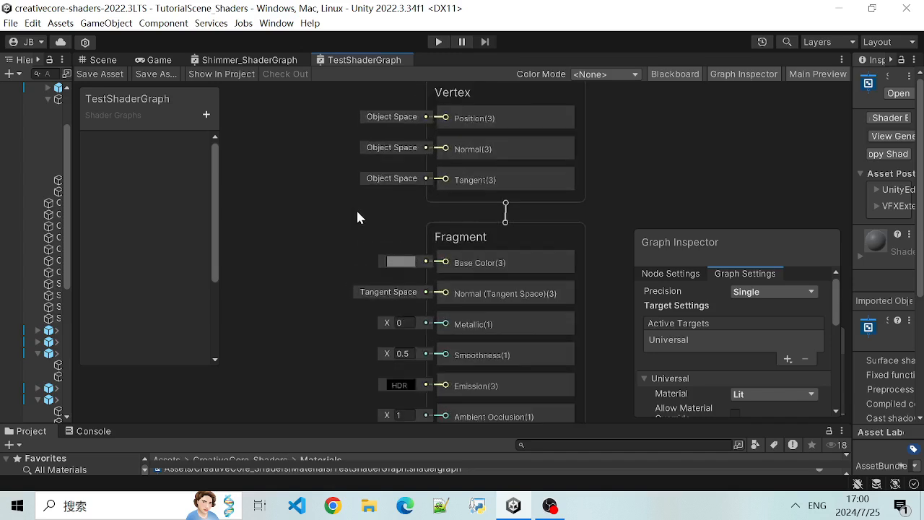
{"action": "scroll", "coordinate": [344, 210], "scroll_direction": "down", "scroll_amount": 1}
{"action": "scroll", "coordinate": [331, 235], "scroll_direction": "up", "scroll_amount": 1}
{"action": "scroll", "coordinate": [329, 237], "scroll_direction": "up", "scroll_amount": 1}
{"action": "scroll", "coordinate": [329, 235], "scroll_direction": "down", "scroll_amount": 1}
{"action": "middle_click_drag", "start_coordinate": [337, 238], "coordinate": [311, 234]}
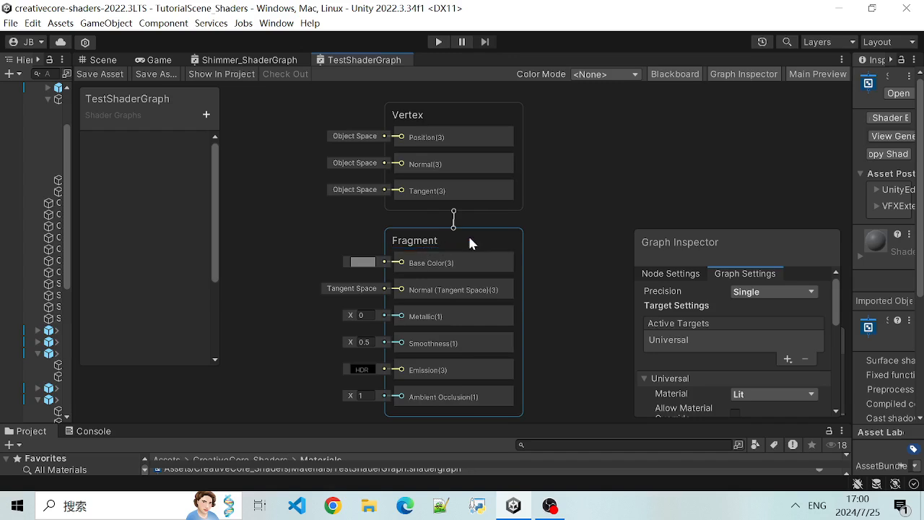
{"action": "scroll", "coordinate": [516, 222], "scroll_direction": "up", "scroll_amount": 2}
{"action": "scroll", "coordinate": [337, 226], "scroll_direction": "down", "scroll_amount": 4}
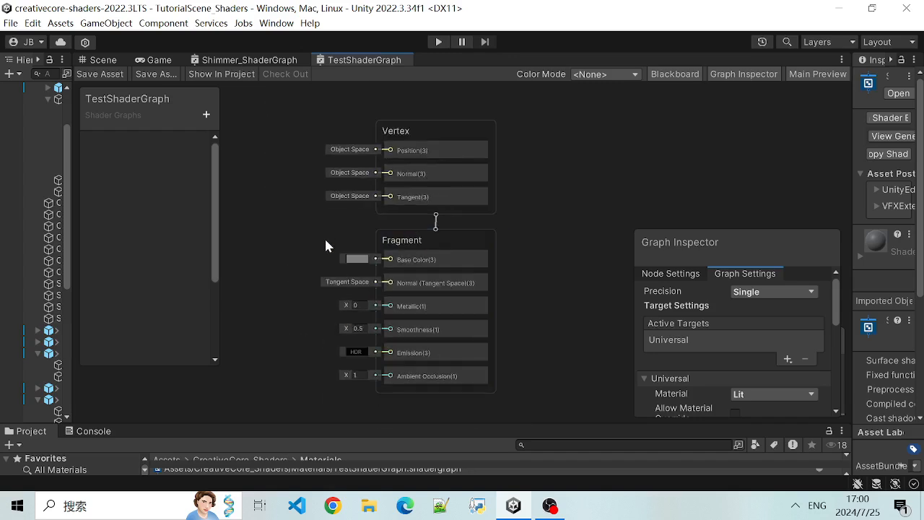
{"action": "middle_click_drag", "start_coordinate": [320, 242], "coordinate": [439, 227]}
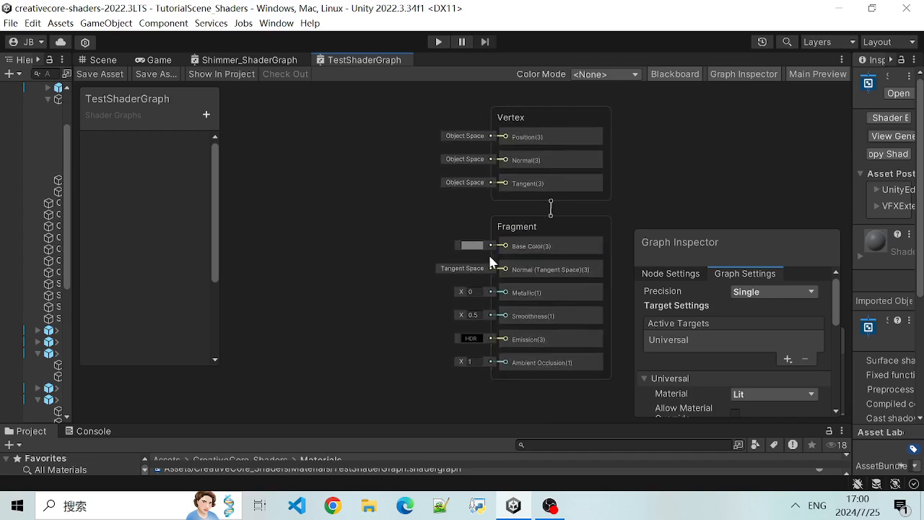
{"action": "scroll", "coordinate": [429, 233], "scroll_direction": "up", "scroll_amount": 3}
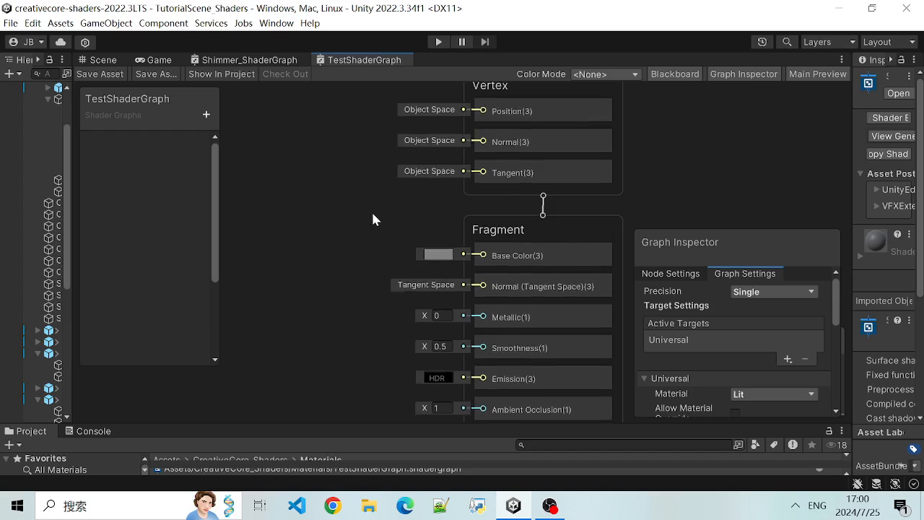
{"action": "middle_click_drag", "start_coordinate": [372, 213], "coordinate": [366, 229]}
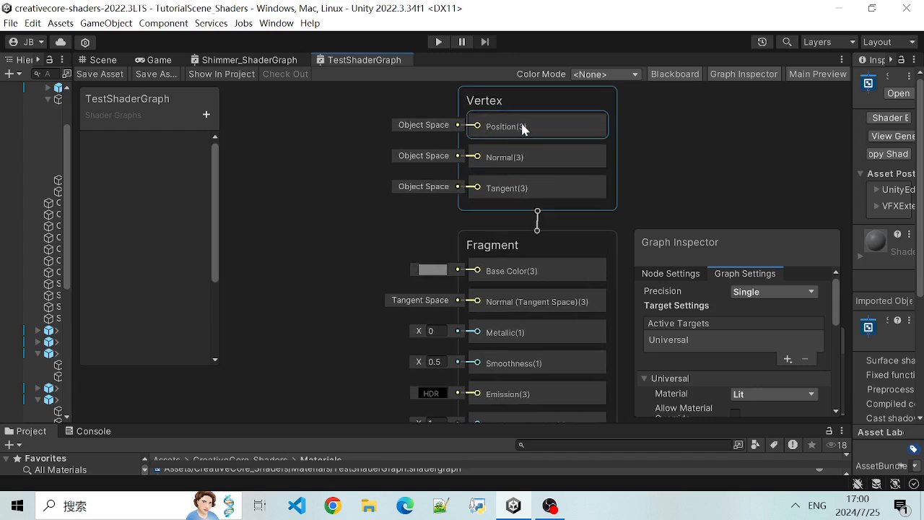
- Review the Fragment block's inputs from Base Color through Metallic, Smoothness and Emission to Ambient Occlusion
{"action": "middle_click_drag", "start_coordinate": [388, 249], "coordinate": [379, 207]}
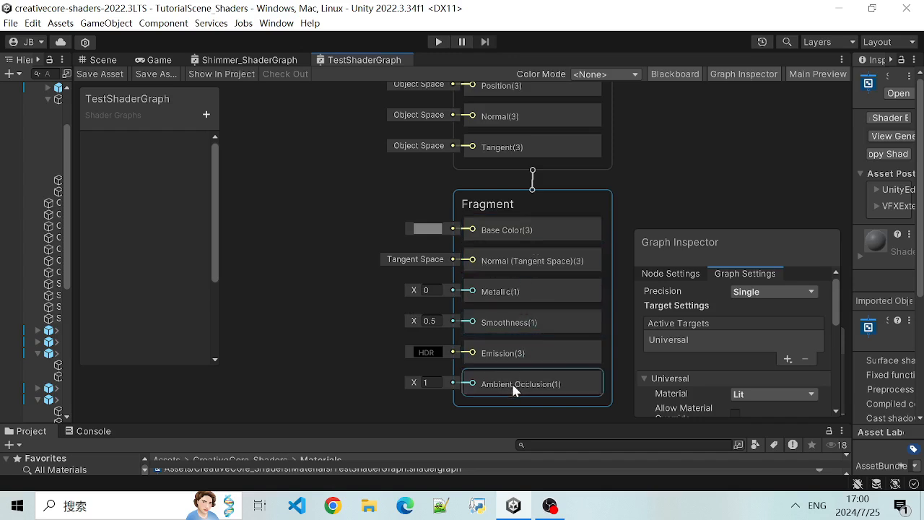
{"action": "scroll", "coordinate": [359, 284], "scroll_direction": "up", "scroll_amount": 3}
{"action": "scroll", "coordinate": [359, 283], "scroll_direction": "down", "scroll_amount": 3}
{"action": "scroll", "coordinate": [333, 192], "scroll_direction": "down", "scroll_amount": 2}
{"action": "middle_click_drag", "start_coordinate": [326, 180], "coordinate": [369, 215]}
{"action": "scroll", "coordinate": [369, 214], "scroll_direction": "up", "scroll_amount": 1}
{"action": "scroll", "coordinate": [368, 214], "scroll_direction": "down", "scroll_amount": 1}
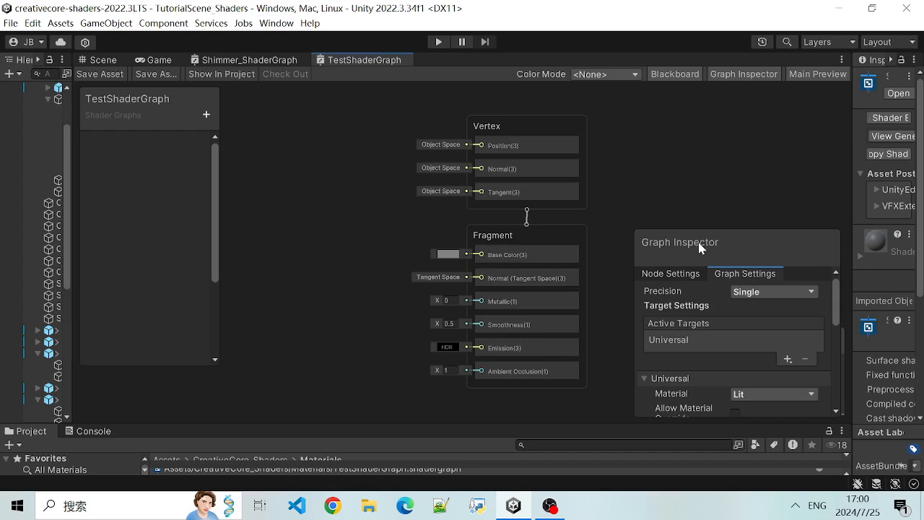
- Select the Vertex block and the Fragment block in turn and examine each one's node settings and inputs
{"action": "left_click", "coordinate": [506, 120]}
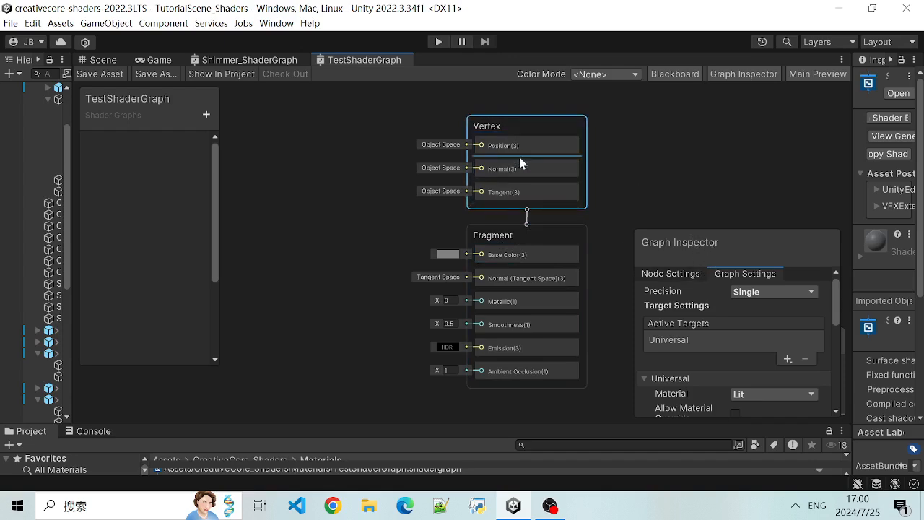
{"action": "left_click", "coordinate": [647, 276]}
{"action": "left_click", "coordinate": [491, 242]}
{"action": "scroll", "coordinate": [649, 193], "scroll_direction": "down", "scroll_amount": 2}
{"action": "scroll", "coordinate": [650, 197], "scroll_direction": "down", "scroll_amount": 3}
{"action": "scroll", "coordinate": [649, 197], "scroll_direction": "up", "scroll_amount": 5}
{"action": "scroll", "coordinate": [646, 196], "scroll_direction": "down", "scroll_amount": 2}
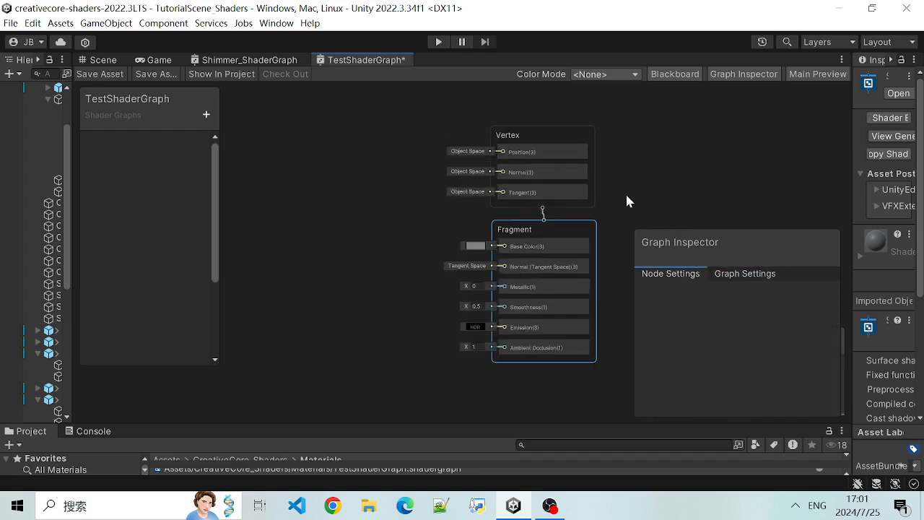
{"action": "scroll", "coordinate": [625, 197], "scroll_direction": "up", "scroll_amount": 2}
{"action": "scroll", "coordinate": [590, 190], "scroll_direction": "down", "scroll_amount": 1}
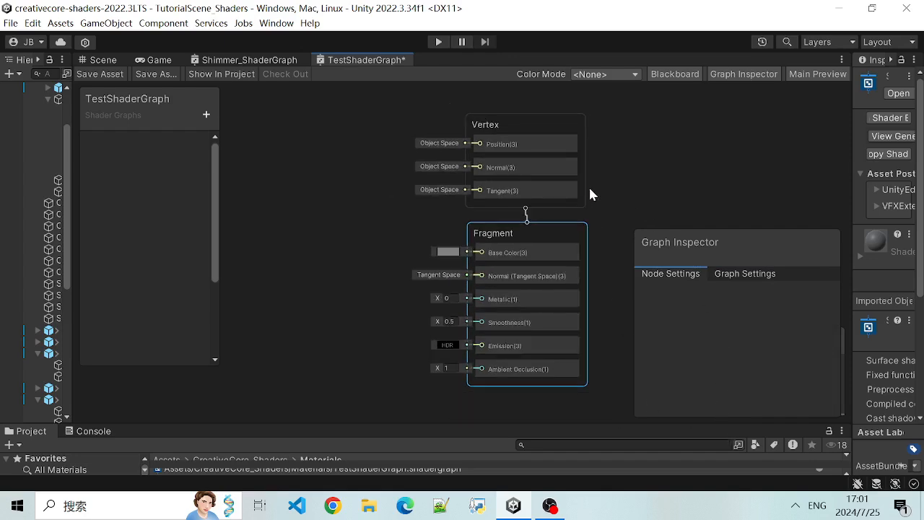
{"action": "scroll", "coordinate": [373, 209], "scroll_direction": "down", "scroll_amount": 2}
{"action": "scroll", "coordinate": [663, 202], "scroll_direction": "up", "scroll_amount": 3}
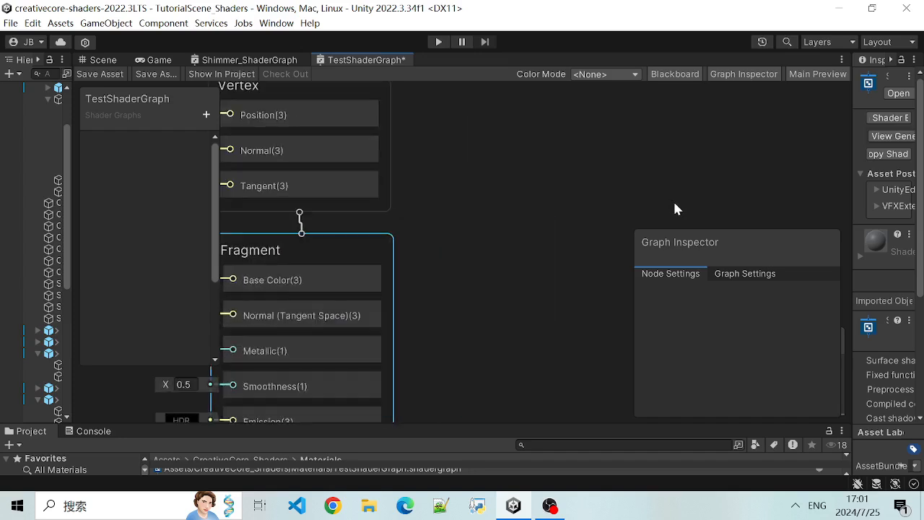
- Reposition the Graph Inspector higher in the graph workspace and place the Main Preview beneath it
{"action": "scroll", "coordinate": [674, 207], "scroll_direction": "down", "scroll_amount": 2}
{"action": "left_click_drag", "start_coordinate": [714, 243], "coordinate": [691, 119]}
{"action": "left_click_drag", "start_coordinate": [787, 334], "coordinate": [729, 313]}
{"action": "left_click_drag", "start_coordinate": [683, 113], "coordinate": [707, 111]}
{"action": "left_click_drag", "start_coordinate": [728, 329], "coordinate": [719, 331]}
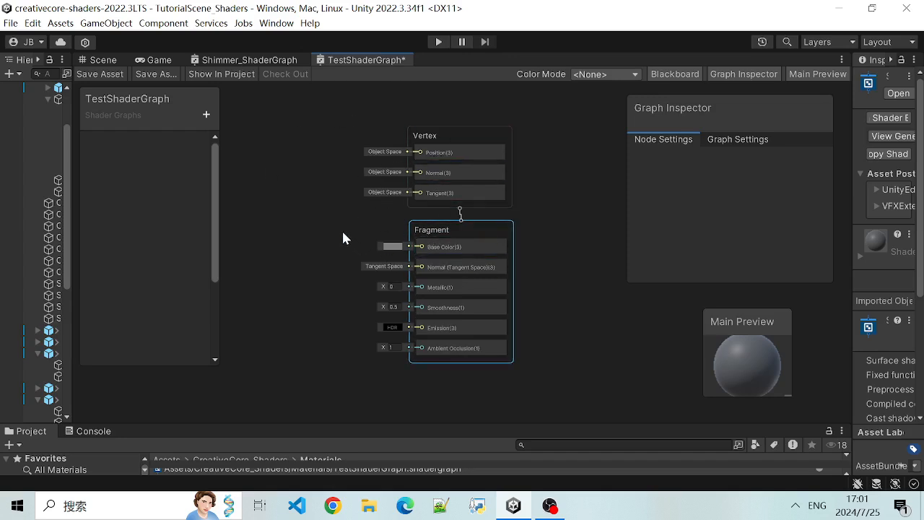
- Make room beside the Vertex and Fragment blocks and search the Create Node list for "Fil"
{"action": "scroll", "coordinate": [326, 239], "scroll_direction": "down", "scroll_amount": 2}
{"action": "middle_click_drag", "start_coordinate": [325, 239], "coordinate": [403, 251]}
{"action": "scroll", "coordinate": [433, 257], "scroll_direction": "up", "scroll_amount": 1}
{"action": "right_click", "coordinate": [319, 156]}
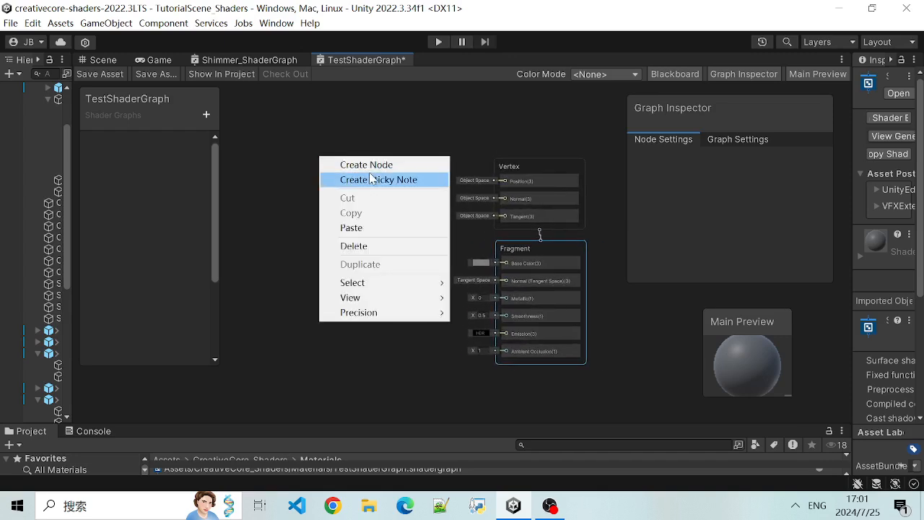
{"action": "left_click", "coordinate": [356, 147]}
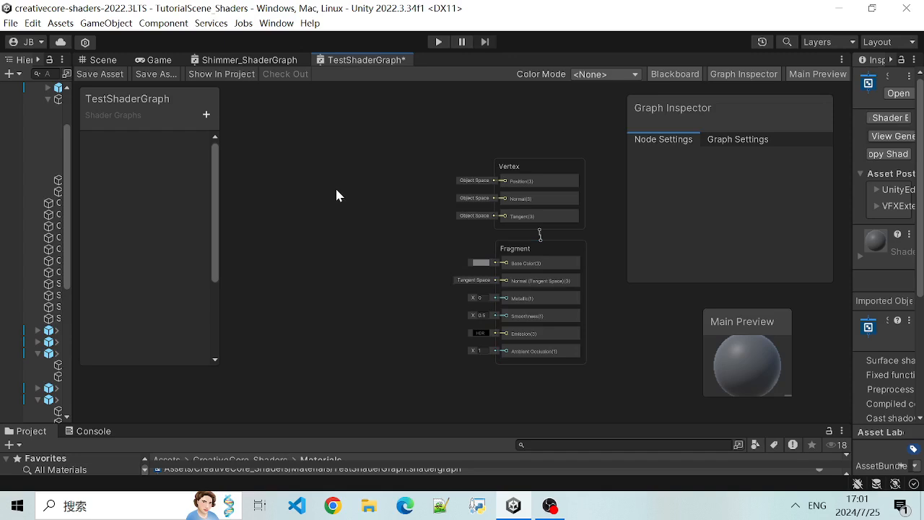
{"action": "key", "text": "space"}
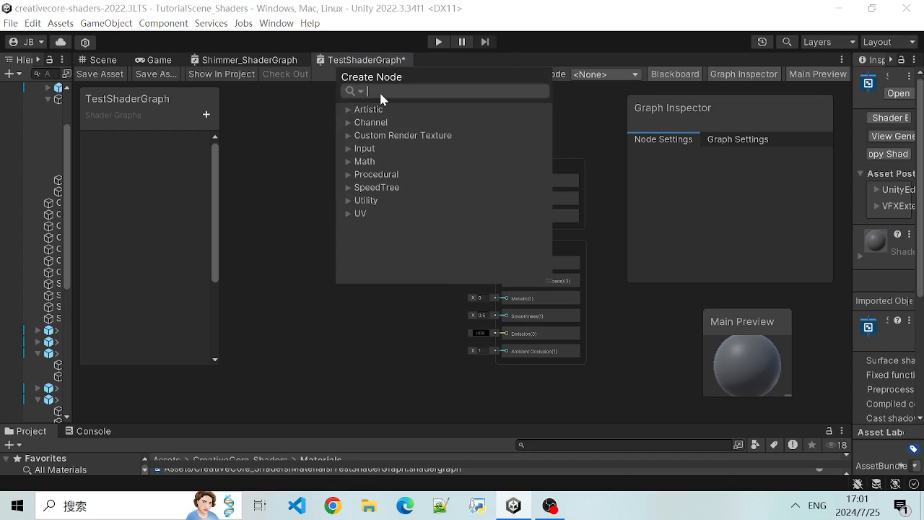
{"action": "type", "text": "filter"}
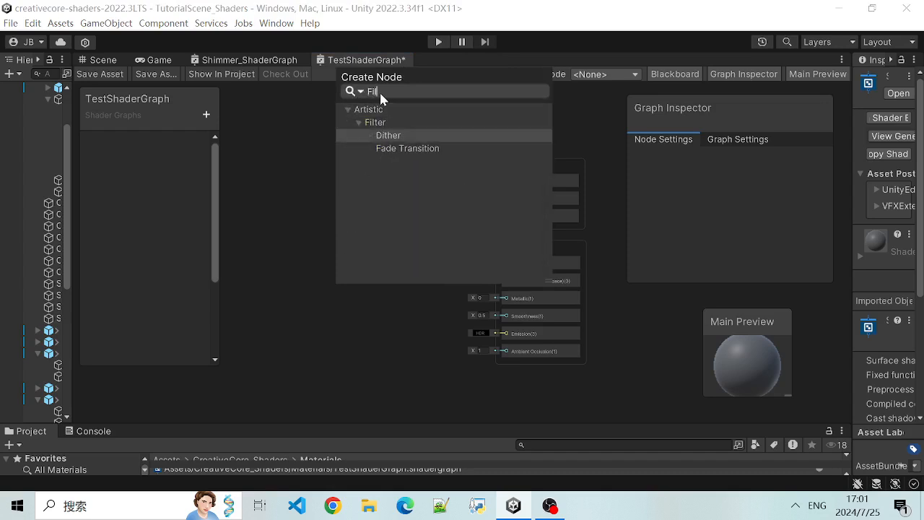
{"action": "key", "text": "BackSpace"}
{"action": "key", "text": "BackSpace"}
{"action": "key", "text": "BackSpace"}
{"action": "key", "text": "BackSpace"}
{"action": "key", "text": "BackSpace"}
{"action": "key", "text": "BackSpace"}
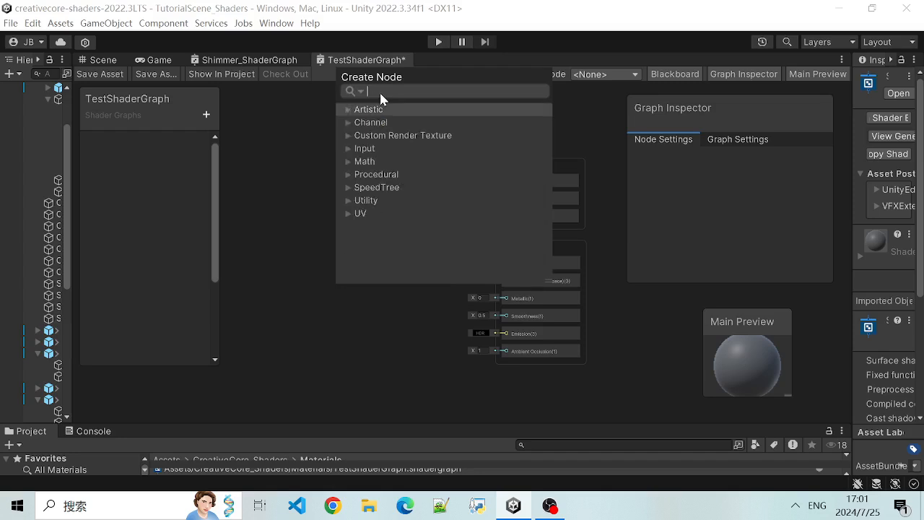
- Search the Create Node list for "Sp" and close it without adding a node
{"action": "type", "text": "Spa"}
{"action": "key", "text": "BackSpace"}
{"action": "key", "text": "BackSpace"}
{"action": "key", "text": "BackSpace"}
{"action": "type", "text": "S"}
{"action": "key", "text": "BackSpace"}
{"action": "type", "text": "Spa"}
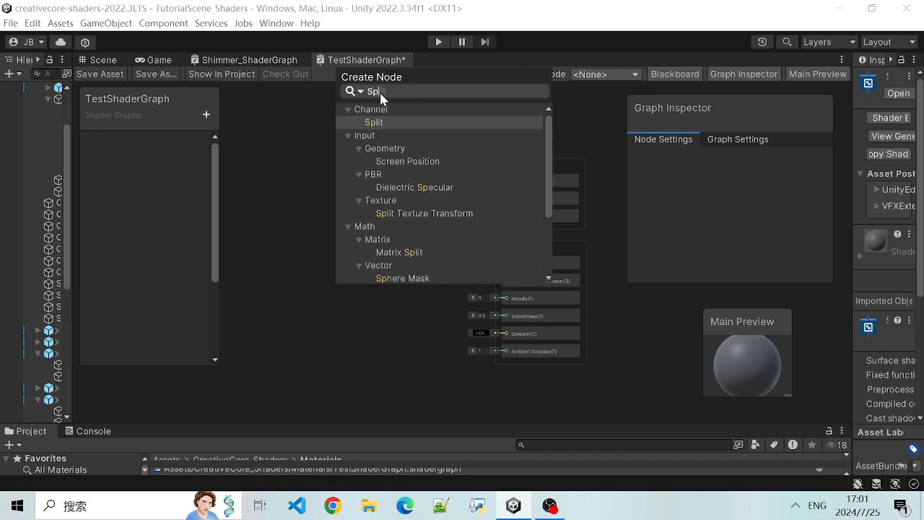
{"action": "key", "text": "BackSpace"}
{"action": "key", "text": "BackSpace"}
{"action": "key", "text": "BackSpace"}
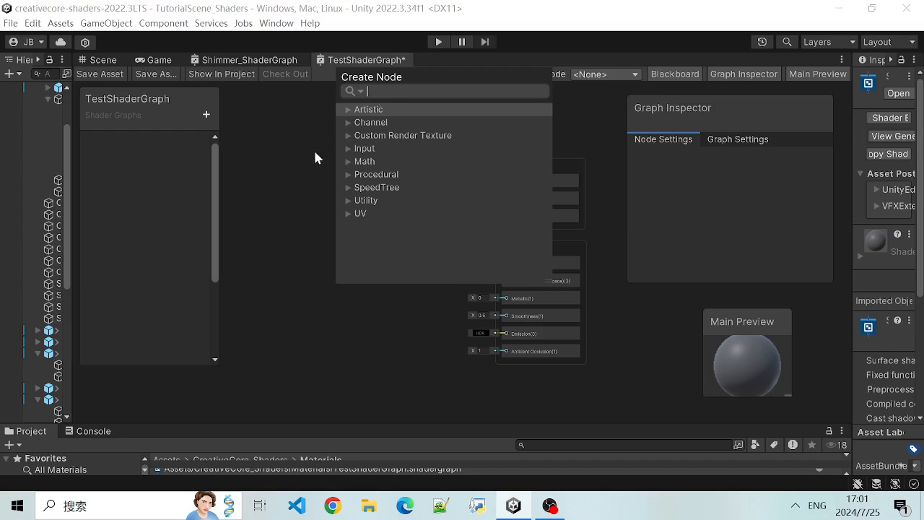
{"action": "left_click", "coordinate": [292, 166]}
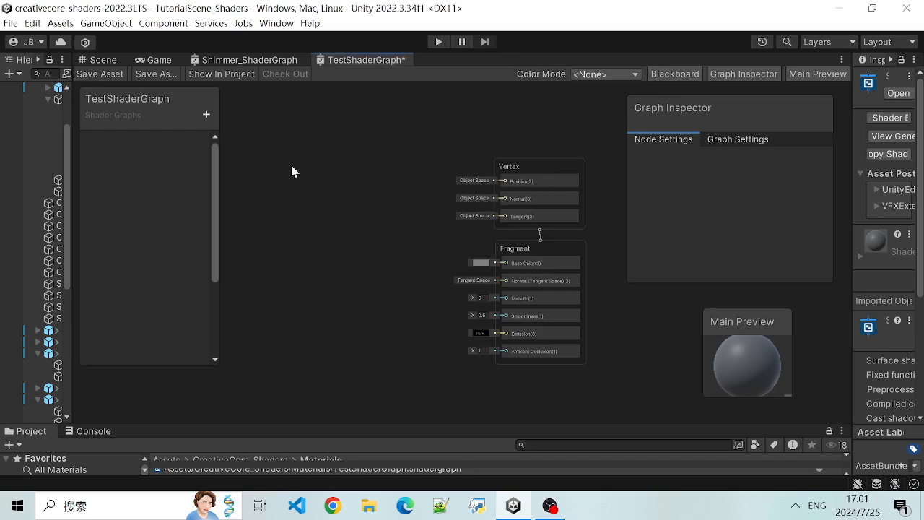
- Switch to Shimmer_ShaderGraph and examine its node network from Intensity and Color back to the offset nodes
{"action": "left_click", "coordinate": [225, 61]}
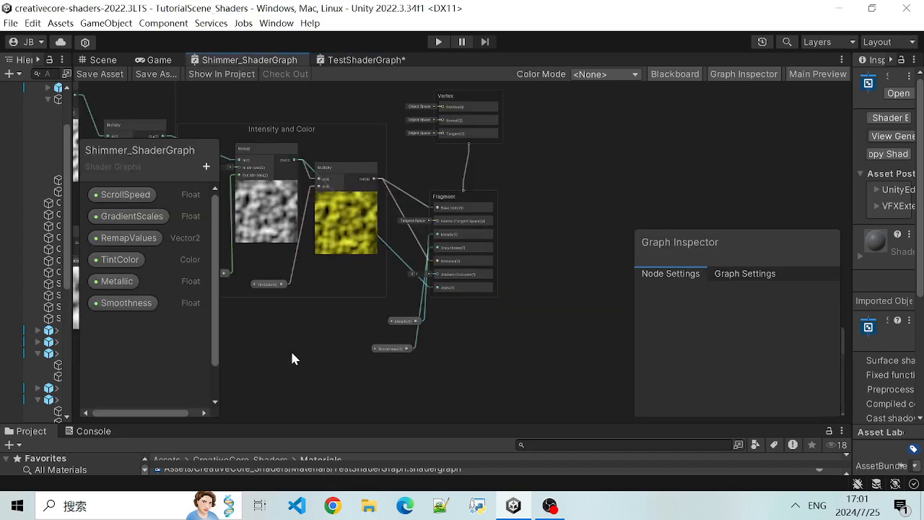
{"action": "scroll", "coordinate": [253, 352], "scroll_direction": "down", "scroll_amount": 2}
{"action": "middle_click_drag", "start_coordinate": [264, 329], "coordinate": [550, 321]}
{"action": "scroll", "coordinate": [550, 322], "scroll_direction": "up", "scroll_amount": 2}
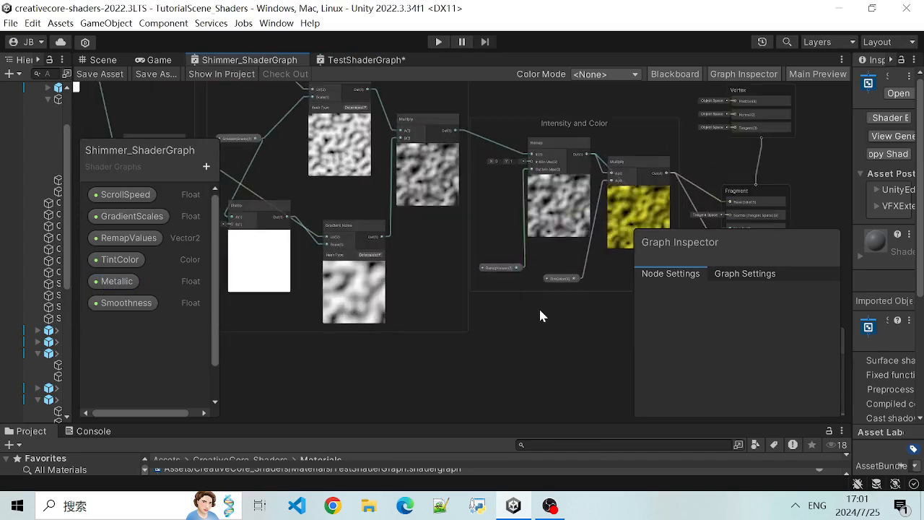
{"action": "middle_click_drag", "start_coordinate": [326, 353], "coordinate": [610, 368]}
{"action": "middle_click_drag", "start_coordinate": [416, 300], "coordinate": [377, 399]}
{"action": "scroll", "coordinate": [517, 122], "scroll_direction": "up", "scroll_amount": 1}
{"action": "middle_click_drag", "start_coordinate": [516, 119], "coordinate": [638, 210]}
{"action": "middle_click_drag", "start_coordinate": [388, 139], "coordinate": [574, 202]}
{"action": "scroll", "coordinate": [570, 202], "scroll_direction": "up", "scroll_amount": 6}
{"action": "scroll", "coordinate": [299, 182], "scroll_direction": "down", "scroll_amount": 4}
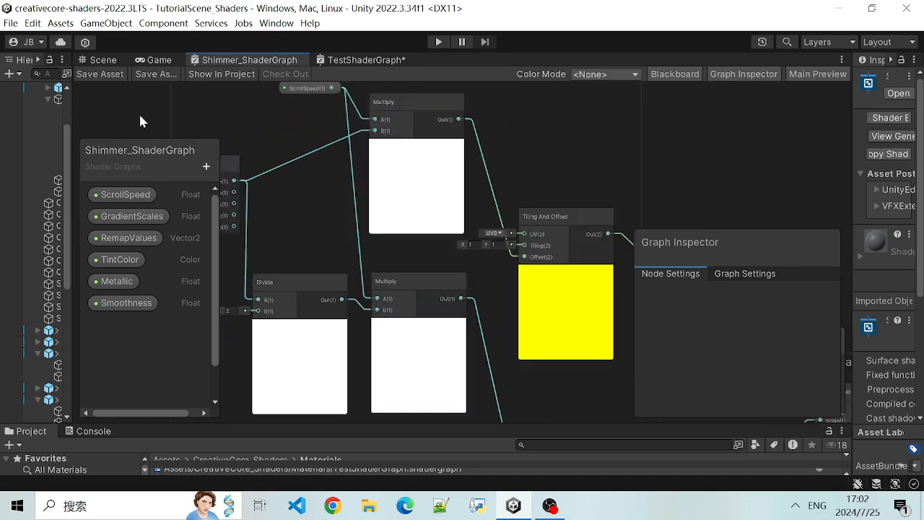
- Locate the Time node in Shimmer_ShaderGraph and inspect its outputs and node settings
{"action": "middle_click_drag", "start_coordinate": [140, 116], "coordinate": [381, 176]}
{"action": "scroll", "coordinate": [379, 249], "scroll_direction": "up", "scroll_amount": 5}
{"action": "middle_click_drag", "start_coordinate": [386, 252], "coordinate": [240, 196]}
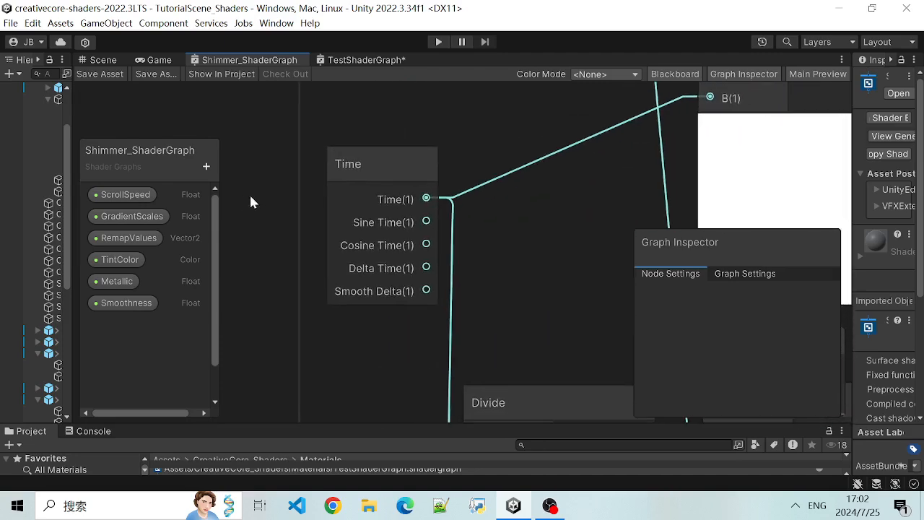
{"action": "left_click", "coordinate": [377, 164]}
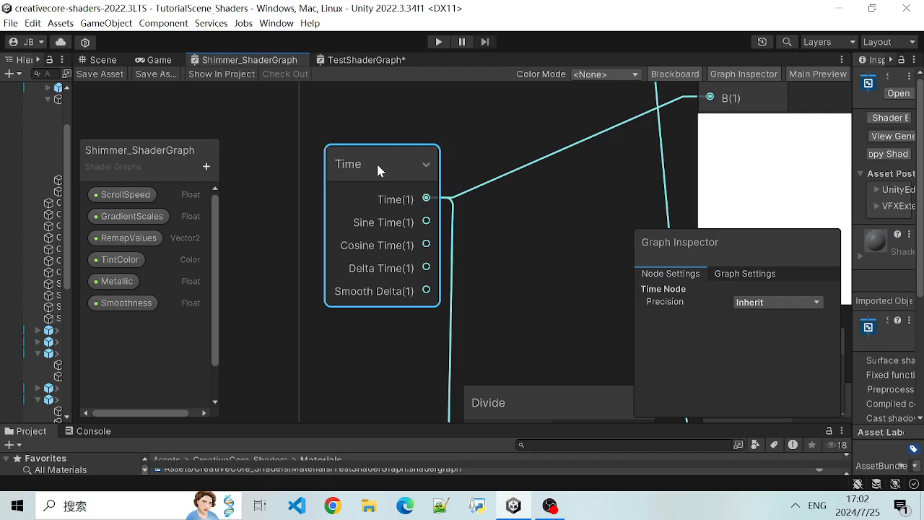
- Search the Create Node list for "Time" and close it without adding a node
{"action": "left_click", "coordinate": [260, 117]}
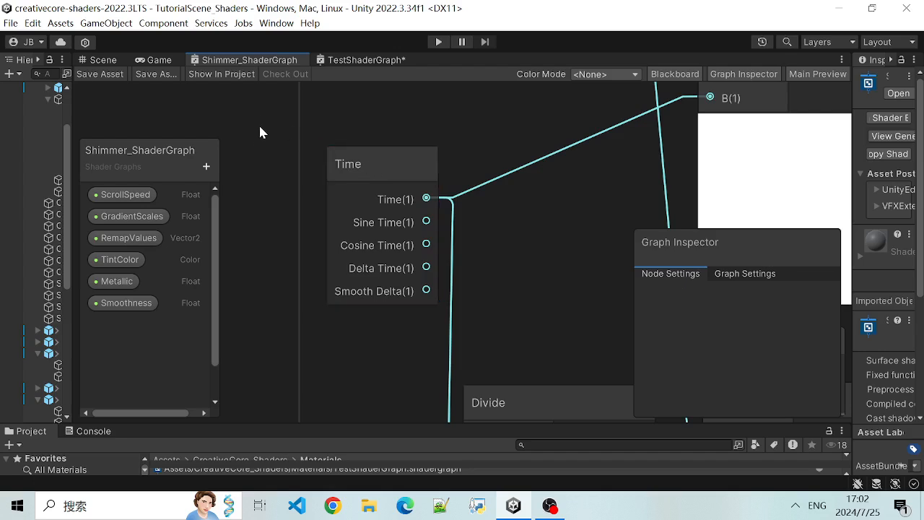
{"action": "key", "text": "space"}
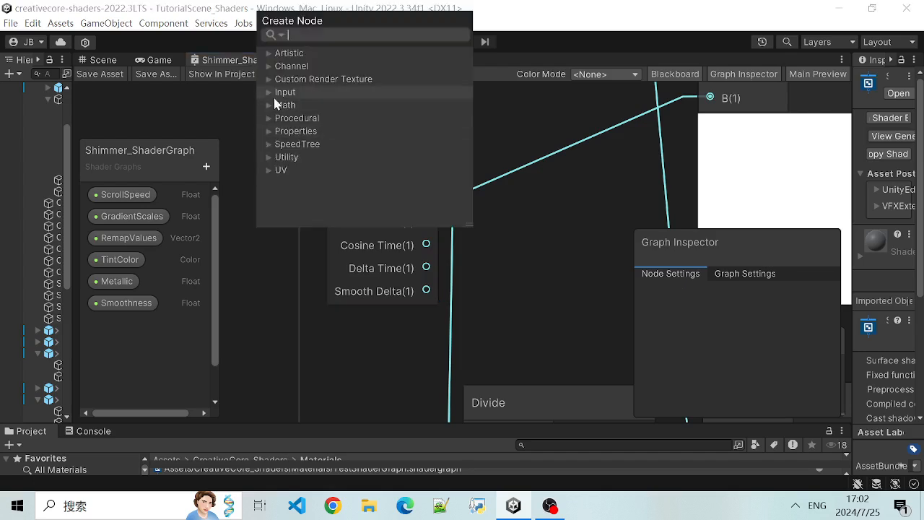
{"action": "type", "text": "Time"}
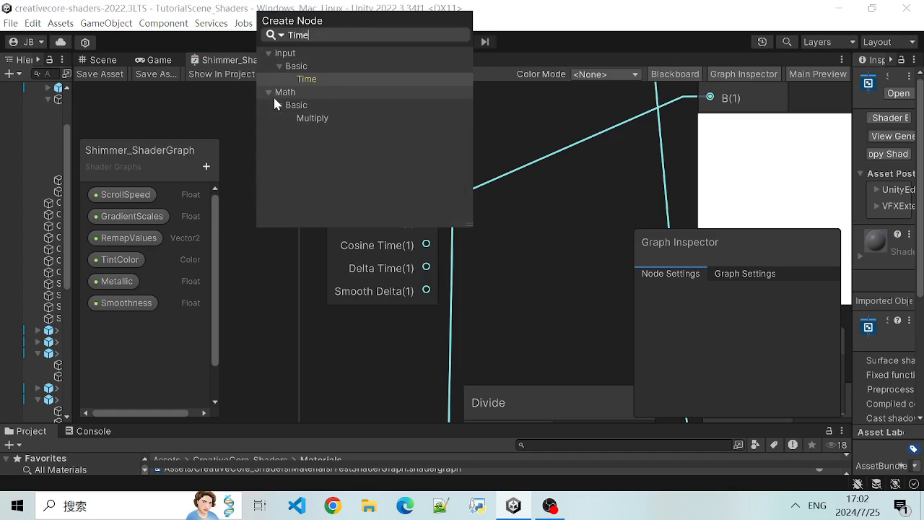
{"action": "left_click", "coordinate": [245, 278]}
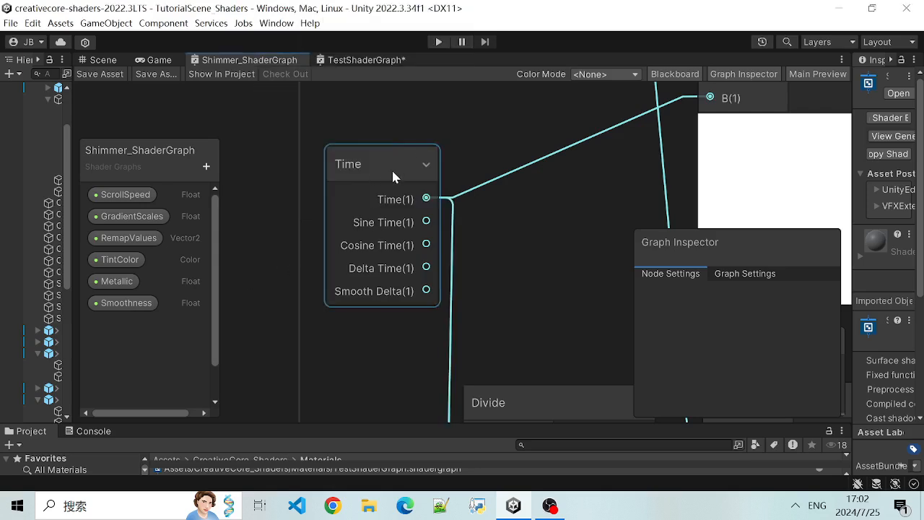
- Trace the Time node's output through the Divide and Multiply nodes to Tiling And Offset
{"action": "scroll", "coordinate": [299, 185], "scroll_direction": "down", "scroll_amount": 1}
{"action": "middle_click_drag", "start_coordinate": [285, 189], "coordinate": [257, 189]}
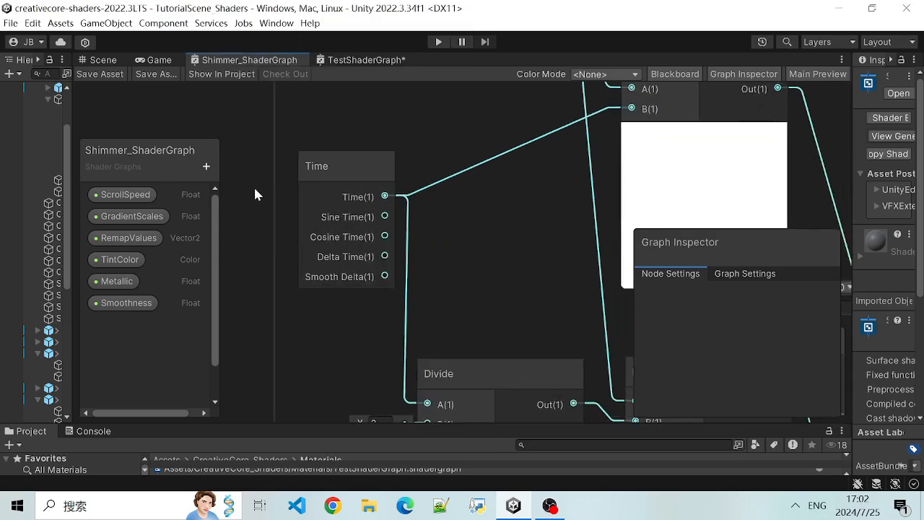
{"action": "scroll", "coordinate": [361, 199], "scroll_direction": "down", "scroll_amount": 2}
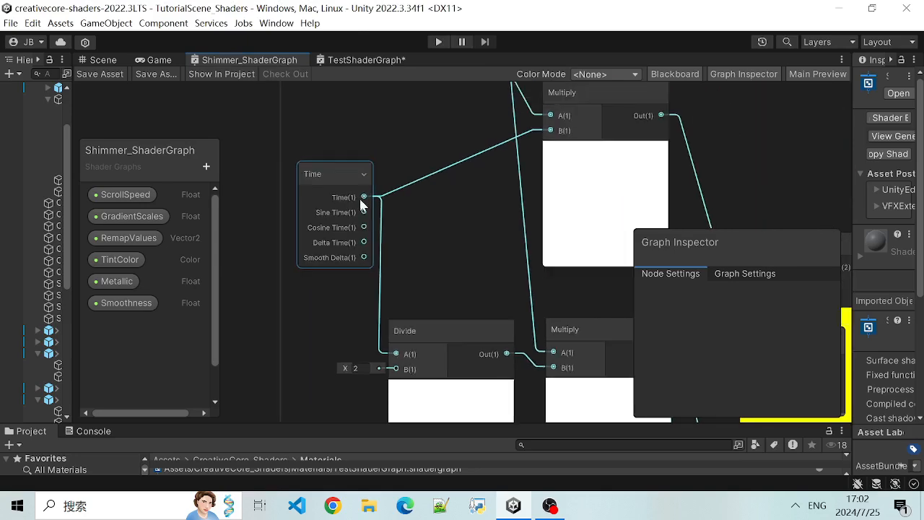
{"action": "middle_click_drag", "start_coordinate": [723, 176], "coordinate": [644, 208]}
{"action": "scroll", "coordinate": [629, 209], "scroll_direction": "up", "scroll_amount": 1}
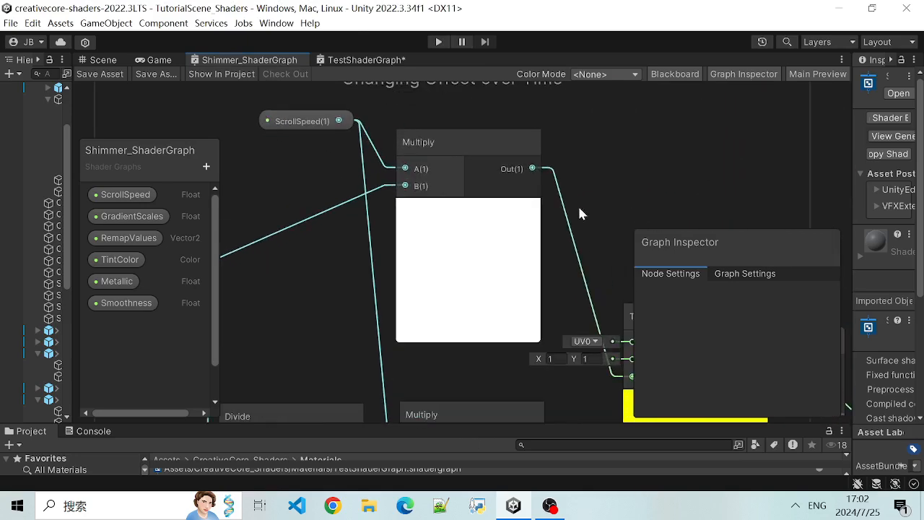
{"action": "scroll", "coordinate": [587, 191], "scroll_direction": "down", "scroll_amount": 3}
{"action": "scroll", "coordinate": [765, 148], "scroll_direction": "down", "scroll_amount": 1}
{"action": "middle_click_drag", "start_coordinate": [767, 148], "coordinate": [694, 150]}
{"action": "scroll", "coordinate": [693, 149], "scroll_direction": "up", "scroll_amount": 2}
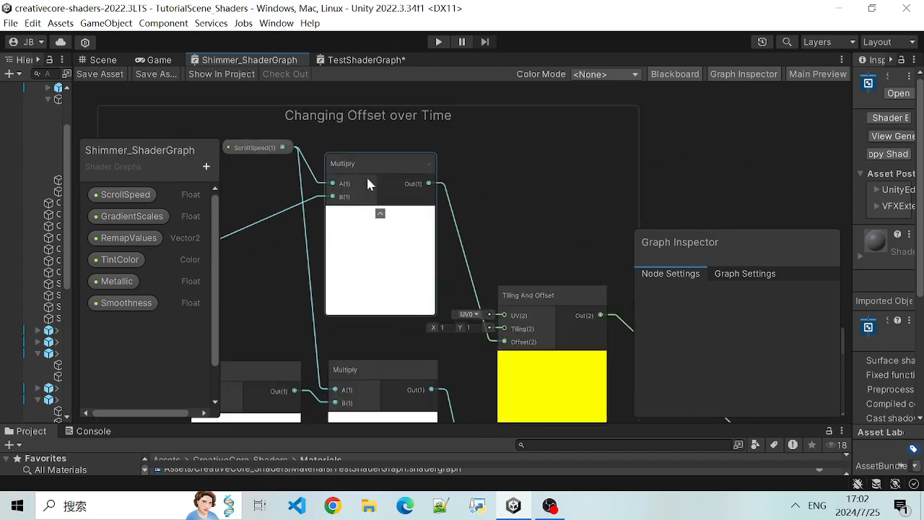
- Examine the Multiply node fed by ScrollSpeed and Time in the Changing Offset over Time group
{"action": "scroll", "coordinate": [668, 190], "scroll_direction": "up", "scroll_amount": 2}
{"action": "middle_click_drag", "start_coordinate": [670, 190], "coordinate": [820, 171]}
{"action": "scroll", "coordinate": [447, 192], "scroll_direction": "up", "scroll_amount": 1}
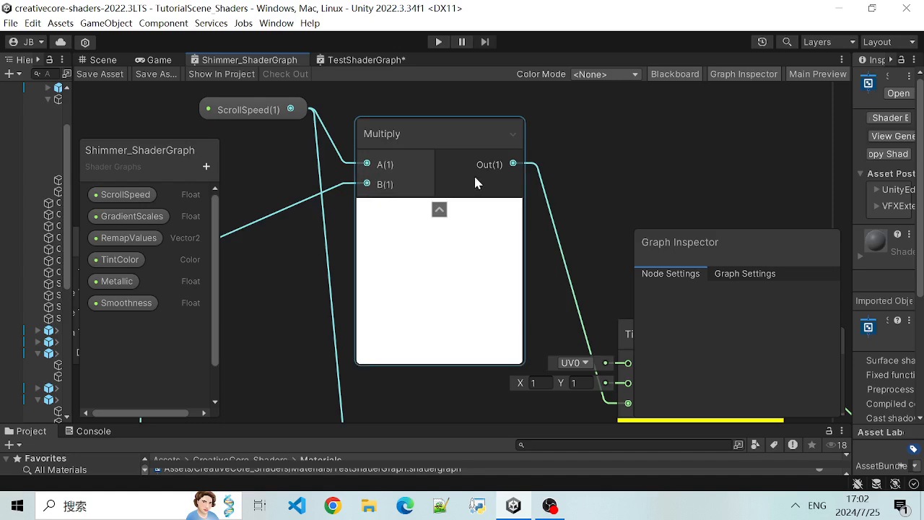
{"action": "scroll", "coordinate": [502, 164], "scroll_direction": "down", "scroll_amount": 3}
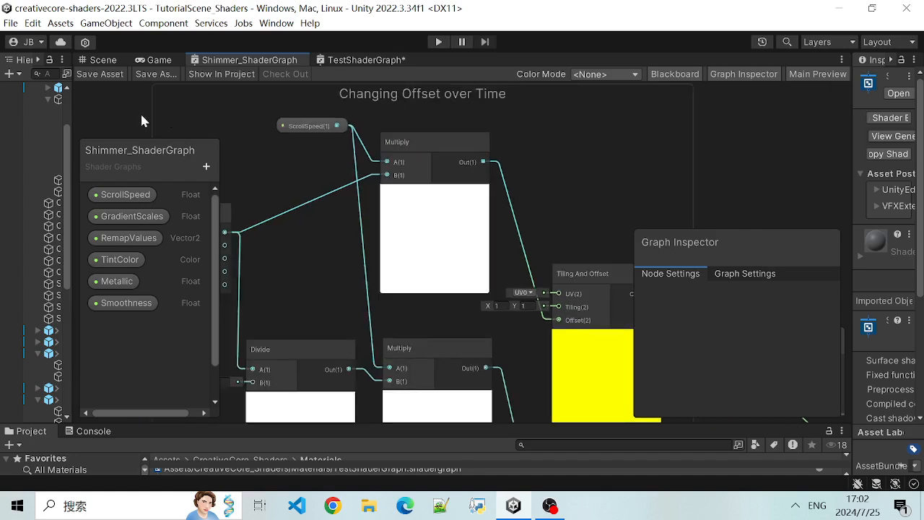
{"action": "scroll", "coordinate": [316, 161], "scroll_direction": "up", "scroll_amount": 5}
- Show the ScrollSpeed property's node settings, widen the docked Inspector, and move the Graph Inspector higher
{"action": "left_click", "coordinate": [342, 114]}
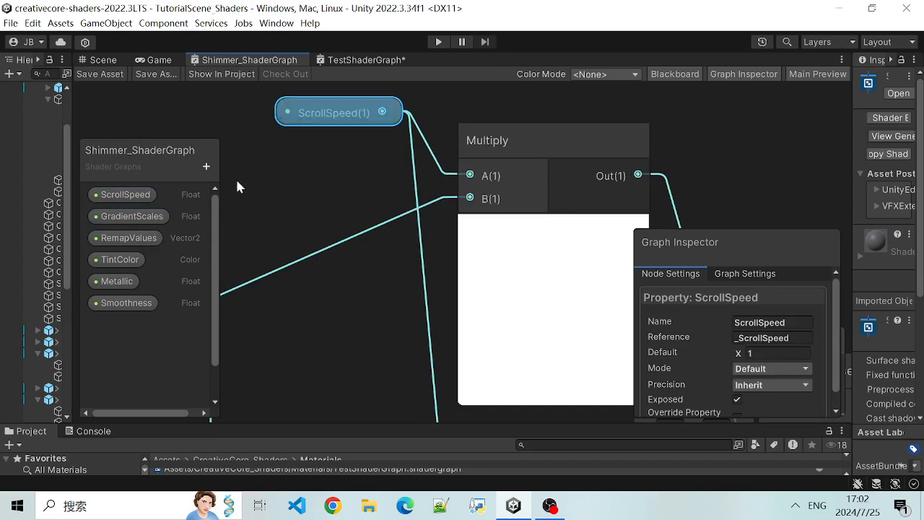
{"action": "scroll", "coordinate": [316, 144], "scroll_direction": "down", "scroll_amount": 2}
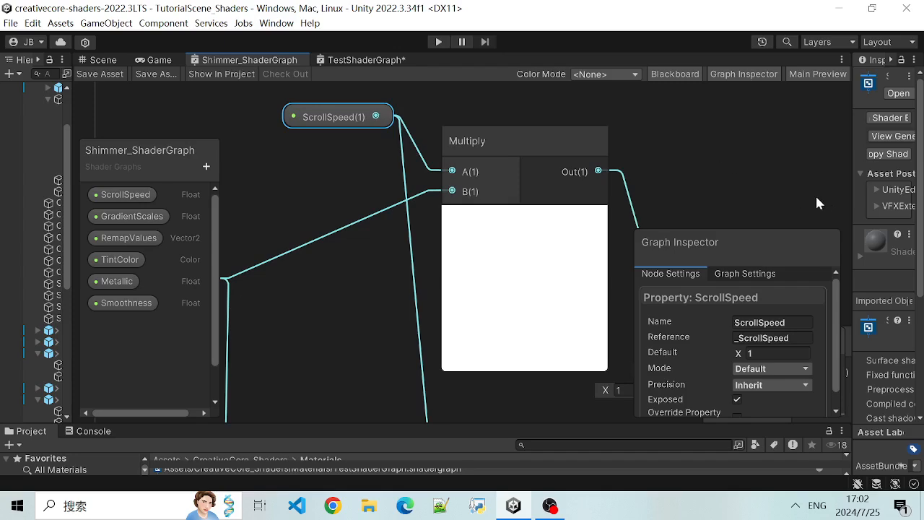
{"action": "left_click_drag", "start_coordinate": [850, 196], "coordinate": [770, 197]}
{"action": "left_click_drag", "start_coordinate": [642, 243], "coordinate": [669, 130]}
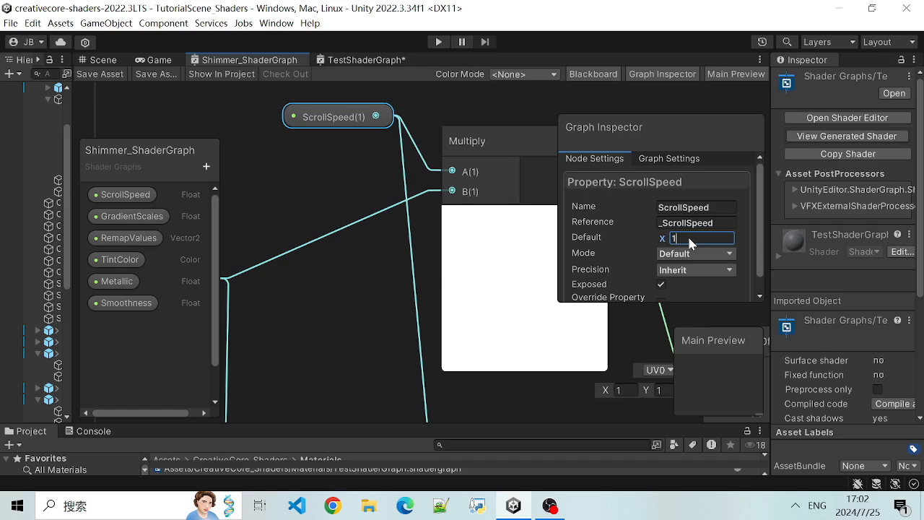
- Try a default value of 0 for the ScrollSpeed property, restore it to 1, and deselect the property
{"action": "type", "text": "0"}
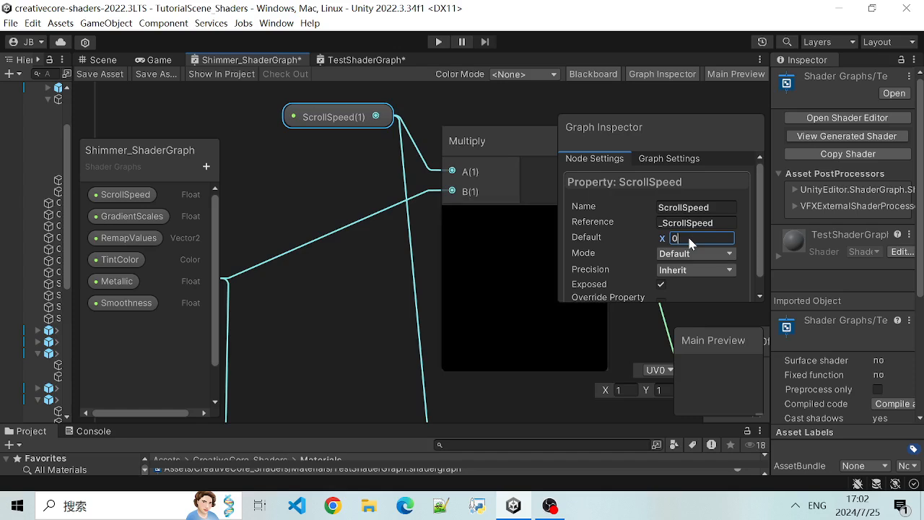
{"action": "left_click", "coordinate": [358, 158]}
{"action": "left_click", "coordinate": [347, 115]}
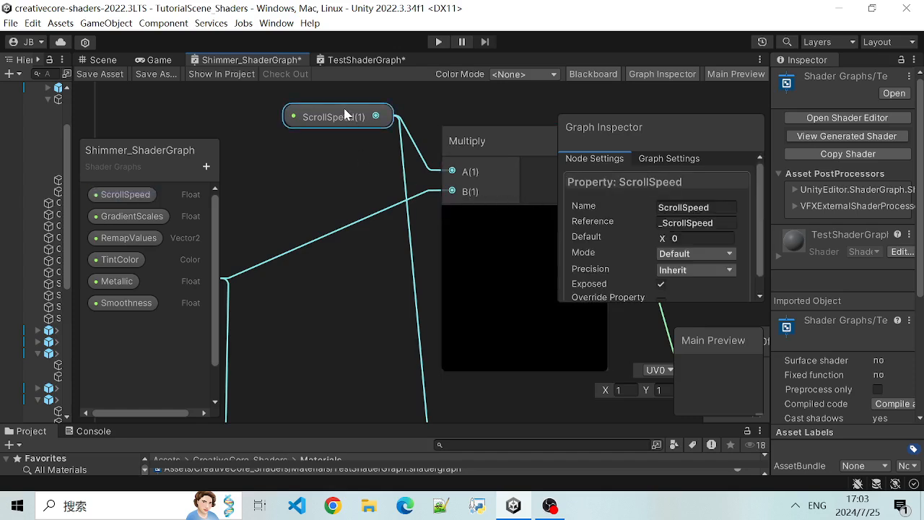
{"action": "type", "text": "1"}
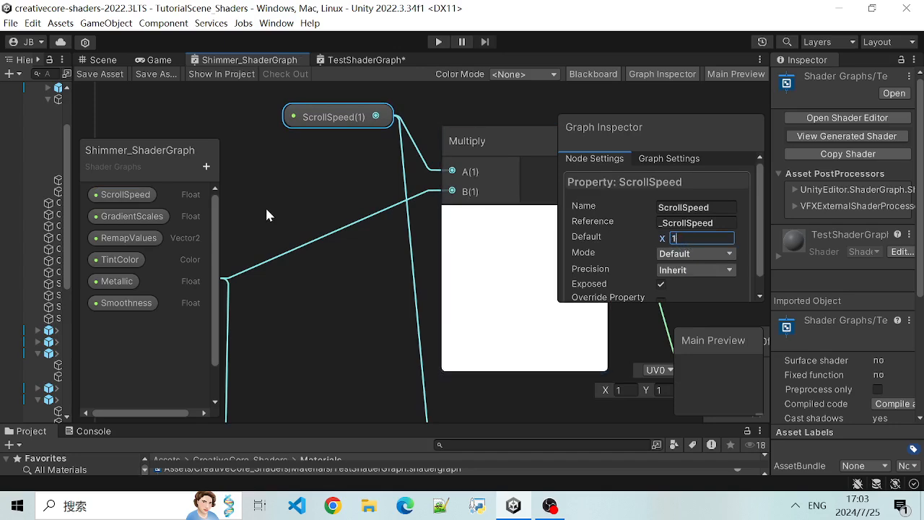
{"action": "left_click", "coordinate": [319, 206]}
{"action": "left_click", "coordinate": [642, 158]}
{"action": "left_click", "coordinate": [618, 158]}
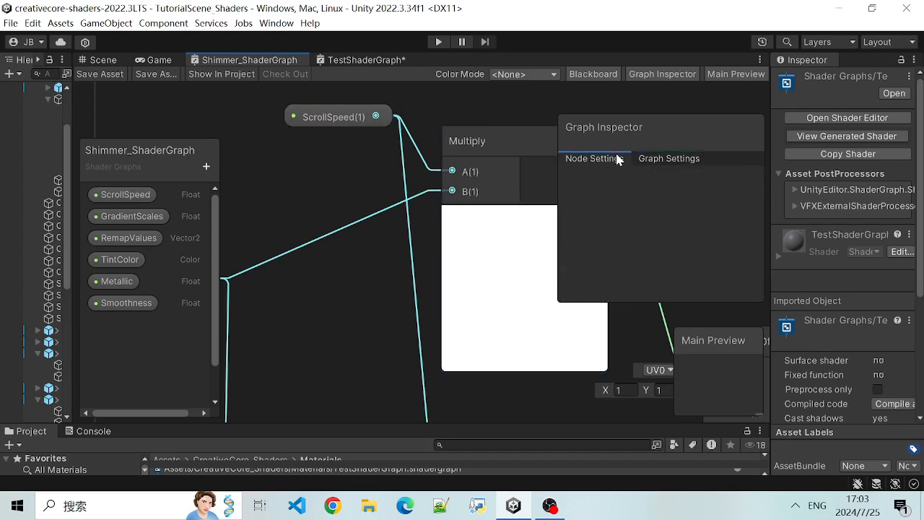
- Show the ScrollSpeed node's property settings and move the Graph Inspector slightly higher
{"action": "left_click", "coordinate": [326, 124]}
{"action": "scroll", "coordinate": [671, 239], "scroll_direction": "down", "scroll_amount": 1}
{"action": "scroll", "coordinate": [671, 239], "scroll_direction": "up", "scroll_amount": 1}
{"action": "scroll", "coordinate": [671, 238], "scroll_direction": "down", "scroll_amount": 1}
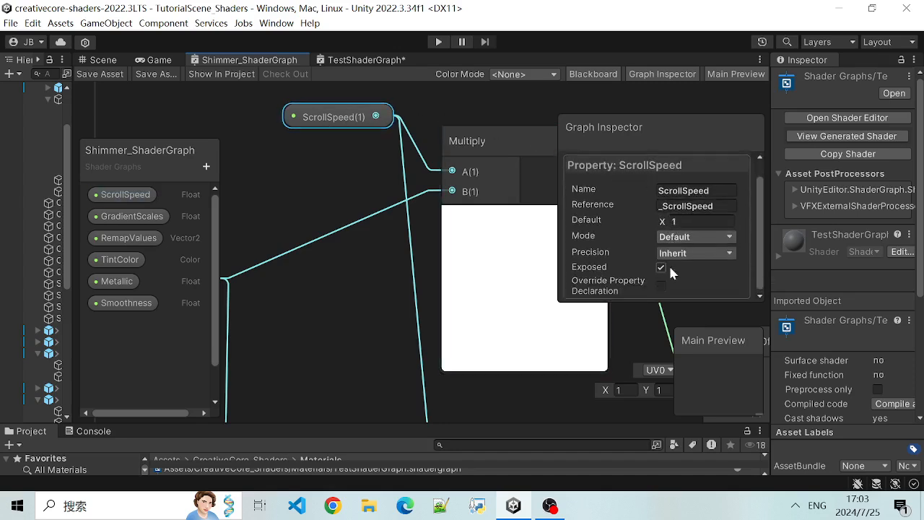
{"action": "scroll", "coordinate": [635, 246], "scroll_direction": "up", "scroll_amount": 1}
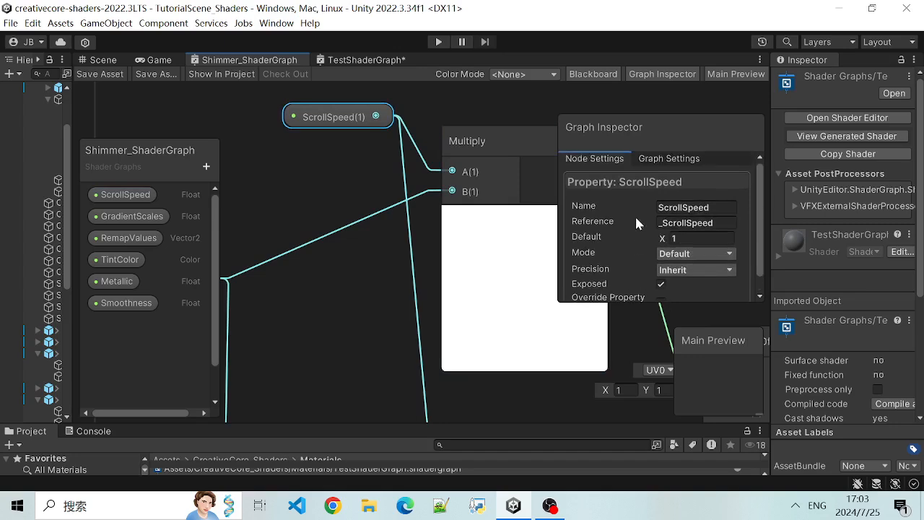
{"action": "left_click_drag", "start_coordinate": [634, 127], "coordinate": [634, 116]}
- Examine how the Time output feeds the Multiply and Divide nodes in the Changing Offset over Time group
{"action": "left_click", "coordinate": [503, 140]}
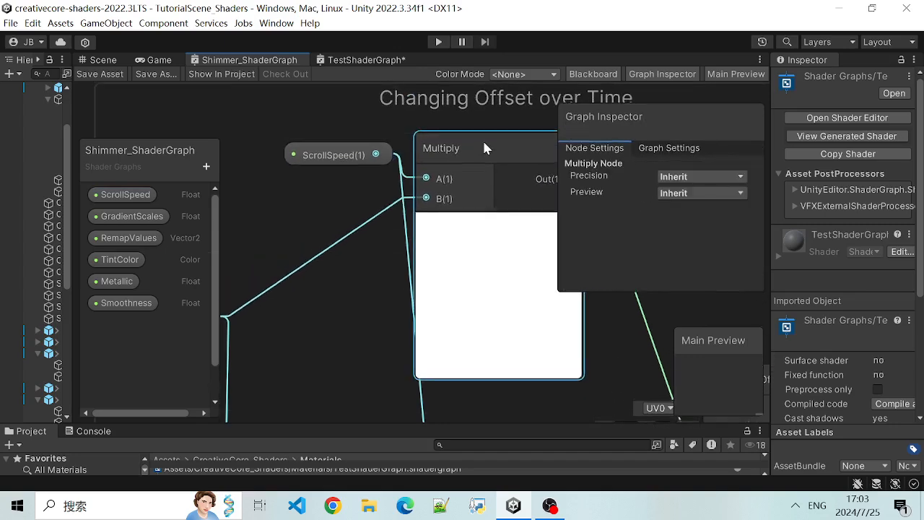
{"action": "scroll", "coordinate": [330, 328], "scroll_direction": "down", "scroll_amount": 5}
{"action": "middle_click_drag", "start_coordinate": [330, 334], "coordinate": [395, 237]}
{"action": "scroll", "coordinate": [390, 238], "scroll_direction": "up", "scroll_amount": 2}
{"action": "scroll", "coordinate": [388, 239], "scroll_direction": "down", "scroll_amount": 1}
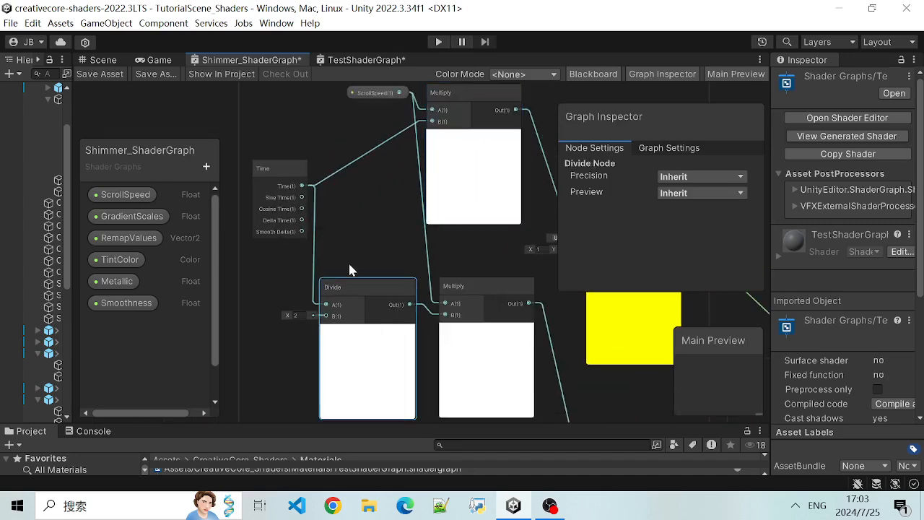
{"action": "scroll", "coordinate": [355, 260], "scroll_direction": "up", "scroll_amount": 1}
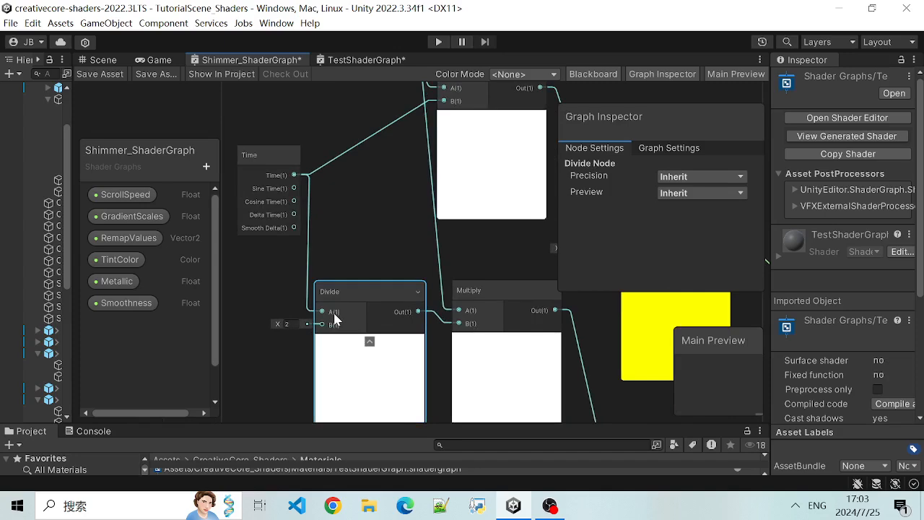
{"action": "scroll", "coordinate": [415, 225], "scroll_direction": "down", "scroll_amount": 1}
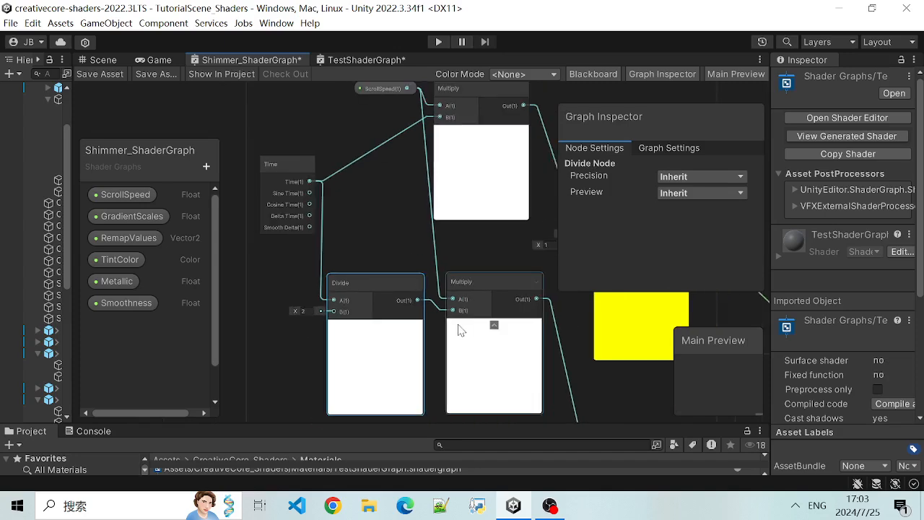
- Trace the Multiply nodes' outputs to the upper Tiling And Offset node and show that node's settings
{"action": "scroll", "coordinate": [374, 223], "scroll_direction": "down", "scroll_amount": 1}
{"action": "middle_click_drag", "start_coordinate": [391, 229], "coordinate": [264, 252]}
{"action": "scroll", "coordinate": [346, 297], "scroll_direction": "up", "scroll_amount": 2}
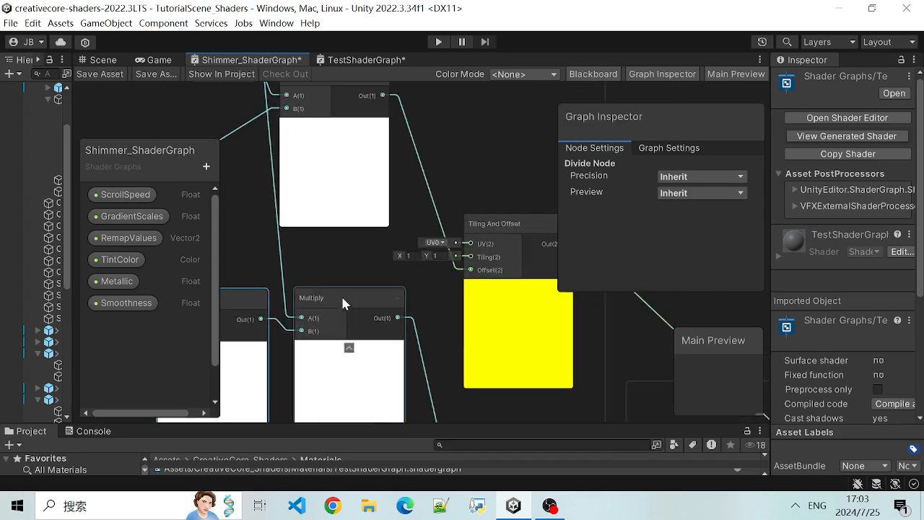
{"action": "middle_click_drag", "start_coordinate": [363, 256], "coordinate": [313, 250]}
{"action": "scroll", "coordinate": [341, 258], "scroll_direction": "up", "scroll_amount": 2}
{"action": "middle_click_drag", "start_coordinate": [440, 160], "coordinate": [325, 158]}
{"action": "scroll", "coordinate": [325, 159], "scroll_direction": "down", "scroll_amount": 2}
{"action": "left_click", "coordinate": [345, 220]}
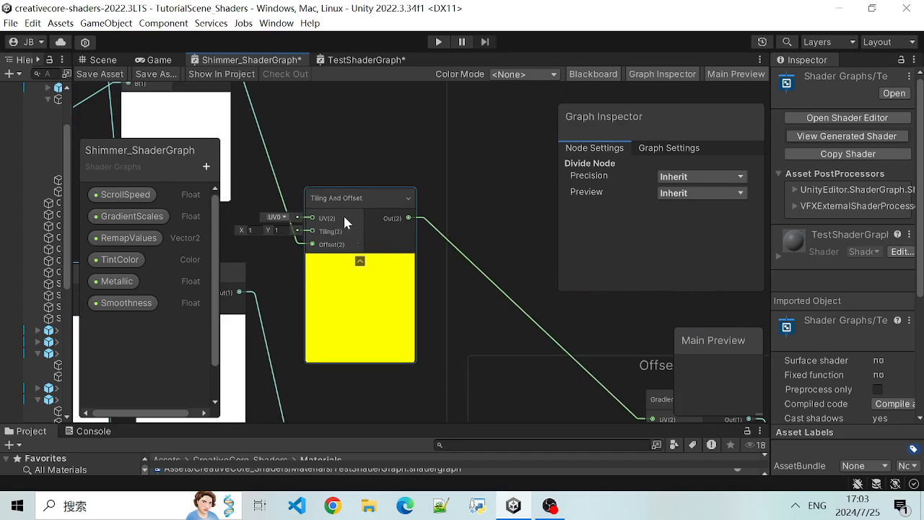
{"action": "scroll", "coordinate": [445, 276], "scroll_direction": "up", "scroll_amount": 2}
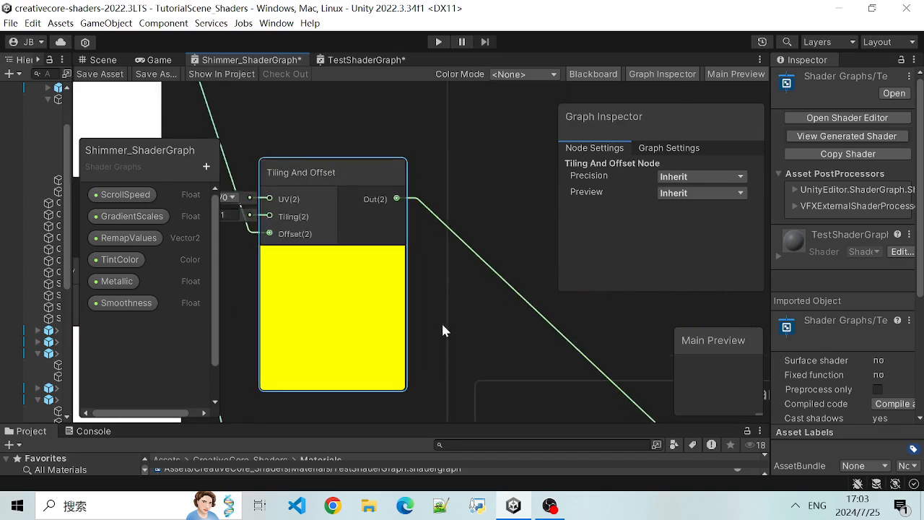
- Follow the Tiling And Offset output to the Gradient Noise node in Offset and Scaling and show its node settings
{"action": "middle_click_drag", "start_coordinate": [471, 301], "coordinate": [390, 207]}
{"action": "scroll", "coordinate": [390, 207], "scroll_direction": "down", "scroll_amount": 3}
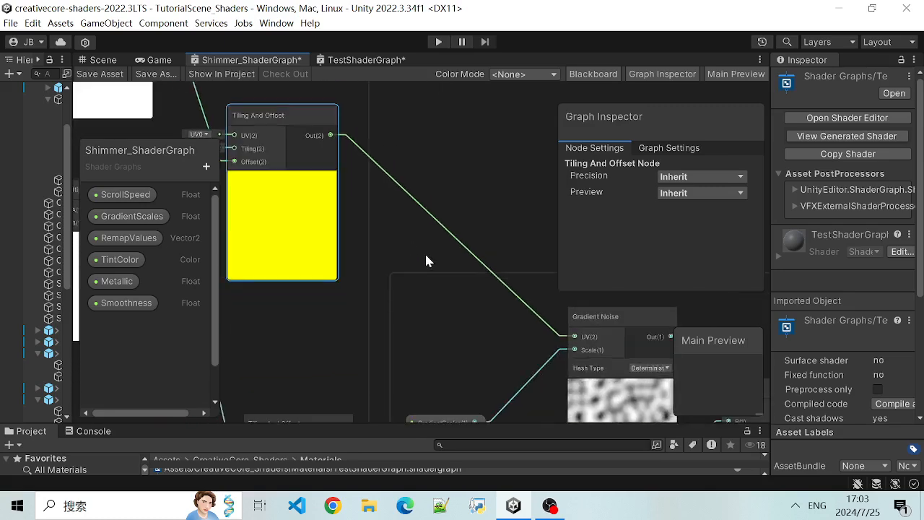
{"action": "middle_click_drag", "start_coordinate": [472, 287], "coordinate": [336, 200]}
{"action": "scroll", "coordinate": [441, 288], "scroll_direction": "up", "scroll_amount": 4}
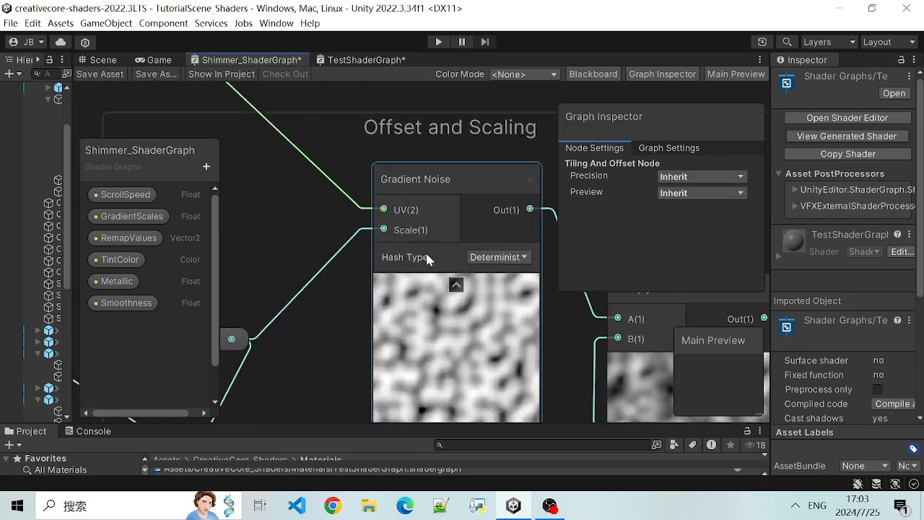
{"action": "scroll", "coordinate": [384, 195], "scroll_direction": "down", "scroll_amount": 3}
{"action": "middle_click_drag", "start_coordinate": [364, 113], "coordinate": [383, 130]}
{"action": "scroll", "coordinate": [383, 131], "scroll_direction": "up", "scroll_amount": 1}
{"action": "scroll", "coordinate": [384, 132], "scroll_direction": "down", "scroll_amount": 3}
{"action": "scroll", "coordinate": [389, 158], "scroll_direction": "up", "scroll_amount": 2}
{"action": "left_click", "coordinate": [435, 189]}
- Examine the upper Gradient Noise node's UV and Scale inputs and its place in the Offset and Scaling group
{"action": "scroll", "coordinate": [426, 176], "scroll_direction": "down", "scroll_amount": 1}
{"action": "scroll", "coordinate": [425, 183], "scroll_direction": "up", "scroll_amount": 2}
{"action": "scroll", "coordinate": [425, 184], "scroll_direction": "down", "scroll_amount": 2}
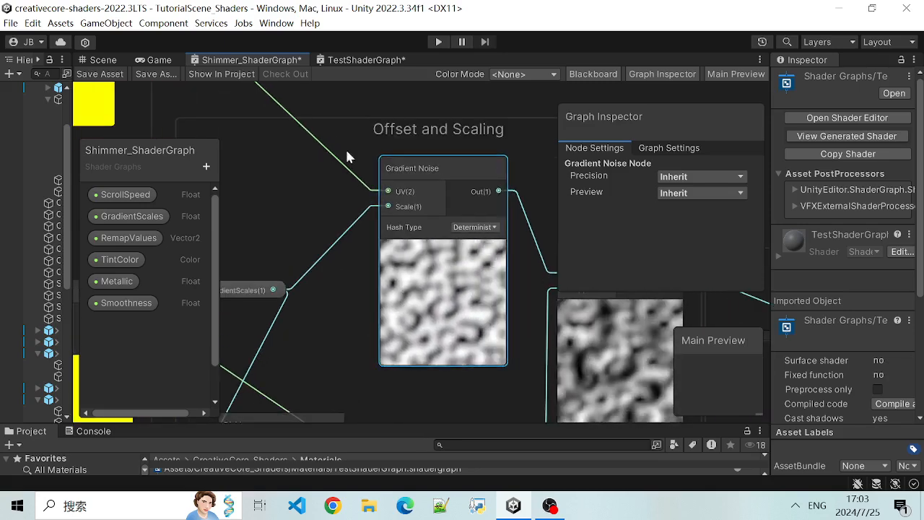
{"action": "scroll", "coordinate": [433, 267], "scroll_direction": "up", "scroll_amount": 1}
{"action": "scroll", "coordinate": [437, 256], "scroll_direction": "down", "scroll_amount": 1}
{"action": "scroll", "coordinate": [430, 275], "scroll_direction": "down", "scroll_amount": 1}
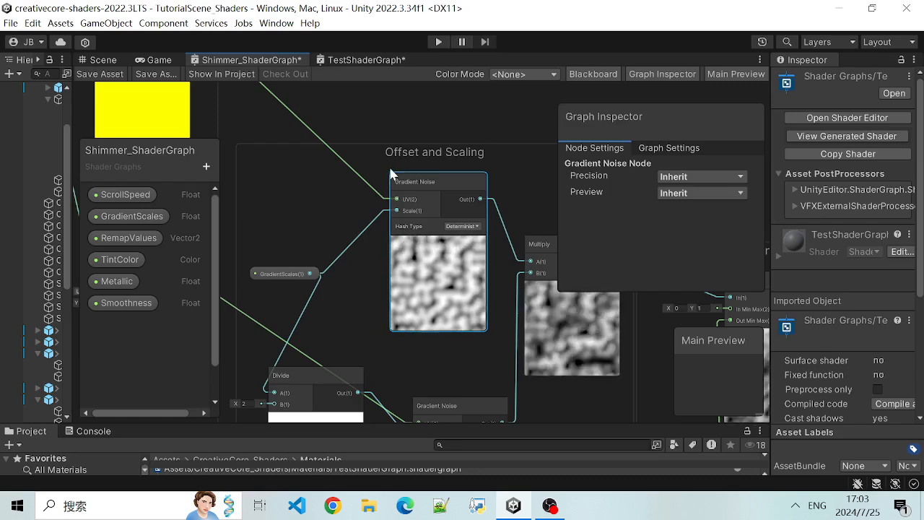
{"action": "middle_click_drag", "start_coordinate": [335, 130], "coordinate": [342, 146]}
{"action": "scroll", "coordinate": [344, 127], "scroll_direction": "down", "scroll_amount": 1}
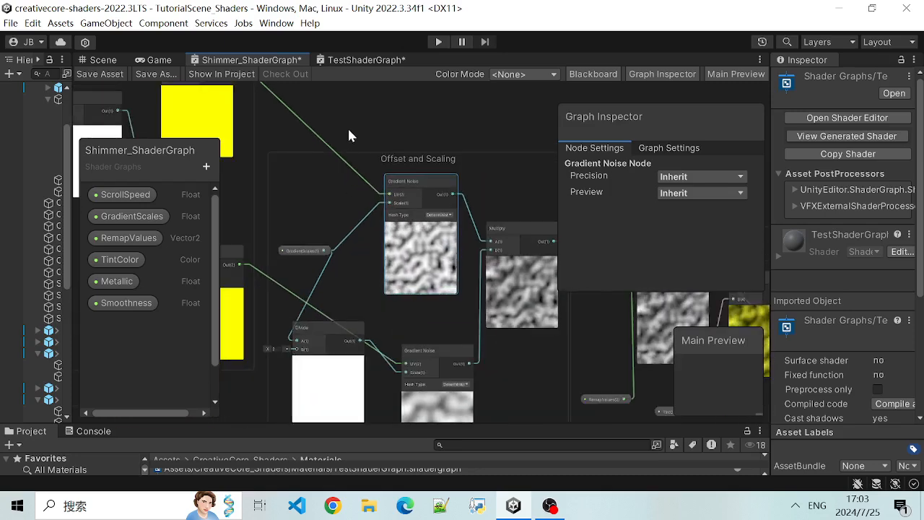
{"action": "right_click", "coordinate": [316, 110]}
{"action": "right_click", "coordinate": [500, 136]}
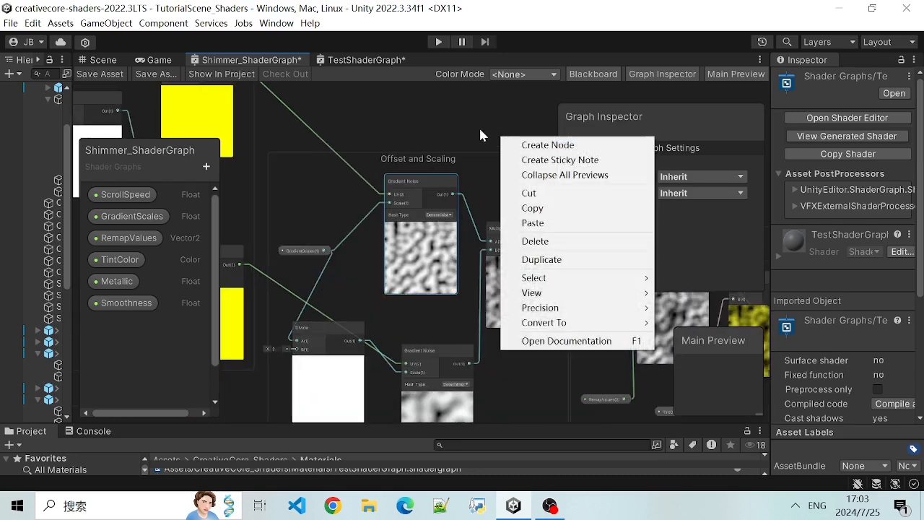
{"action": "left_click", "coordinate": [488, 133]}
{"action": "scroll", "coordinate": [431, 131], "scroll_direction": "down", "scroll_amount": 2}
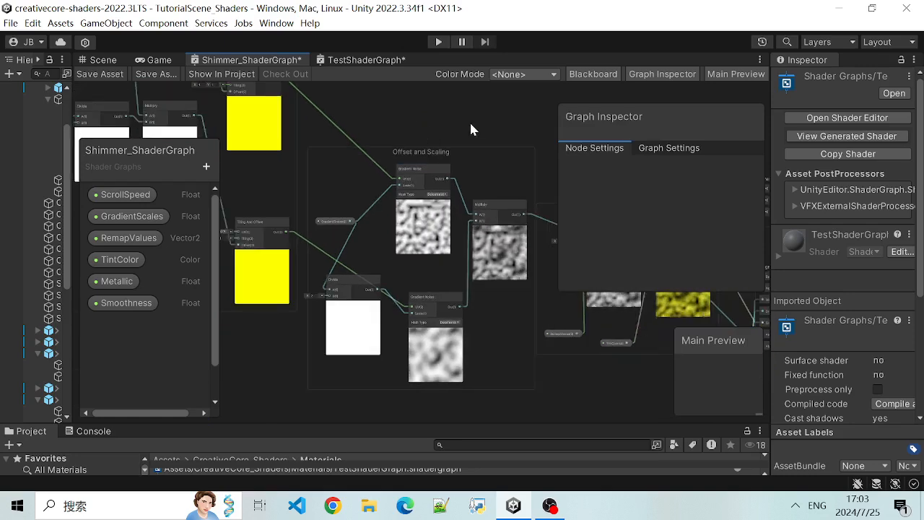
{"action": "middle_click_drag", "start_coordinate": [469, 120], "coordinate": [434, 127]}
{"action": "scroll", "coordinate": [432, 120], "scroll_direction": "up", "scroll_amount": 3}
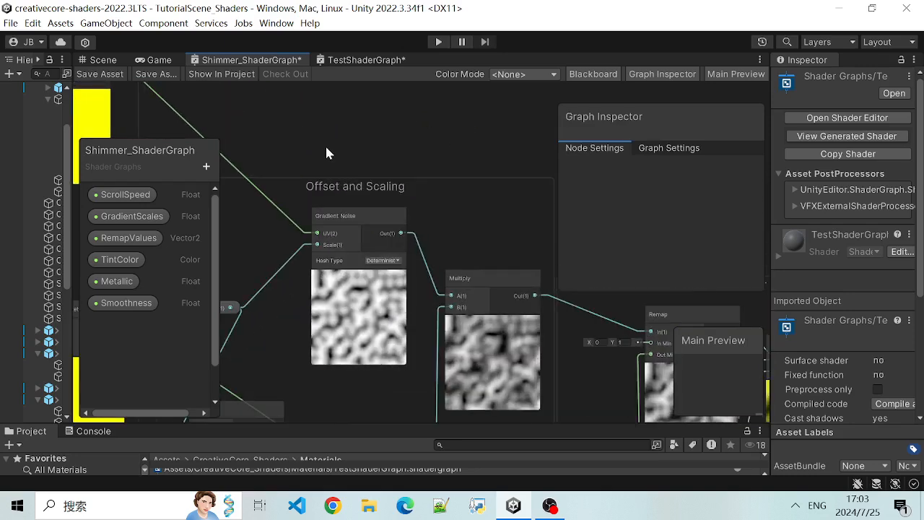
{"action": "right_click", "coordinate": [421, 137]}
{"action": "left_click", "coordinate": [375, 154]}
- Trace the upper Gradient Noise node's UV input back to Tiling And Offset in the Changing Offset over Time group
{"action": "scroll", "coordinate": [382, 196], "scroll_direction": "up", "scroll_amount": 2}
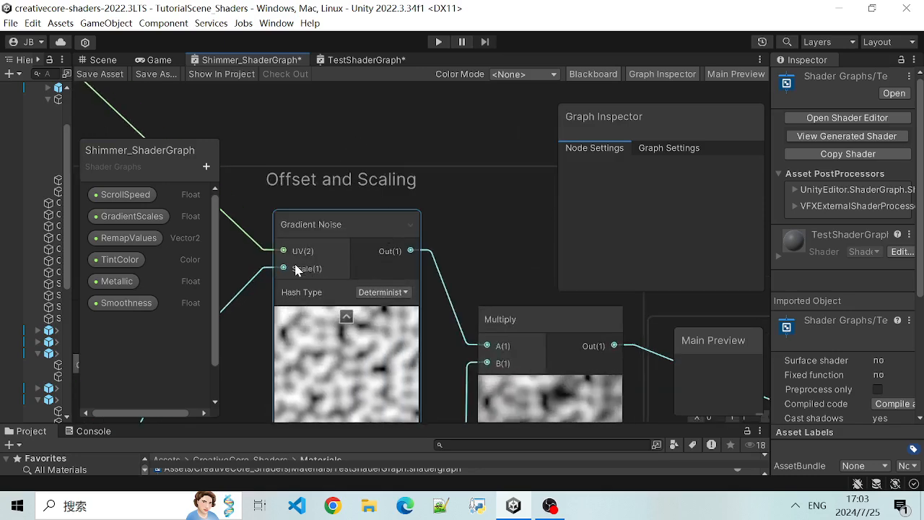
{"action": "middle_click_drag", "start_coordinate": [355, 192], "coordinate": [548, 179]}
{"action": "scroll", "coordinate": [346, 213], "scroll_direction": "down", "scroll_amount": 2}
{"action": "scroll", "coordinate": [347, 213], "scroll_direction": "down", "scroll_amount": 3}
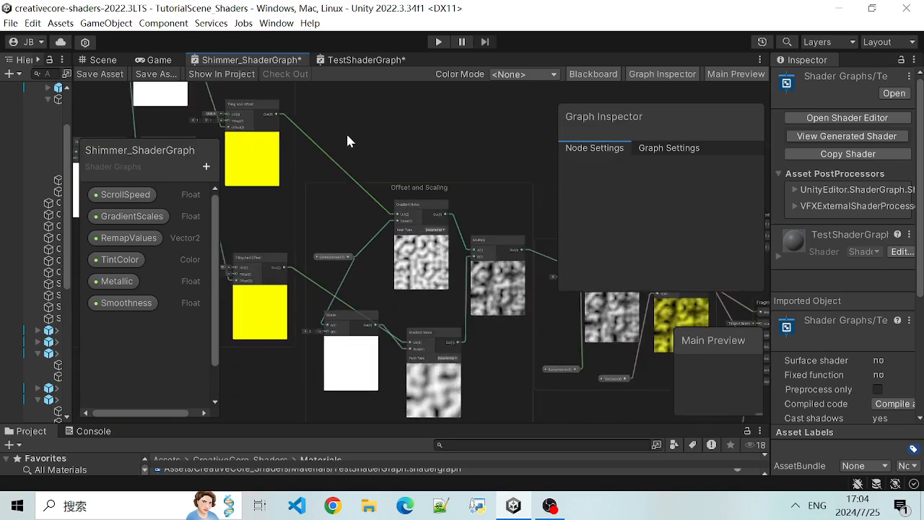
{"action": "middle_click_drag", "start_coordinate": [344, 131], "coordinate": [395, 202]}
{"action": "scroll", "coordinate": [371, 189], "scroll_direction": "down", "scroll_amount": 2}
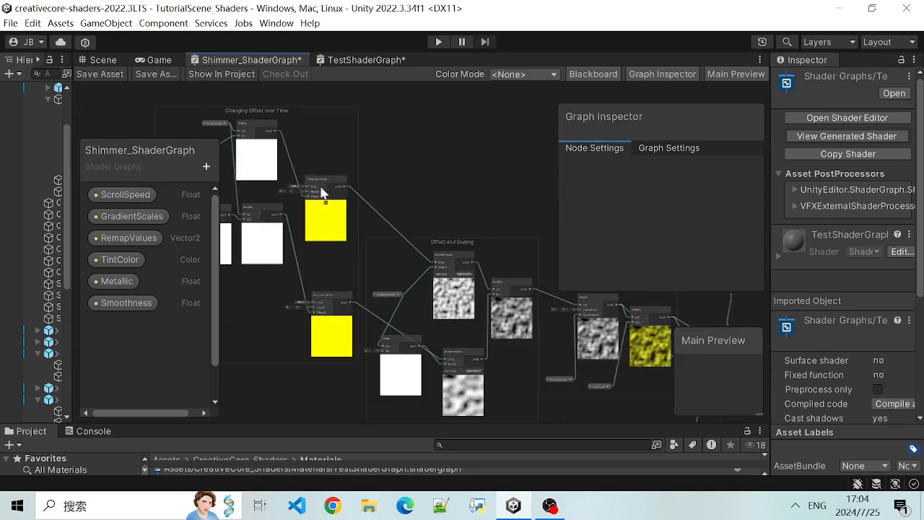
{"action": "scroll", "coordinate": [357, 195], "scroll_direction": "up", "scroll_amount": 2}
{"action": "scroll", "coordinate": [253, 134], "scroll_direction": "up", "scroll_amount": 2}
{"action": "scroll", "coordinate": [308, 167], "scroll_direction": "down", "scroll_amount": 2}
{"action": "scroll", "coordinate": [434, 217], "scroll_direction": "up", "scroll_amount": 3}
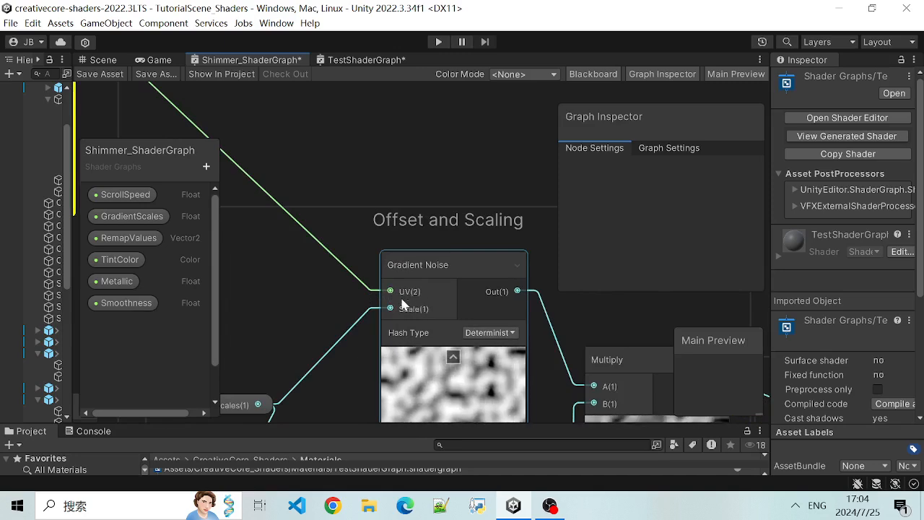
- Examine the upper Gradient Noise node's preview and its output connection to the Multiply node
{"action": "middle_click_drag", "start_coordinate": [463, 156], "coordinate": [405, 102]}
{"action": "scroll", "coordinate": [408, 289], "scroll_direction": "down", "scroll_amount": 1}
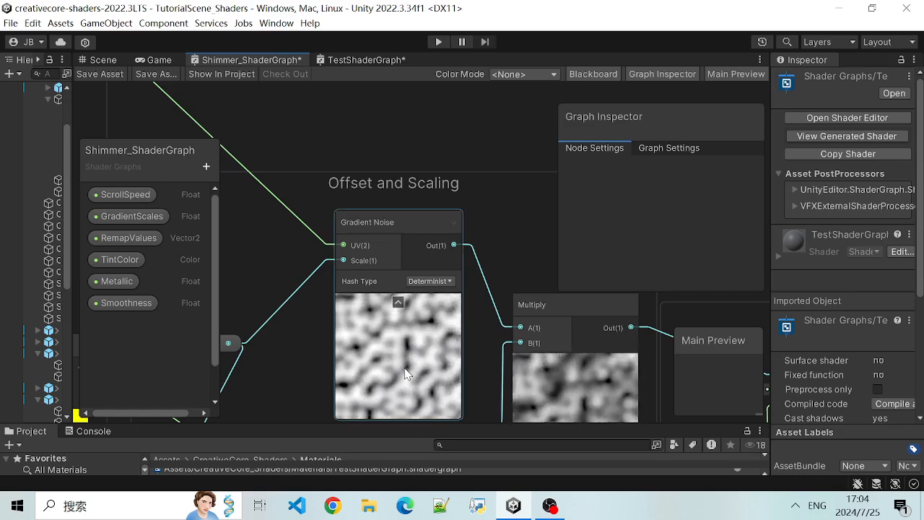
{"action": "scroll", "coordinate": [387, 328], "scroll_direction": "up", "scroll_amount": 2}
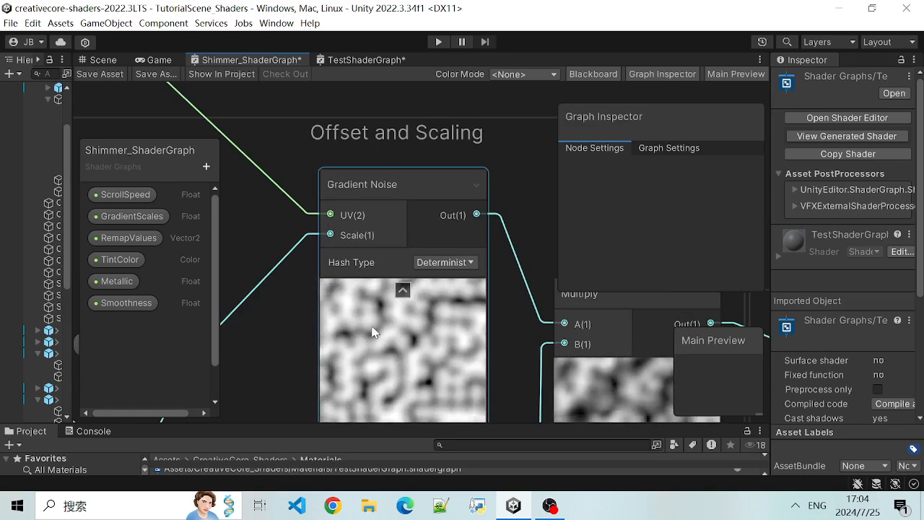
{"action": "scroll", "coordinate": [385, 333], "scroll_direction": "down", "scroll_amount": 1}
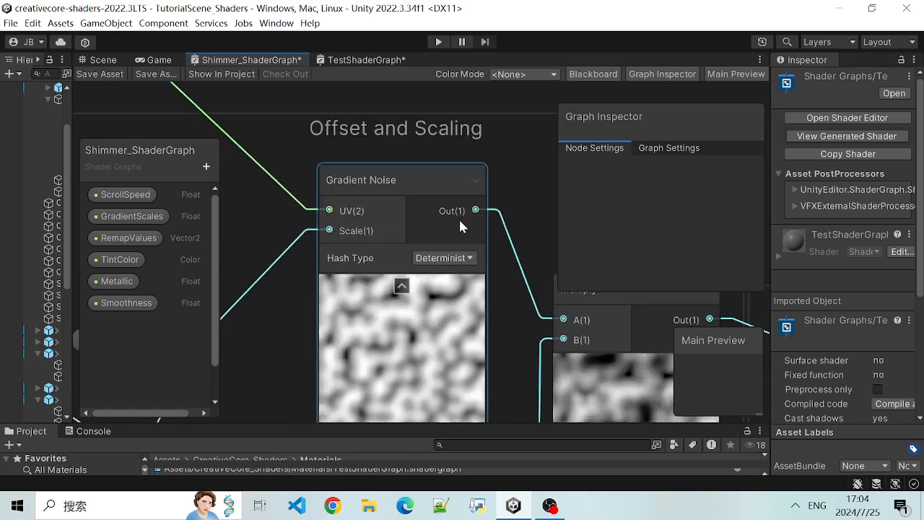
{"action": "middle_click_drag", "start_coordinate": [516, 175], "coordinate": [449, 153]}
{"action": "scroll", "coordinate": [450, 161], "scroll_direction": "down", "scroll_amount": 5}
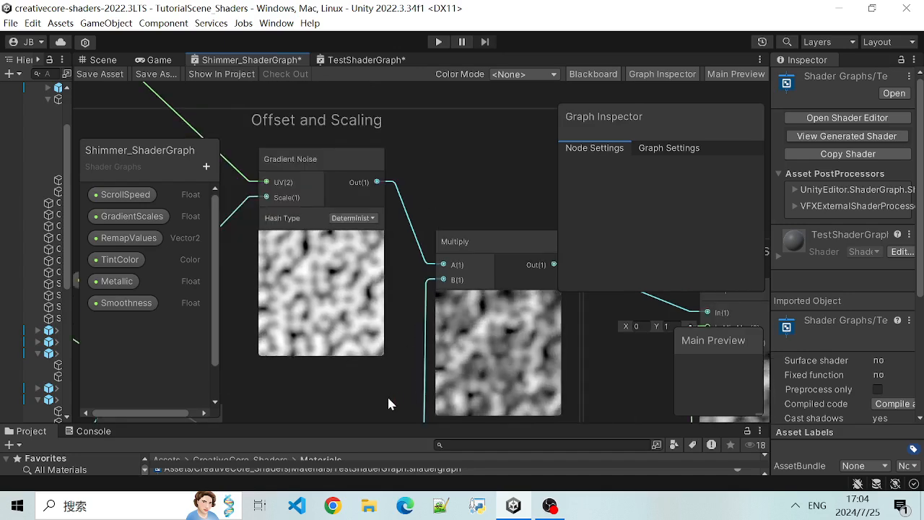
- Examine the Divide node, the lower Gradient Noise node and the Multiply node combining both noise outputs
{"action": "middle_click_drag", "start_coordinate": [390, 162], "coordinate": [390, 243]}
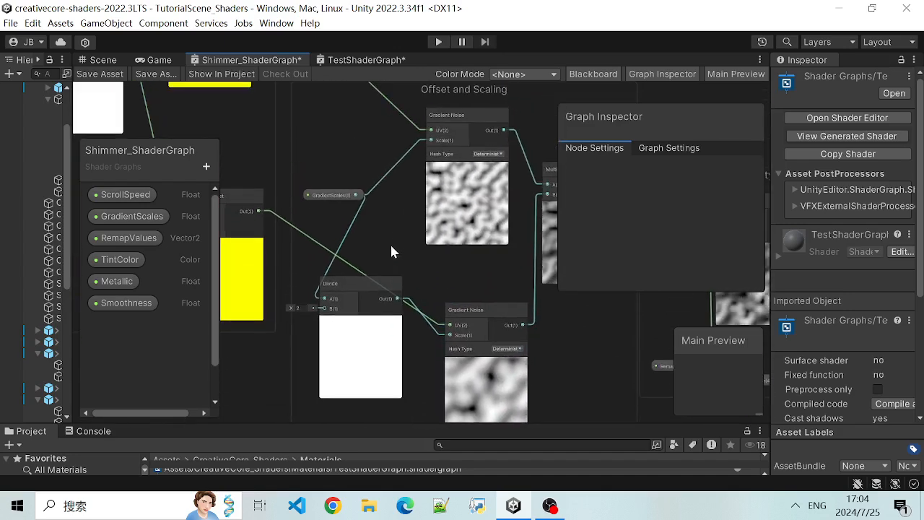
{"action": "scroll", "coordinate": [404, 246], "scroll_direction": "up", "scroll_amount": 2}
{"action": "middle_click_drag", "start_coordinate": [386, 277], "coordinate": [182, 293]}
{"action": "scroll", "coordinate": [260, 294], "scroll_direction": "up", "scroll_amount": 1}
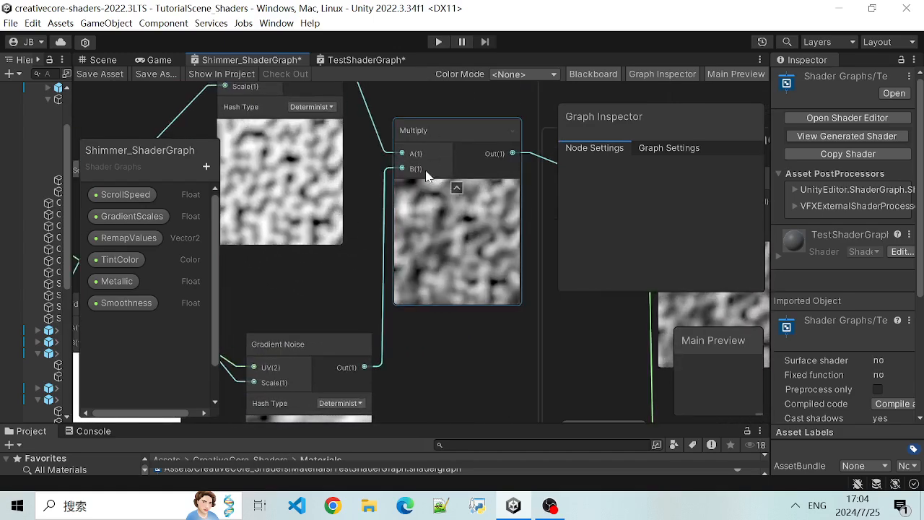
{"action": "scroll", "coordinate": [450, 264], "scroll_direction": "down", "scroll_amount": 2}
{"action": "scroll", "coordinate": [505, 322], "scroll_direction": "down", "scroll_amount": 6}
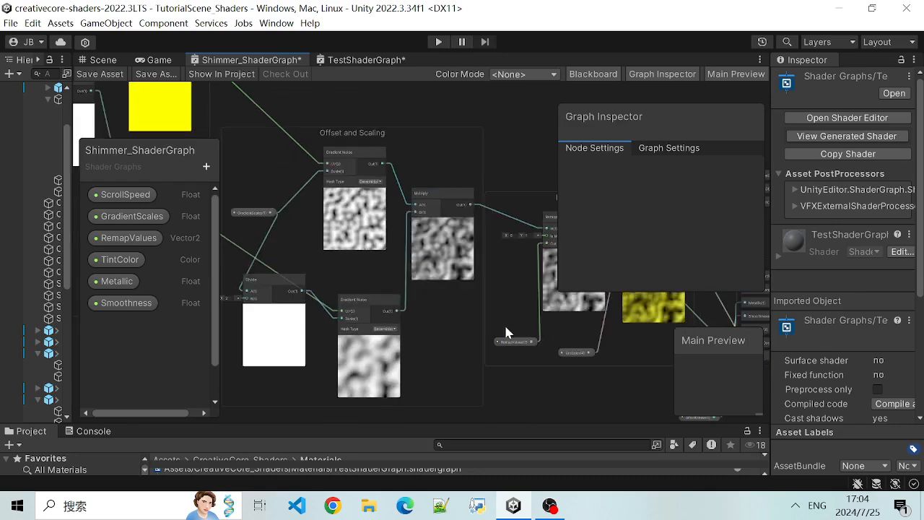
- Survey the whole shader graph and return to the Offset and Scaling group
{"action": "scroll", "coordinate": [433, 267], "scroll_direction": "up", "scroll_amount": 2}
{"action": "scroll", "coordinate": [371, 201], "scroll_direction": "down", "scroll_amount": 2}
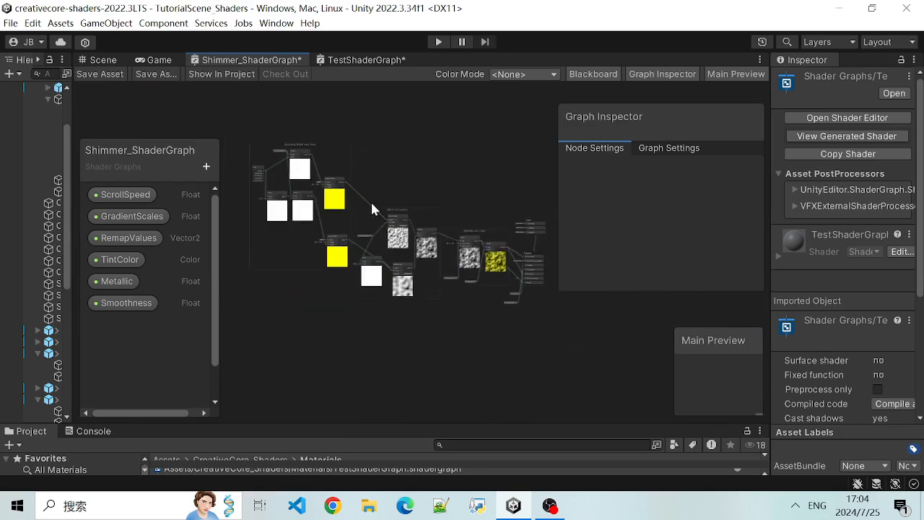
{"action": "scroll", "coordinate": [408, 245], "scroll_direction": "up", "scroll_amount": 4}
{"action": "middle_click_drag", "start_coordinate": [408, 245], "coordinate": [493, 103]}
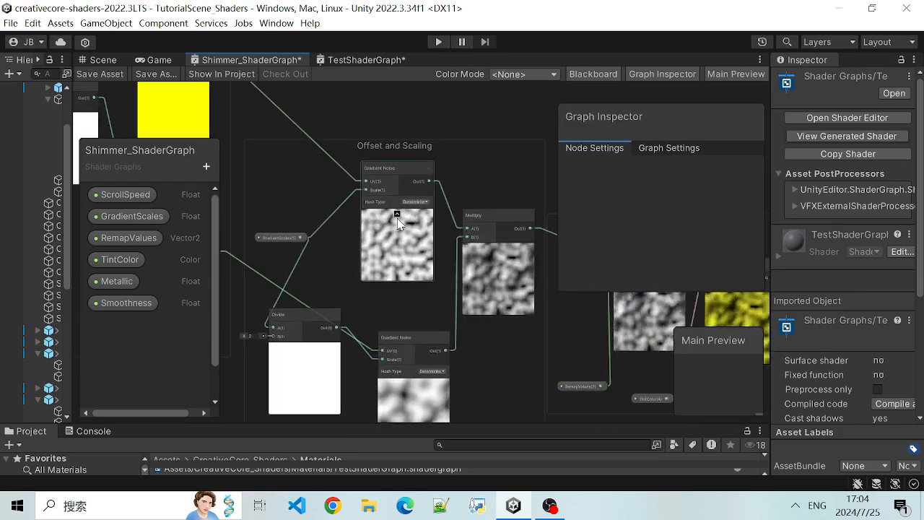
{"action": "middle_click_drag", "start_coordinate": [352, 136], "coordinate": [415, 103]}
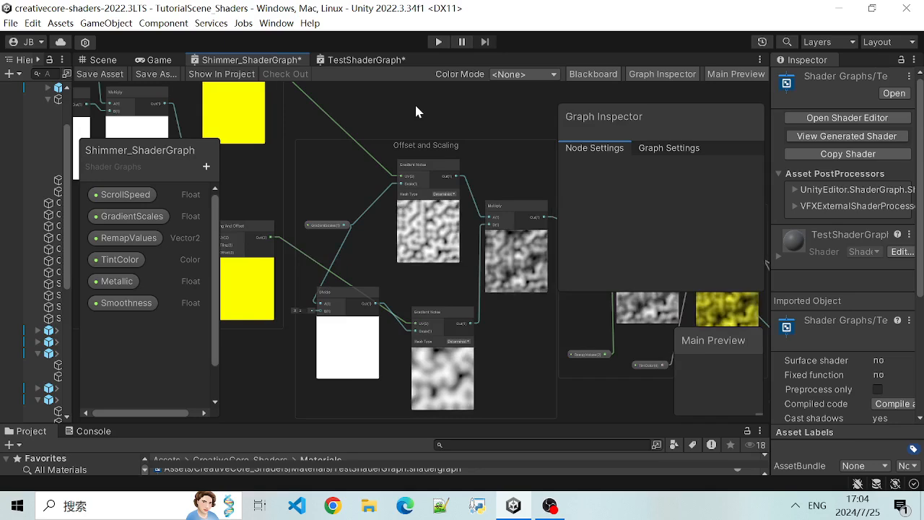
- Check the grouping options available for the Divide and lower Gradient Noise nodes in the Offset and Scaling group
{"action": "left_click", "coordinate": [655, 148]}
{"action": "scroll", "coordinate": [354, 148], "scroll_direction": "down", "scroll_amount": 4}
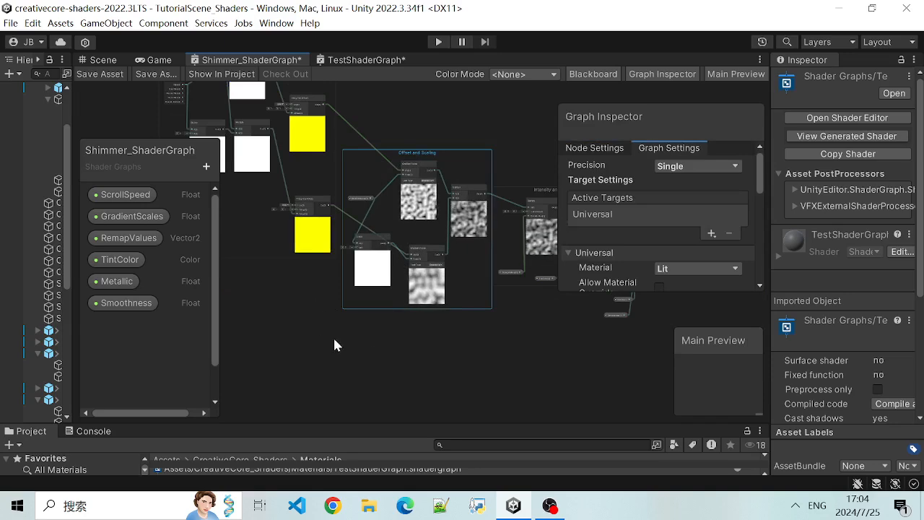
{"action": "right_click", "coordinate": [482, 135]}
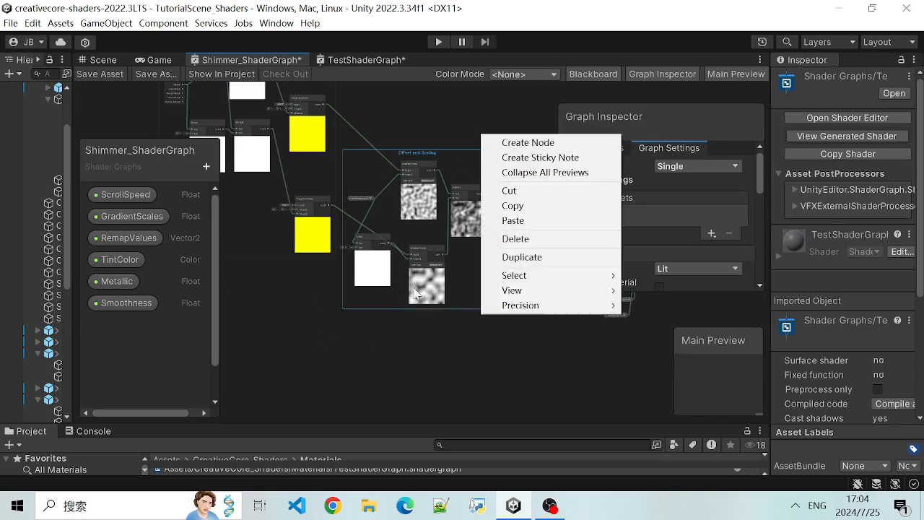
{"action": "left_click", "coordinate": [363, 284]}
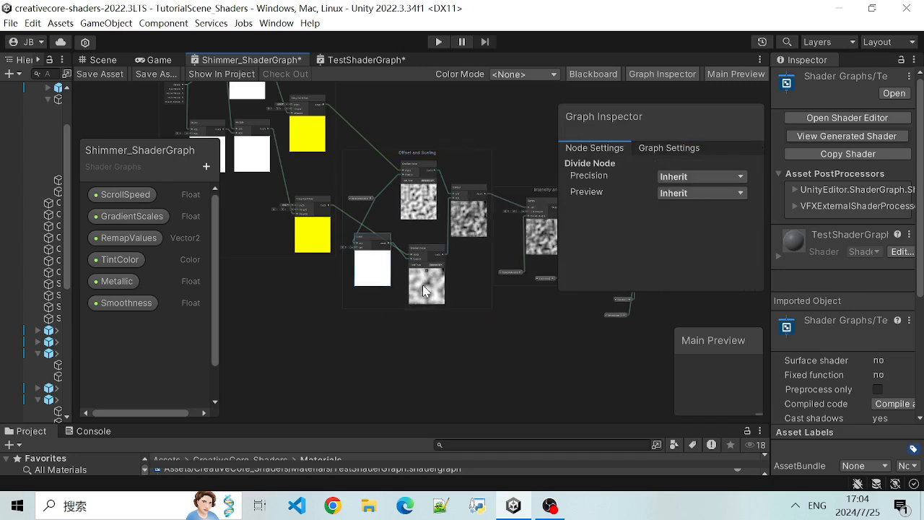
{"action": "left_click", "coordinate": [425, 291], "text": "shift"}
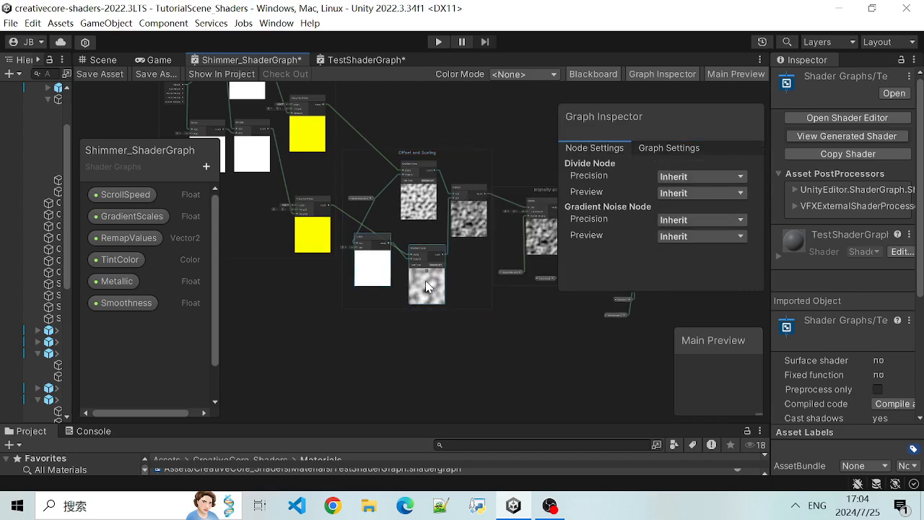
{"action": "right_click", "coordinate": [425, 280]}
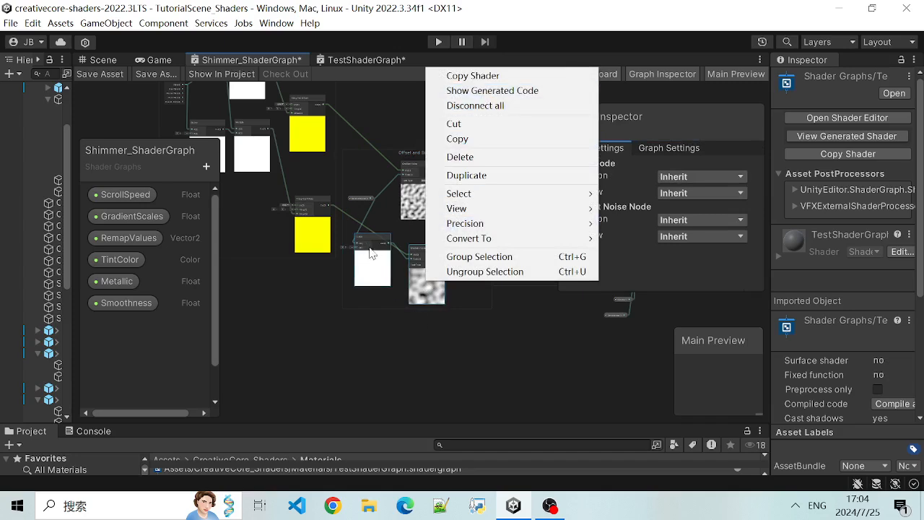
{"action": "left_click", "coordinate": [393, 122]}
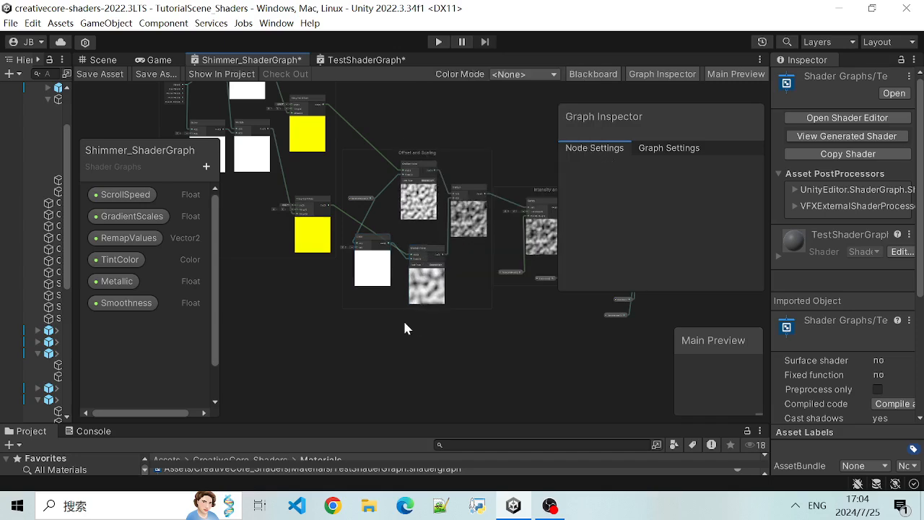
- Add a Time node below the Offset and Scaling group and paste a copy of it beside the original
{"action": "right_click", "coordinate": [336, 336]}
{"action": "left_click", "coordinate": [411, 157]}
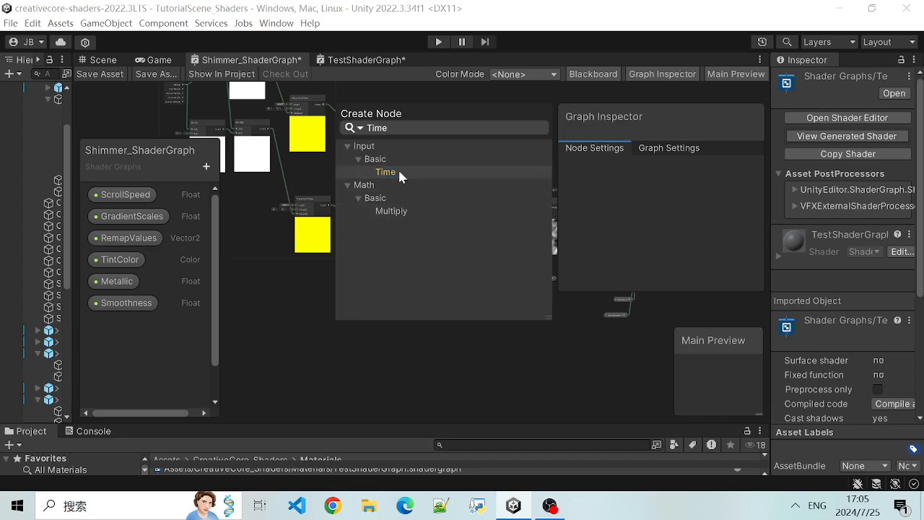
{"action": "left_click", "coordinate": [399, 173]}
{"action": "right_click", "coordinate": [348, 372]}
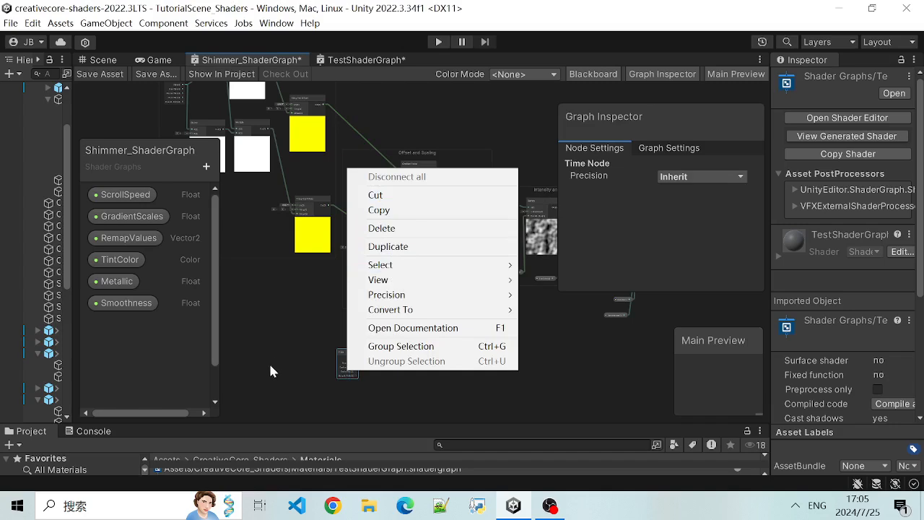
{"action": "left_click", "coordinate": [280, 339]}
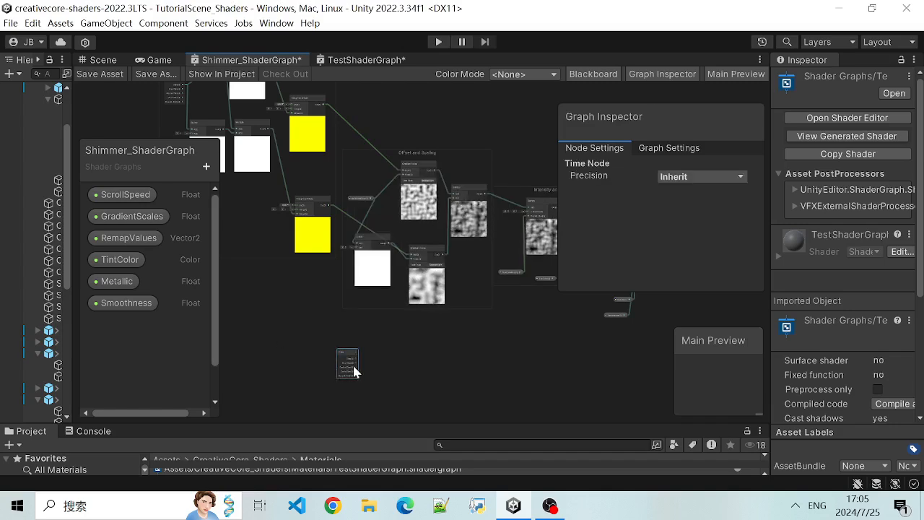
{"action": "key", "text": "ctrl+v"}
{"action": "left_click", "coordinate": [386, 372]}
{"action": "left_click_drag", "start_coordinate": [364, 371], "coordinate": [383, 305]}
{"action": "scroll", "coordinate": [437, 326], "scroll_direction": "up", "scroll_amount": 3}
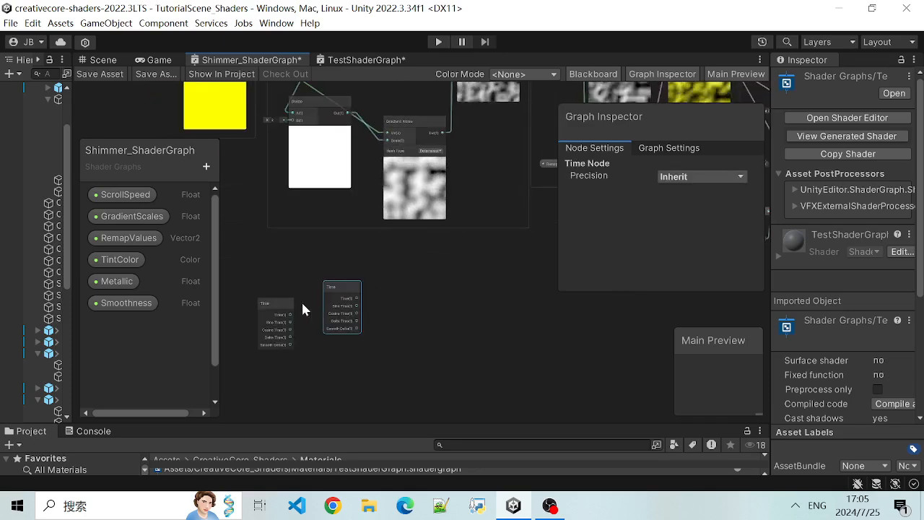
- Group the two Time nodes and name the group Fame
{"action": "left_click", "coordinate": [287, 327], "text": "shift"}
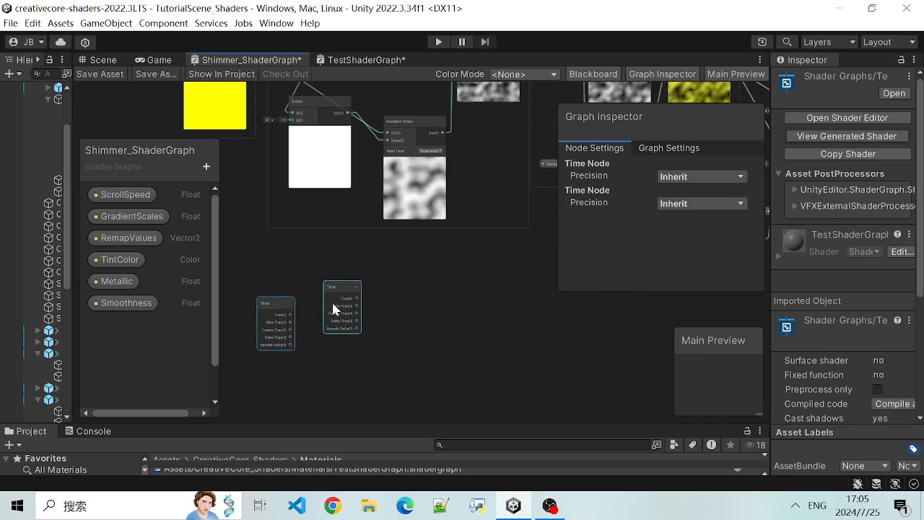
{"action": "right_click", "coordinate": [344, 310]}
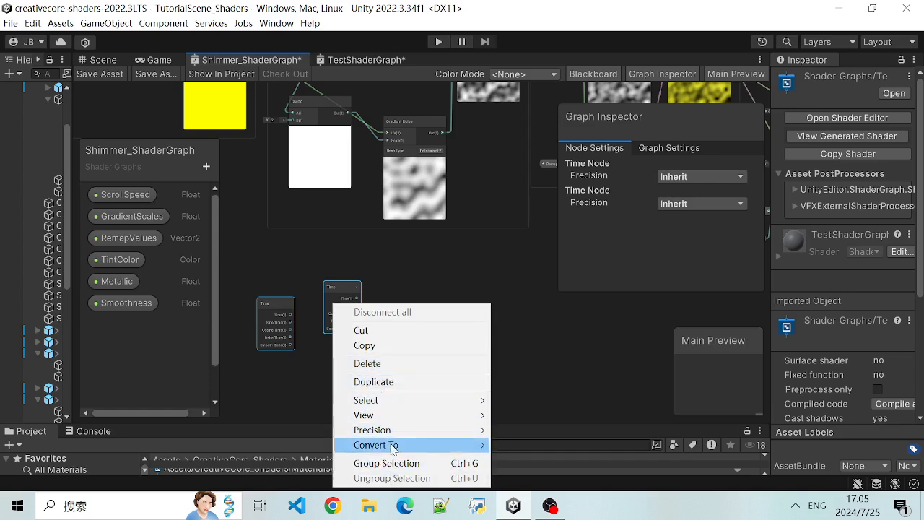
{"action": "left_click", "coordinate": [396, 468]}
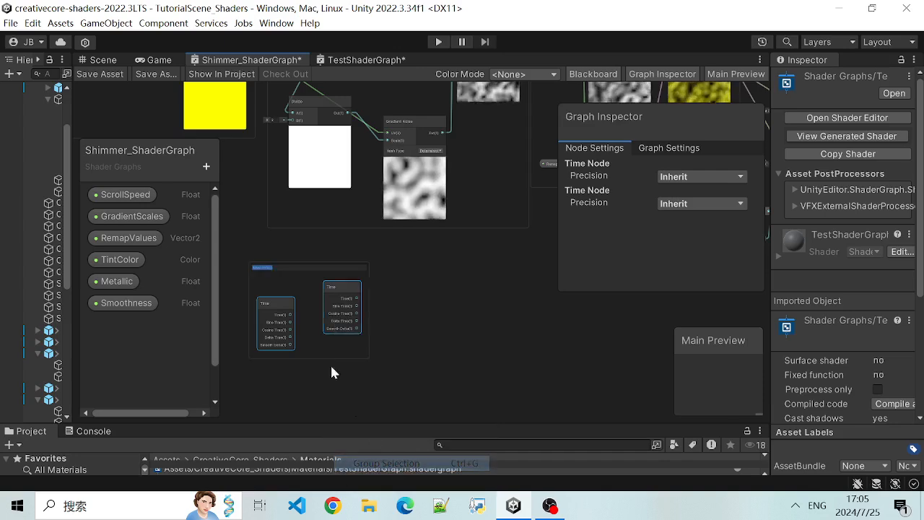
{"action": "key", "text": "BackSpace"}
{"action": "type", "text": "Rand"}
{"action": "key", "text": "Return"}
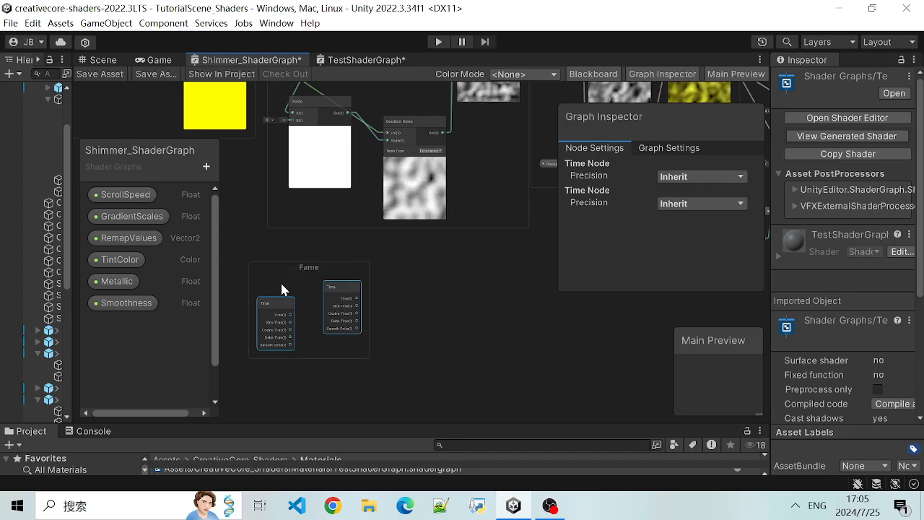
- Move the Fame group with both Time nodes to the empty area beneath the lower Gradient Noise node
{"action": "left_click_drag", "start_coordinate": [296, 278], "coordinate": [408, 268]}
{"action": "scroll", "coordinate": [408, 256], "scroll_direction": "down", "scroll_amount": 4}
{"action": "middle_click_drag", "start_coordinate": [290, 238], "coordinate": [312, 290]}
{"action": "scroll", "coordinate": [413, 340], "scroll_direction": "up", "scroll_amount": 3}
{"action": "scroll", "coordinate": [372, 310], "scroll_direction": "up", "scroll_amount": 1}
{"action": "scroll", "coordinate": [286, 303], "scroll_direction": "up", "scroll_amount": 3}
{"action": "scroll", "coordinate": [403, 361], "scroll_direction": "down", "scroll_amount": 2}
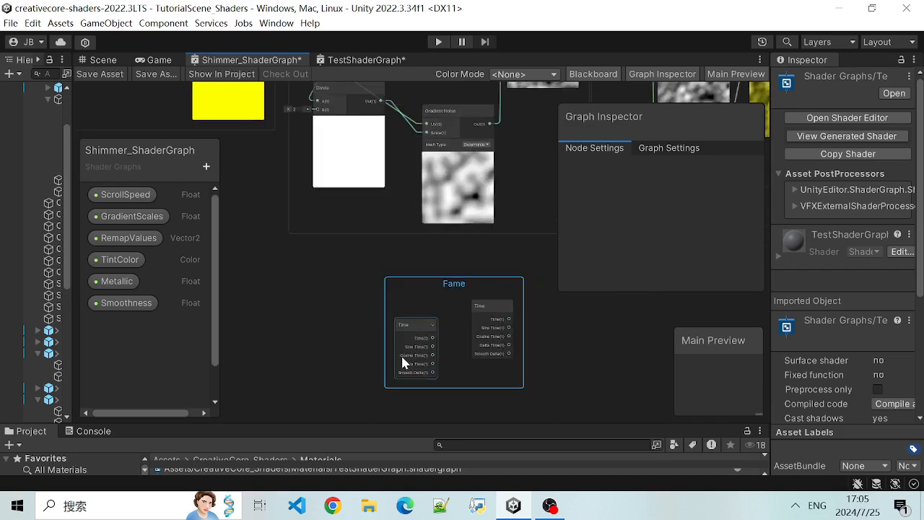
- Delete the Fame group and both of its Time nodes
{"action": "key", "text": "Delete"}
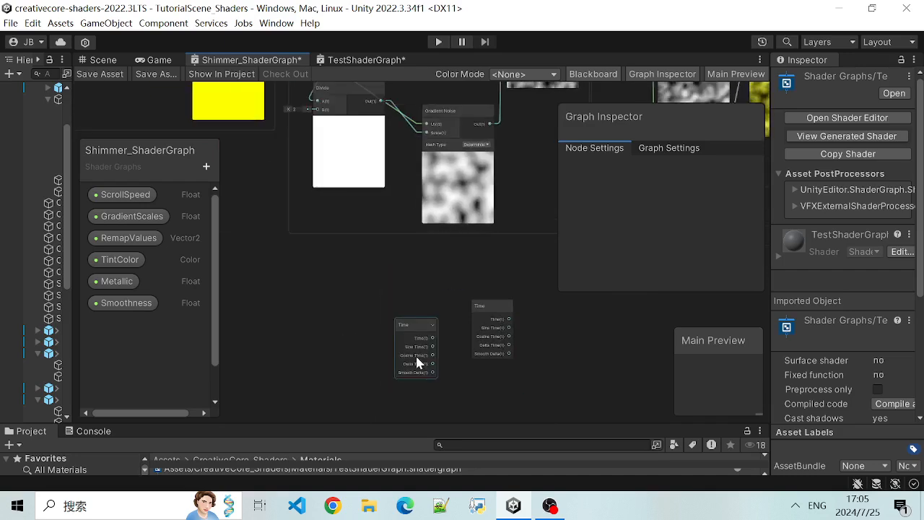
{"action": "left_click", "coordinate": [414, 356]}
{"action": "key", "text": "Delete"}
{"action": "left_click", "coordinate": [497, 319]}
{"action": "key", "text": "Delete"}
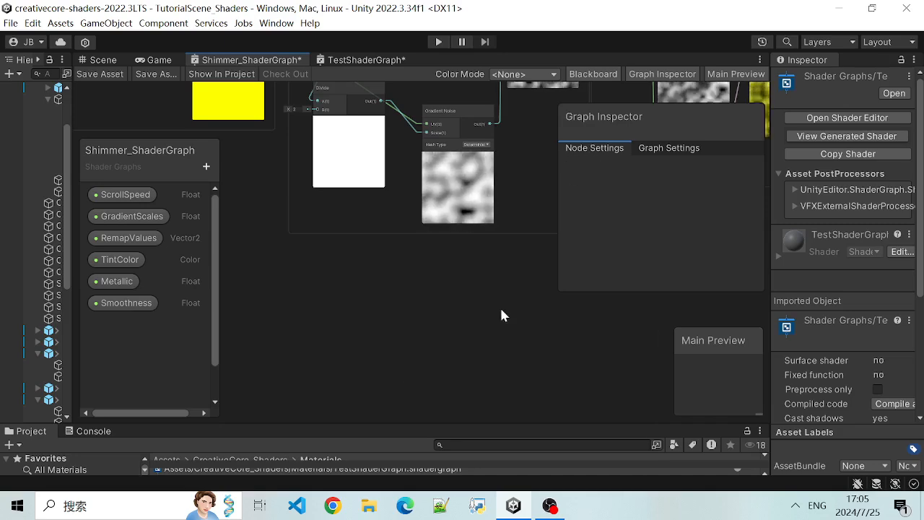
- Examine the Vertex and Fragment blocks and how the tinted Multiply output feeds the Fragment inputs
{"action": "scroll", "coordinate": [497, 314], "scroll_direction": "down", "scroll_amount": 3}
{"action": "middle_click_drag", "start_coordinate": [505, 283], "coordinate": [369, 382]}
{"action": "scroll", "coordinate": [427, 333], "scroll_direction": "down", "scroll_amount": 3}
{"action": "middle_click_drag", "start_coordinate": [493, 180], "coordinate": [367, 159]}
{"action": "scroll", "coordinate": [402, 191], "scroll_direction": "up", "scroll_amount": 5}
{"action": "middle_click_drag", "start_coordinate": [370, 206], "coordinate": [311, 140]}
{"action": "scroll", "coordinate": [329, 158], "scroll_direction": "up", "scroll_amount": 4}
{"action": "scroll", "coordinate": [311, 141], "scroll_direction": "down", "scroll_amount": 2}
{"action": "scroll", "coordinate": [306, 163], "scroll_direction": "up", "scroll_amount": 1}
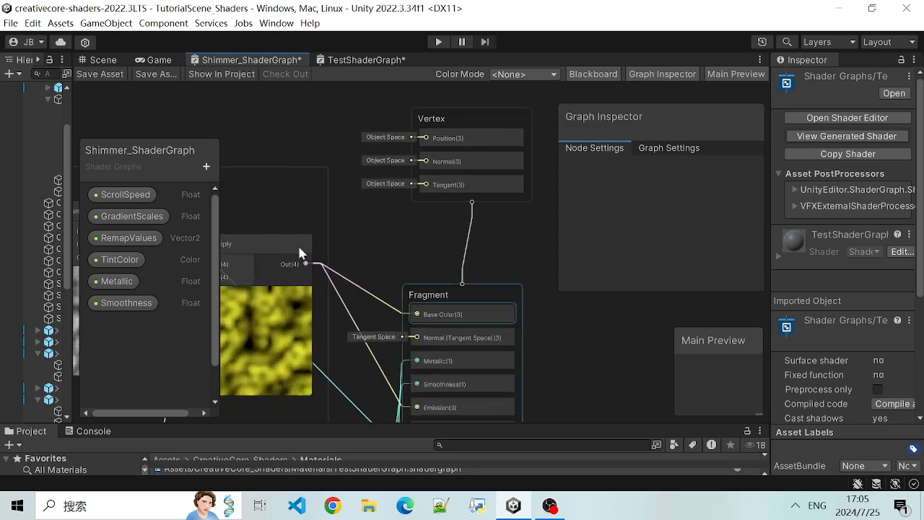
{"action": "left_click", "coordinate": [411, 294]}
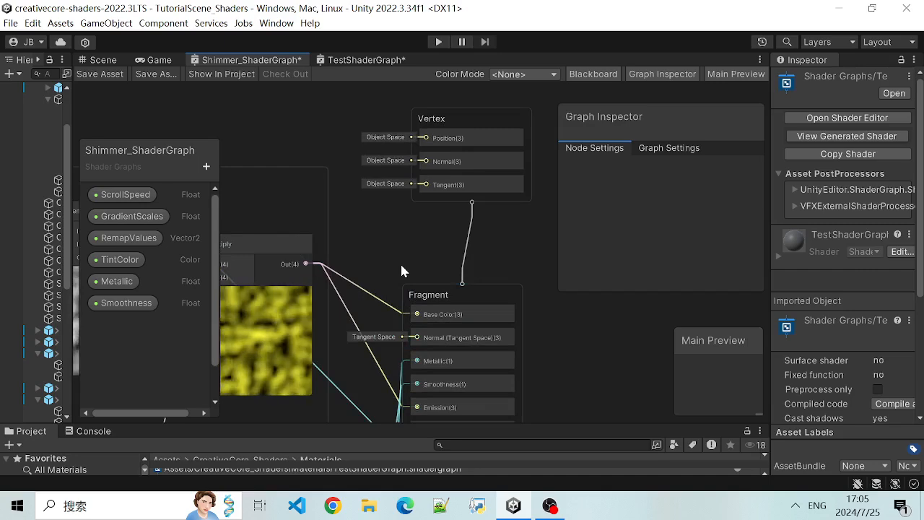
{"action": "scroll", "coordinate": [334, 157], "scroll_direction": "down", "scroll_amount": 2}
{"action": "mouse_move", "coordinate": [288, 135]}
{"action": "middle_mouse_down"}
{"action": "mouse_move", "coordinate": [329, 153]}
{"action": "mouse_move", "coordinate": [303, 130]}
{"action": "middle_mouse_up"}
{"action": "scroll", "coordinate": [351, 165], "scroll_direction": "down", "scroll_amount": 4}
{"action": "scroll", "coordinate": [324, 157], "scroll_direction": "up", "scroll_amount": 5}
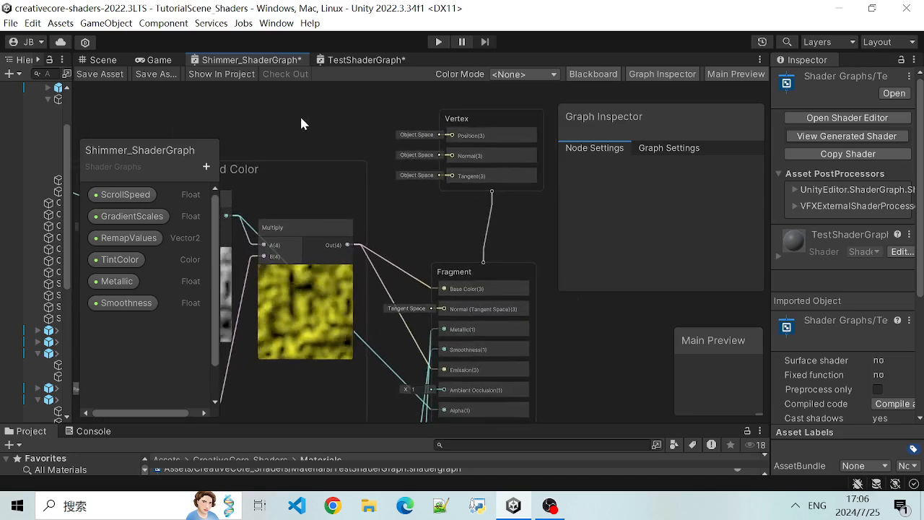
- Trace the flow from Changing Offset over Time through Offset and Scaling and Intensity and Color to the Fragment block
{"action": "scroll", "coordinate": [416, 244], "scroll_direction": "down", "scroll_amount": 1}
{"action": "middle_click_drag", "start_coordinate": [417, 244], "coordinate": [424, 197]}
{"action": "scroll", "coordinate": [400, 253], "scroll_direction": "down", "scroll_amount": 2}
{"action": "middle_click_drag", "start_coordinate": [355, 387], "coordinate": [354, 367]}
{"action": "scroll", "coordinate": [349, 310], "scroll_direction": "up", "scroll_amount": 2}
{"action": "scroll", "coordinate": [339, 296], "scroll_direction": "down", "scroll_amount": 2}
{"action": "scroll", "coordinate": [330, 272], "scroll_direction": "down", "scroll_amount": 1}
{"action": "middle_click_drag", "start_coordinate": [291, 118], "coordinate": [487, 253]}
{"action": "scroll", "coordinate": [488, 252], "scroll_direction": "up", "scroll_amount": 1}
{"action": "scroll", "coordinate": [438, 210], "scroll_direction": "down", "scroll_amount": 3}
{"action": "middle_click_drag", "start_coordinate": [405, 193], "coordinate": [429, 198]}
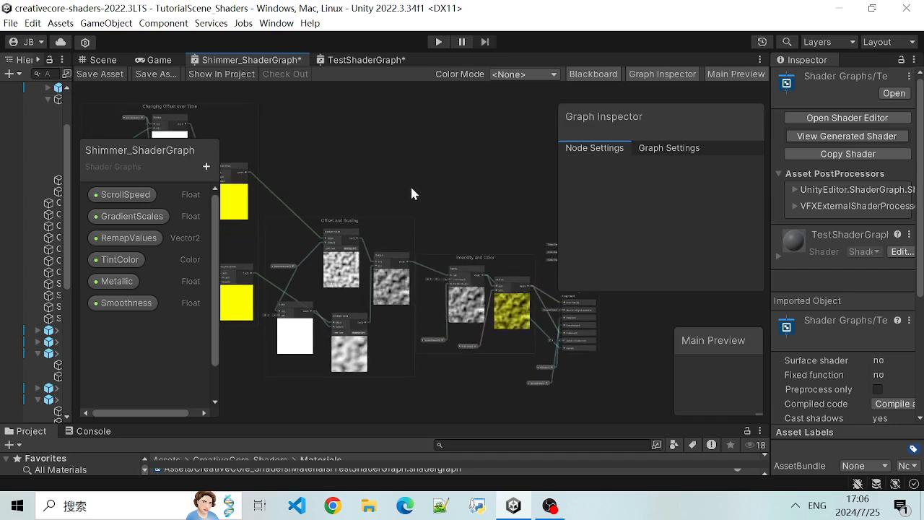
{"action": "scroll", "coordinate": [433, 192], "scroll_direction": "up", "scroll_amount": 3}
{"action": "middle_click_drag", "start_coordinate": [459, 251], "coordinate": [421, 180]}
{"action": "scroll", "coordinate": [428, 186], "scroll_direction": "down", "scroll_amount": 2}
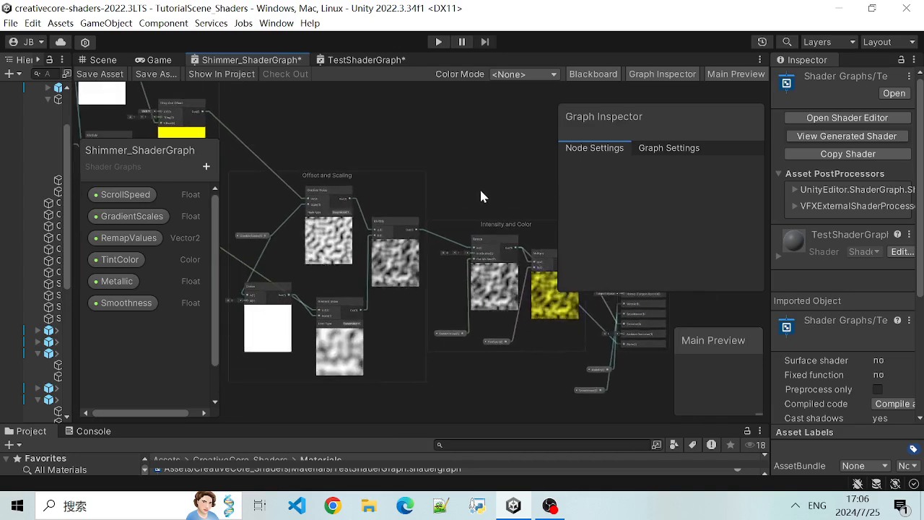
{"action": "scroll", "coordinate": [421, 182], "scroll_direction": "up", "scroll_amount": 1}
- Show the graph-wide settings of Shimmer_ShaderGraph and review its three node groups as a whole
{"action": "left_click", "coordinate": [636, 148]}
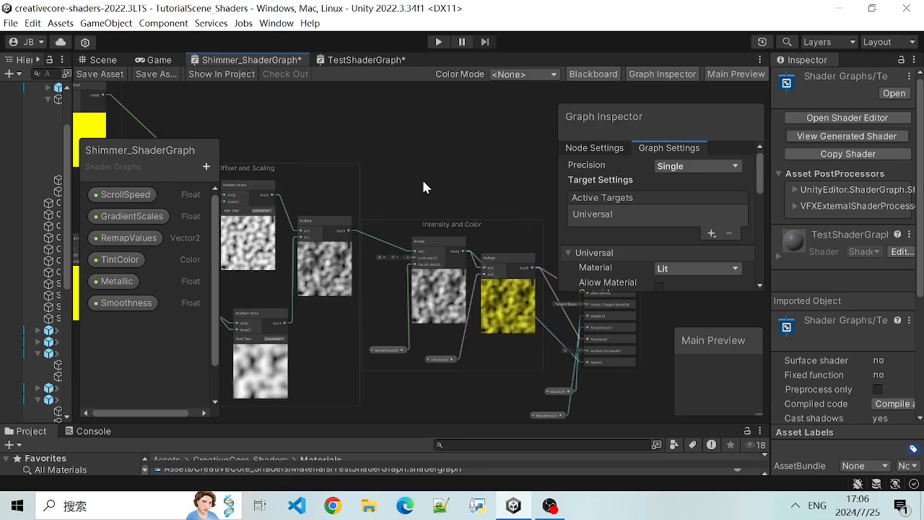
{"action": "scroll", "coordinate": [422, 178], "scroll_direction": "down", "scroll_amount": 2}
{"action": "middle_click_drag", "start_coordinate": [388, 138], "coordinate": [409, 157]}
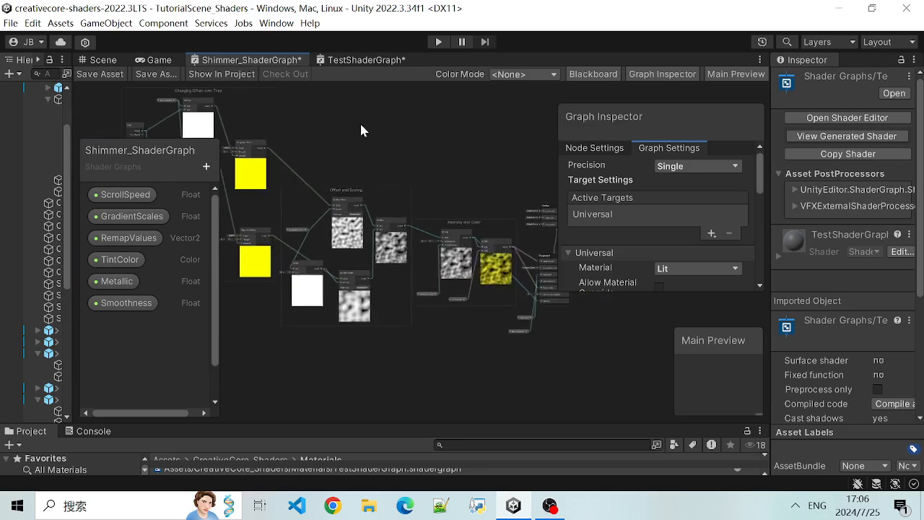
{"action": "scroll", "coordinate": [384, 166], "scroll_direction": "up", "scroll_amount": 1}
{"action": "scroll", "coordinate": [372, 160], "scroll_direction": "up", "scroll_amount": 1}
{"action": "middle_click_drag", "start_coordinate": [345, 148], "coordinate": [380, 156]}
{"action": "scroll", "coordinate": [379, 156], "scroll_direction": "down", "scroll_amount": 1}
{"action": "scroll", "coordinate": [375, 164], "scroll_direction": "down", "scroll_amount": 1}
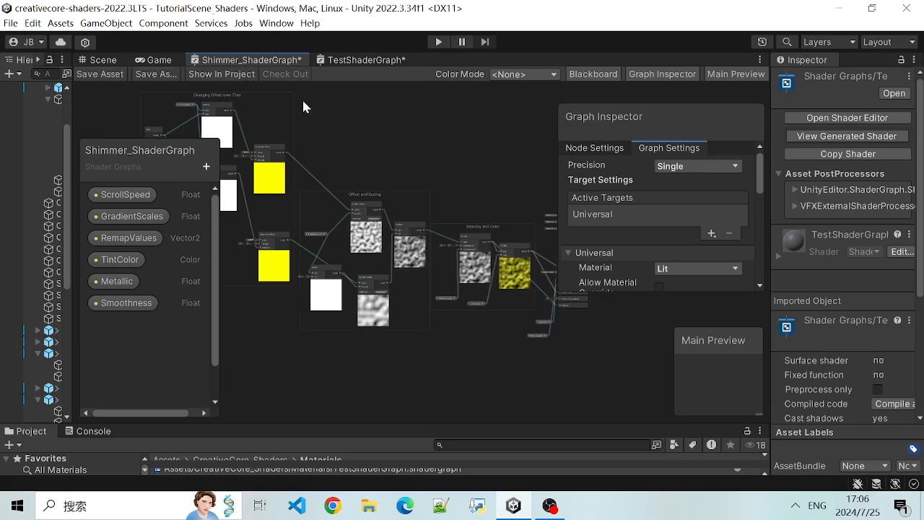
- Glance at TestShaderGraph, return to Shimmer_ShaderGraph and close it, discarding its unsaved changes
{"action": "left_click", "coordinate": [349, 65]}
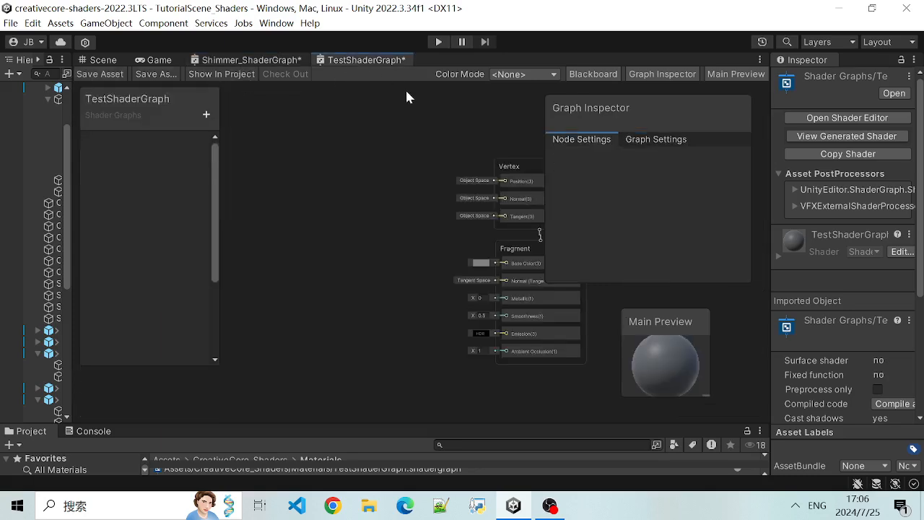
{"action": "left_click", "coordinate": [266, 61]}
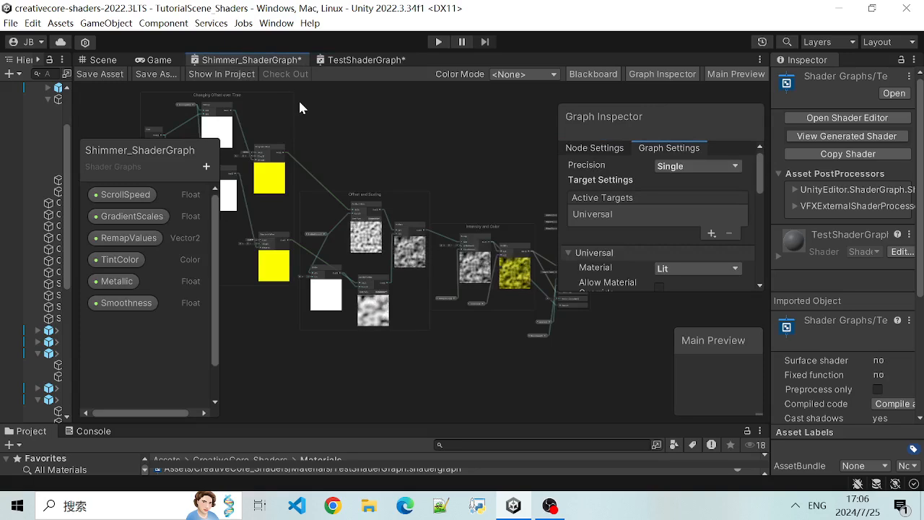
{"action": "right_click", "coordinate": [261, 62]}
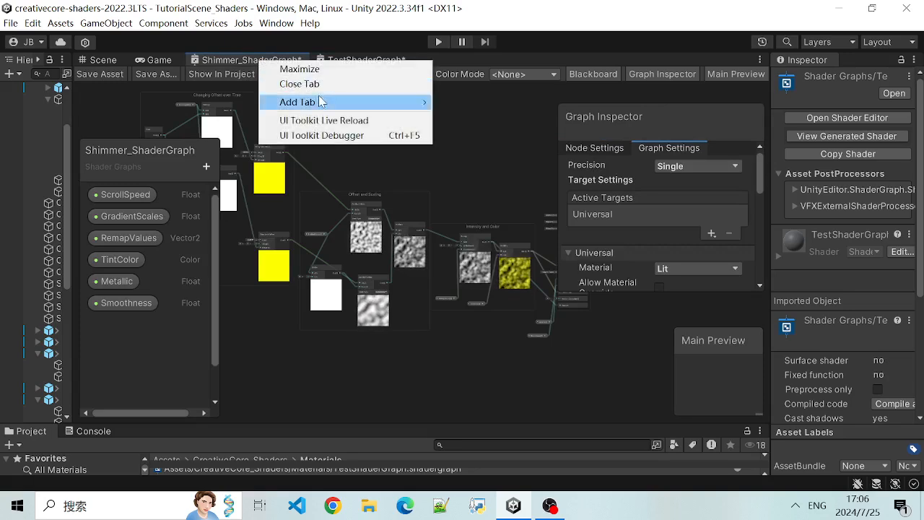
{"action": "left_click", "coordinate": [299, 84]}
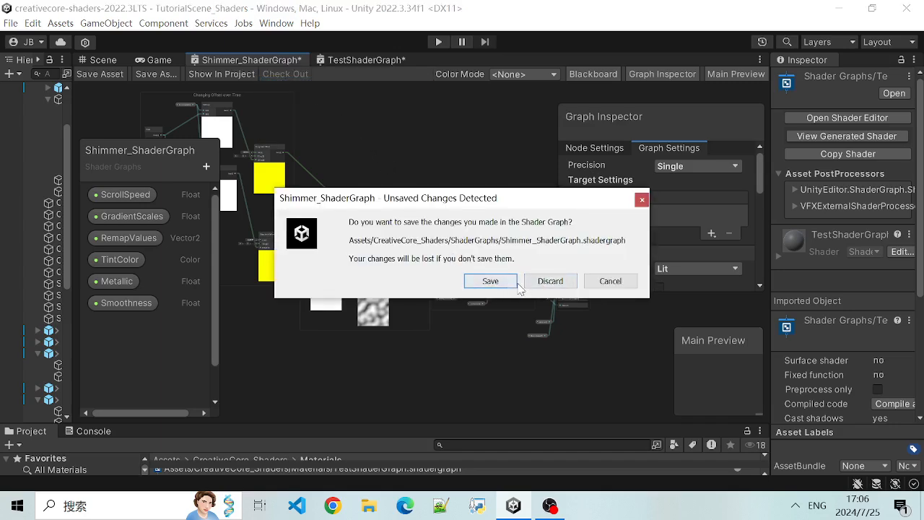
{"action": "left_click", "coordinate": [543, 287]}
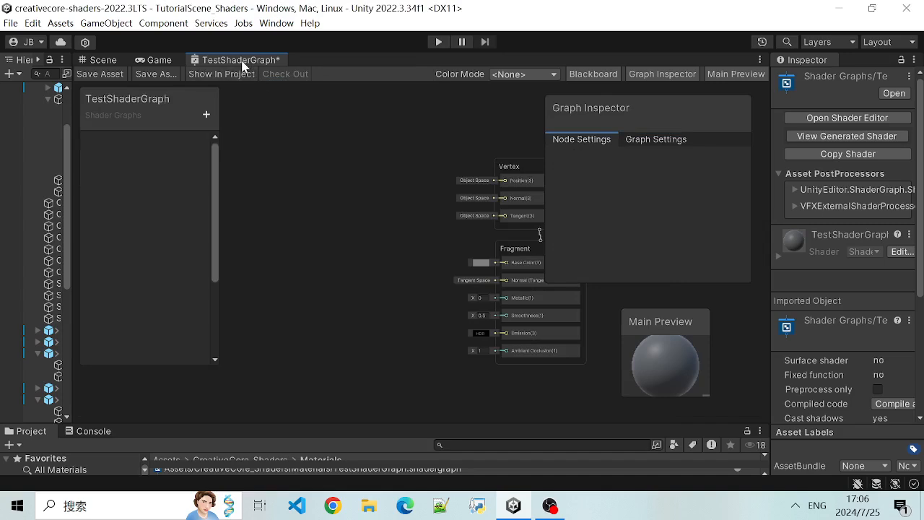
- Close the TestShaderGraph editor and answer its unsaved changes prompt
{"action": "right_click", "coordinate": [242, 66]}
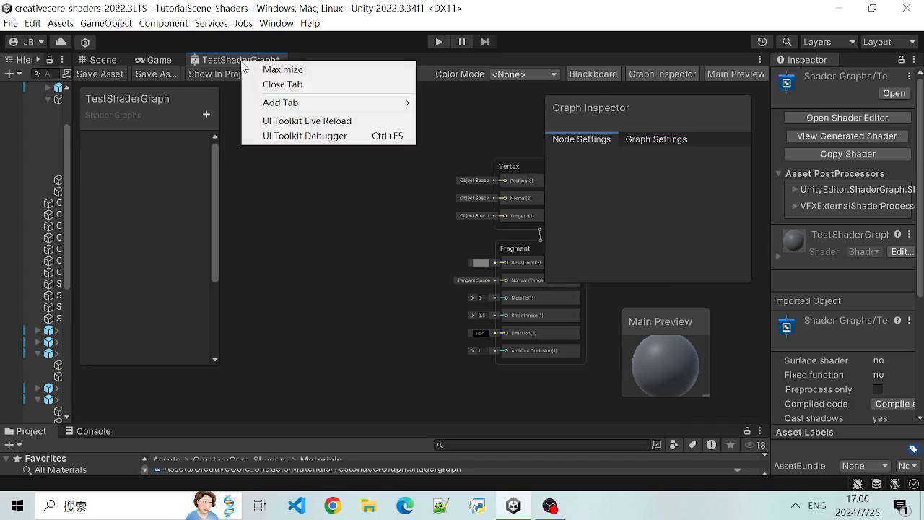
{"action": "left_click", "coordinate": [293, 86]}
{"action": "left_click", "coordinate": [514, 289]}
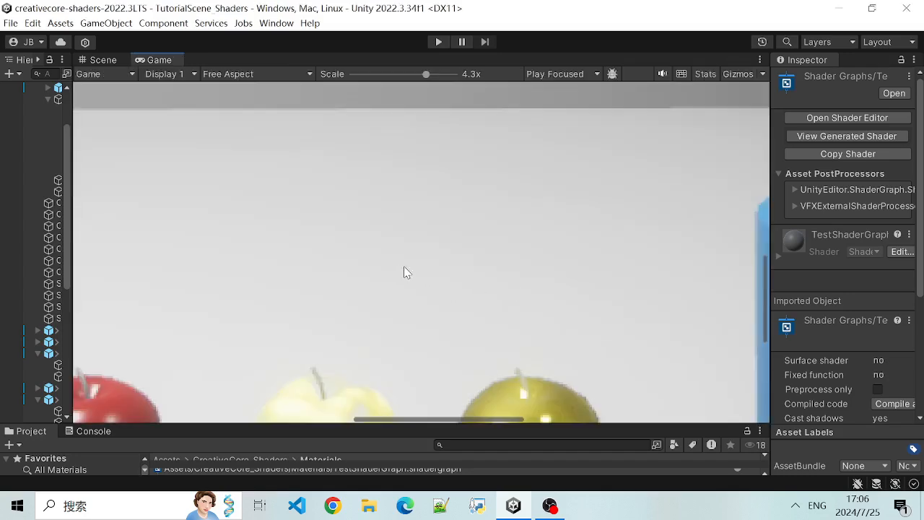
- View the shimmering yellow apple among the other apples in the Game view and in the Scene view
{"action": "scroll", "coordinate": [405, 272], "scroll_direction": "down", "scroll_amount": 10}
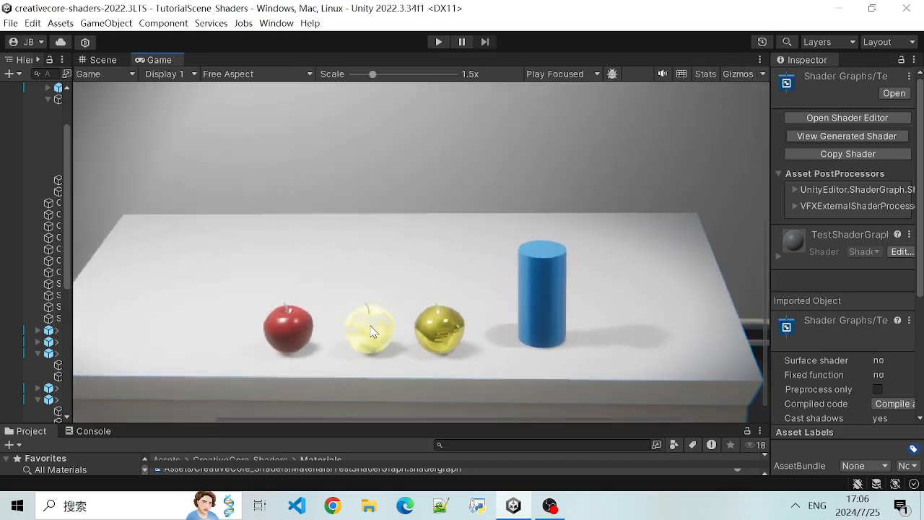
{"action": "scroll", "coordinate": [425, 368], "scroll_direction": "down", "scroll_amount": 1}
{"action": "middle_click_drag", "start_coordinate": [430, 344], "coordinate": [237, 130]}
{"action": "left_click", "coordinate": [101, 59]}
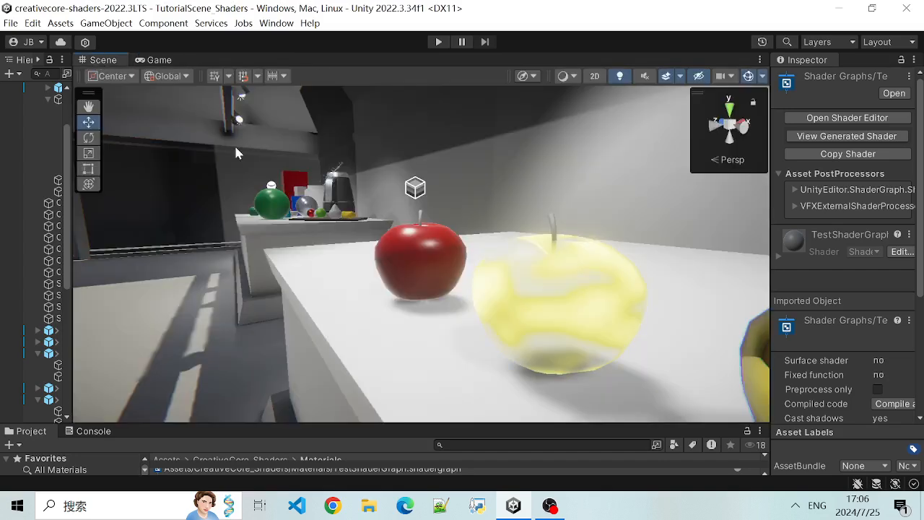
{"action": "scroll", "coordinate": [571, 315], "scroll_direction": "down", "scroll_amount": 2}
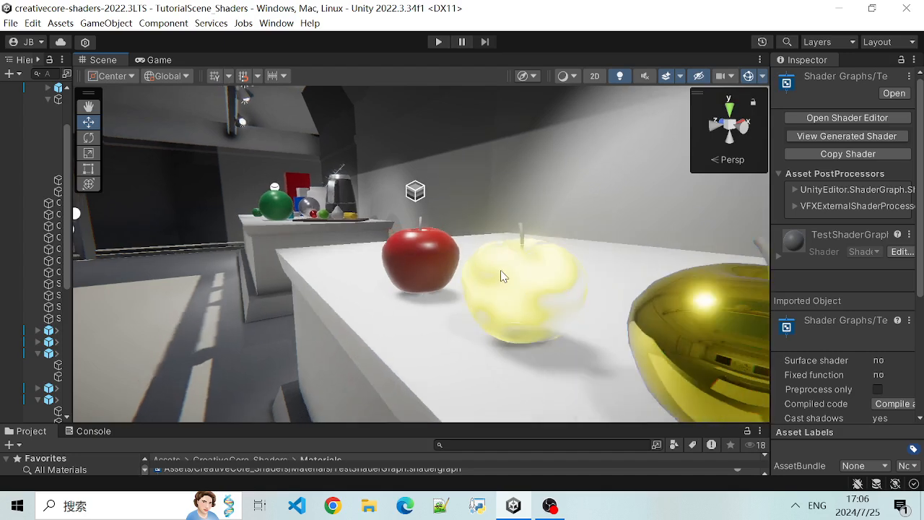
- Select the shimmering yellow apple and examine its surface effect from several angles and distances
{"action": "left_click", "coordinate": [503, 273]}
{"action": "scroll", "coordinate": [532, 311], "scroll_direction": "up", "scroll_amount": 2}
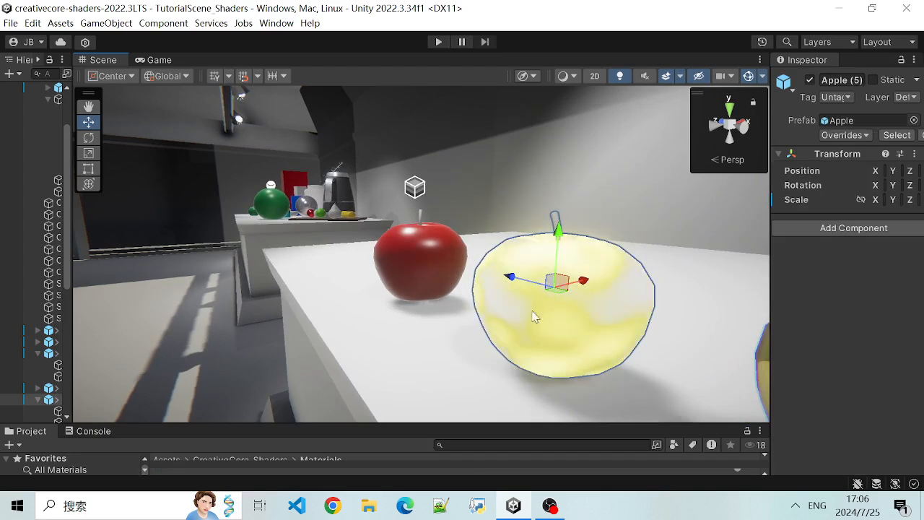
{"action": "left_click_drag", "start_coordinate": [432, 346], "coordinate": [515, 313], "text": "alt"}
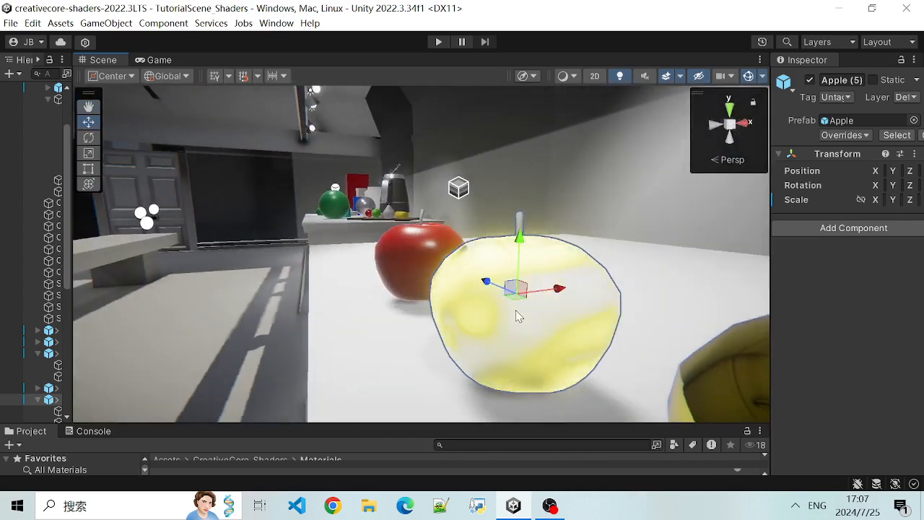
{"action": "left_click_drag", "start_coordinate": [586, 371], "coordinate": [625, 310], "text": "alt"}
{"action": "left_click_drag", "start_coordinate": [478, 373], "coordinate": [536, 390], "text": "alt"}
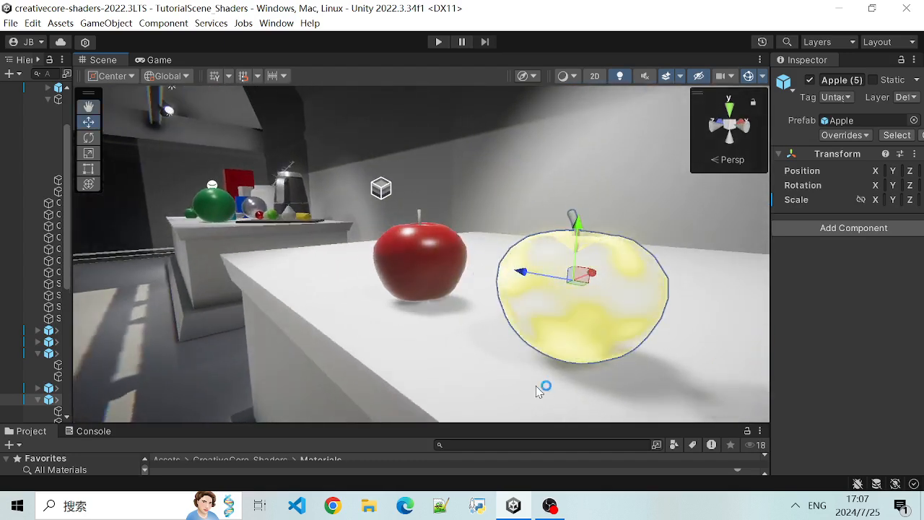
{"action": "scroll", "coordinate": [520, 317], "scroll_direction": "down", "scroll_amount": 5}
{"action": "scroll", "coordinate": [506, 309], "scroll_direction": "up", "scroll_amount": 4}
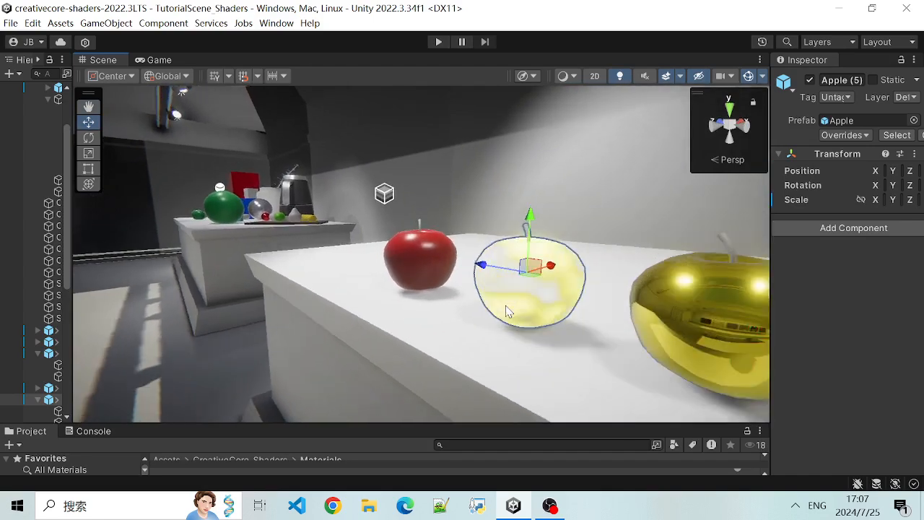
{"action": "left_click_drag", "start_coordinate": [563, 363], "coordinate": [500, 344], "text": "alt"}
{"action": "left_click_drag", "start_coordinate": [630, 339], "coordinate": [594, 324], "text": "alt"}
- Select the blue cylinder beside the apples and show the surface settings of its BlueBottle material
{"action": "left_click", "coordinate": [617, 236]}
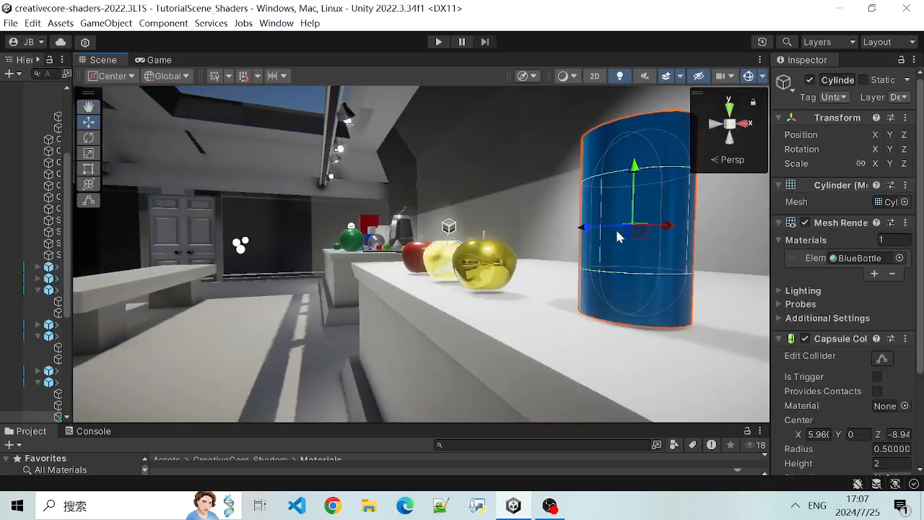
{"action": "left_click_drag", "start_coordinate": [687, 331], "coordinate": [635, 333], "text": "alt"}
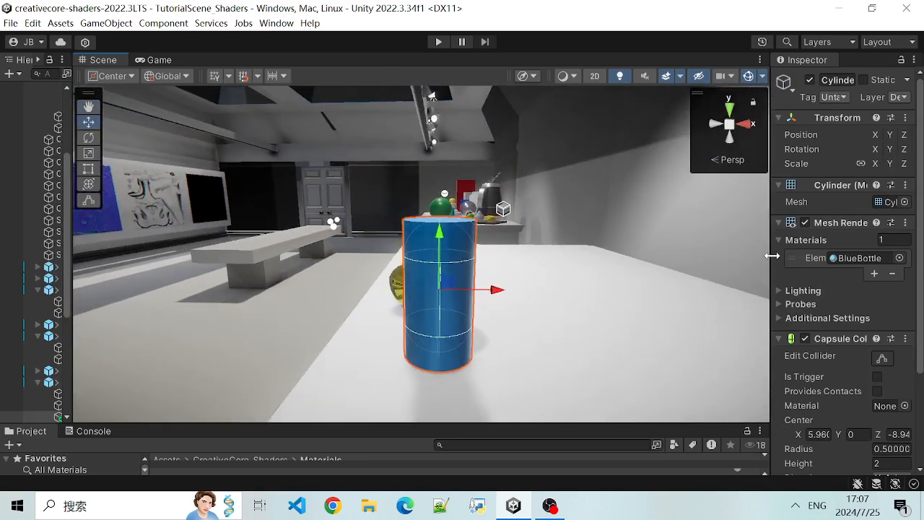
{"action": "left_click_drag", "start_coordinate": [763, 252], "coordinate": [737, 252]}
{"action": "scroll", "coordinate": [802, 403], "scroll_direction": "down", "scroll_amount": 3}
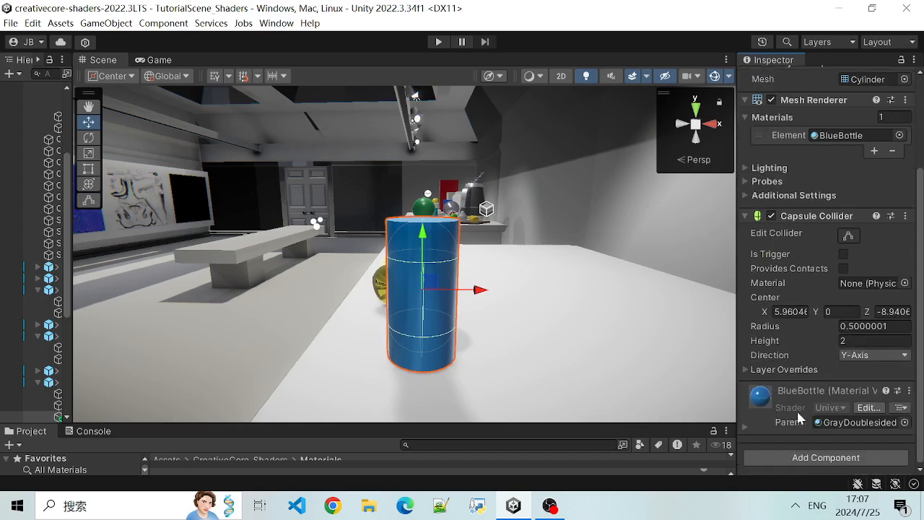
{"action": "left_click", "coordinate": [744, 427]}
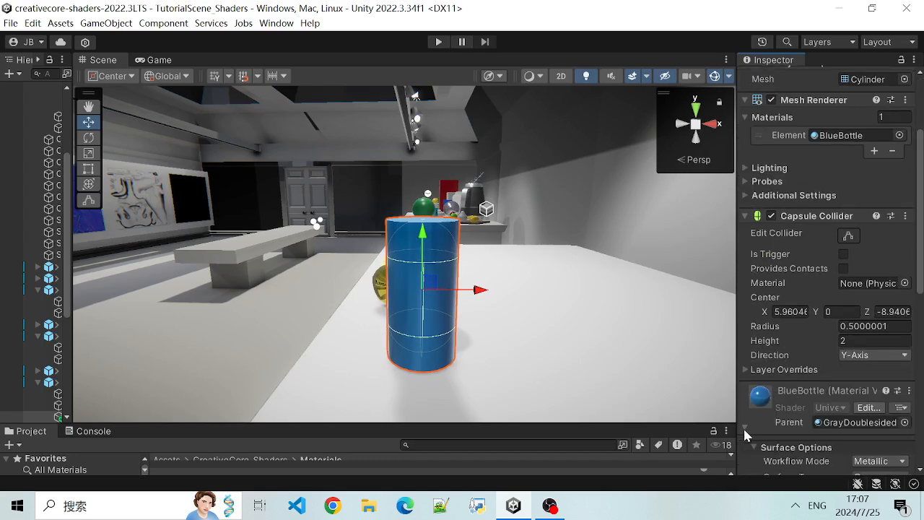
{"action": "scroll", "coordinate": [803, 295], "scroll_direction": "down", "scroll_amount": 8}
{"action": "scroll", "coordinate": [806, 303], "scroll_direction": "up", "scroll_amount": 2}
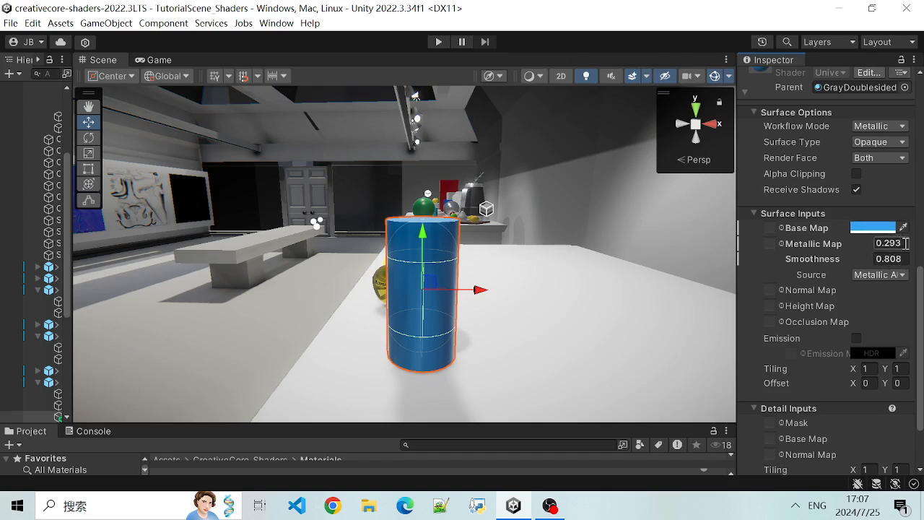
- Try Metallic Map 1 and Smoothness 9 on the BlueBottle material, and restore them to 0.293 and 0.808
{"action": "type", "text": "1"}
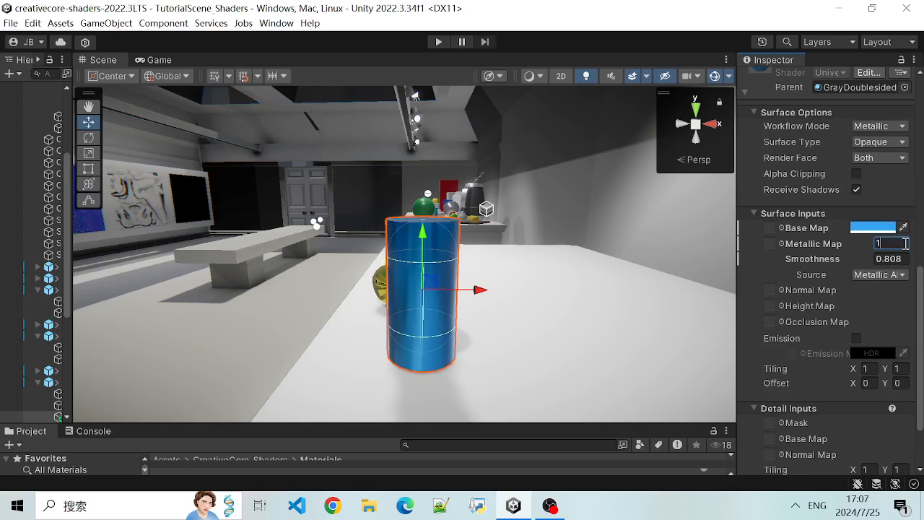
{"action": "key", "text": "BackSpace"}
{"action": "type", "text": "0.293"}
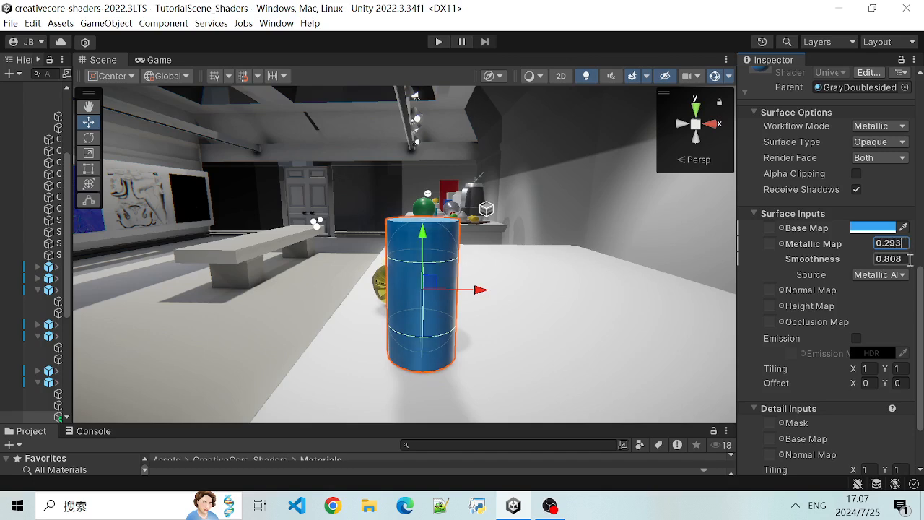
{"action": "key", "text": "BackSpace"}
{"action": "type", "text": "9"}
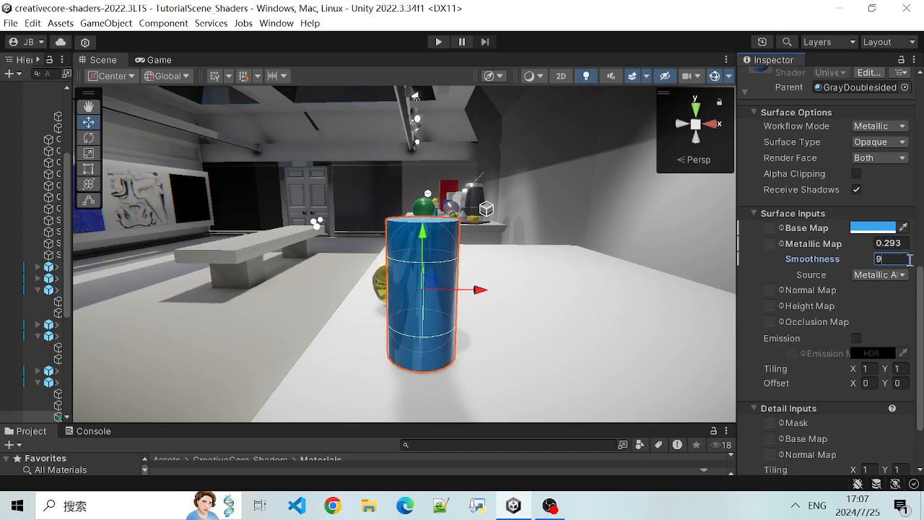
{"action": "key", "text": "BackSpace"}
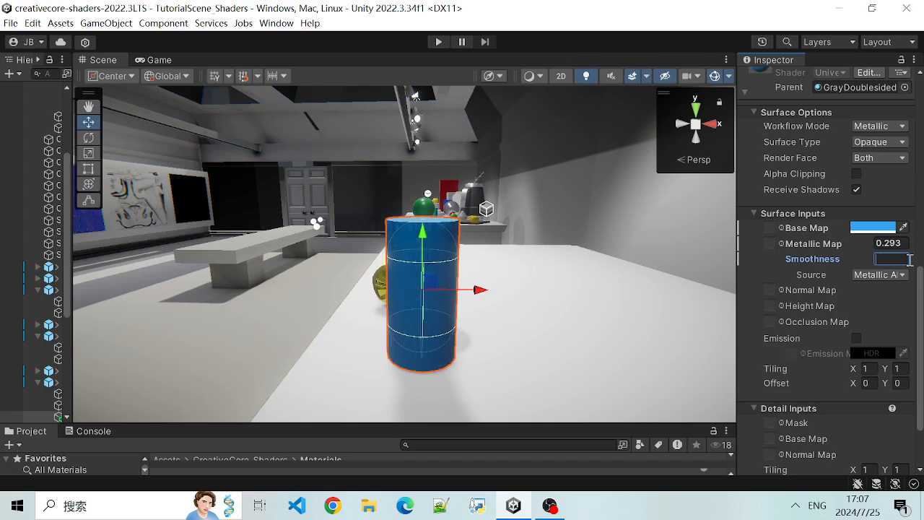
{"action": "type", "text": "0.808"}
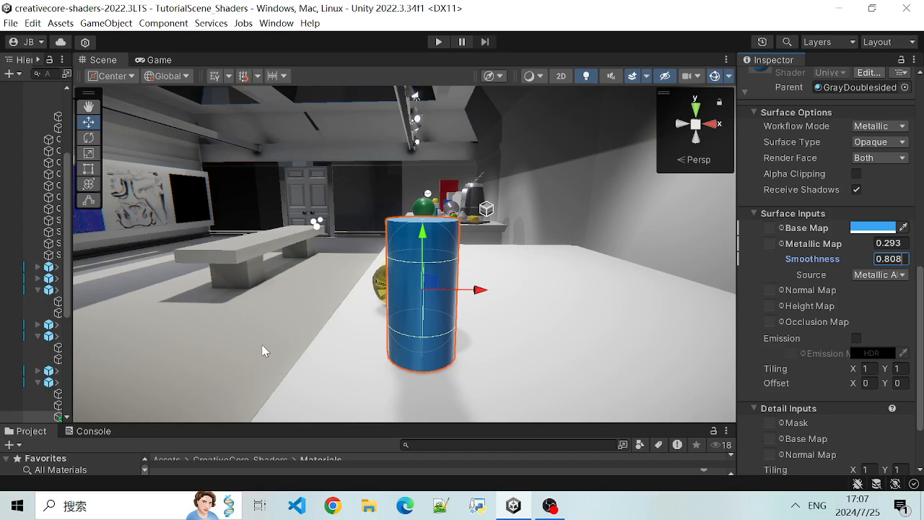
- Leave the blue cylinder, select the gray dissolve sphere beyond the table and frame it in the Scene view
{"action": "left_click", "coordinate": [315, 330]}
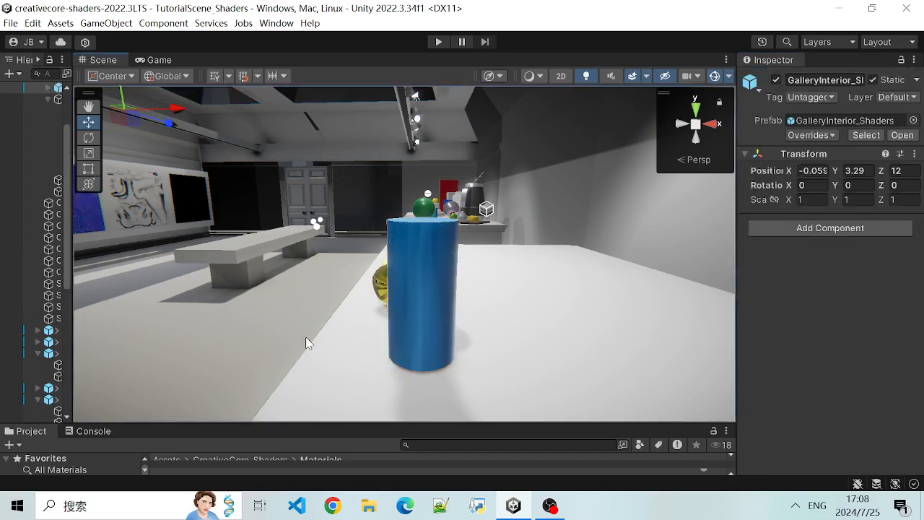
{"action": "right_click_drag", "start_coordinate": [248, 321], "coordinate": [754, 340]}
{"action": "right_click_drag", "start_coordinate": [565, 273], "coordinate": [538, 229]}
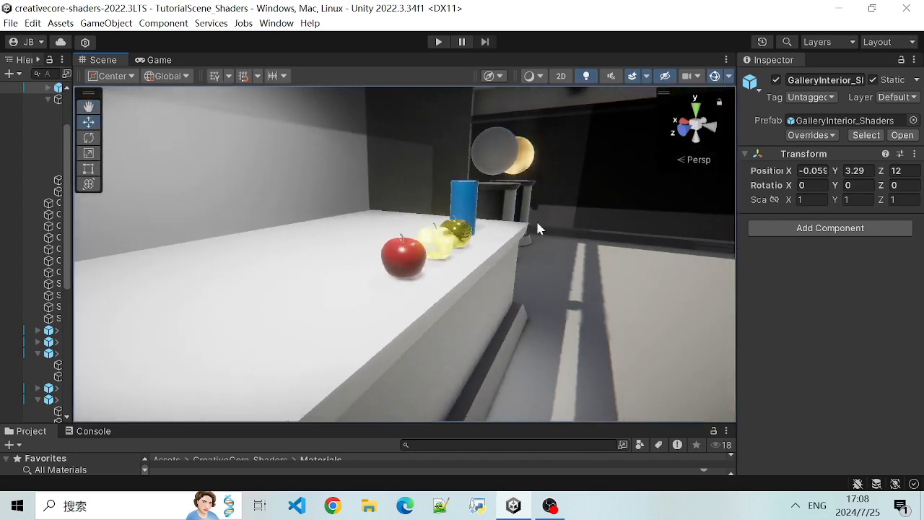
{"action": "left_click", "coordinate": [508, 161]}
{"action": "key", "text": "f"}
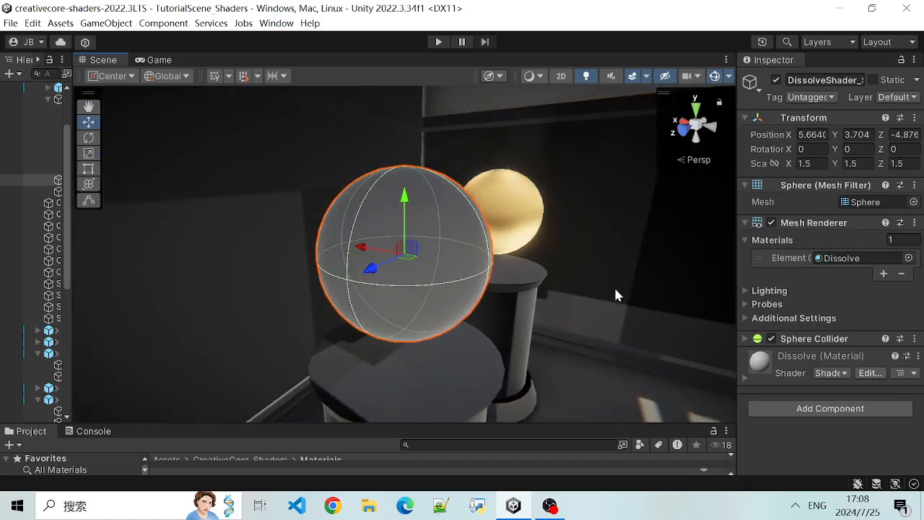
- Observe the animated dissolve effect on the sphere from several angles, together with the golden shimmer sphere behind it
{"action": "mouse_move", "coordinate": [323, 312]}
{"action": "left_mouse_down", "text": "alt"}
{"action": "mouse_move", "coordinate": [501, 334]}
{"action": "mouse_move", "coordinate": [320, 277]}
{"action": "mouse_move", "coordinate": [302, 192]}
{"action": "mouse_move", "coordinate": [434, 257]}
{"action": "mouse_move", "coordinate": [465, 303]}
{"action": "mouse_move", "coordinate": [633, 334]}
{"action": "mouse_move", "coordinate": [361, 319]}
{"action": "mouse_move", "coordinate": [289, 227]}
{"action": "mouse_move", "coordinate": [334, 234]}
{"action": "mouse_move", "coordinate": [508, 304]}
{"action": "mouse_move", "coordinate": [374, 319]}
{"action": "mouse_move", "coordinate": [258, 268]}
{"action": "mouse_move", "coordinate": [522, 316]}
{"action": "mouse_move", "coordinate": [433, 311]}
{"action": "mouse_move", "coordinate": [558, 249]}
{"action": "mouse_move", "coordinate": [629, 336]}
{"action": "left_mouse_up", "text": "alt"}
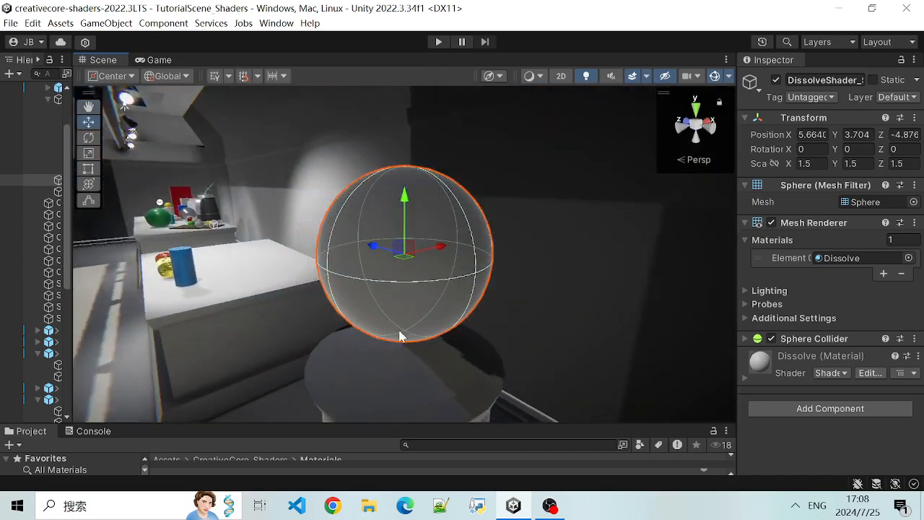
{"action": "left_click_drag", "start_coordinate": [303, 324], "coordinate": [604, 311], "text": "alt"}
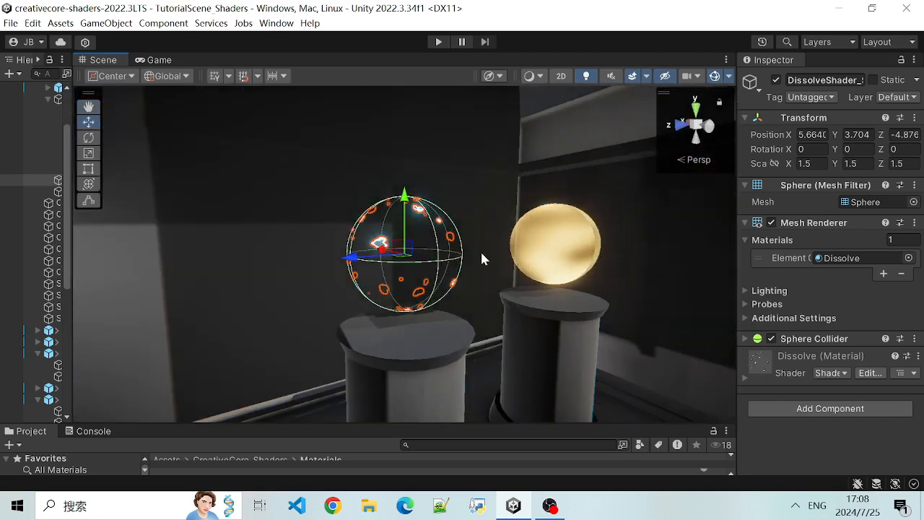
{"action": "left_click_drag", "start_coordinate": [482, 258], "coordinate": [696, 326], "text": "alt"}
{"action": "left_click_drag", "start_coordinate": [517, 326], "coordinate": [478, 371], "text": "alt"}
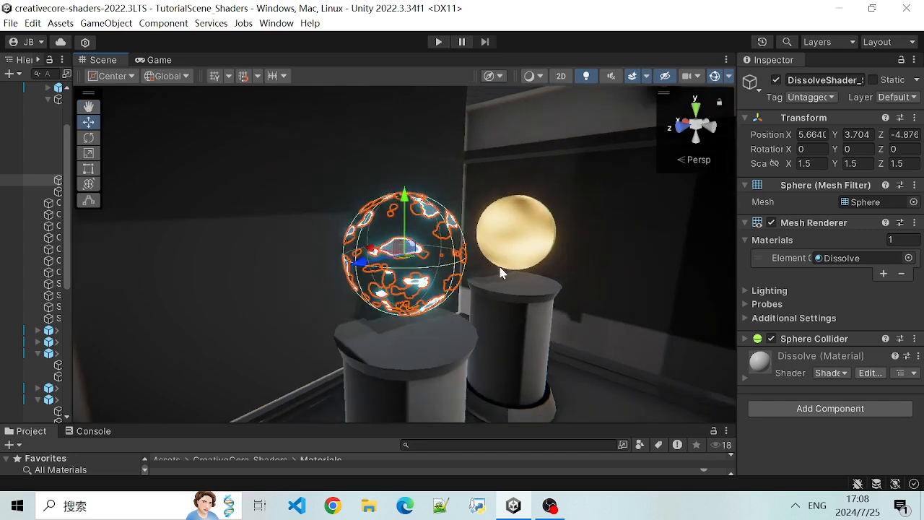
{"action": "scroll", "coordinate": [509, 280], "scroll_direction": "down", "scroll_amount": 3}
{"action": "scroll", "coordinate": [516, 289], "scroll_direction": "down", "scroll_amount": 4}
{"action": "scroll", "coordinate": [433, 291], "scroll_direction": "up", "scroll_amount": 9}
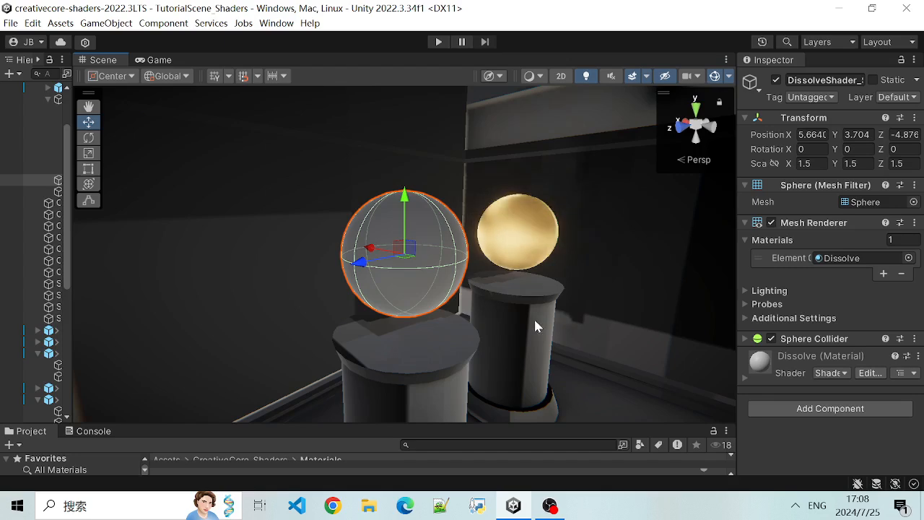
- Select the Ellen character on the round platform across the gallery and frame her from the front
{"action": "scroll", "coordinate": [527, 321], "scroll_direction": "down", "scroll_amount": 5}
{"action": "scroll", "coordinate": [556, 359], "scroll_direction": "down", "scroll_amount": 8}
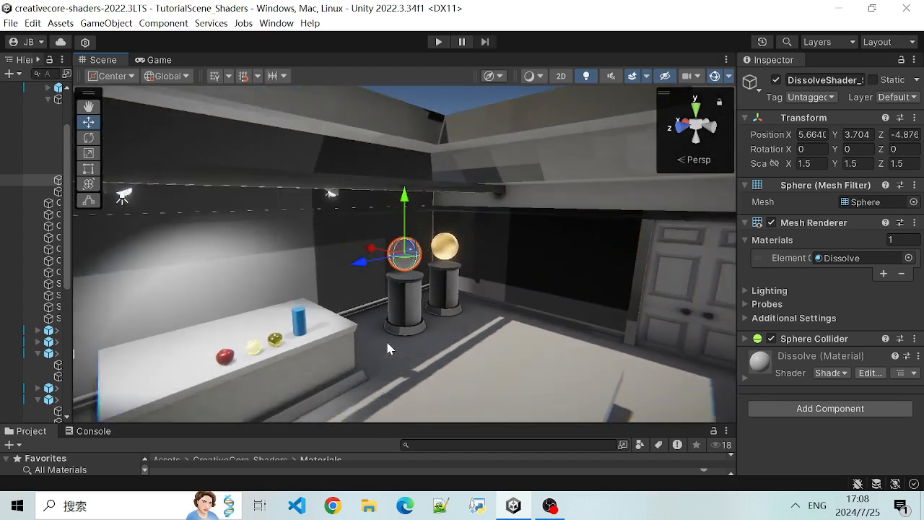
{"action": "left_click_drag", "start_coordinate": [533, 353], "coordinate": [732, 359], "text": "alt"}
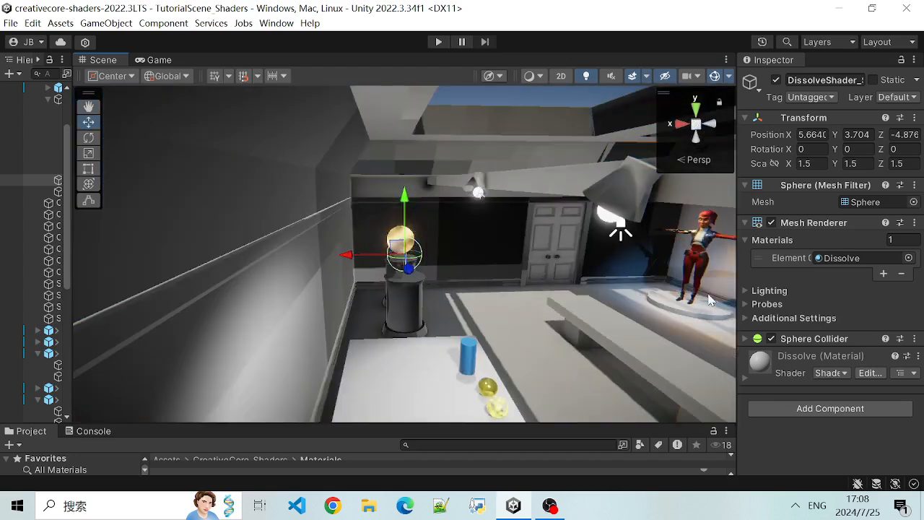
{"action": "left_click", "coordinate": [702, 263]}
{"action": "key", "text": "f"}
{"action": "left_click_drag", "start_coordinate": [275, 350], "coordinate": [564, 330], "text": "alt"}
{"action": "scroll", "coordinate": [541, 345], "scroll_direction": "up", "scroll_amount": 4}
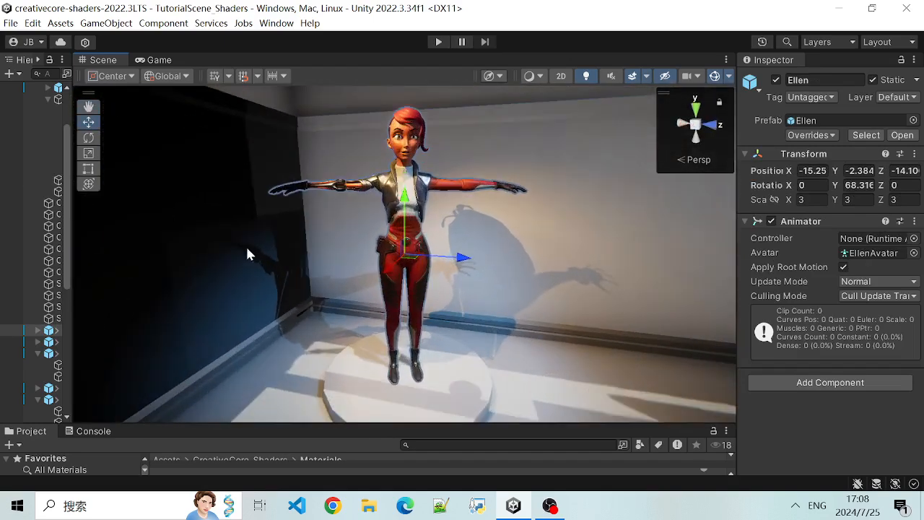
- Expand Ellen's child objects and select Ellen_Body to show its components
{"action": "left_click_drag", "start_coordinate": [74, 215], "coordinate": [122, 217]}
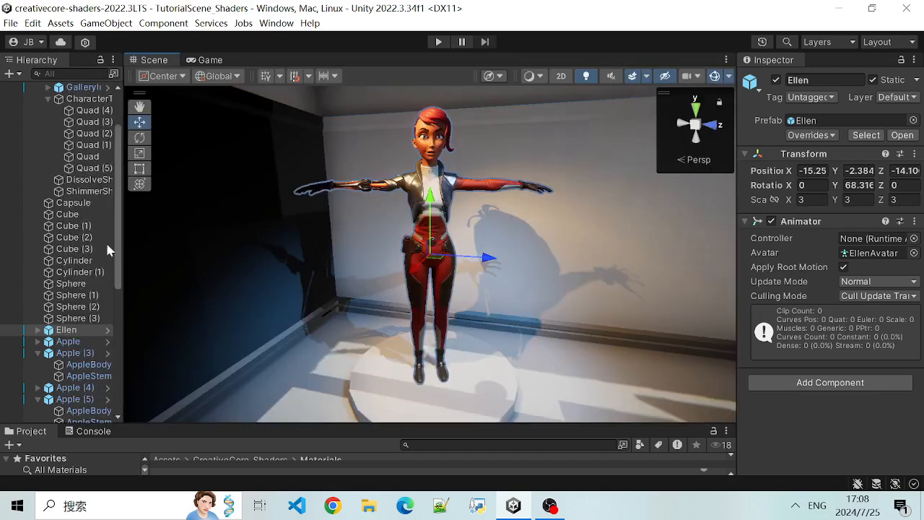
{"action": "scroll", "coordinate": [82, 342], "scroll_direction": "down", "scroll_amount": 5}
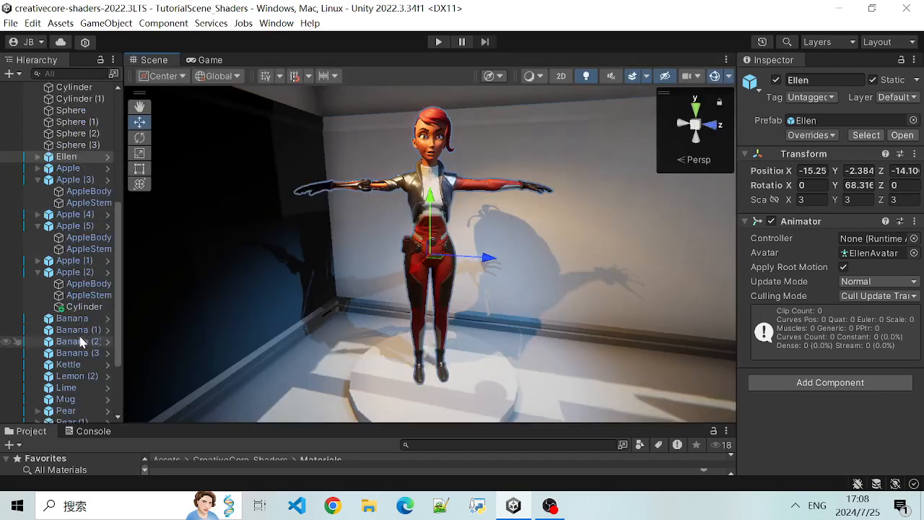
{"action": "left_click", "coordinate": [35, 157]}
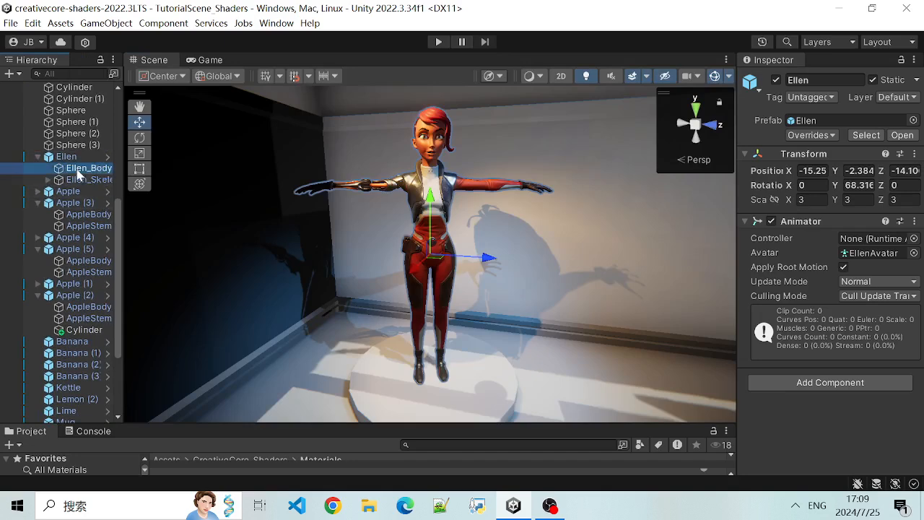
{"action": "left_click", "coordinate": [80, 168]}
{"action": "left_click", "coordinate": [82, 181]}
{"action": "left_click", "coordinate": [87, 168]}
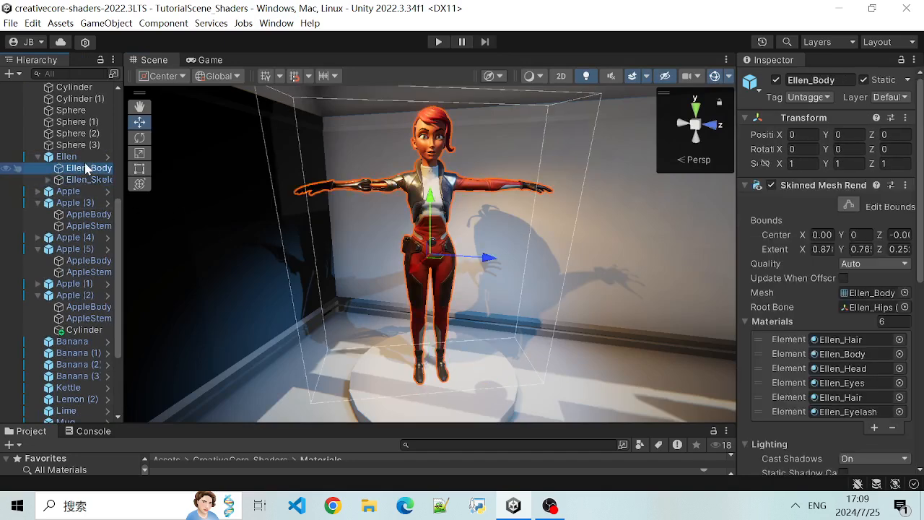
- Review Ellen_Body's Skinned Mesh Renderer properties and look at the available meshes without changing the assigned one
{"action": "left_click_drag", "start_coordinate": [734, 245], "coordinate": [683, 244]}
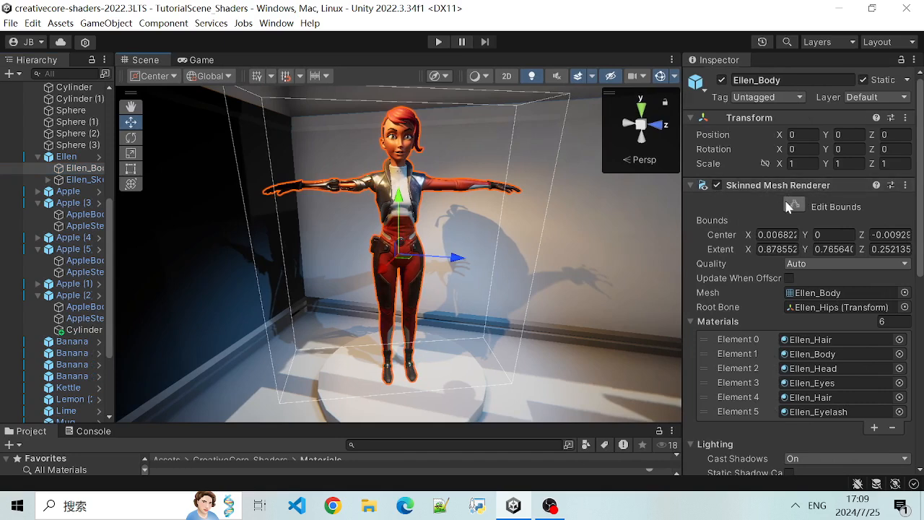
{"action": "scroll", "coordinate": [765, 228], "scroll_direction": "down", "scroll_amount": 3}
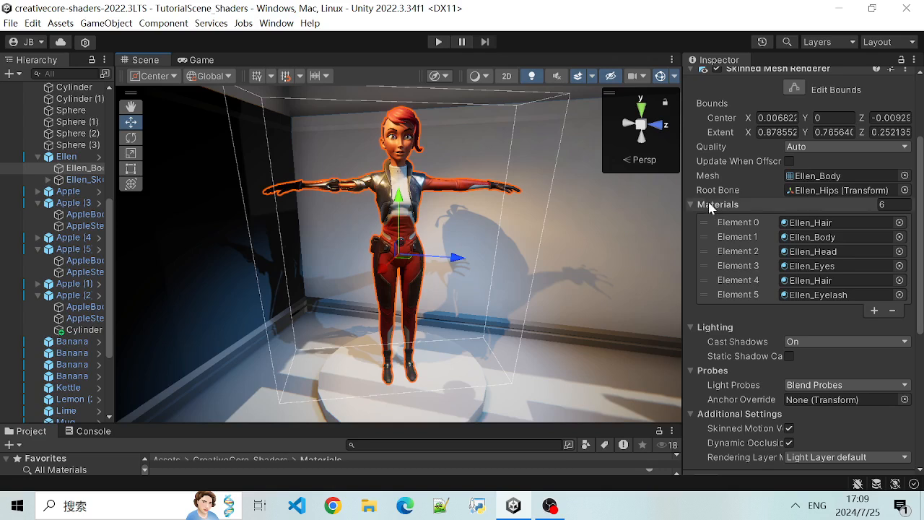
{"action": "scroll", "coordinate": [736, 226], "scroll_direction": "up", "scroll_amount": 2}
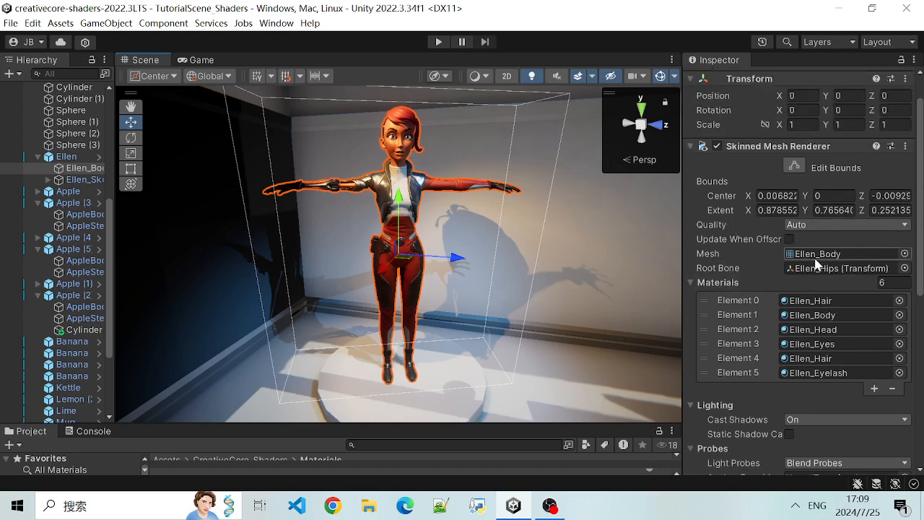
{"action": "left_click", "coordinate": [904, 253]}
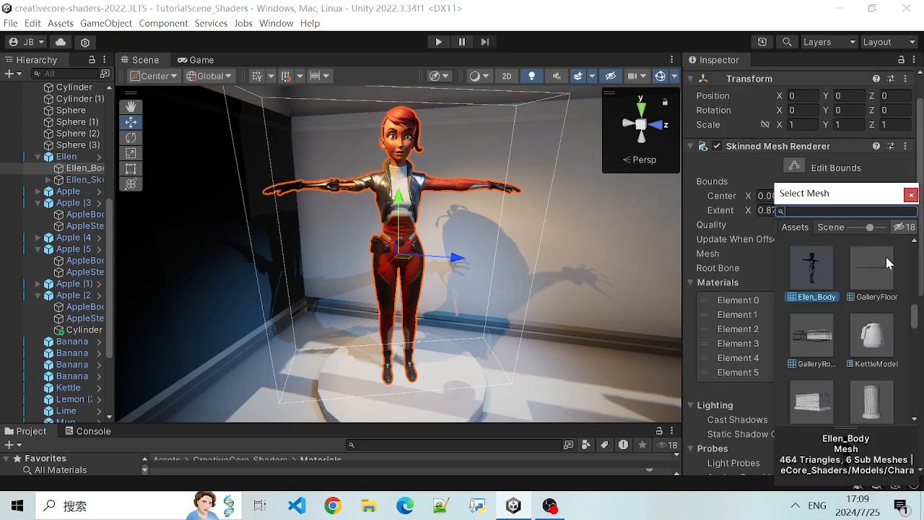
{"action": "left_click", "coordinate": [914, 198]}
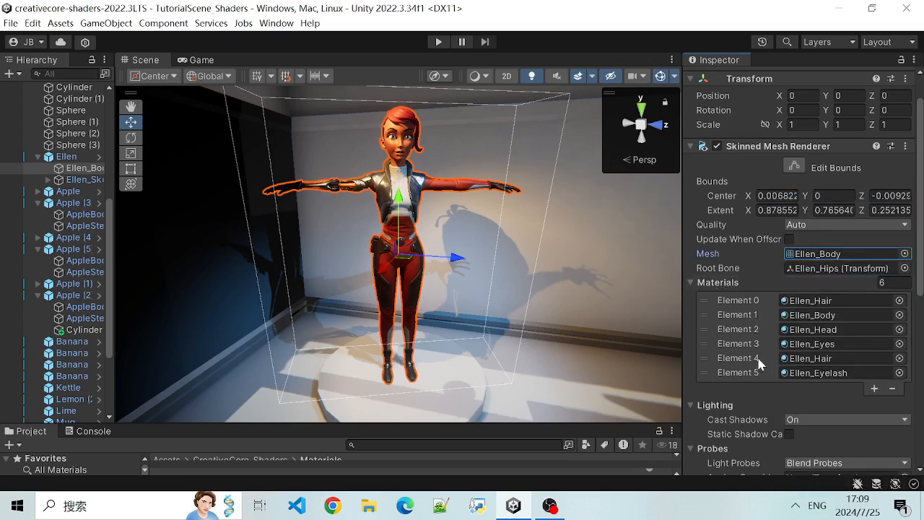
- Review Ellen_Body's material elements, locate the Ellen_Hair material among the project assets and enlarge the asset area to show its folder
{"action": "scroll", "coordinate": [761, 358], "scroll_direction": "up", "scroll_amount": 1}
{"action": "scroll", "coordinate": [769, 321], "scroll_direction": "down", "scroll_amount": 2}
{"action": "scroll", "coordinate": [797, 280], "scroll_direction": "up", "scroll_amount": 1}
{"action": "left_click", "coordinate": [840, 296]}
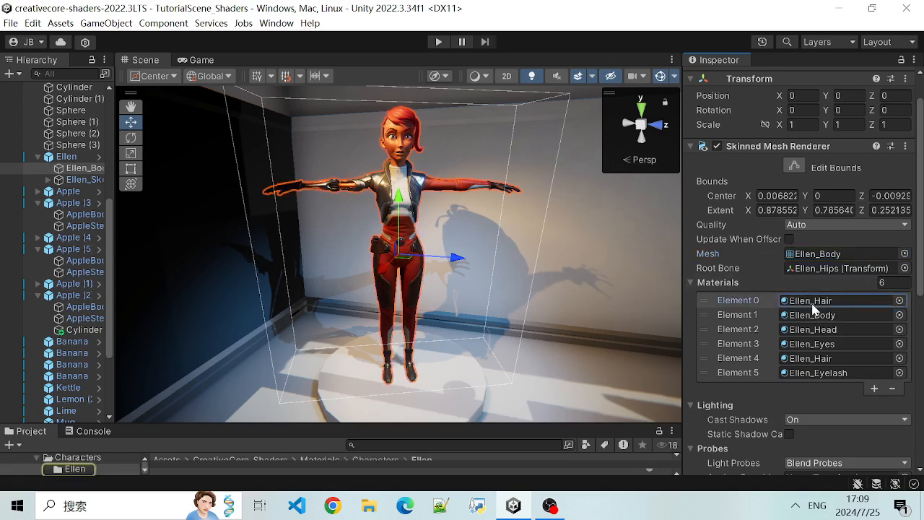
{"action": "scroll", "coordinate": [837, 303], "scroll_direction": "down", "scroll_amount": 3}
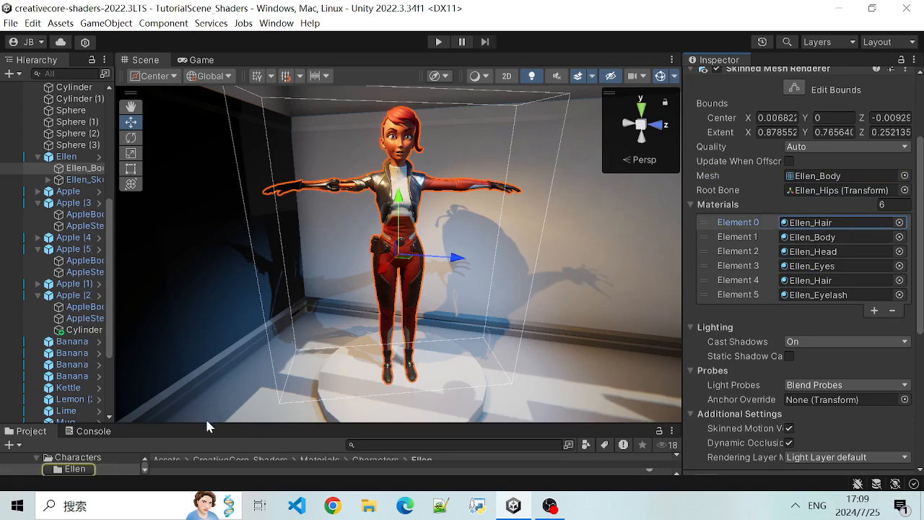
{"action": "left_click_drag", "start_coordinate": [205, 424], "coordinate": [216, 343]}
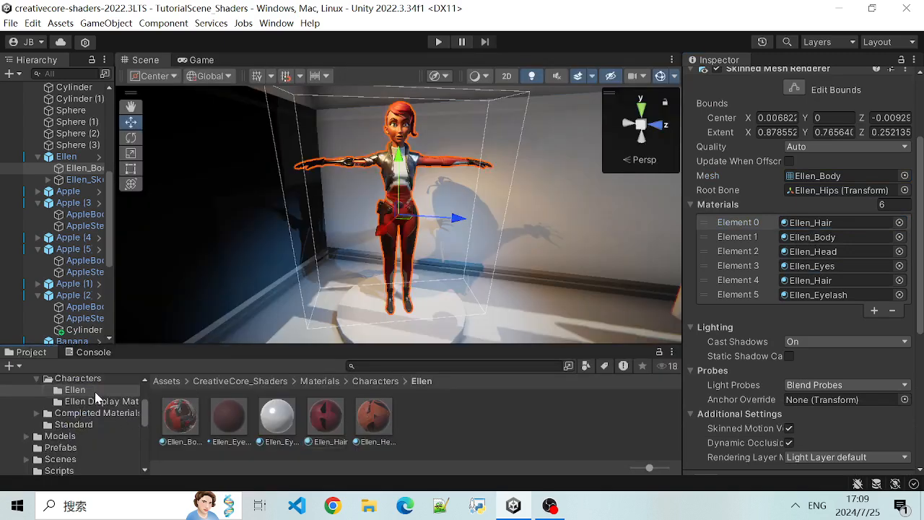
- Locate the Ellen_Body material from Element 1 among the project assets and show its properties from the beginning
{"action": "left_click", "coordinate": [838, 237]}
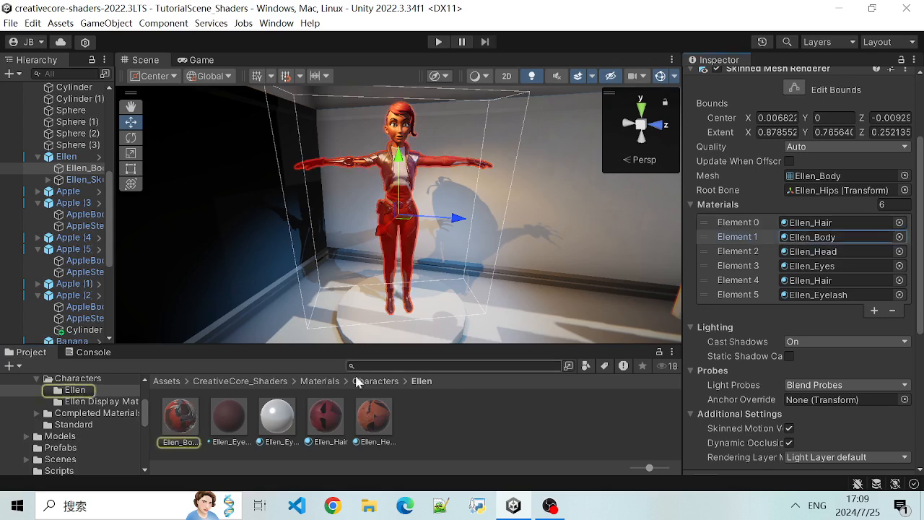
{"action": "left_click", "coordinate": [179, 428]}
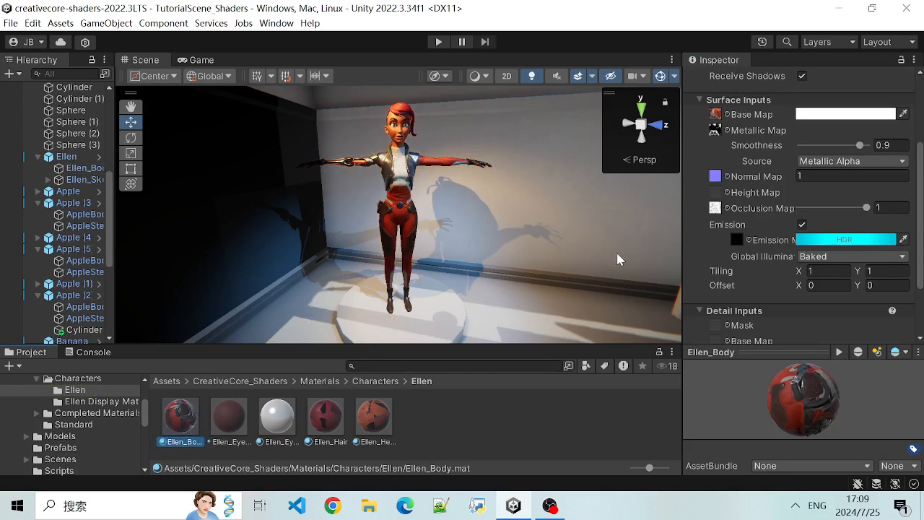
{"action": "scroll", "coordinate": [787, 161], "scroll_direction": "up", "scroll_amount": 4}
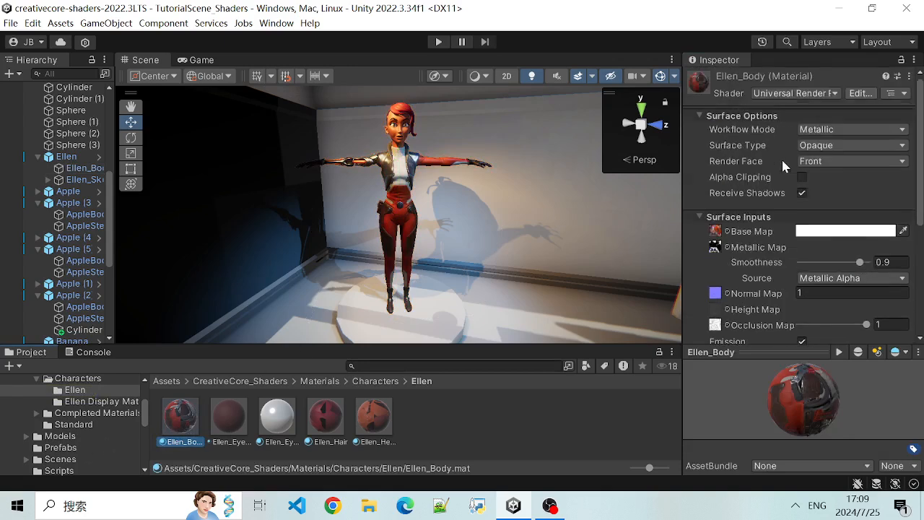
- Look through the shaders available for the Ellen_Body material without changing the assigned one
{"action": "left_click", "coordinate": [832, 93]}
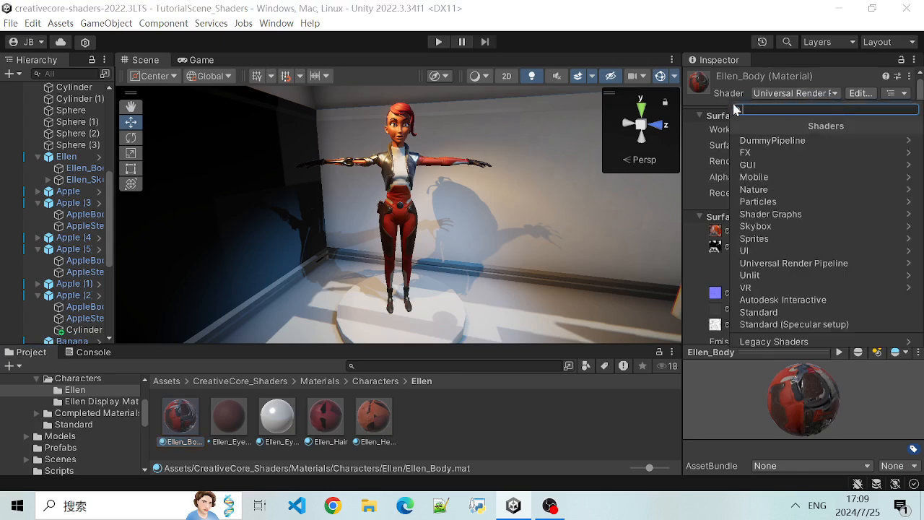
{"action": "left_click", "coordinate": [699, 128]}
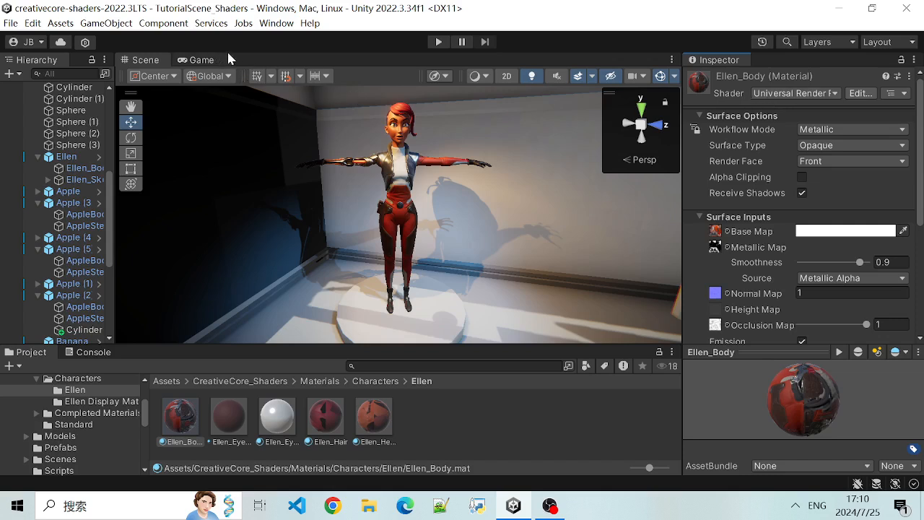
{"action": "scroll", "coordinate": [799, 123], "scroll_direction": "down", "scroll_amount": 1}
{"action": "scroll", "coordinate": [783, 115], "scroll_direction": "up", "scroll_amount": 1}
{"action": "left_click", "coordinate": [835, 94]}
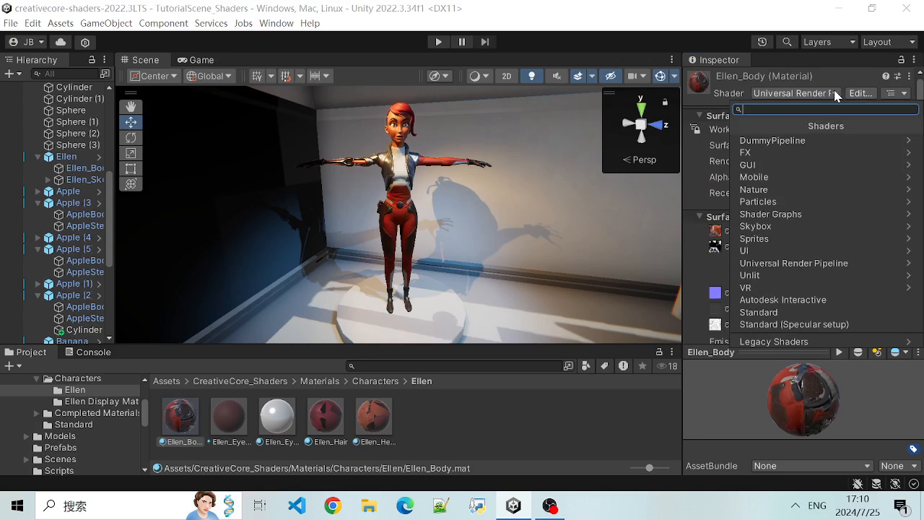
{"action": "left_click", "coordinate": [836, 74]}
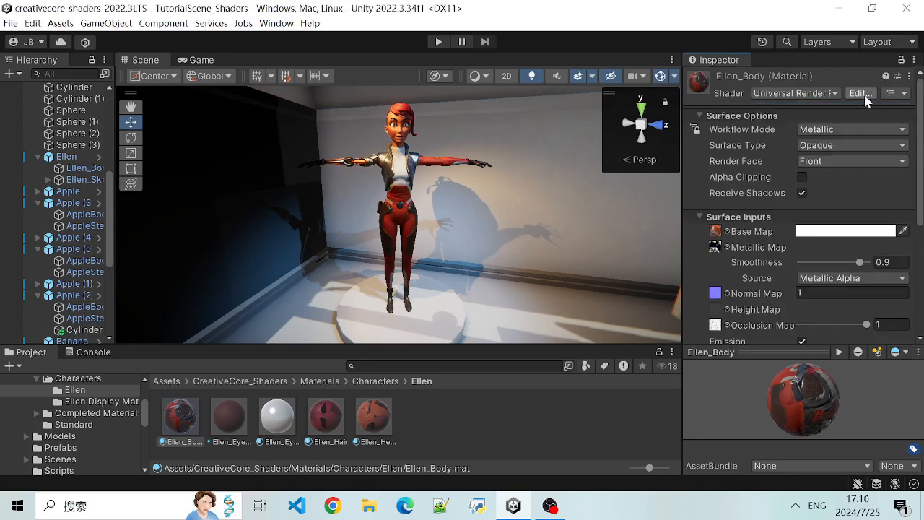
- Examine Ellen_Body's surface options and surface inputs, including its base, metallic, normal, occlusion and emission maps
{"action": "scroll", "coordinate": [715, 217], "scroll_direction": "down", "scroll_amount": 2}
{"action": "scroll", "coordinate": [730, 205], "scroll_direction": "up", "scroll_amount": 2}
{"action": "scroll", "coordinate": [766, 260], "scroll_direction": "down", "scroll_amount": 1}
{"action": "scroll", "coordinate": [772, 235], "scroll_direction": "down", "scroll_amount": 1}
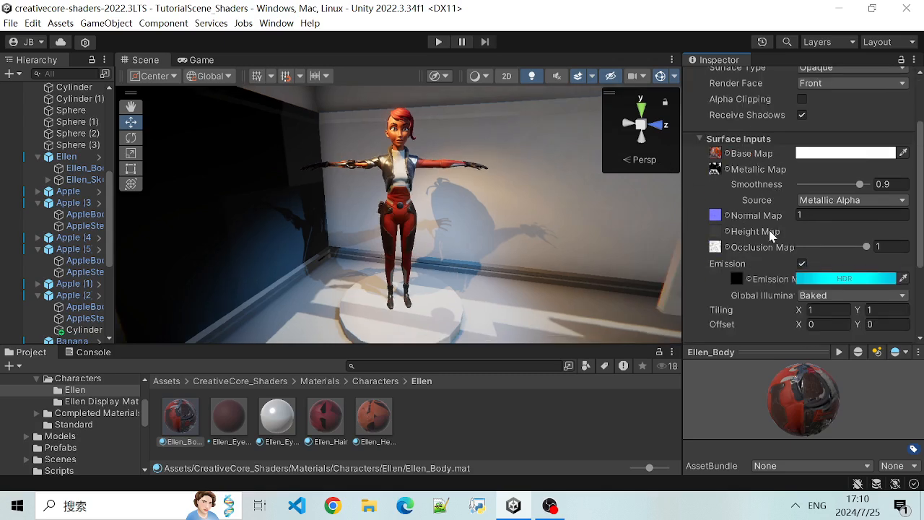
{"action": "scroll", "coordinate": [784, 243], "scroll_direction": "up", "scroll_amount": 2}
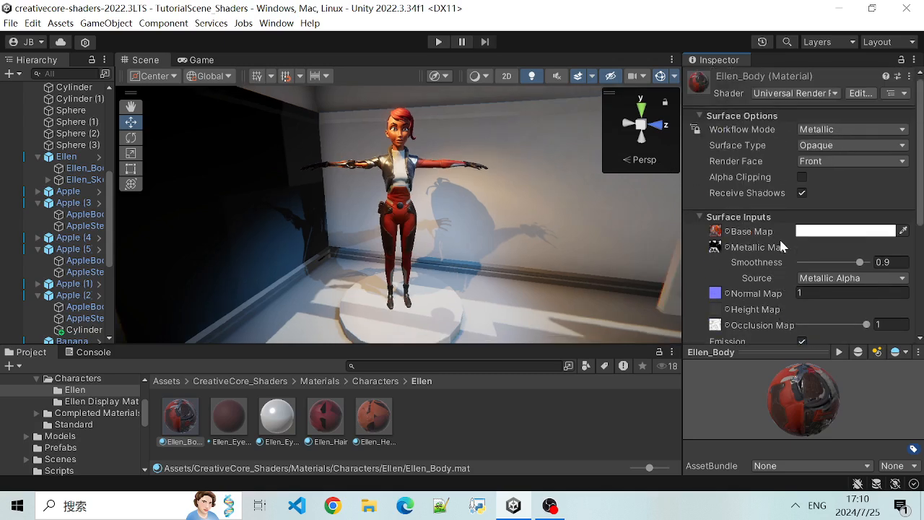
{"action": "scroll", "coordinate": [784, 245], "scroll_direction": "down", "scroll_amount": 3}
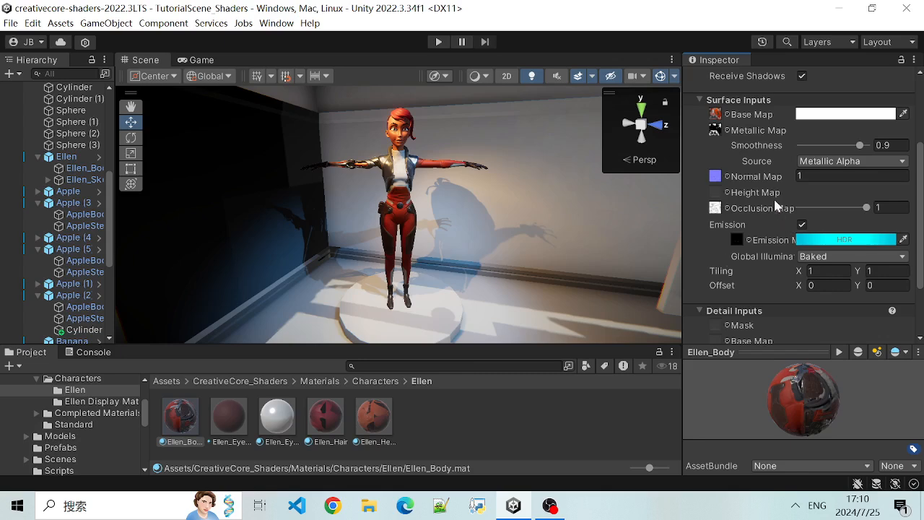
{"action": "scroll", "coordinate": [778, 213], "scroll_direction": "up", "scroll_amount": 2}
{"action": "scroll", "coordinate": [759, 218], "scroll_direction": "down", "scroll_amount": 3}
{"action": "scroll", "coordinate": [761, 221], "scroll_direction": "up", "scroll_amount": 2}
{"action": "scroll", "coordinate": [773, 193], "scroll_direction": "down", "scroll_amount": 1}
{"action": "scroll", "coordinate": [736, 195], "scroll_direction": "up", "scroll_amount": 2}
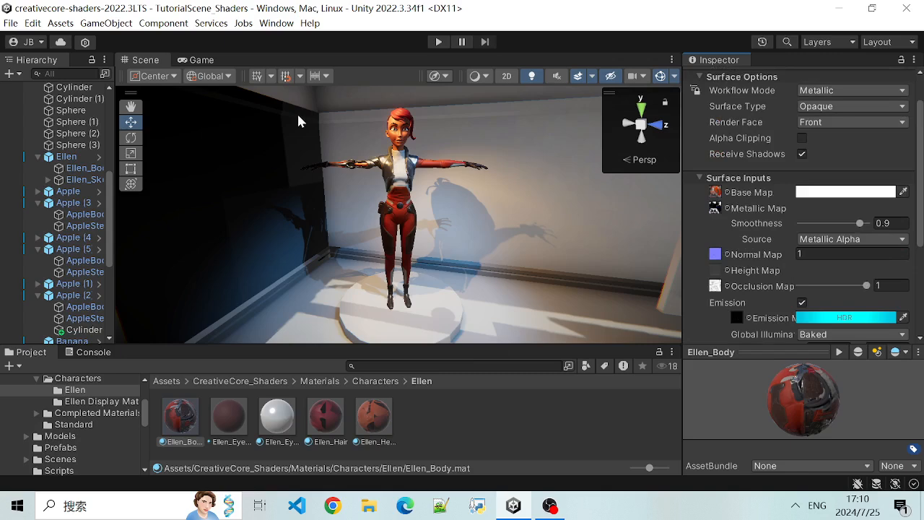
{"action": "scroll", "coordinate": [740, 221], "scroll_direction": "down", "scroll_amount": 4}
{"action": "scroll", "coordinate": [743, 242], "scroll_direction": "up", "scroll_amount": 5}
{"action": "scroll", "coordinate": [751, 257], "scroll_direction": "down", "scroll_amount": 2}
{"action": "scroll", "coordinate": [733, 253], "scroll_direction": "up", "scroll_amount": 1}
{"action": "scroll", "coordinate": [308, 268], "scroll_direction": "down", "scroll_amount": 5}
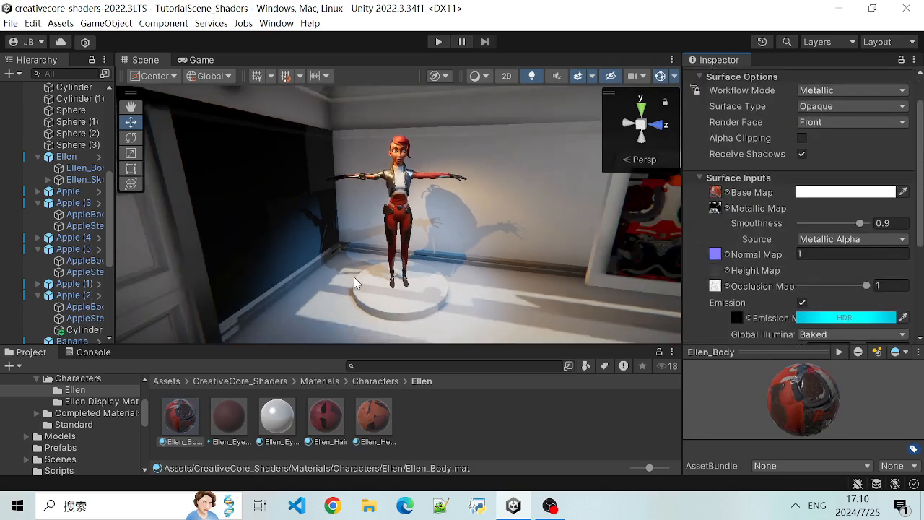
- Move back through the gallery to the display table, then select Apple (4) beside the blue cylinder and frame it
{"action": "left_click_drag", "start_coordinate": [517, 298], "coordinate": [267, 279], "text": "alt"}
{"action": "scroll", "coordinate": [249, 277], "scroll_direction": "down", "scroll_amount": 3}
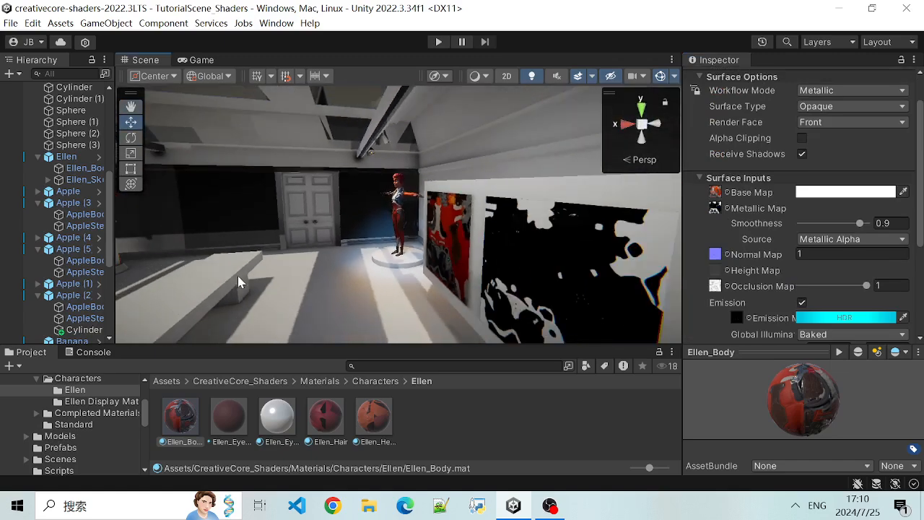
{"action": "scroll", "coordinate": [238, 281], "scroll_direction": "down", "scroll_amount": 4}
{"action": "left_click", "coordinate": [131, 265]}
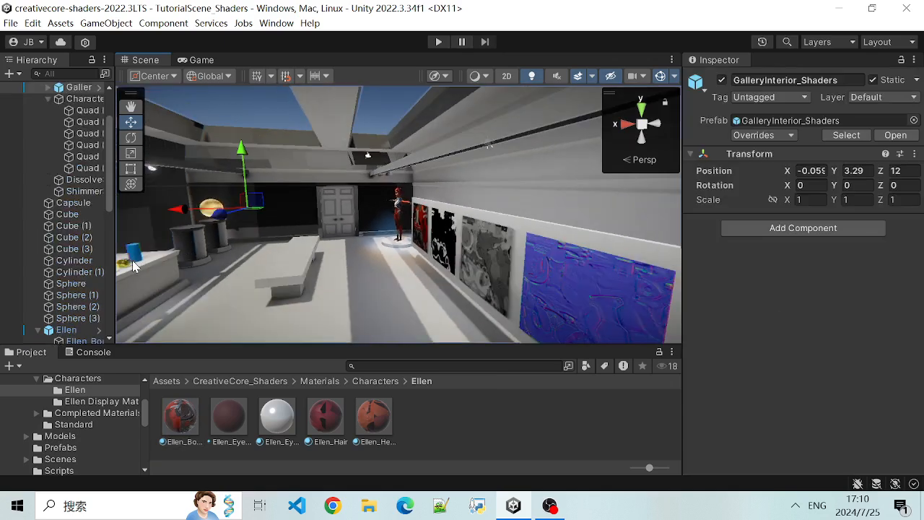
{"action": "left_click", "coordinate": [126, 266]}
{"action": "key", "text": "f"}
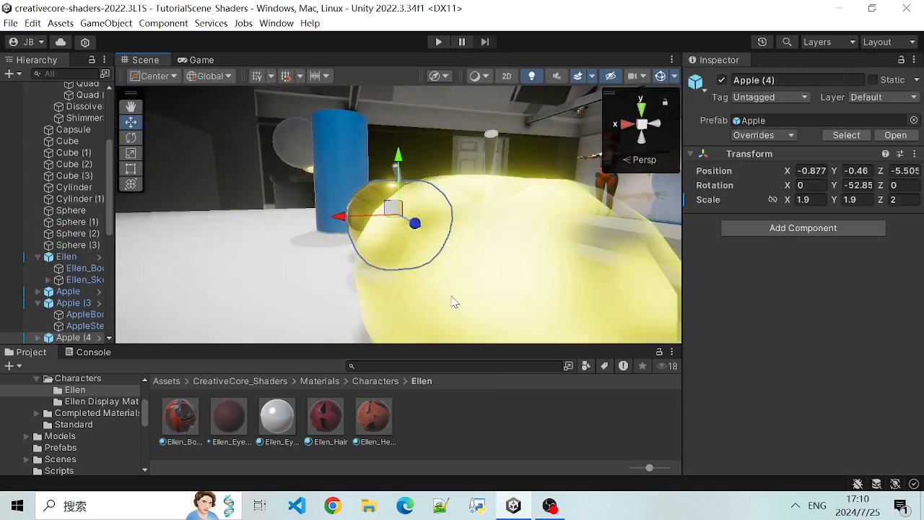
- Select the AppleBody child of the shimmering Apple (5) to show its Mesh Renderer and Shimmer material
{"action": "left_click", "coordinate": [245, 225]}
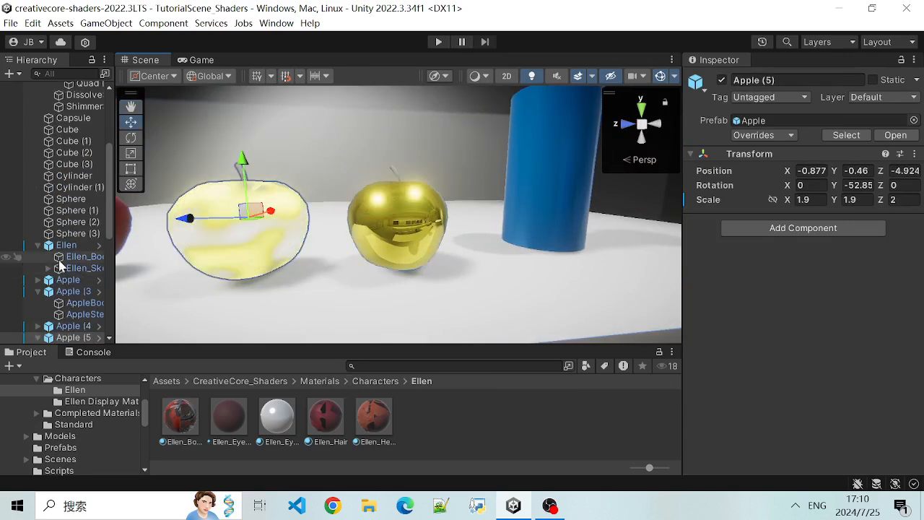
{"action": "scroll", "coordinate": [262, 239], "scroll_direction": "down", "scroll_amount": 1}
{"action": "left_click", "coordinate": [260, 240]}
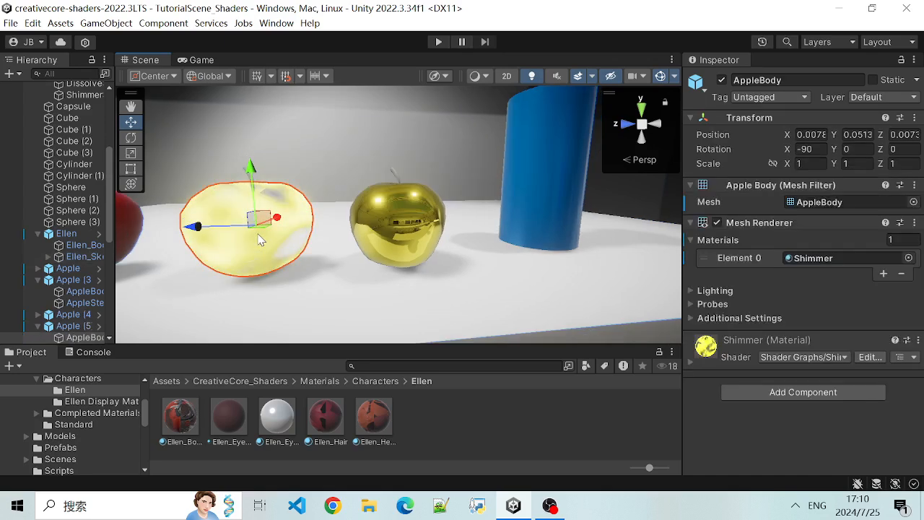
{"action": "scroll", "coordinate": [101, 308], "scroll_direction": "down", "scroll_amount": 3}
{"action": "left_click", "coordinate": [84, 294]}
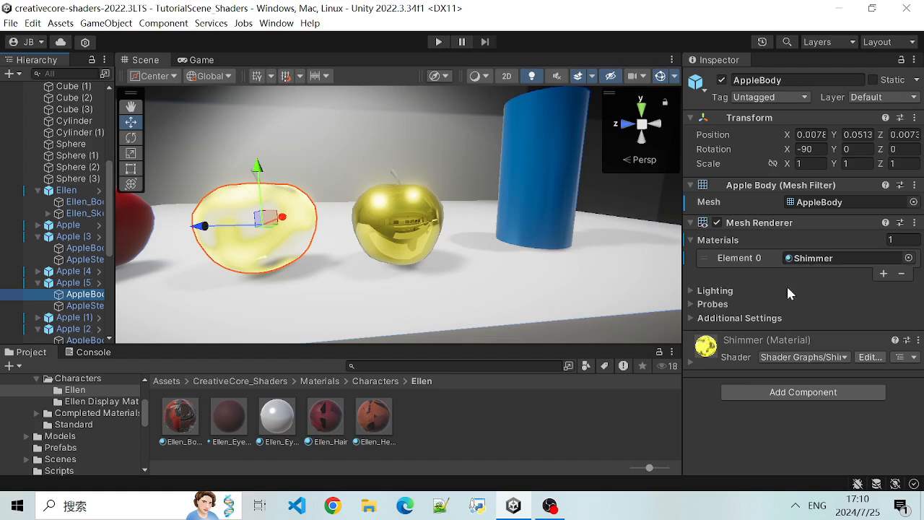
- Expand the Shimmer material's surface inputs on AppleBody and open its Shimmer_ShaderGraph
{"action": "left_click", "coordinate": [691, 362]}
{"action": "scroll", "coordinate": [758, 361], "scroll_direction": "down", "scroll_amount": 3}
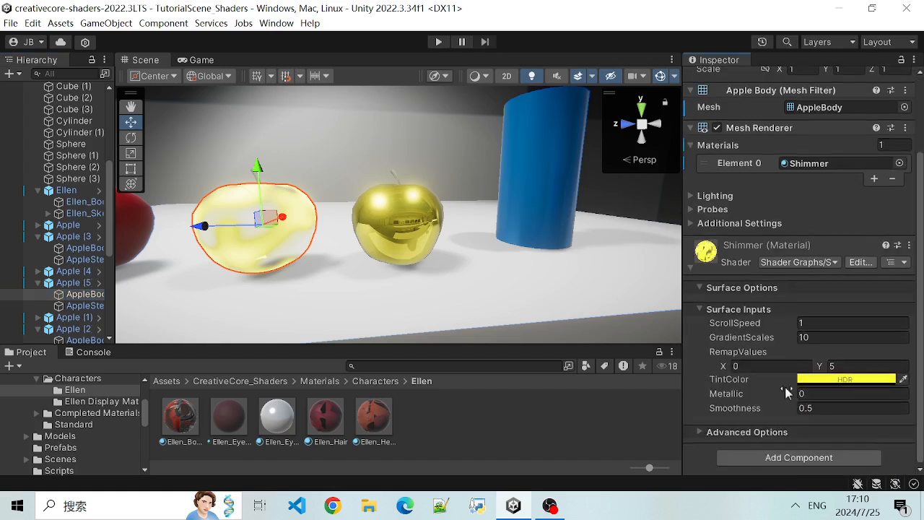
{"action": "left_click", "coordinate": [811, 338]}
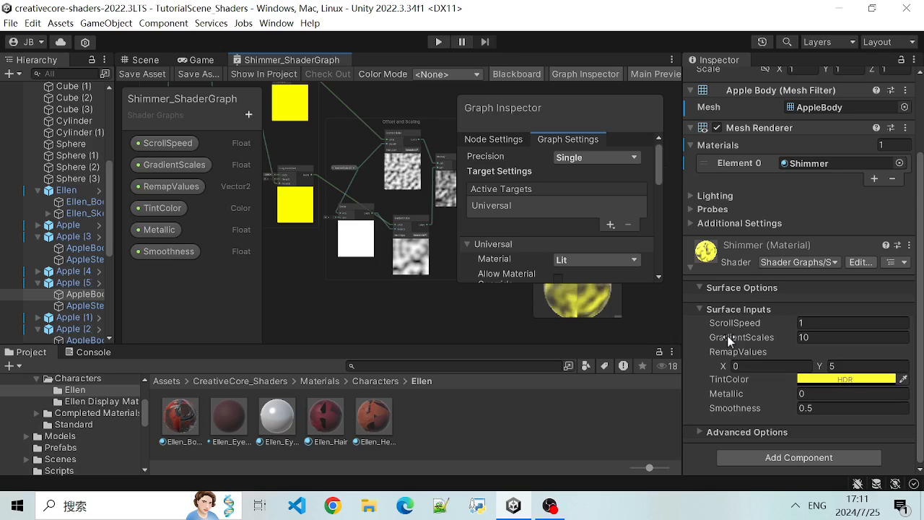
- Compare the Shimmer material's surface inputs with the graph properties and examine the connected nodes in Shimmer_ShaderGraph
{"action": "scroll", "coordinate": [725, 394], "scroll_direction": "up", "scroll_amount": 5}
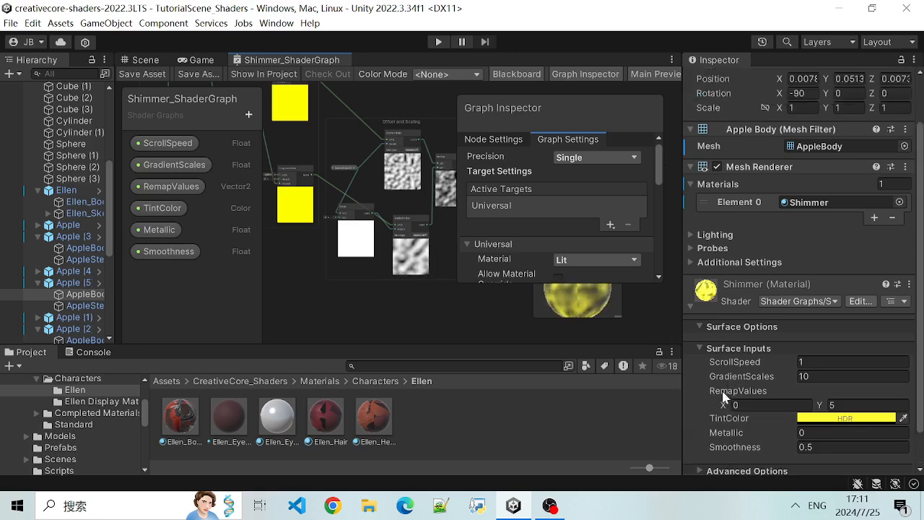
{"action": "scroll", "coordinate": [729, 387], "scroll_direction": "down", "scroll_amount": 5}
{"action": "scroll", "coordinate": [747, 343], "scroll_direction": "up", "scroll_amount": 5}
{"action": "scroll", "coordinate": [751, 350], "scroll_direction": "down", "scroll_amount": 5}
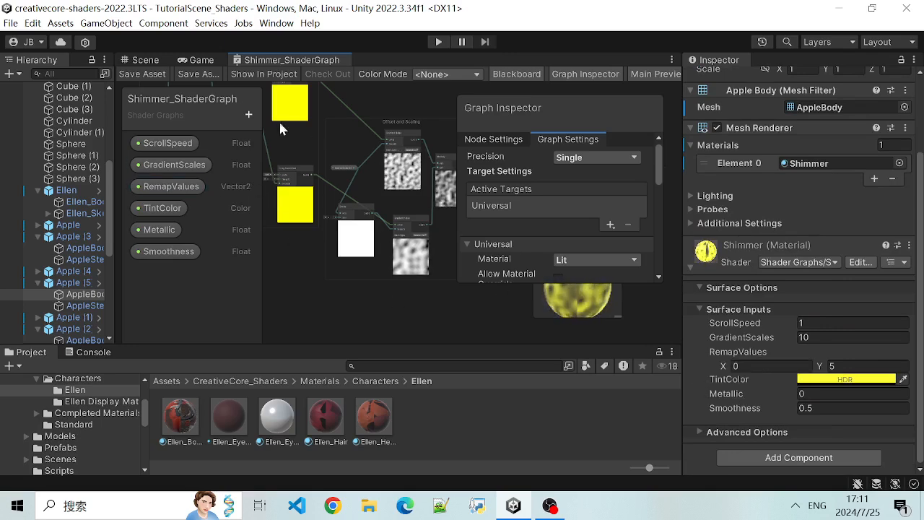
{"action": "scroll", "coordinate": [327, 115], "scroll_direction": "down", "scroll_amount": 1}
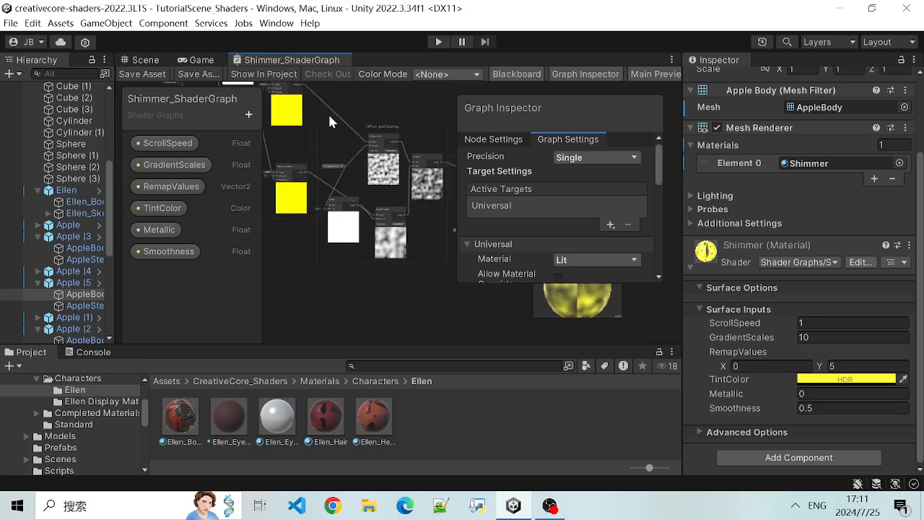
{"action": "middle_click_drag", "start_coordinate": [339, 101], "coordinate": [351, 163]}
{"action": "scroll", "coordinate": [351, 163], "scroll_direction": "down", "scroll_amount": 1}
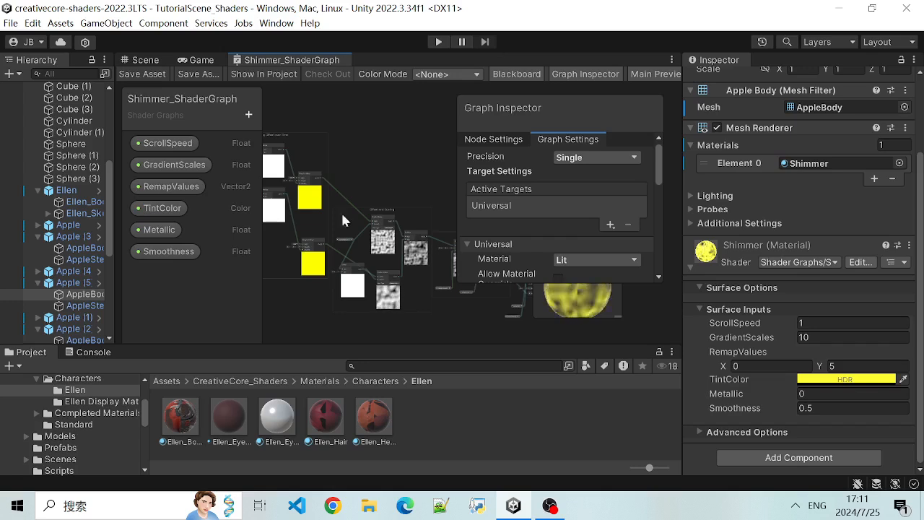
{"action": "scroll", "coordinate": [368, 164], "scroll_direction": "down", "scroll_amount": 1}
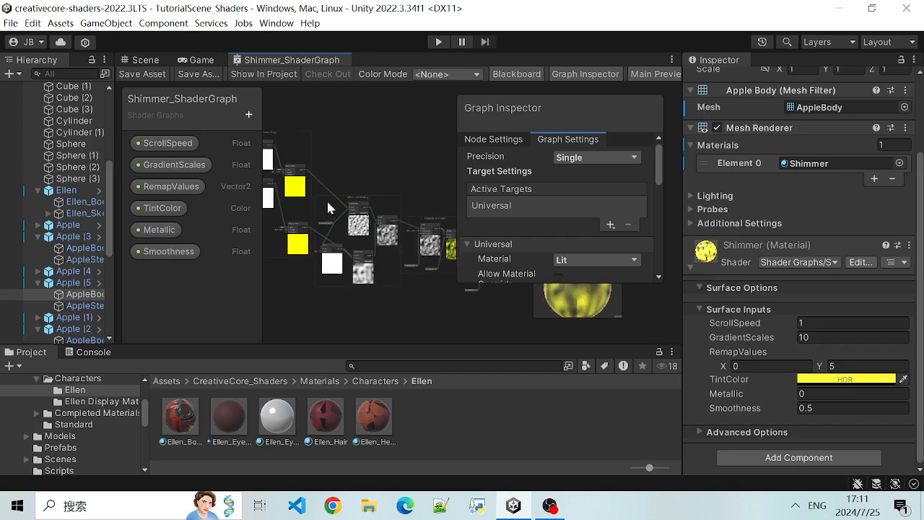
{"action": "scroll", "coordinate": [320, 126], "scroll_direction": "up", "scroll_amount": 3}
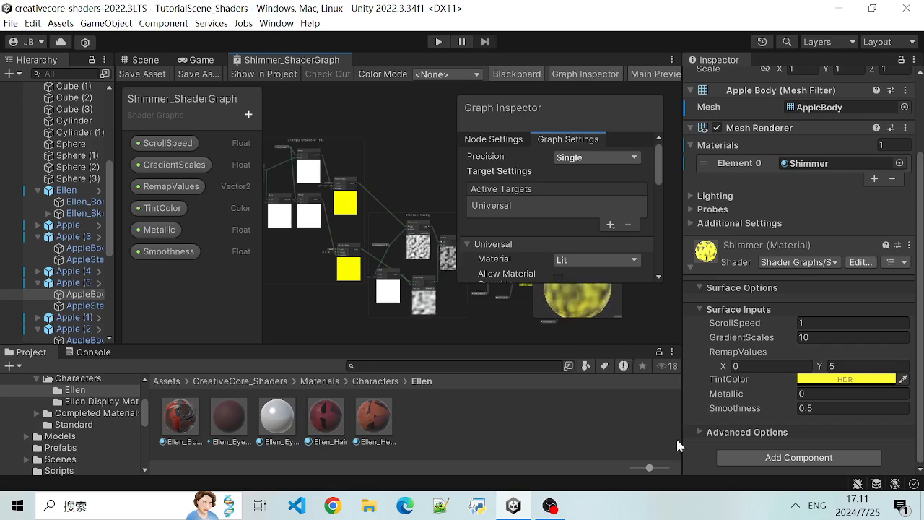
- Switch to OBS to bring up its recording controls
{"action": "left_click", "coordinate": [794, 507]}
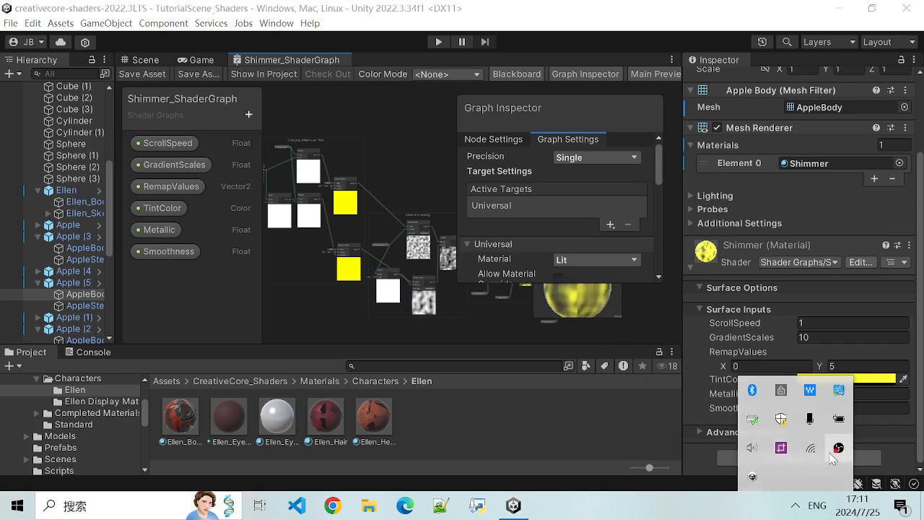
{"action": "left_click", "coordinate": [837, 448]}
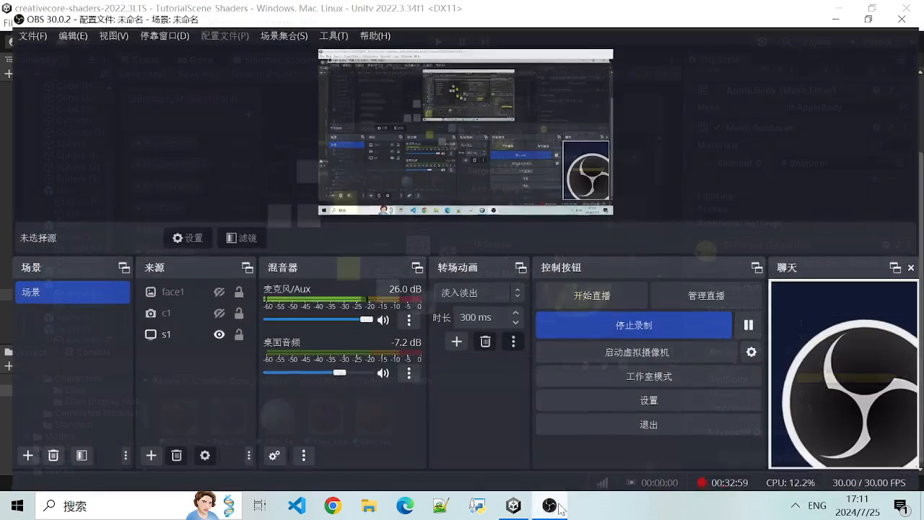